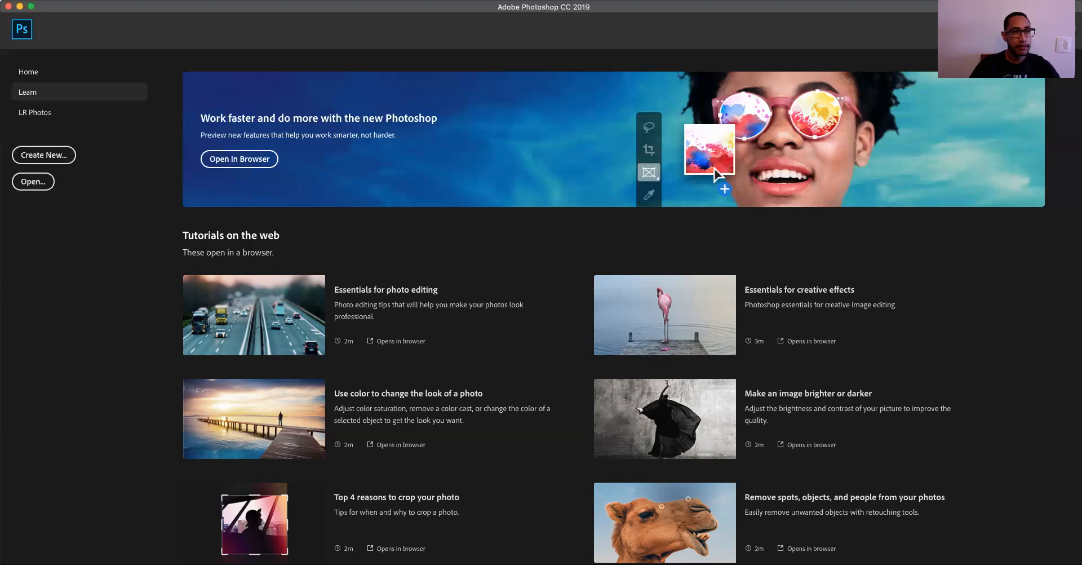
Look through the preference categories and the file, image, type, selection, filter and window commands available without an open document
click(52, 1)
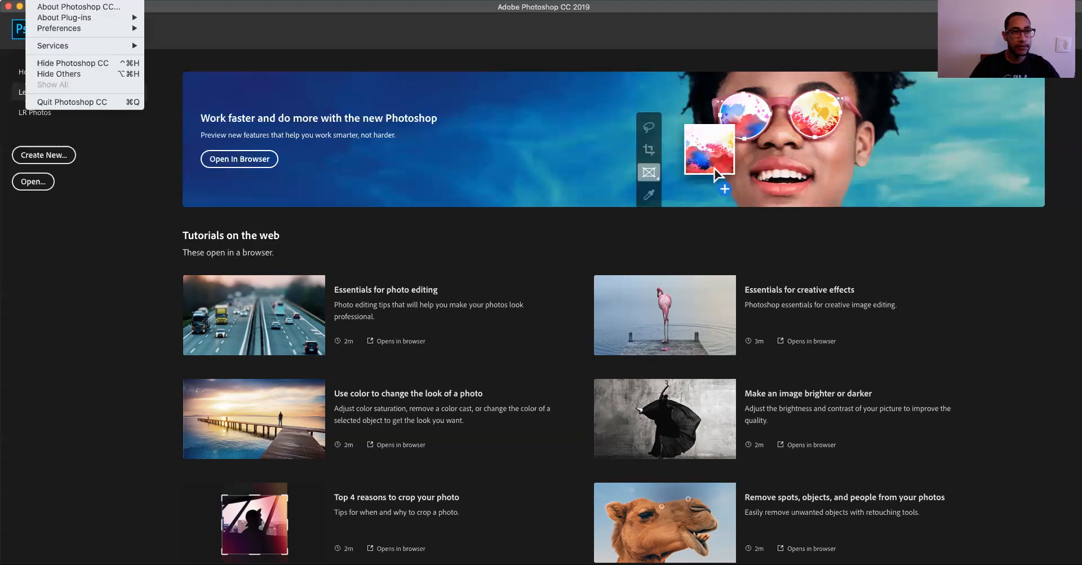
mouse_move(86, 30)
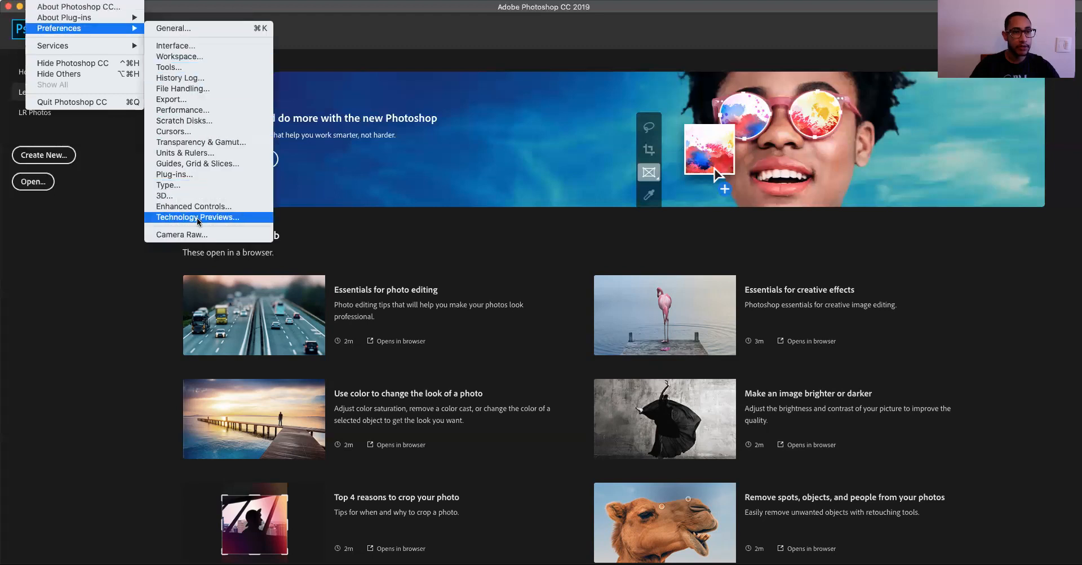
click(186, 56)
mouse_move(103, 0)
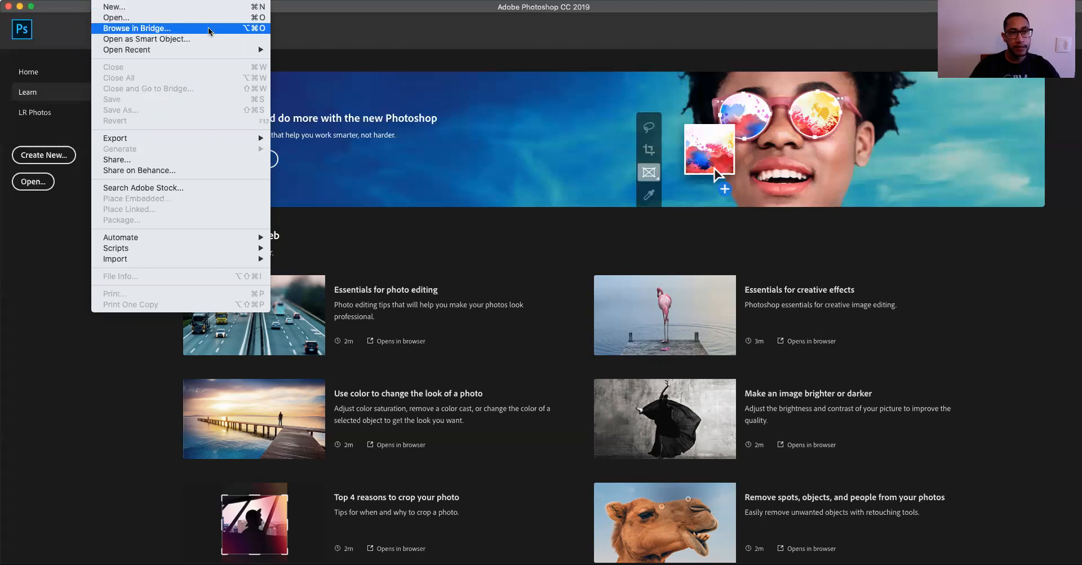
mouse_move(213, 51)
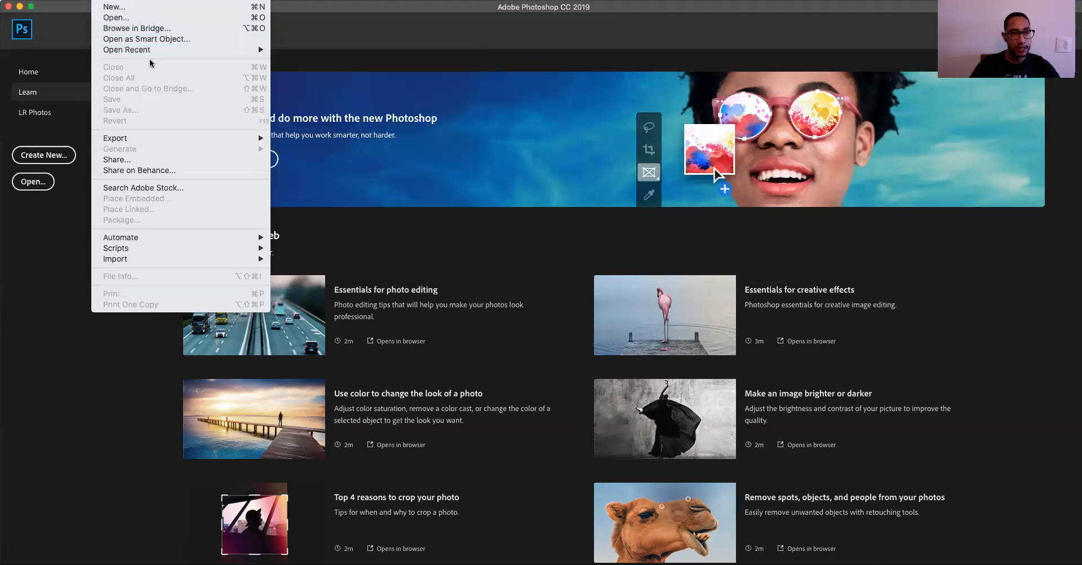
mouse_move(213, 143)
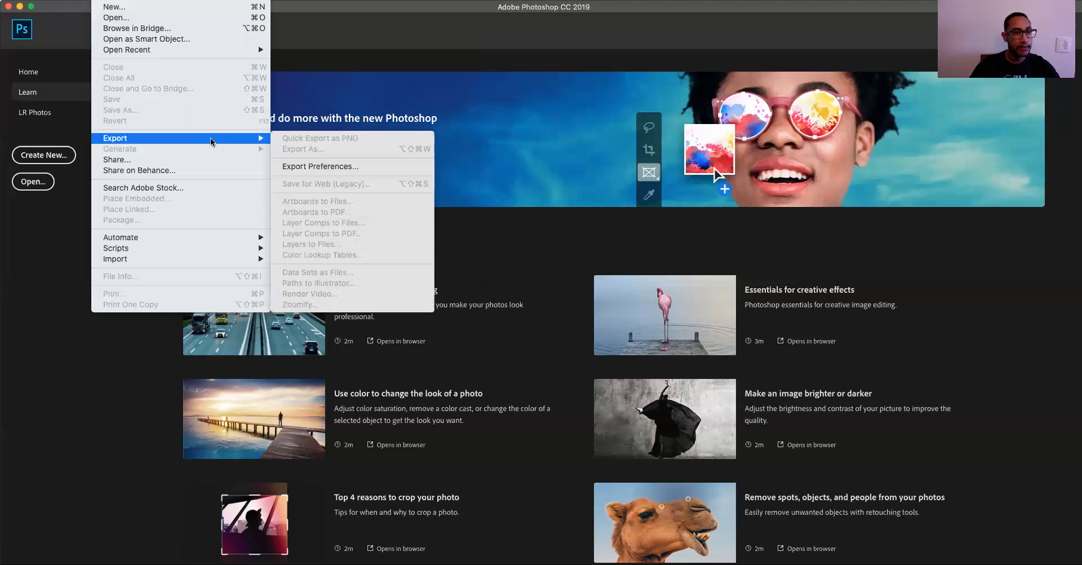
mouse_move(241, 260)
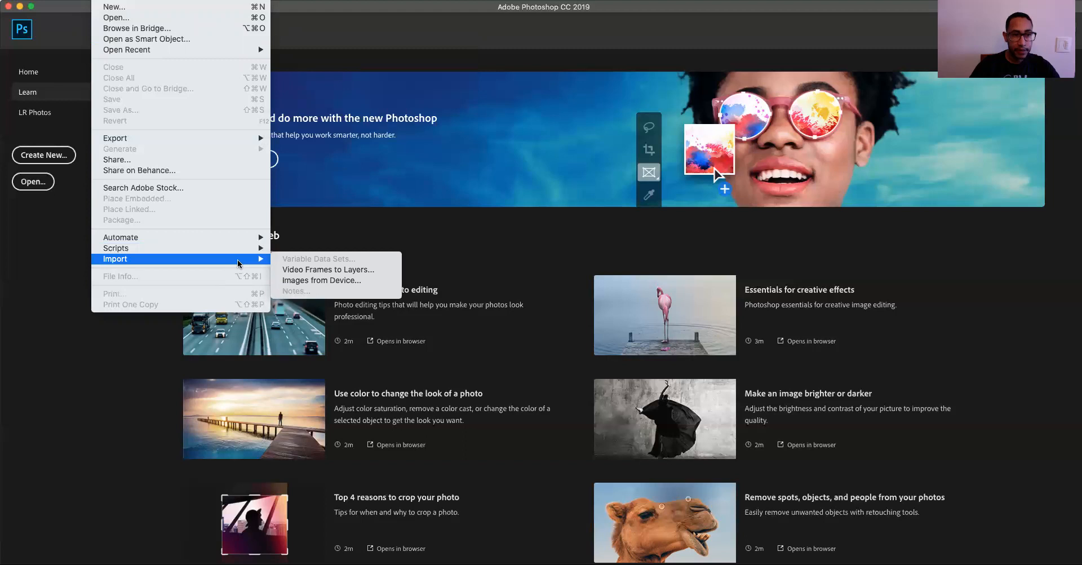
mouse_move(201, 240)
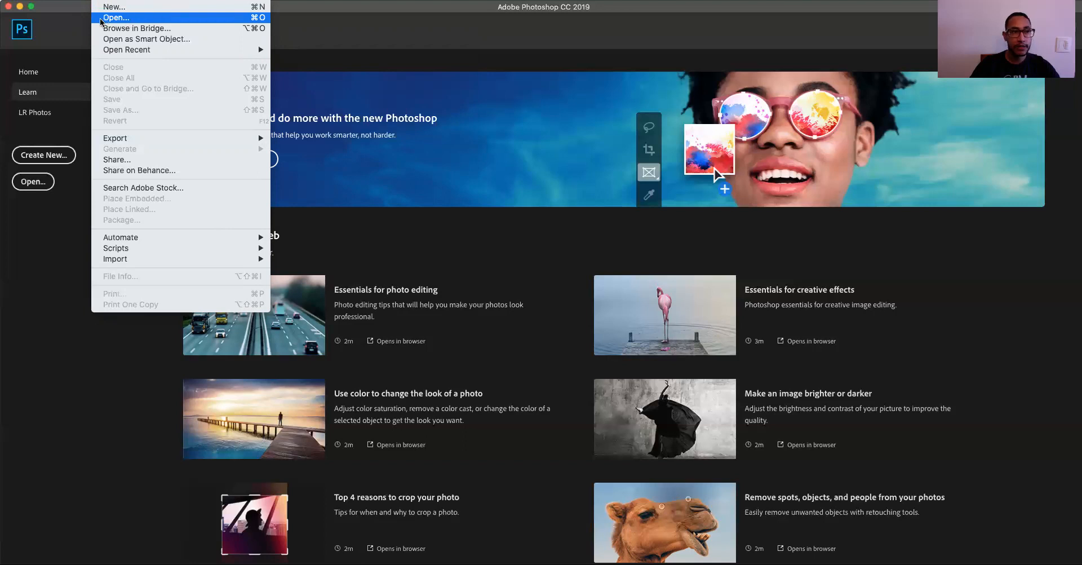
mouse_move(141, 50)
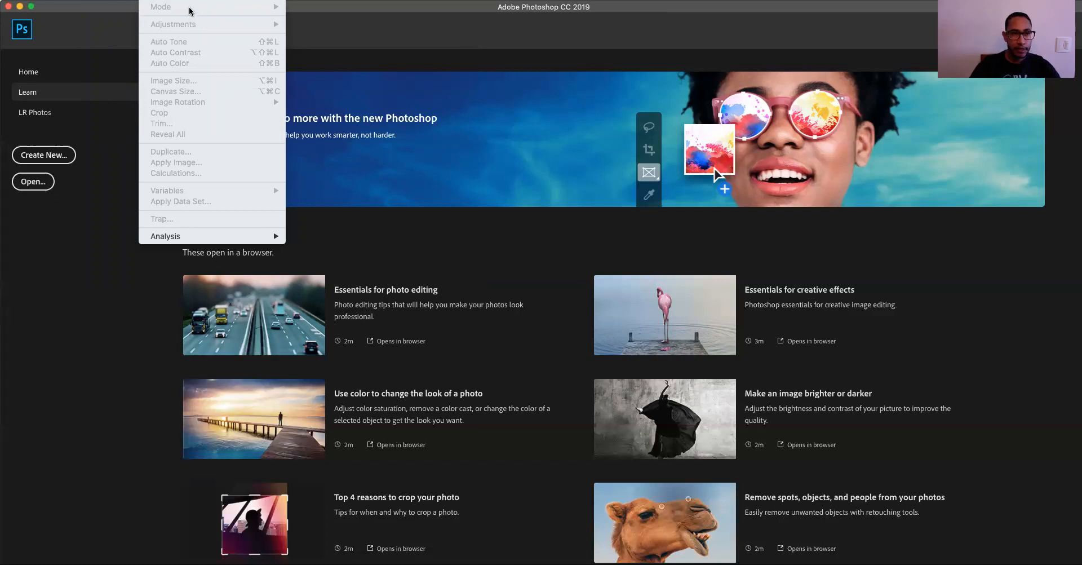
mouse_move(188, 0)
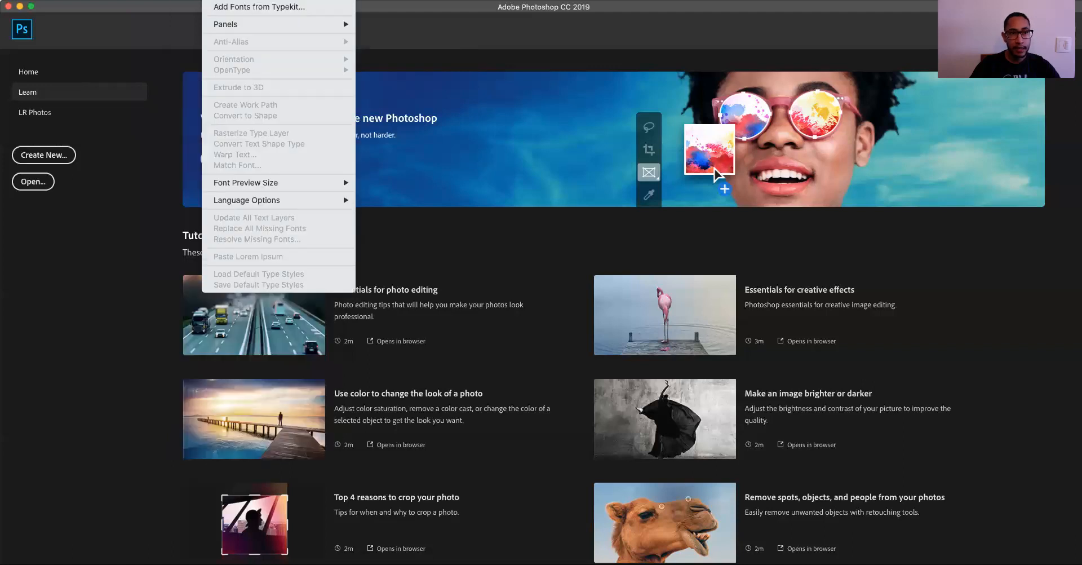
mouse_move(243, 0)
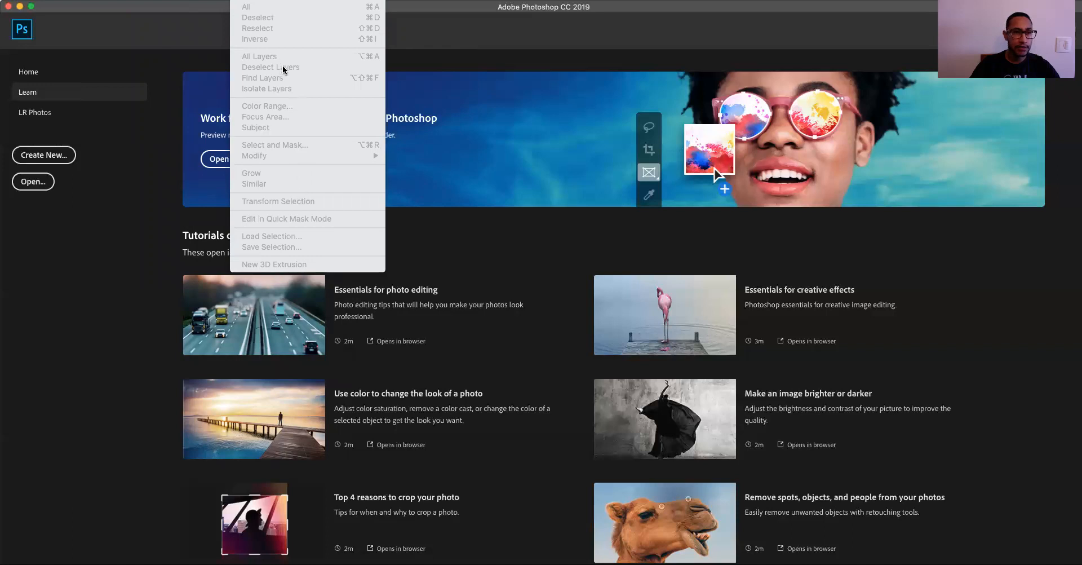
mouse_move(276, 0)
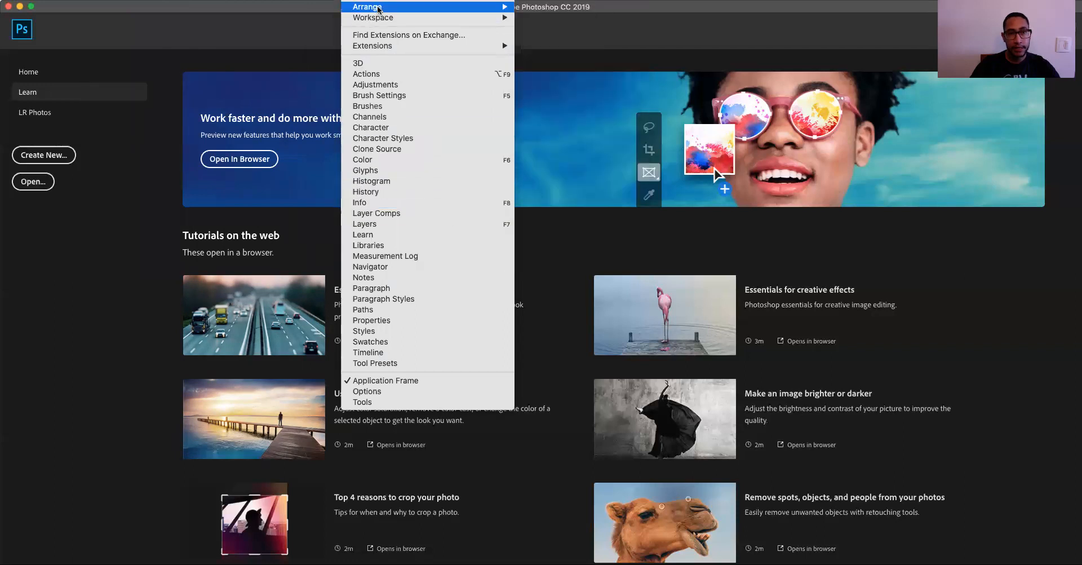
click(380, 132)
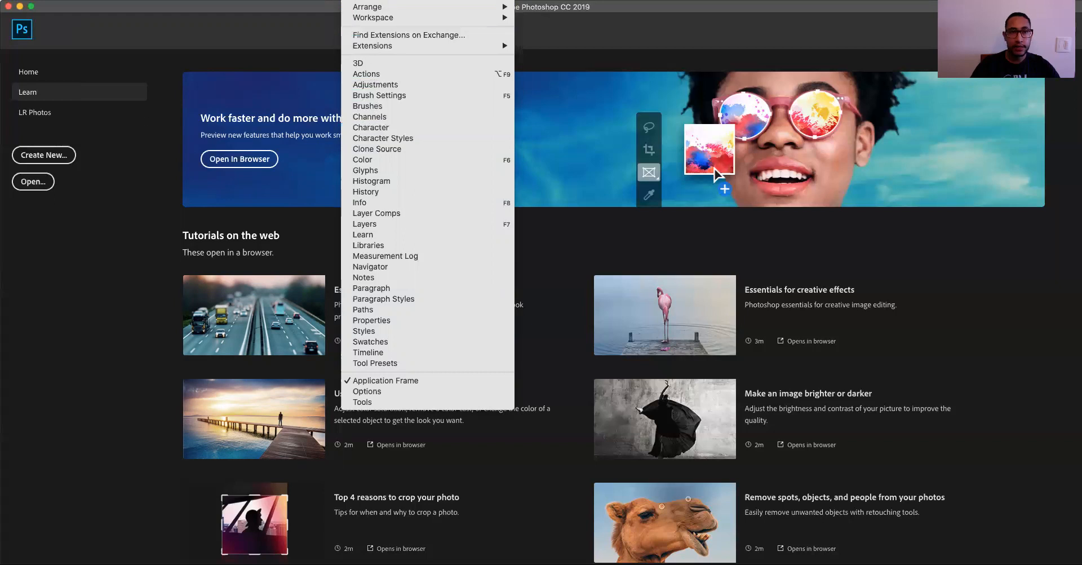
click(404, 160)
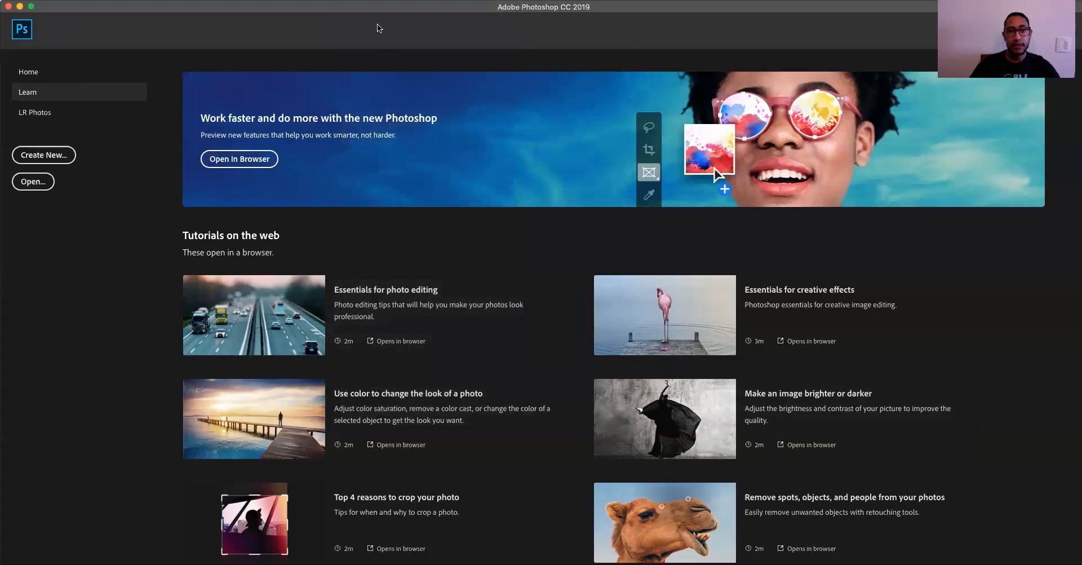
click(359, 0)
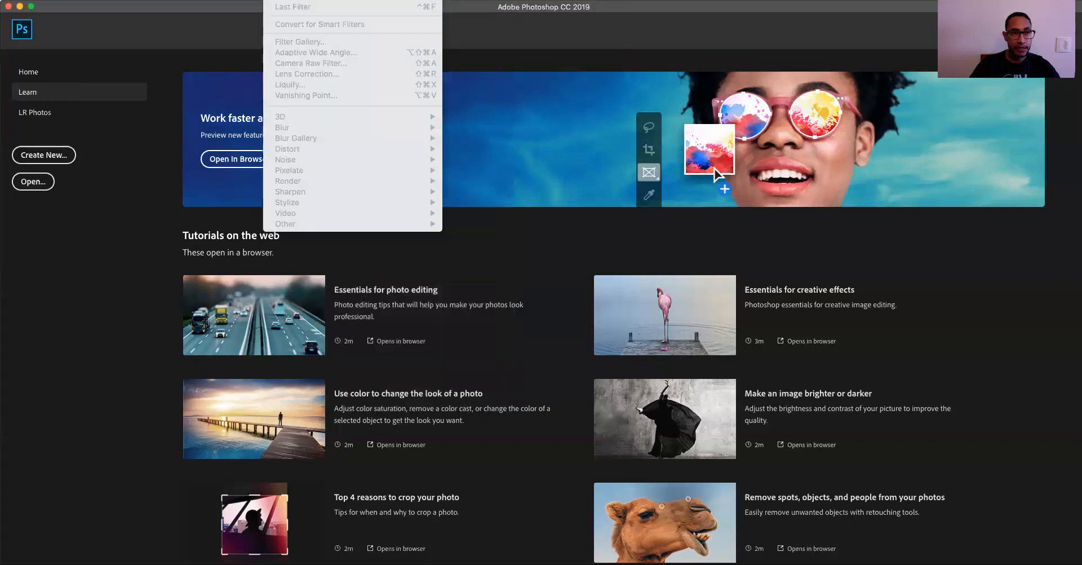
mouse_move(103, 0)
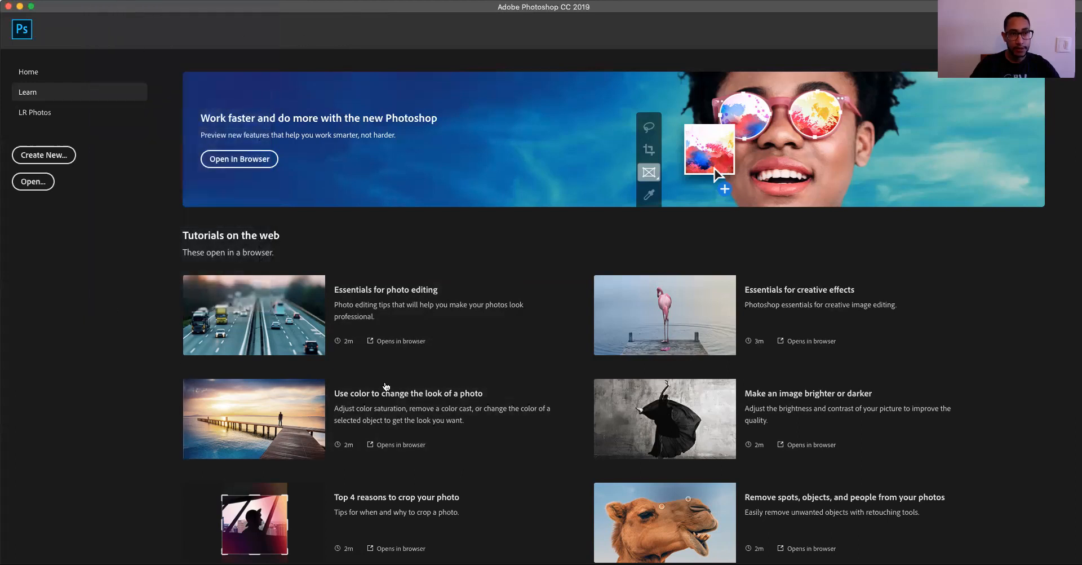
Open the New Document dialog and reposition it on the screen
click(45, 156)
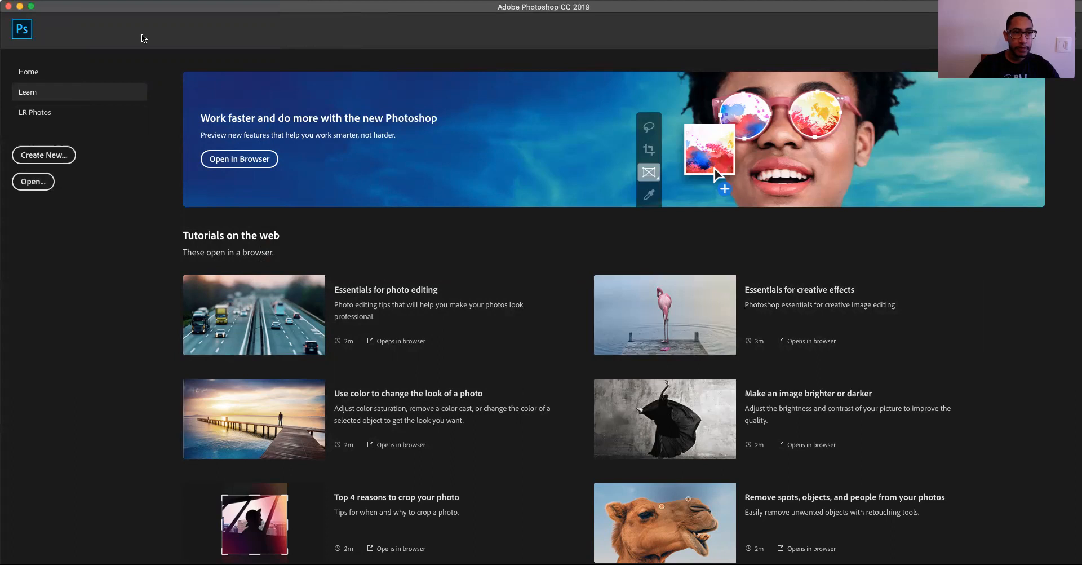
click(102, 0)
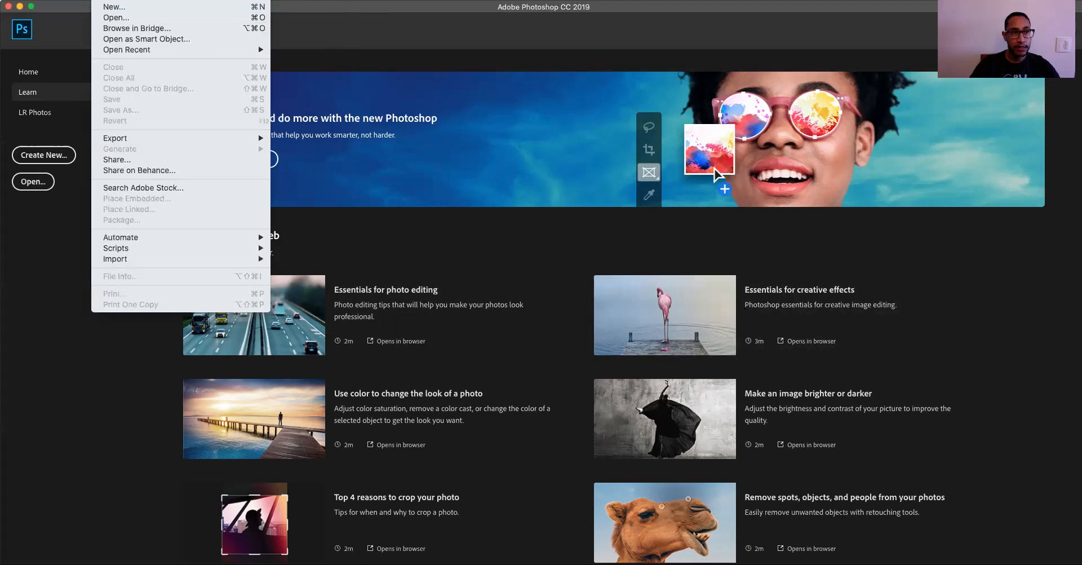
click(113, 6)
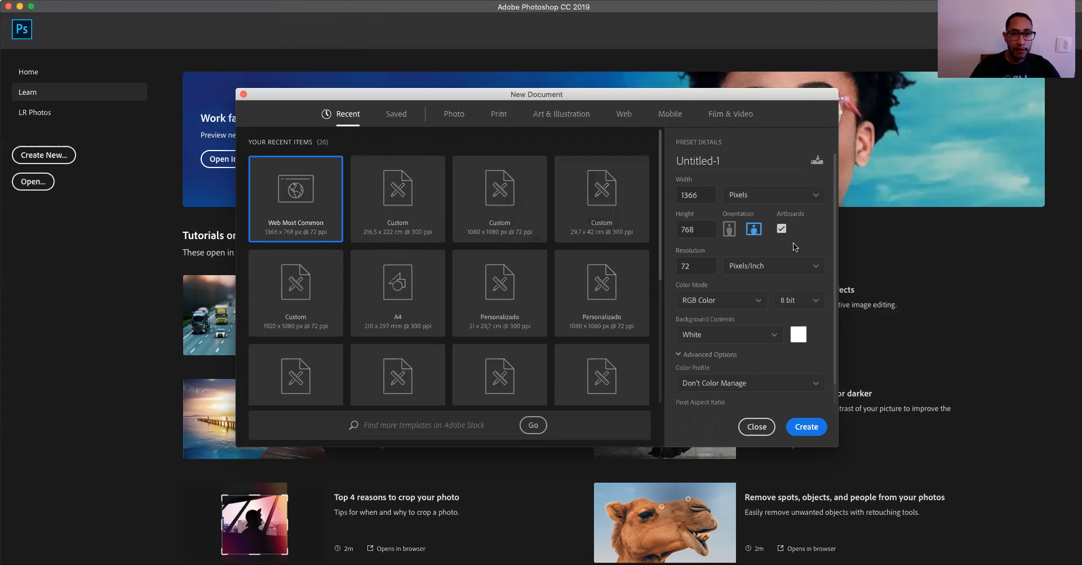
drag(537, 95, 483, 78)
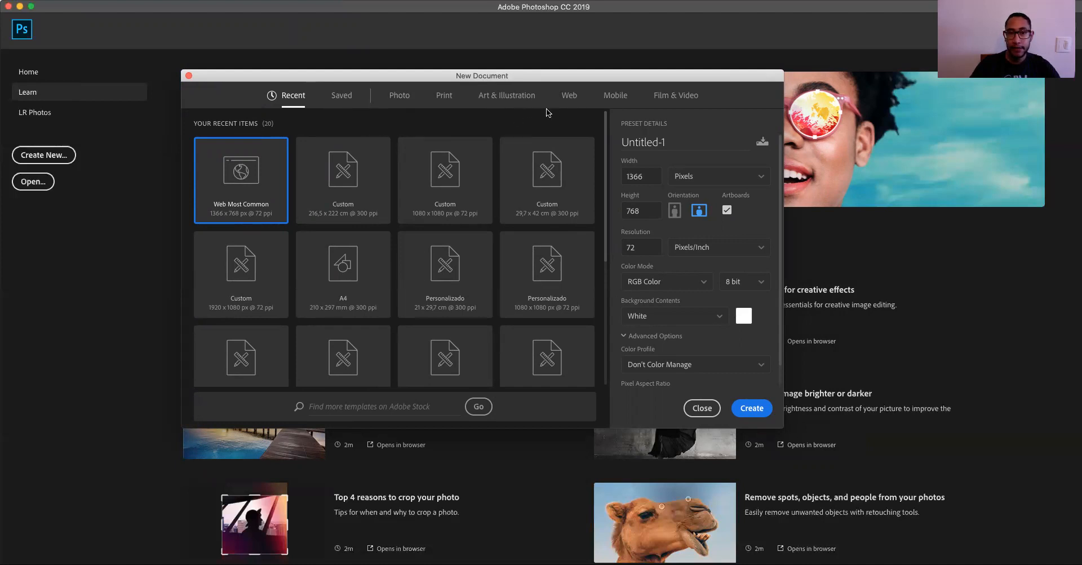
Compare the Web and Print presets, and choose the Web Large preset of 1920 x 1080 px at 72 ppi
click(570, 96)
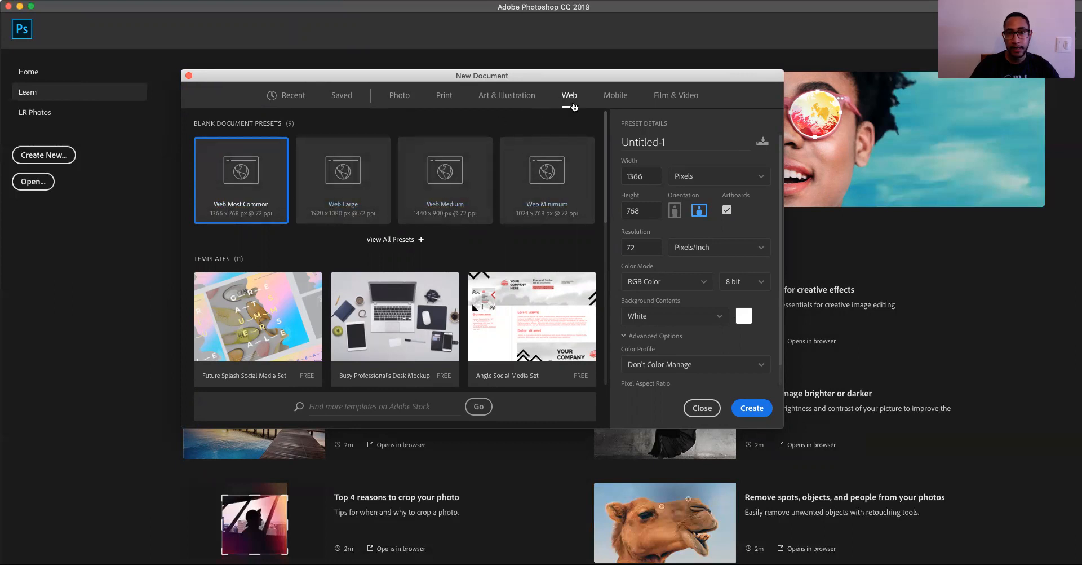
click(444, 97)
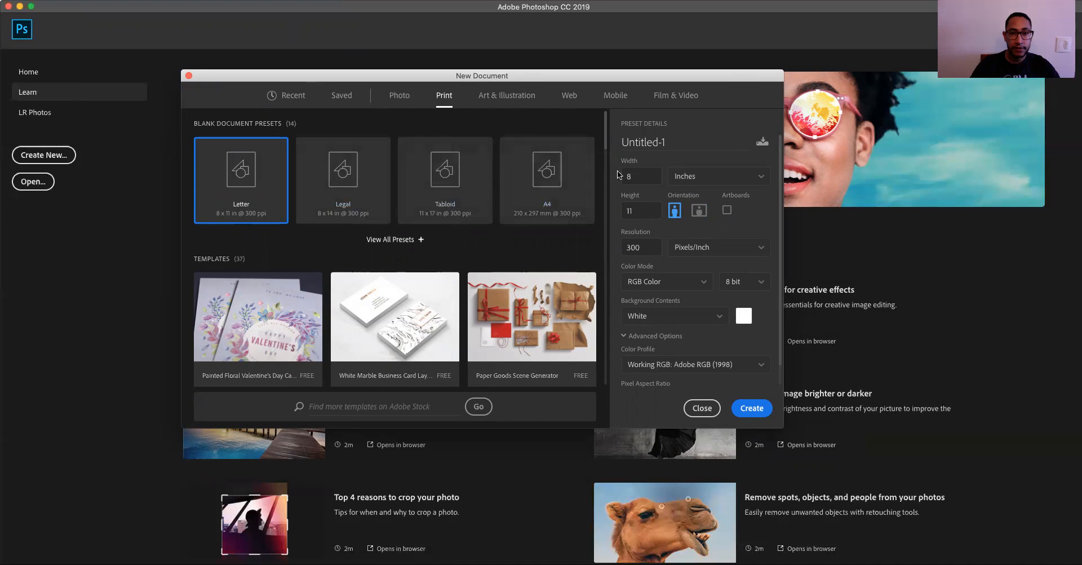
click(569, 97)
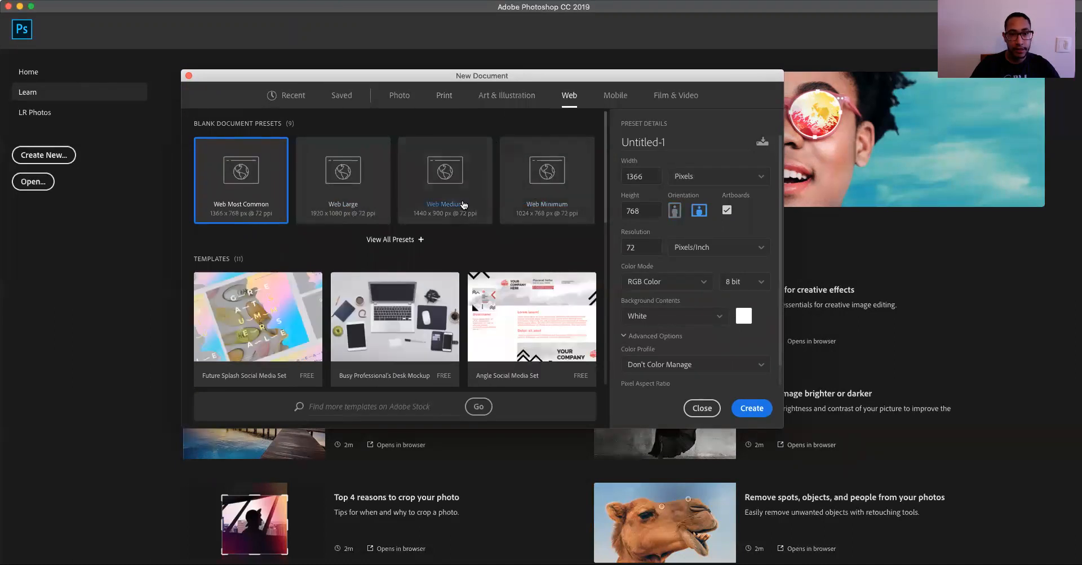
click(342, 176)
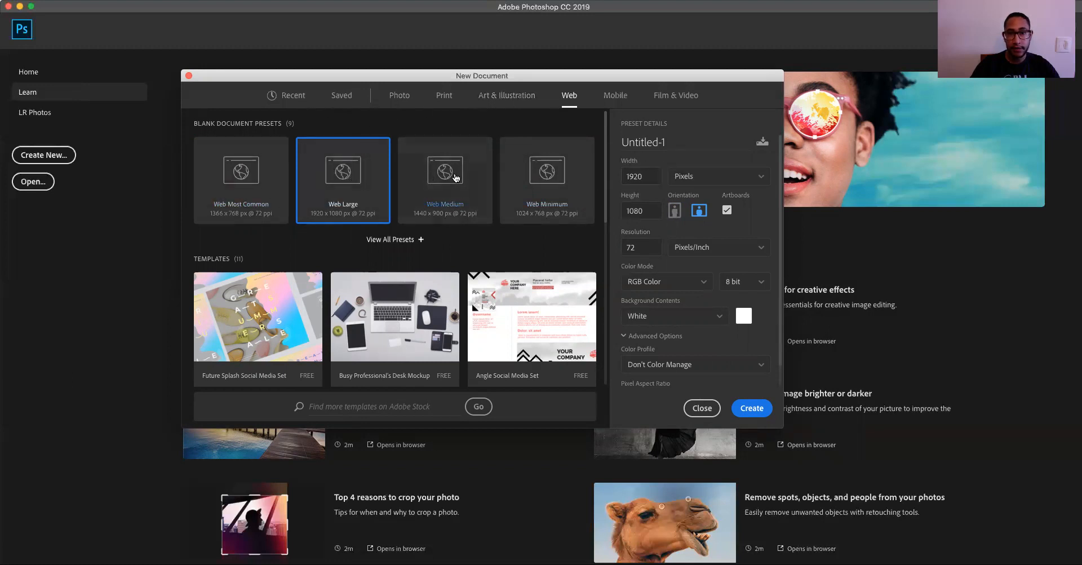
Name the new document Nome_arquivo and set its size to 1080 pixels wide by 1920 pixels high
click(666, 142)
text(Nome_arquivo)
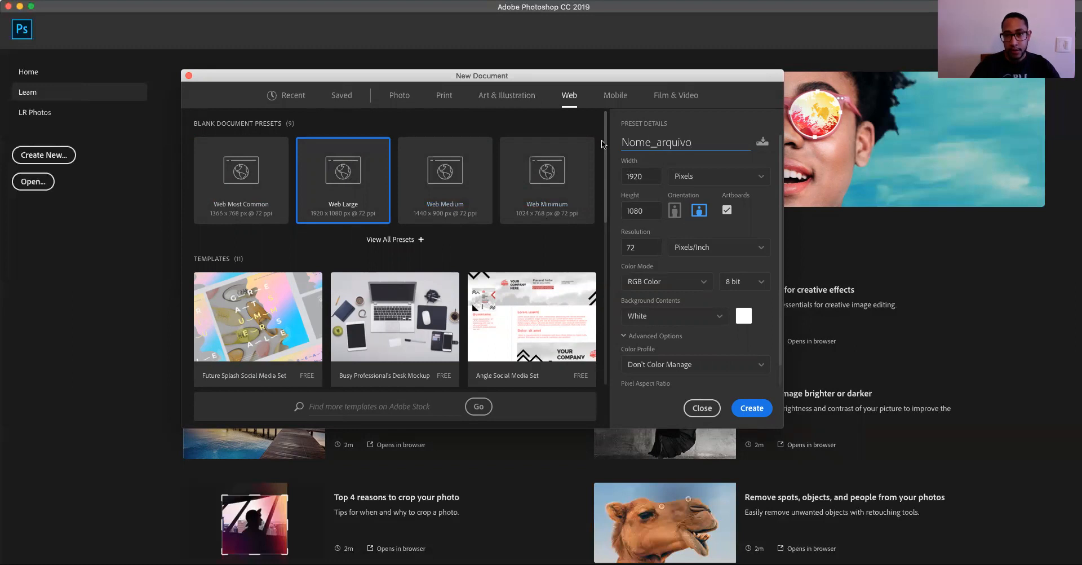
click(631, 177)
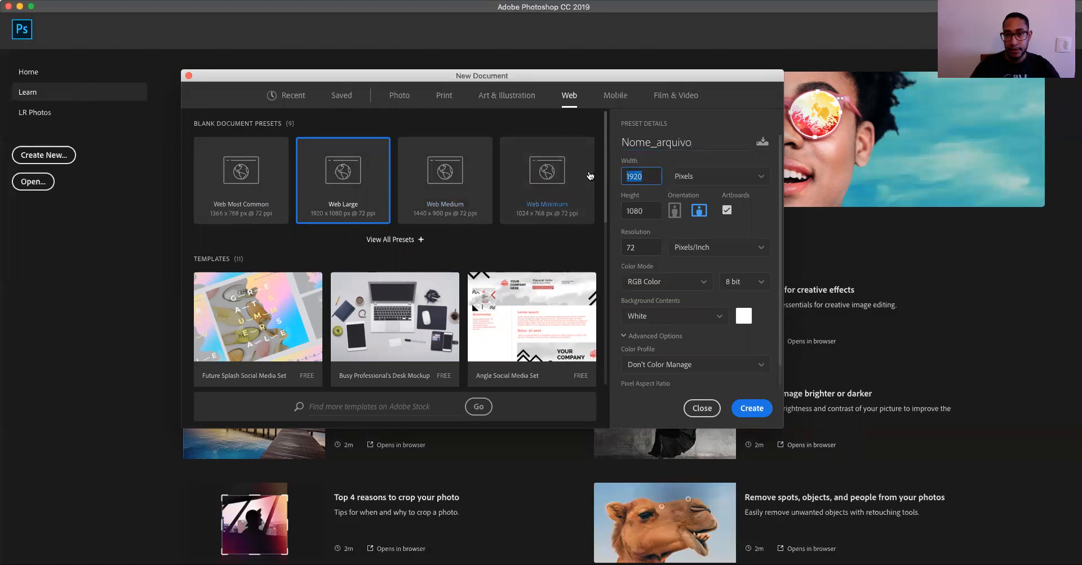
text(1)
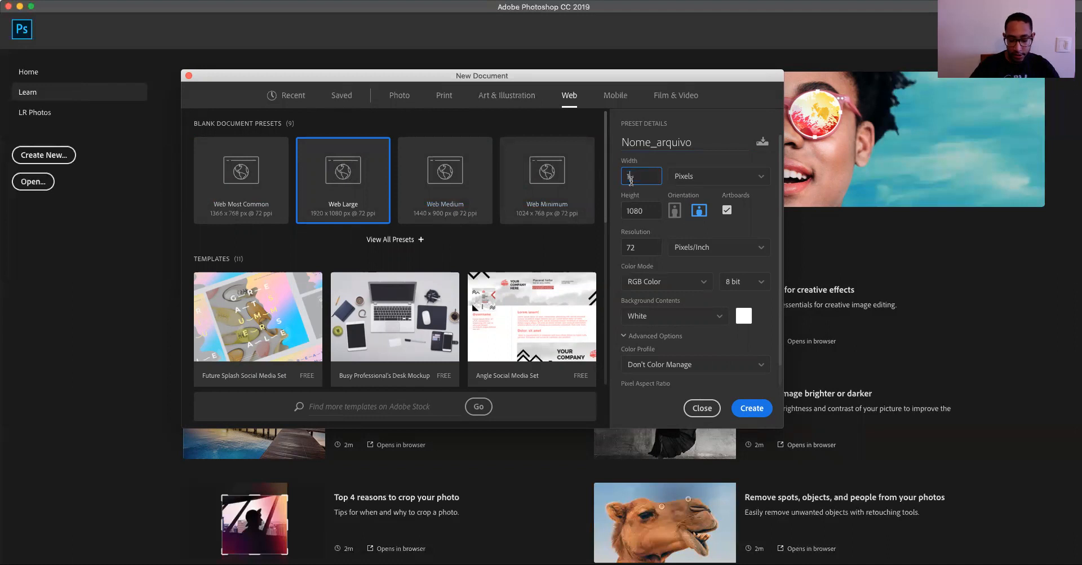
click(651, 216)
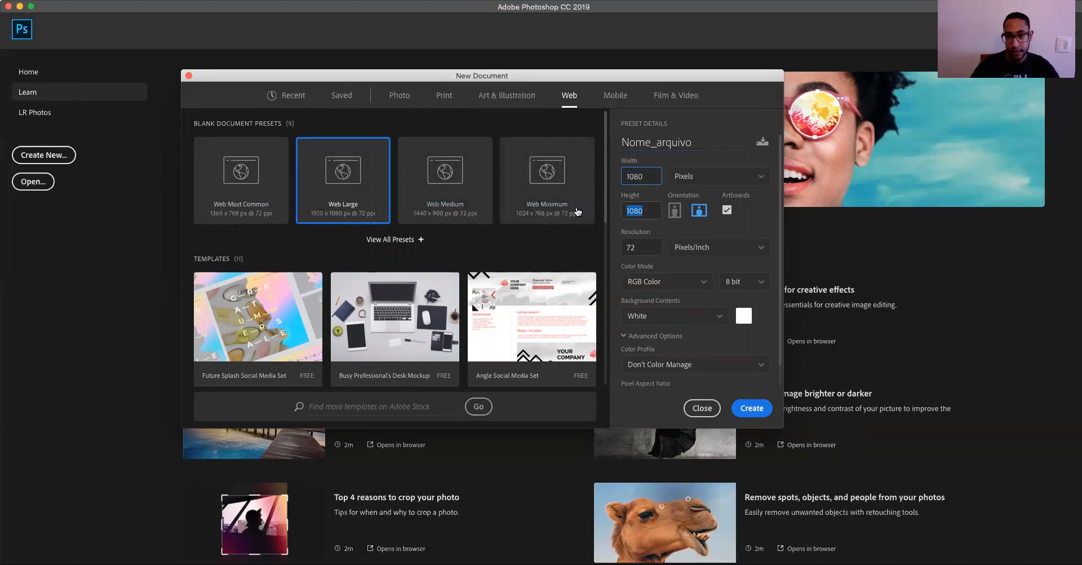
text(1920)
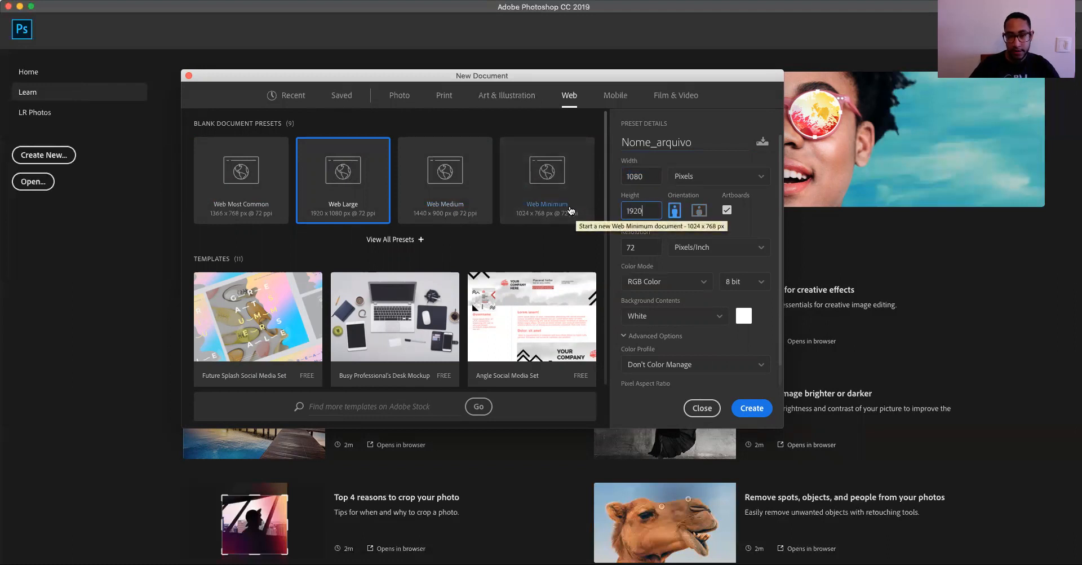
Compare the measurement units offered for the Web preset with those of the Print presets
click(765, 178)
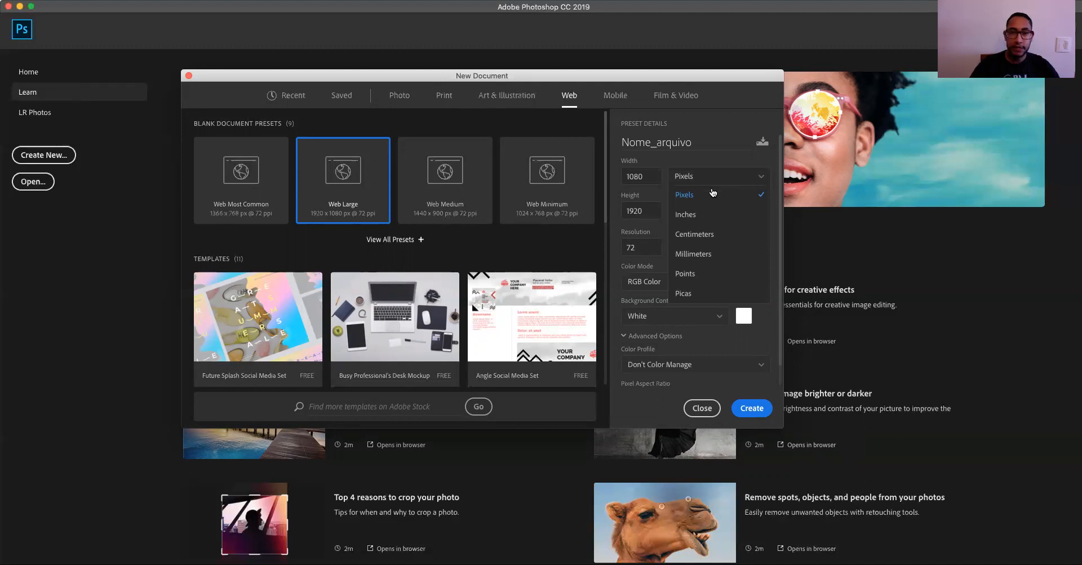
click(446, 97)
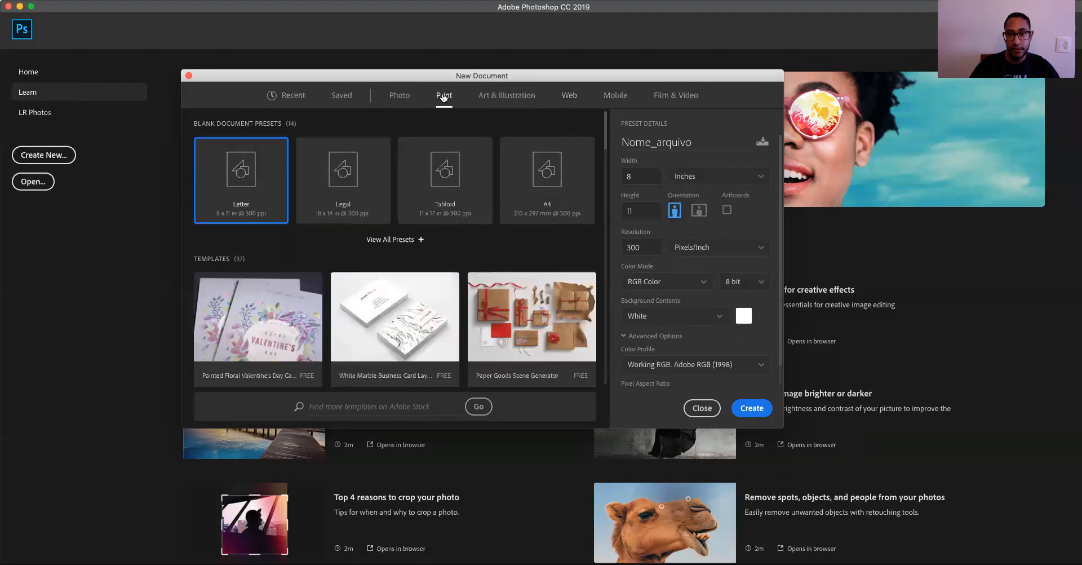
click(719, 176)
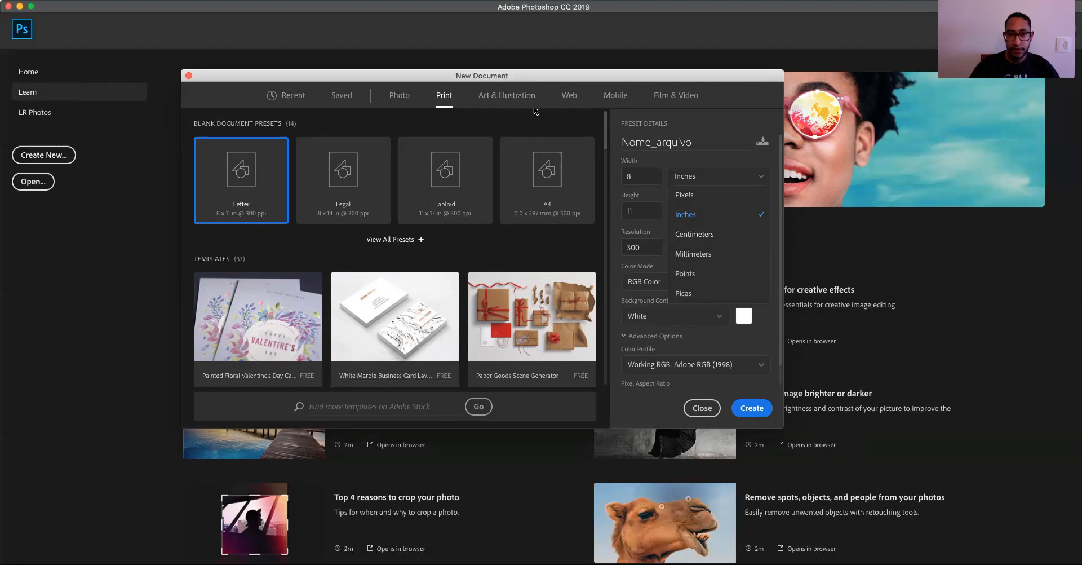
click(717, 114)
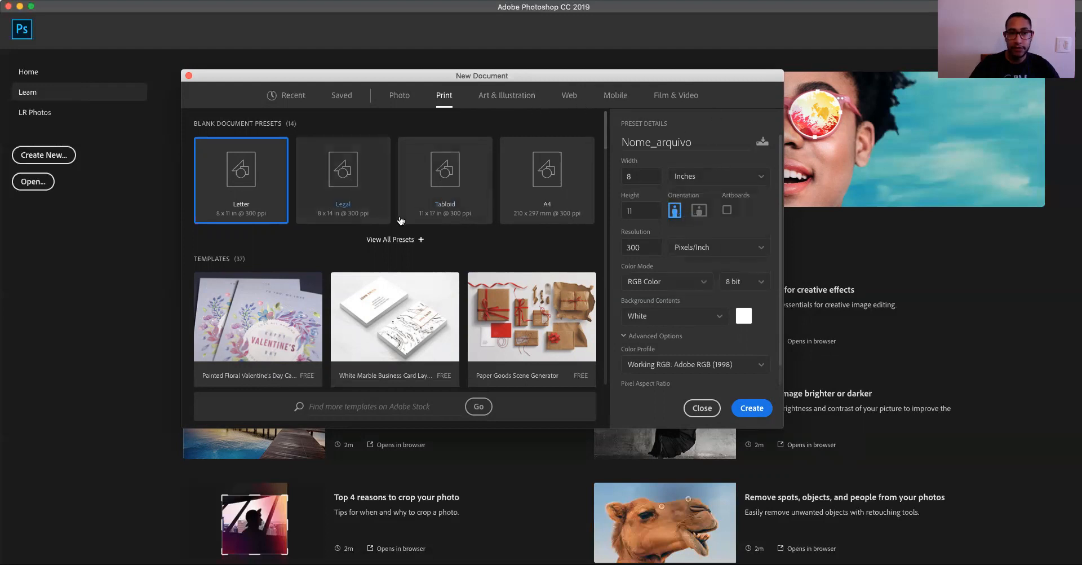
Return the new document to the Web presets, check its unit options, and open its resolution value for editing
click(571, 99)
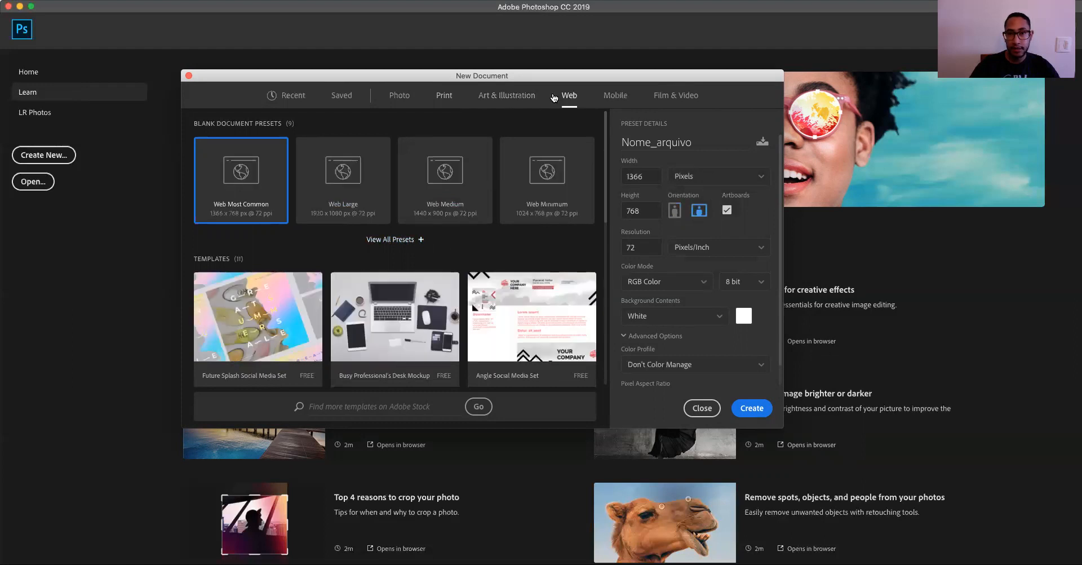
click(738, 179)
click(725, 146)
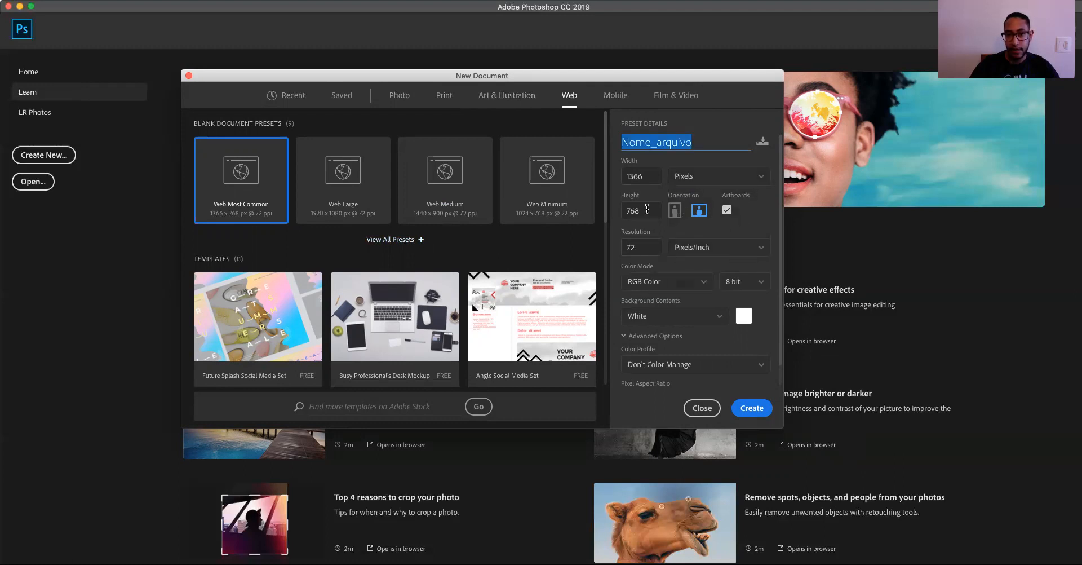
click(643, 241)
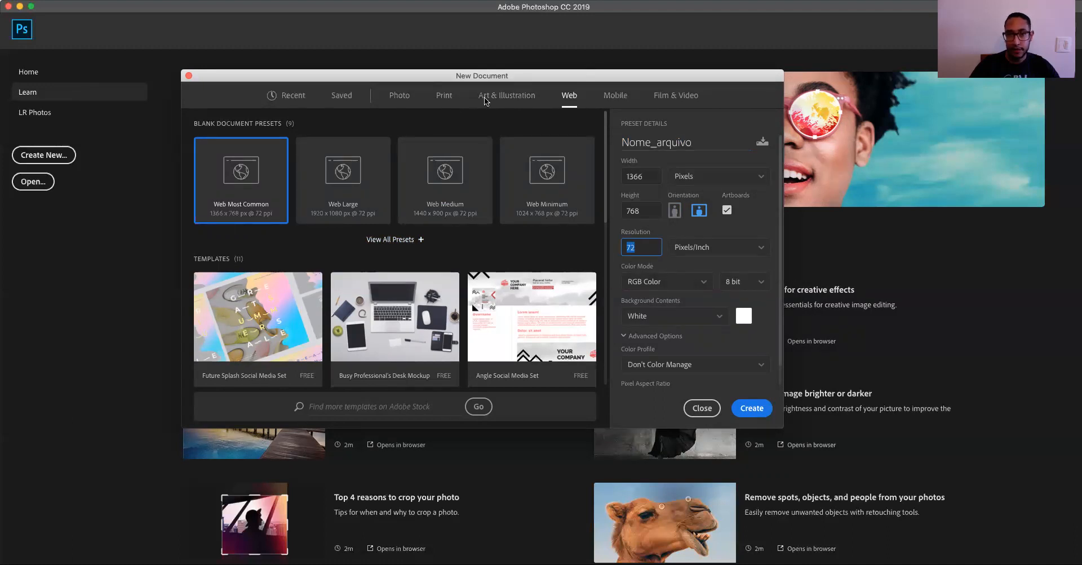
Choose the A4 print preset, review its measurement units and resolution, and set the color mode to CMYK Color
click(445, 97)
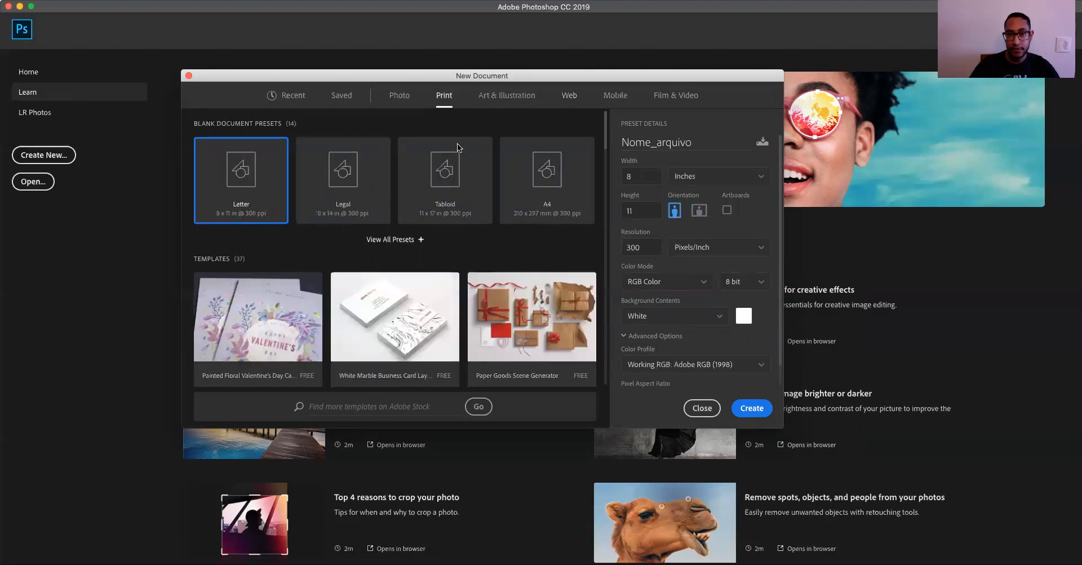
click(547, 187)
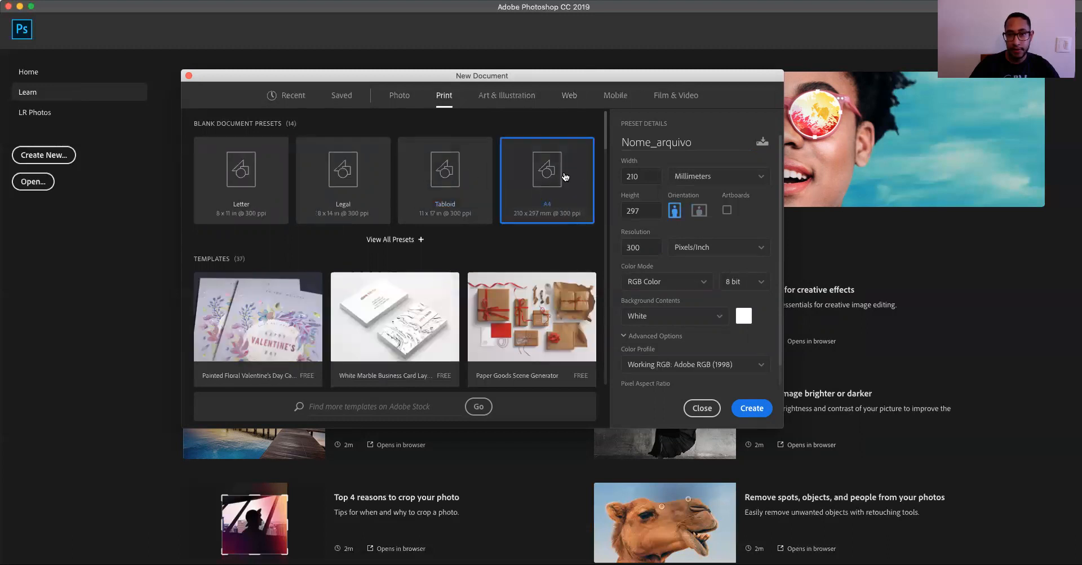
click(762, 176)
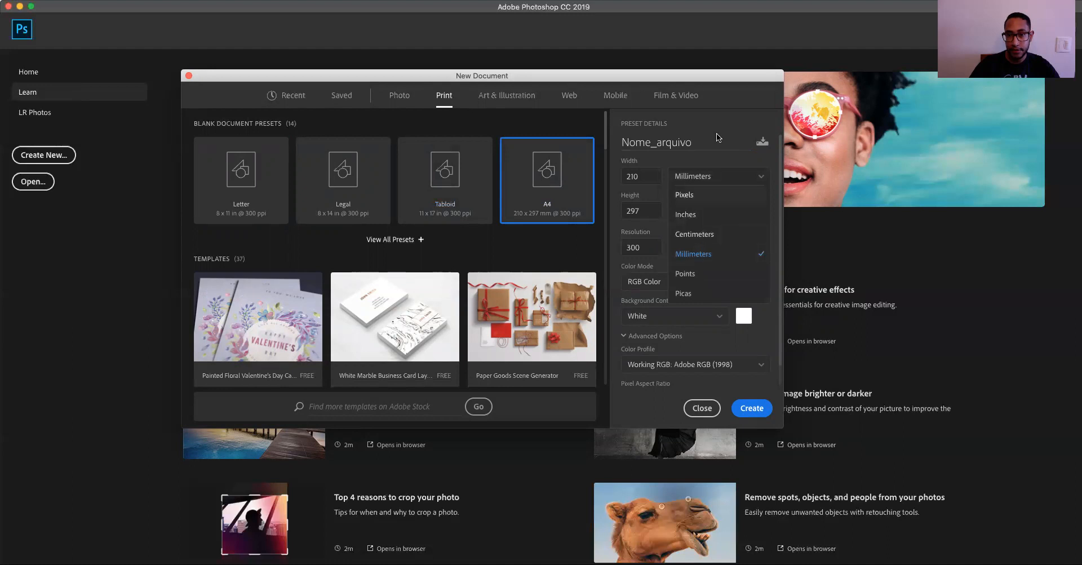
click(721, 107)
double_click(649, 248)
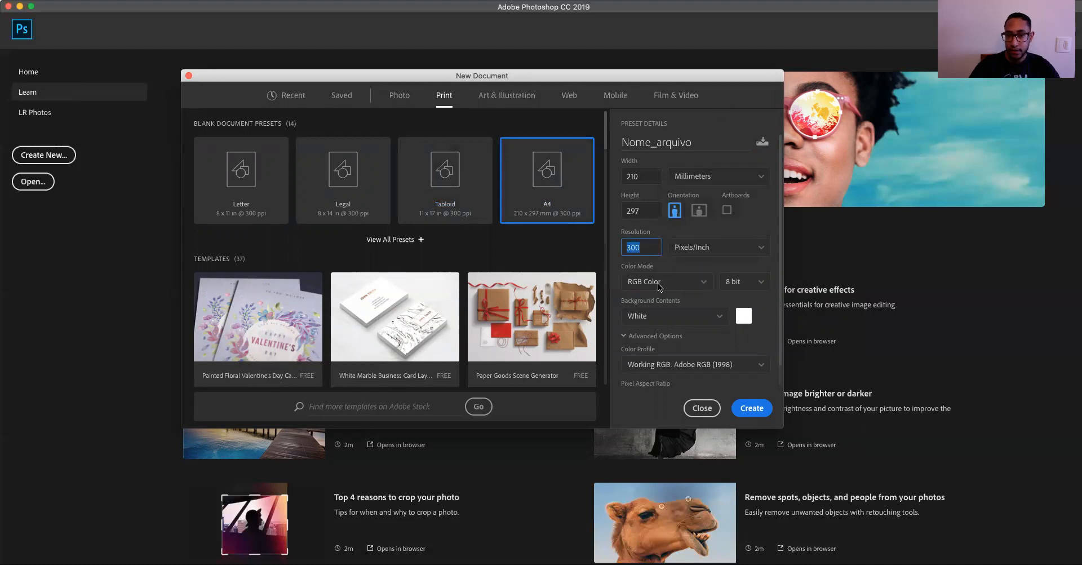
click(689, 285)
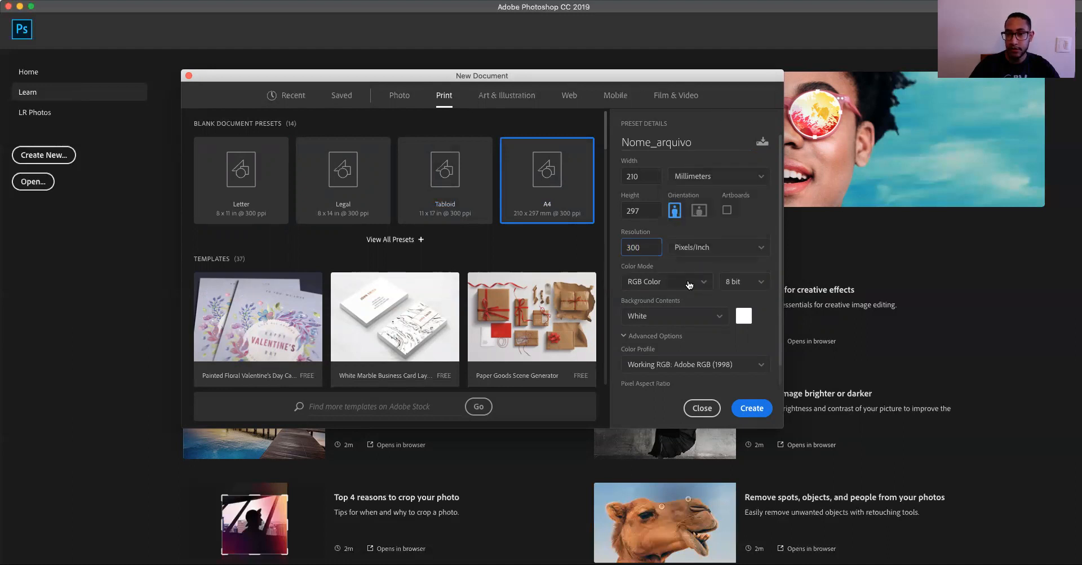
click(658, 365)
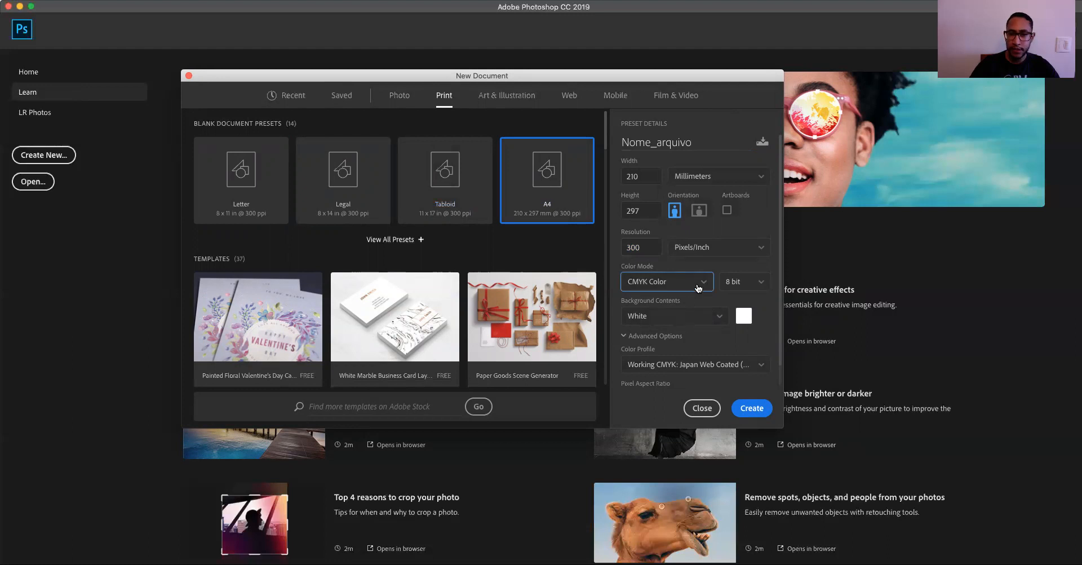
Return the new document to the Web Most Common preset and turn off its artboards option
click(570, 96)
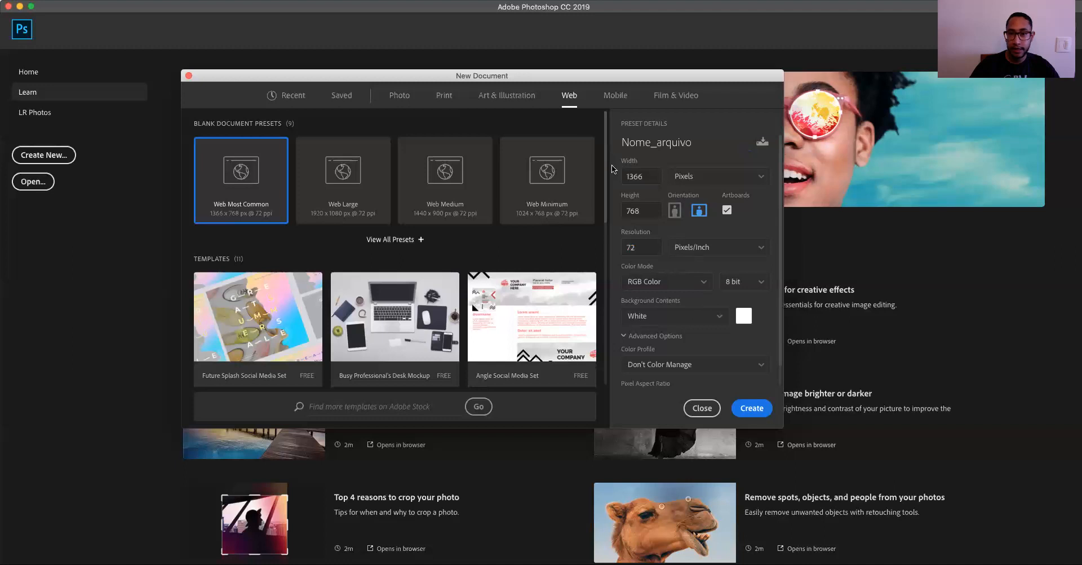
click(643, 248)
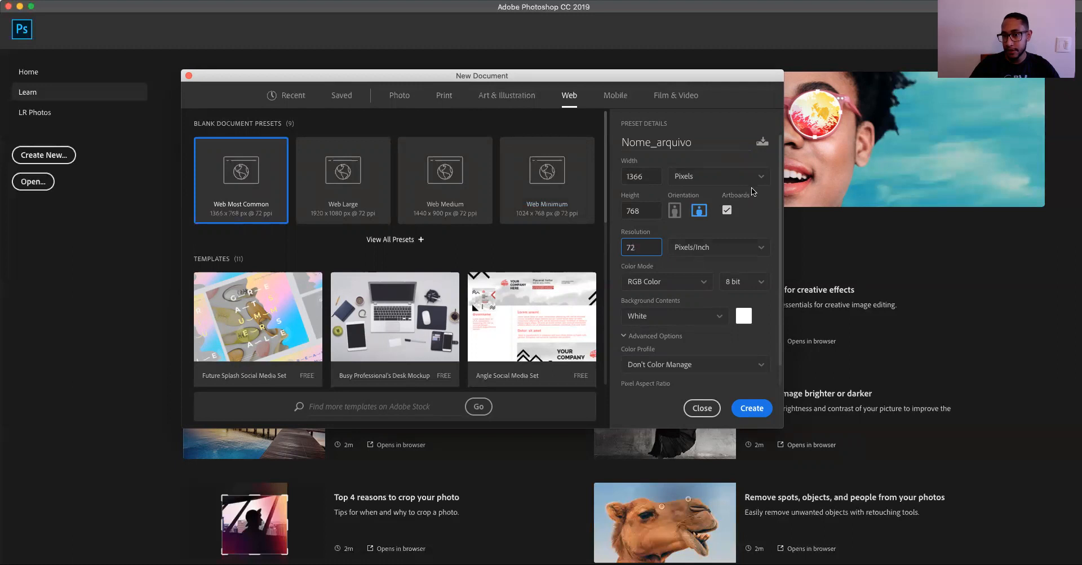
click(728, 211)
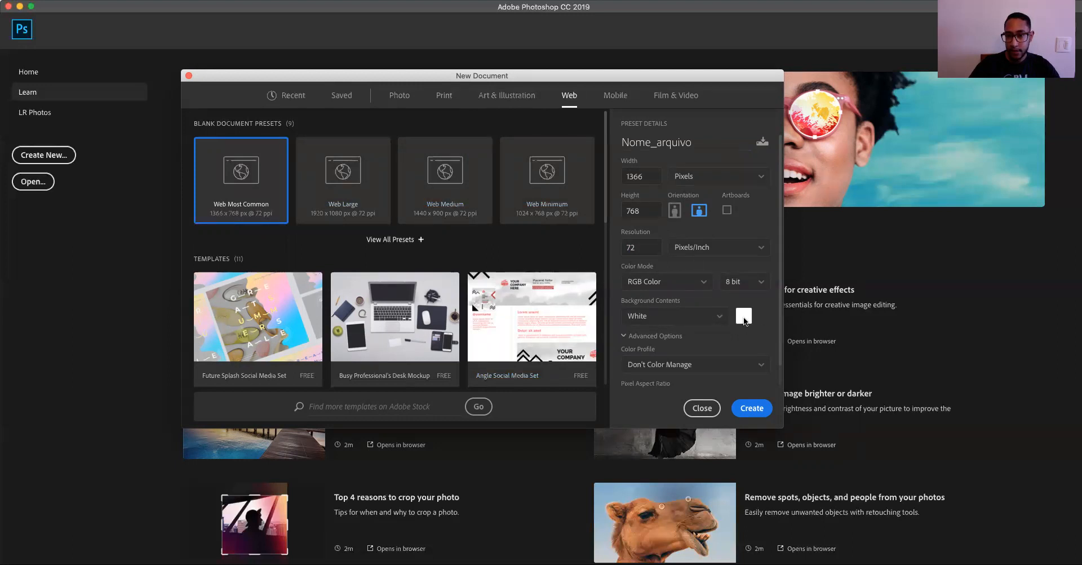
Try Black and Background Color as the new document's background contents
click(720, 316)
click(657, 359)
click(715, 316)
click(685, 376)
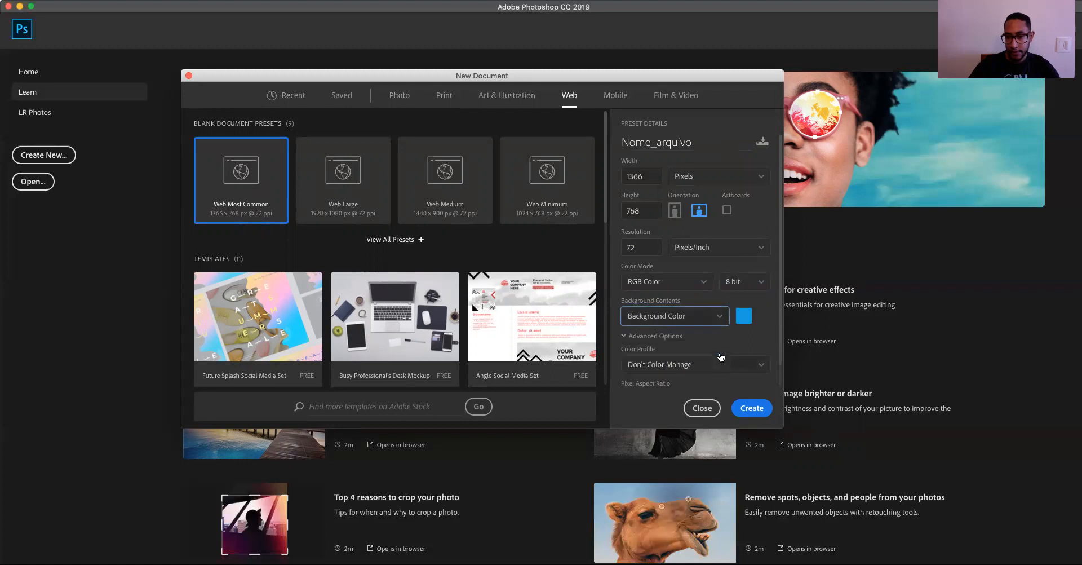
Set the background contents to White and create the document
click(720, 322)
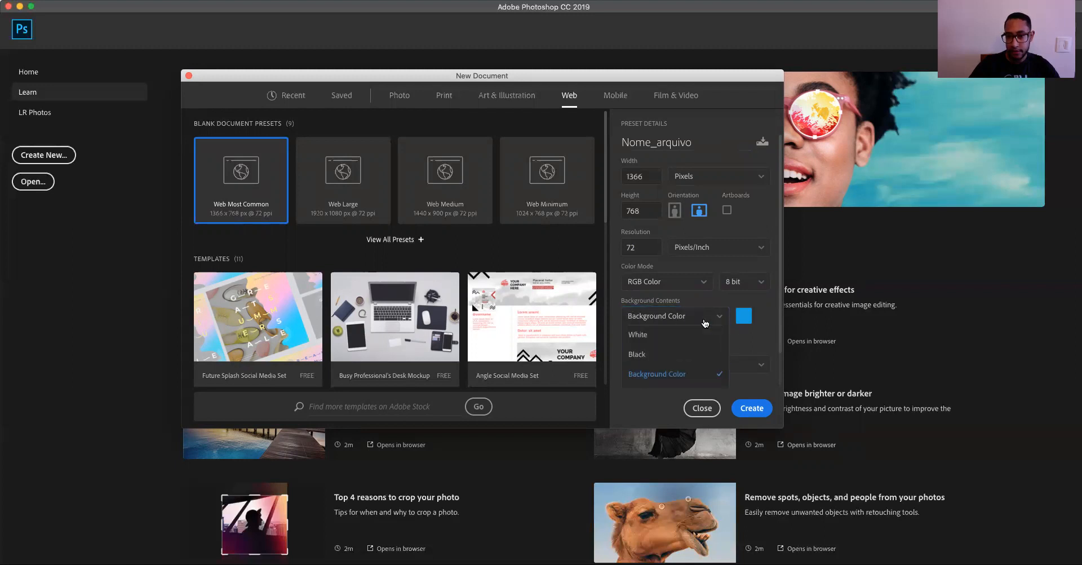
click(663, 336)
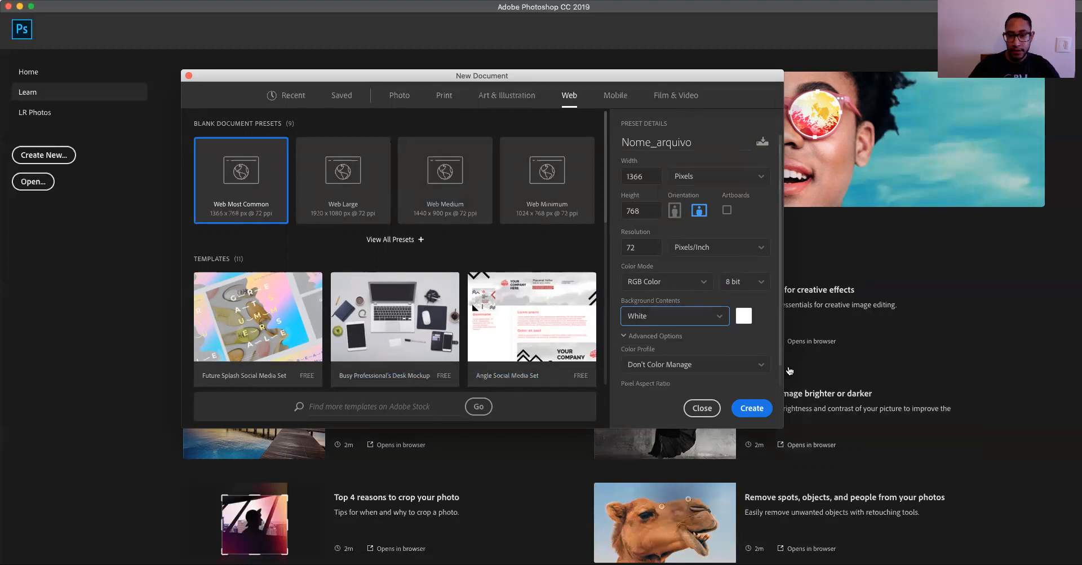
click(753, 408)
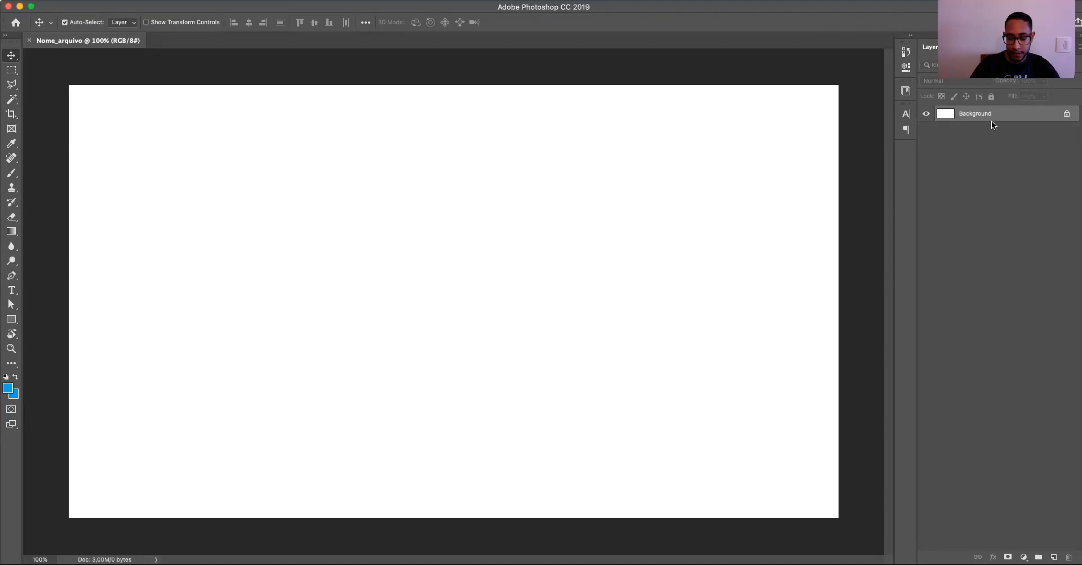
Unlock the Background layer to turn it into a regular layer
key(super)
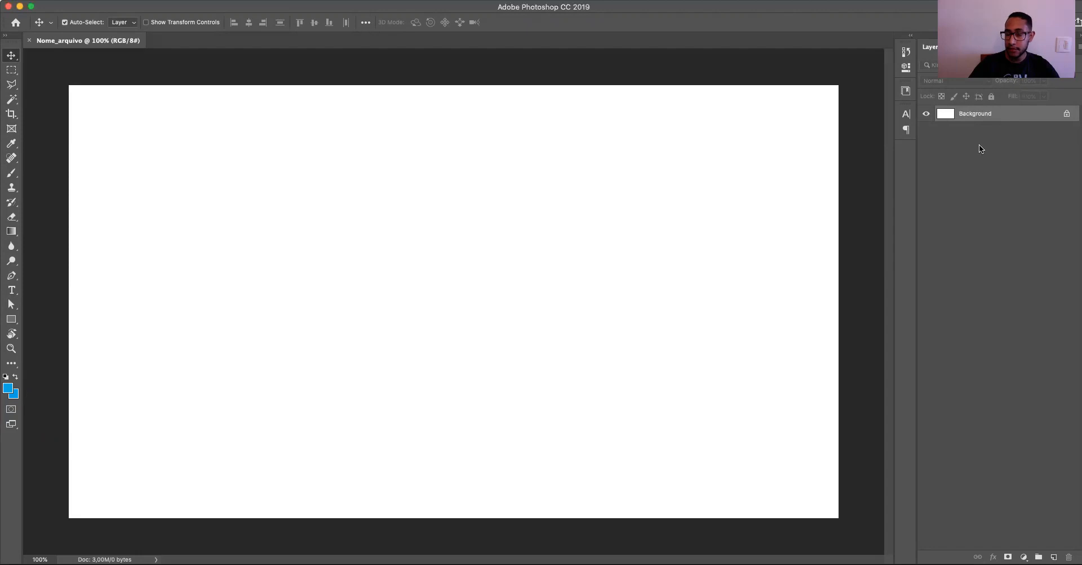
click(1062, 118)
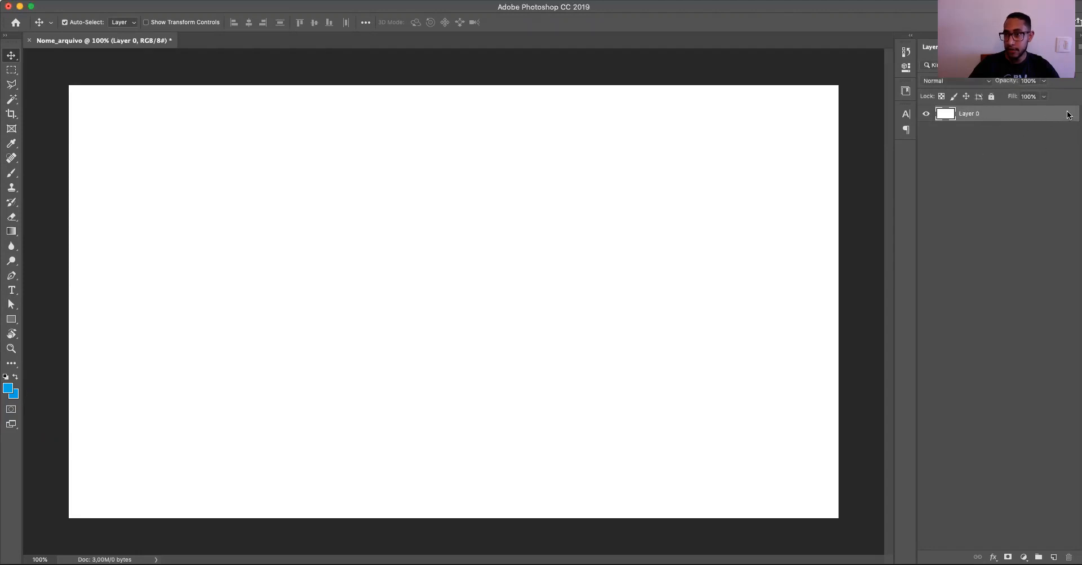
double_click(1037, 115)
click(1020, 163)
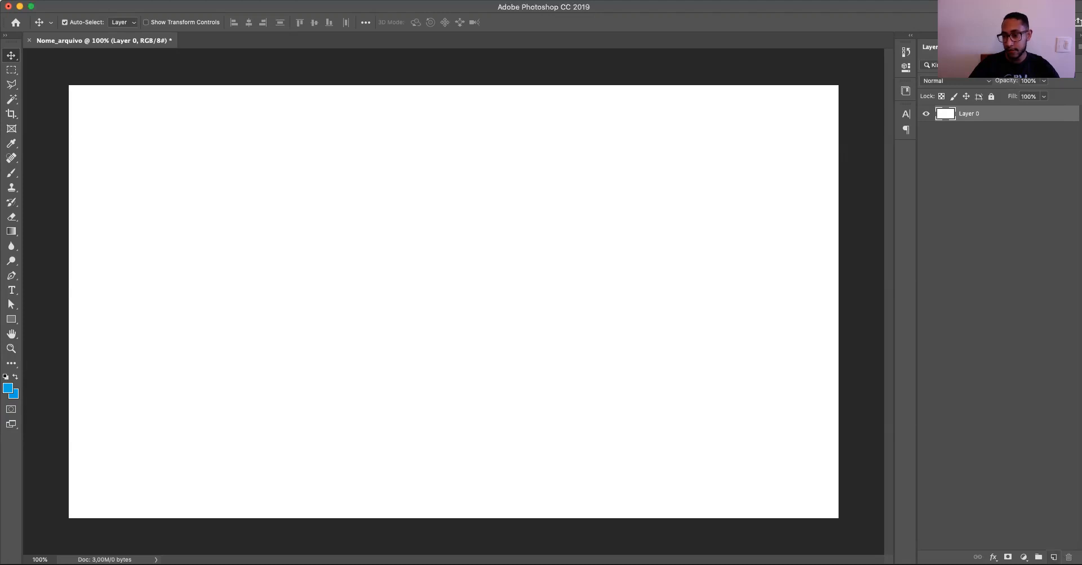
Add a new layer above the white one and fill it with the blue foreground color
click(1053, 557)
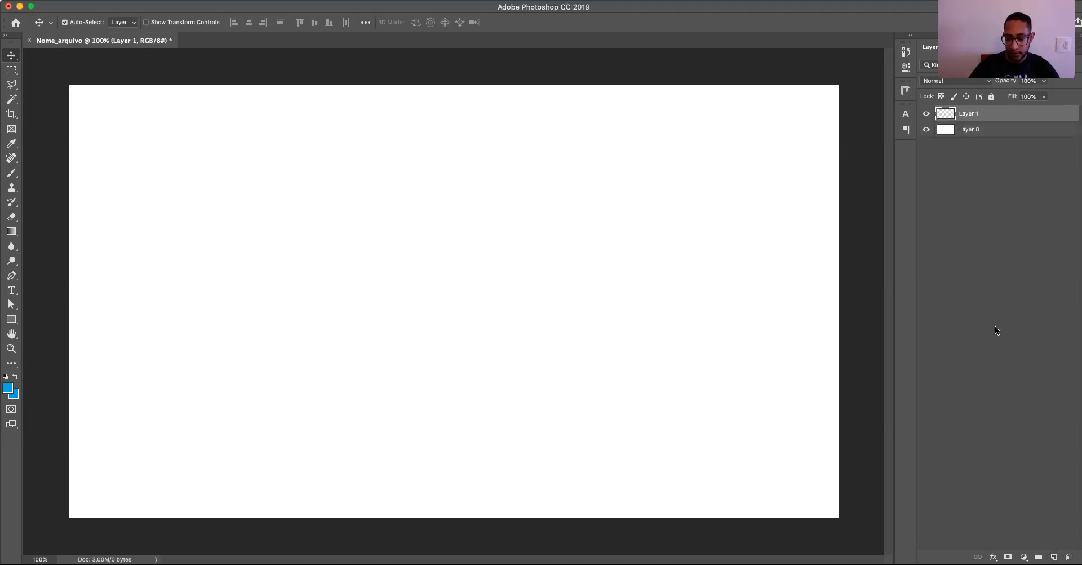
key(alt+BackSpace)
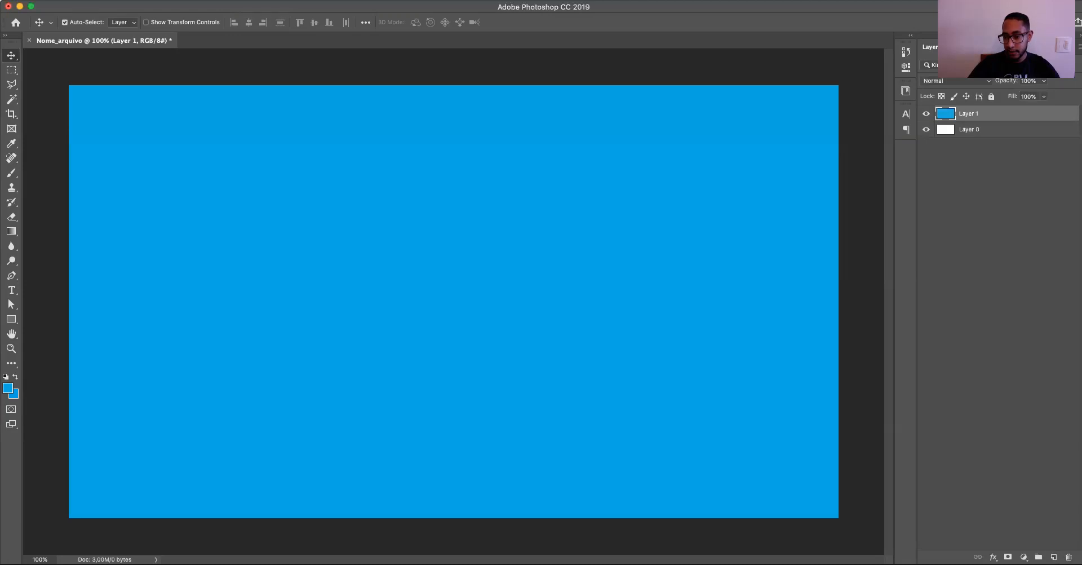
Add another layer on top, change the background color to bright pink, and fill the layer with it
click(1054, 557)
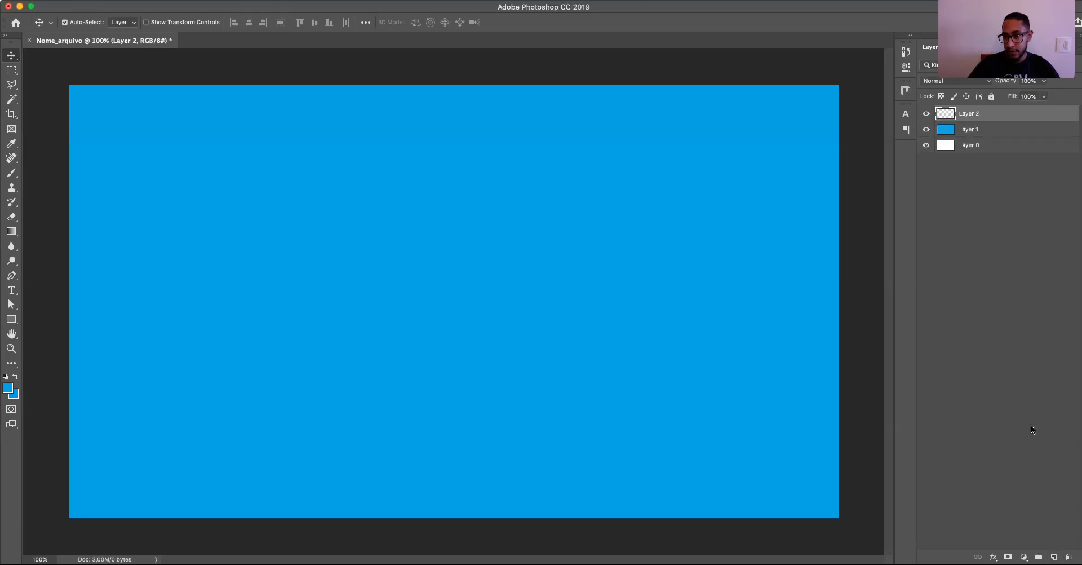
click(16, 394)
click(922, 184)
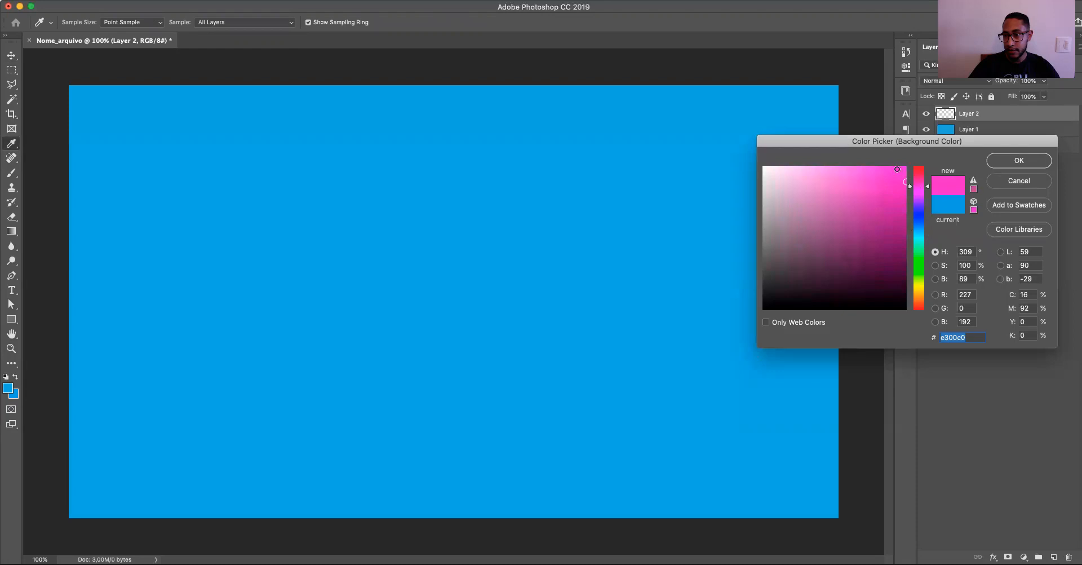
click(1010, 159)
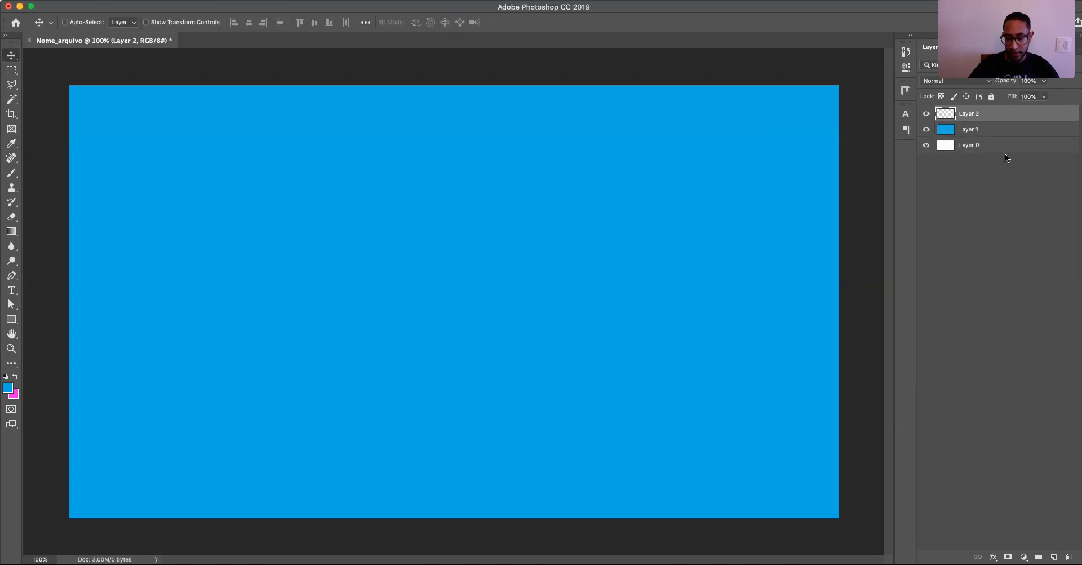
key(super+BackSpace)
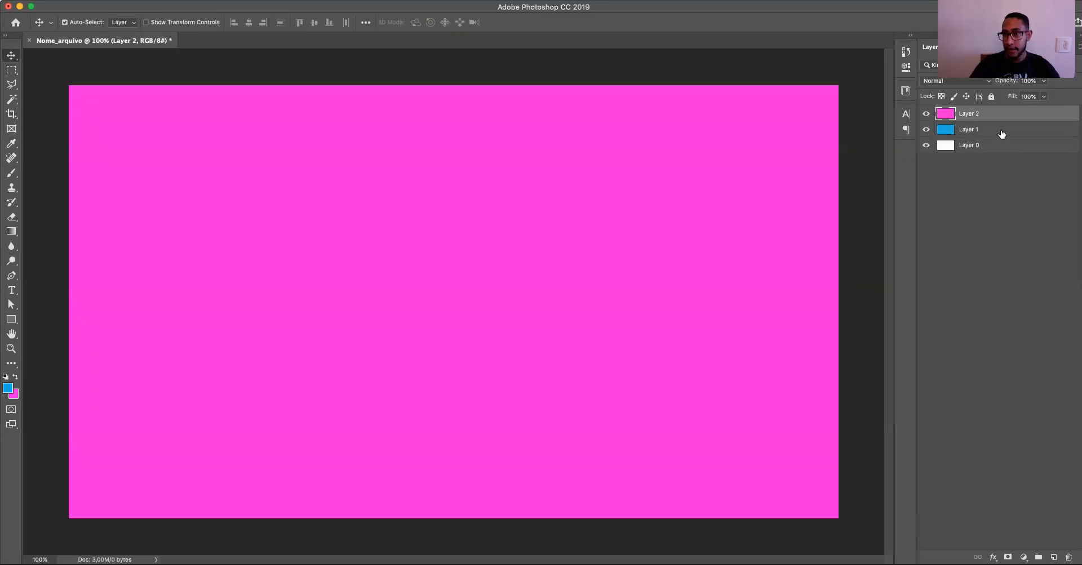
Examine the layer stacking order by selecting the layers in turn and hiding and showing the pink and blue ones
click(1001, 136)
click(1000, 145)
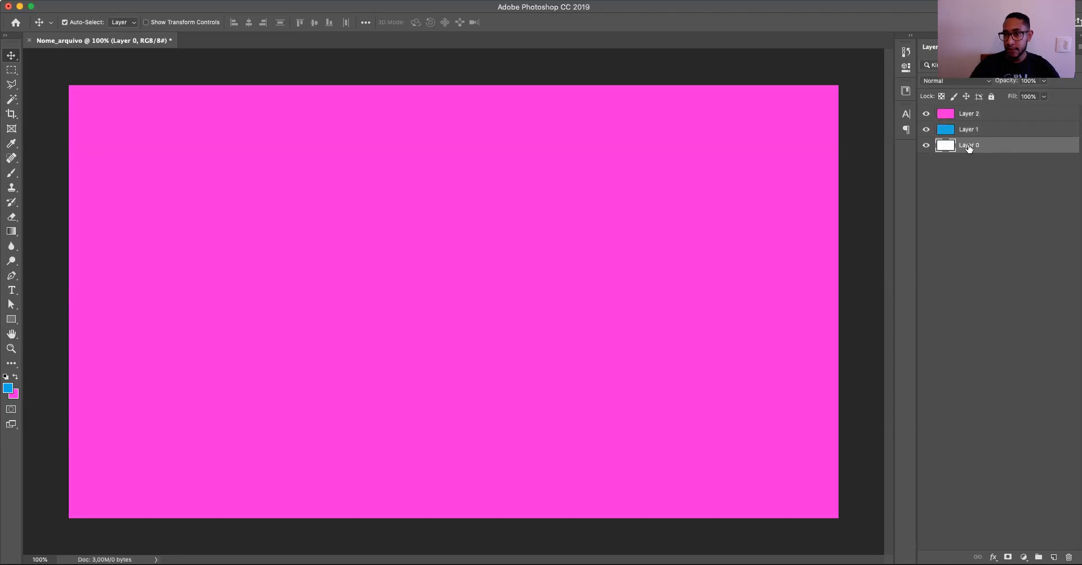
click(973, 135)
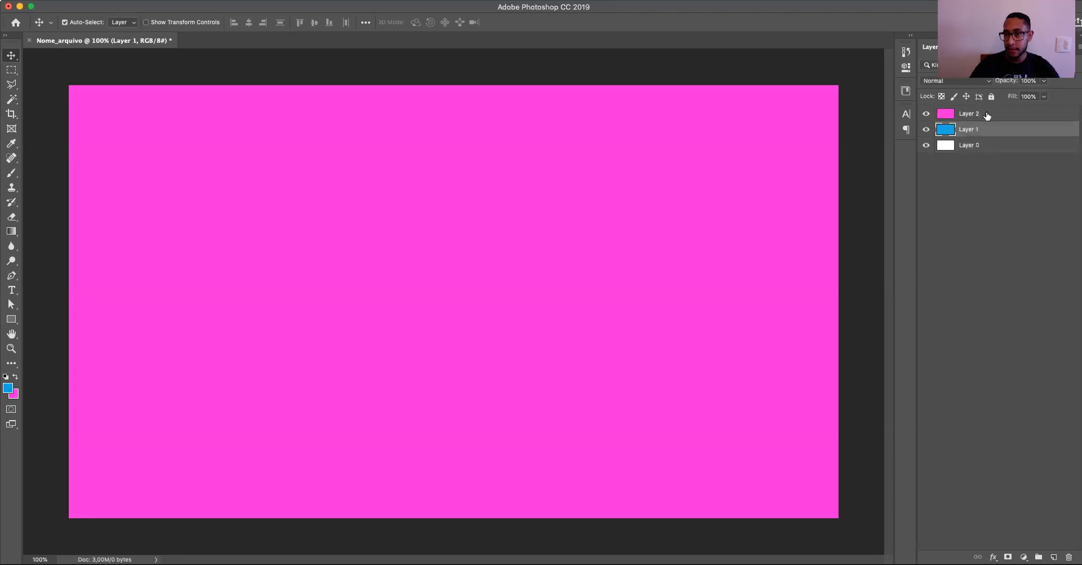
click(987, 115)
click(926, 114)
click(926, 130)
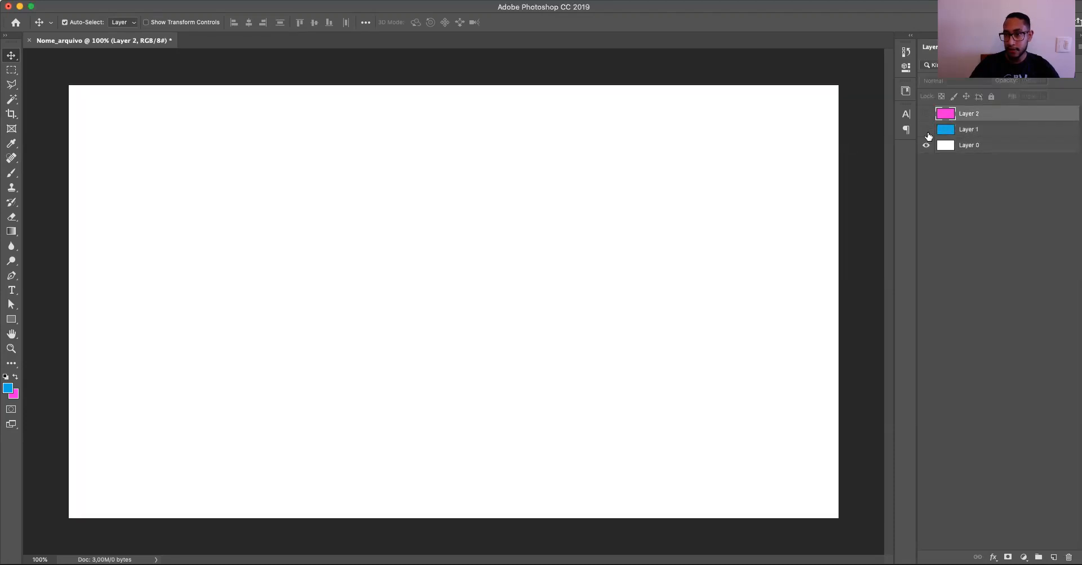
click(926, 130)
click(926, 115)
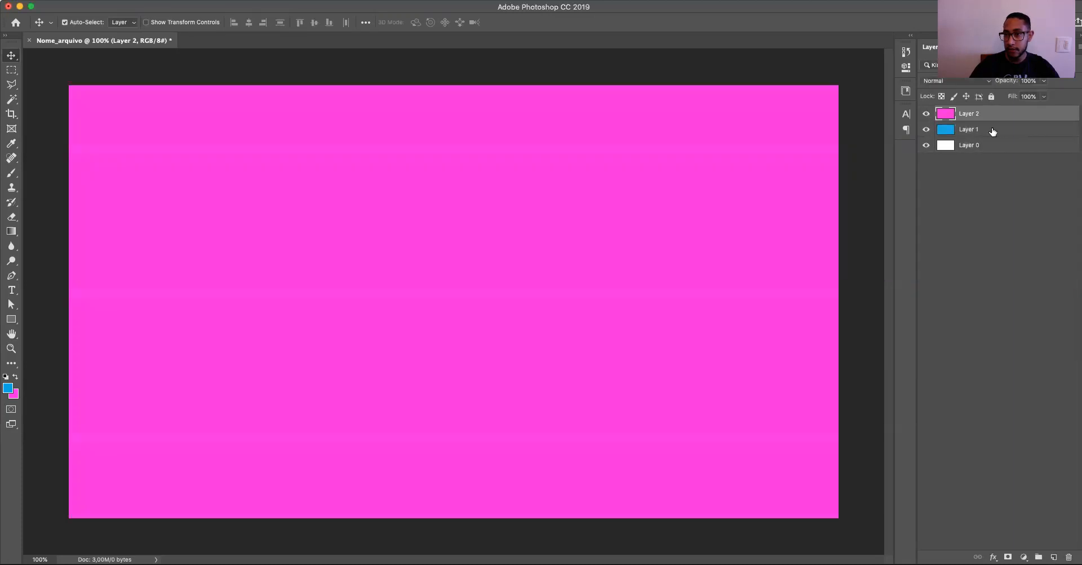
click(995, 132)
click(990, 146)
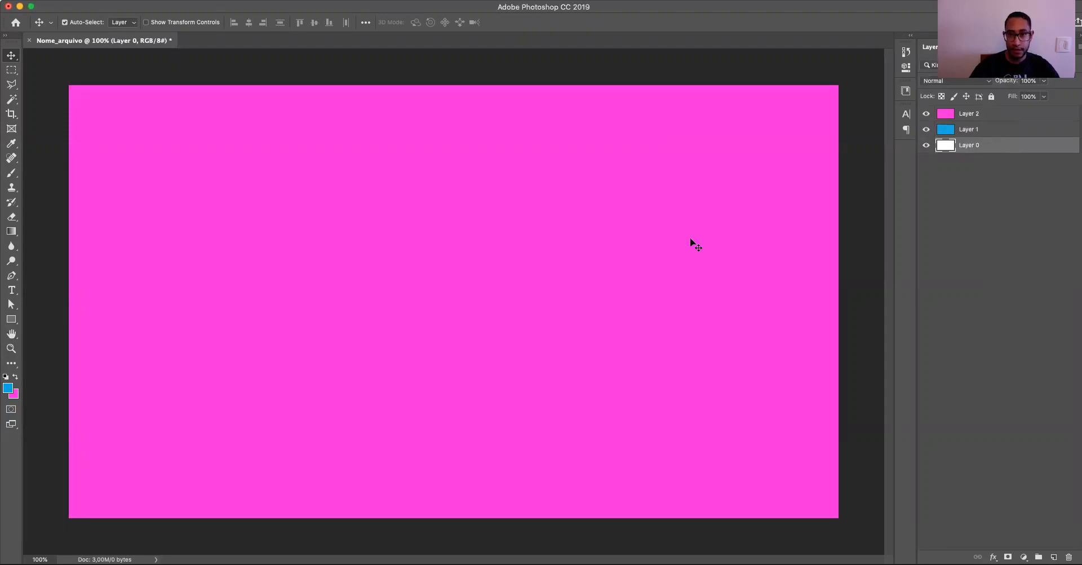
click(985, 131)
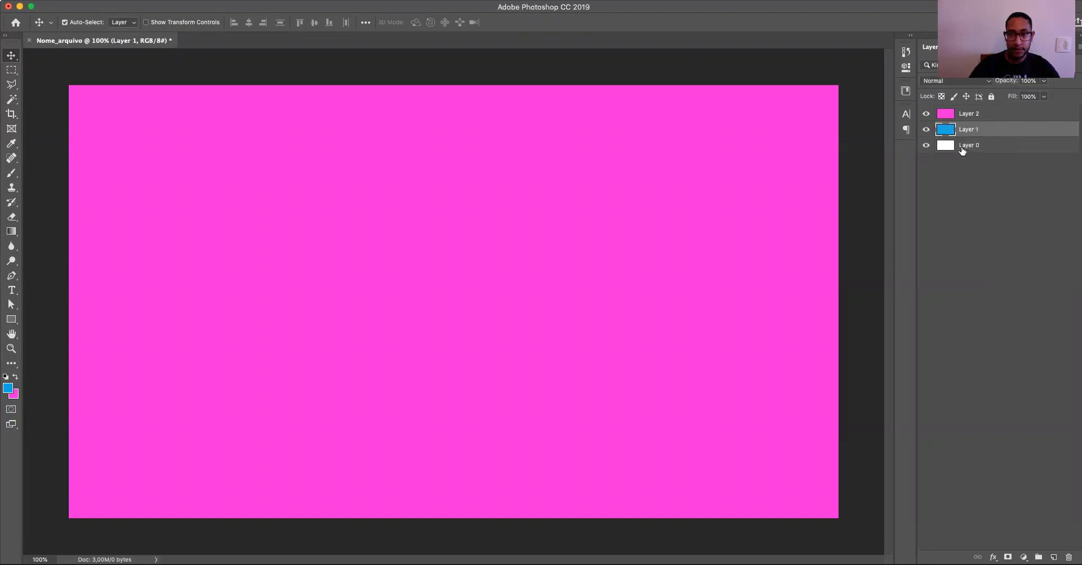
Change the foreground color to bright green 08ffa5 and return to the Move tool
click(8, 388)
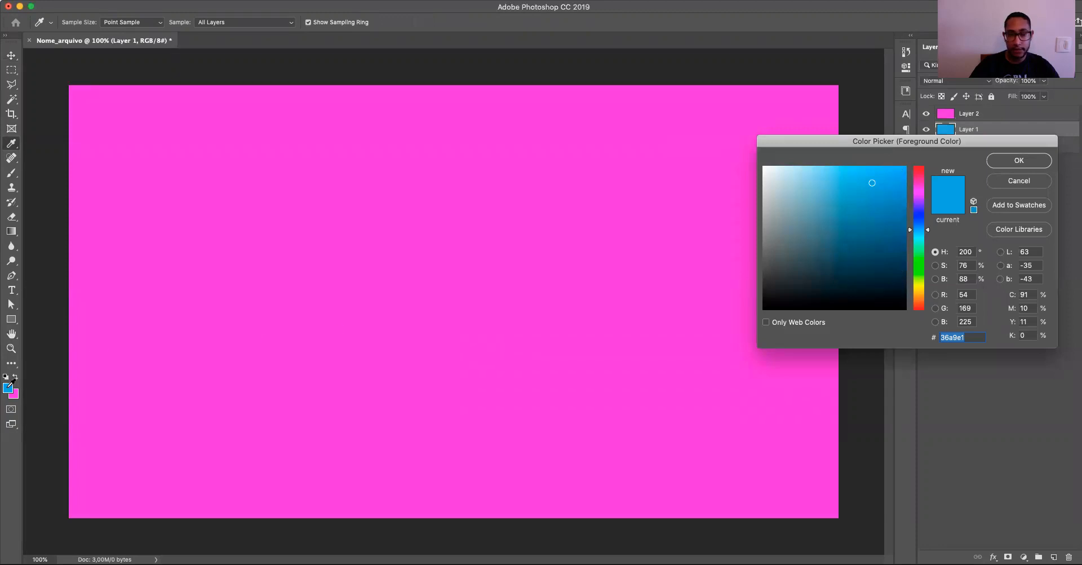
drag(925, 156, 356, 120)
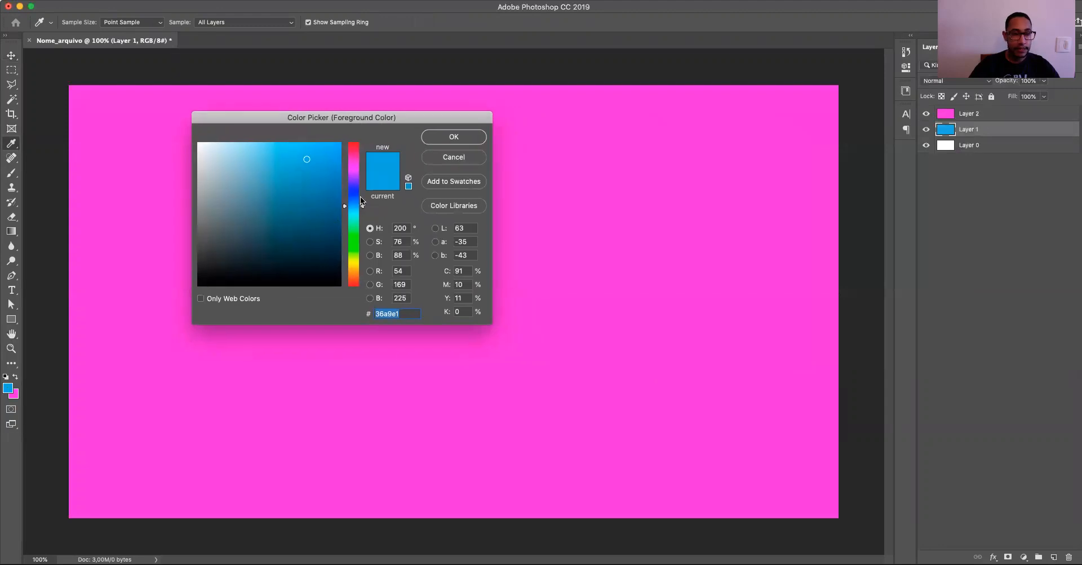
drag(363, 205, 361, 239)
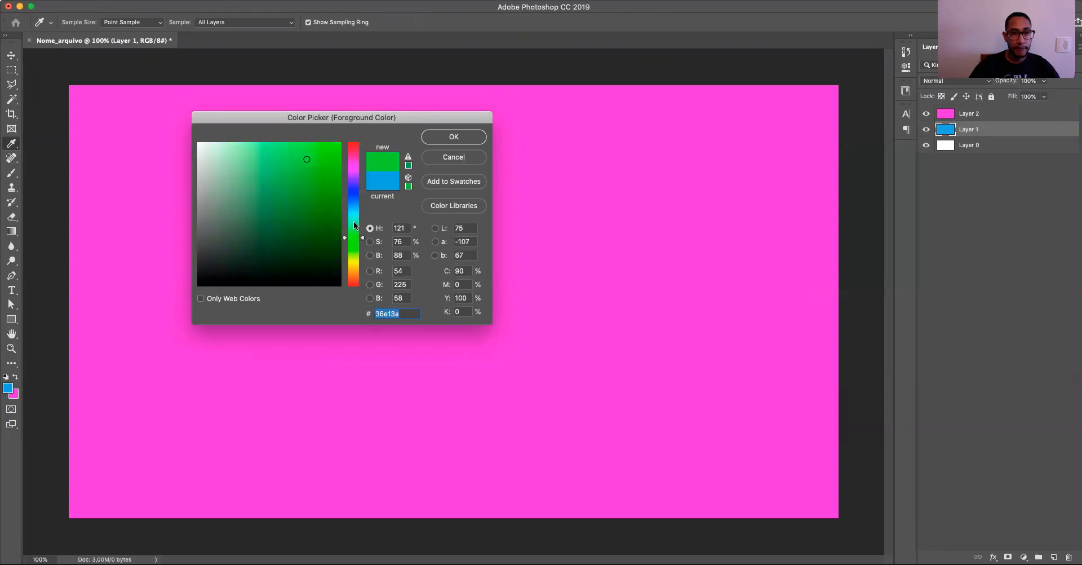
mouse_move(311, 160)
mouse_down()
mouse_move(333, 169)
mouse_move(334, 208)
mouse_move(339, 163)
mouse_move(338, 182)
mouse_up()
mouse_move(361, 237)
mouse_down()
mouse_move(363, 206)
mouse_move(363, 224)
mouse_up()
drag(337, 181, 337, 142)
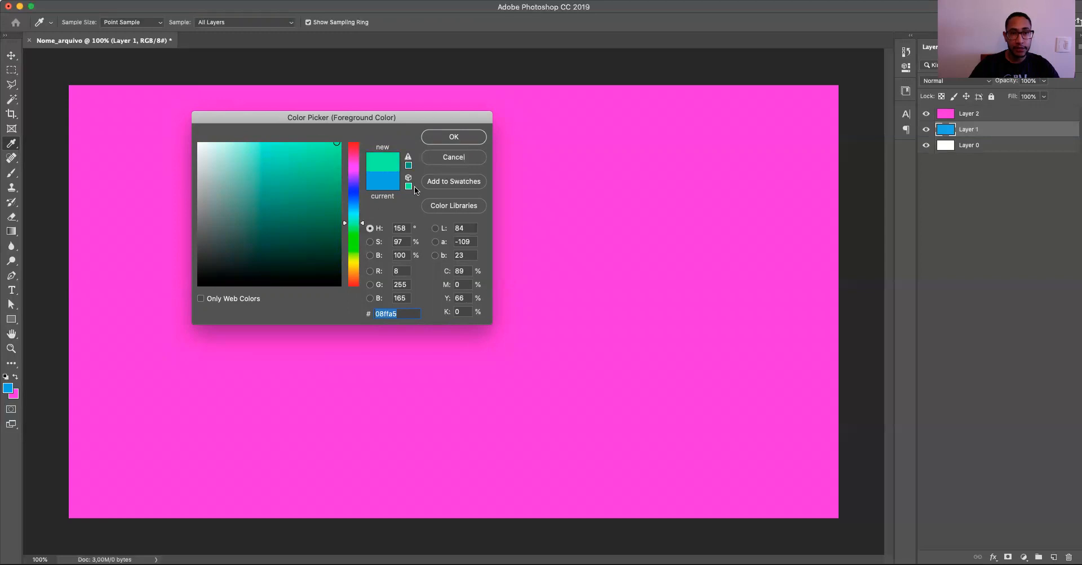
click(453, 137)
key(v)
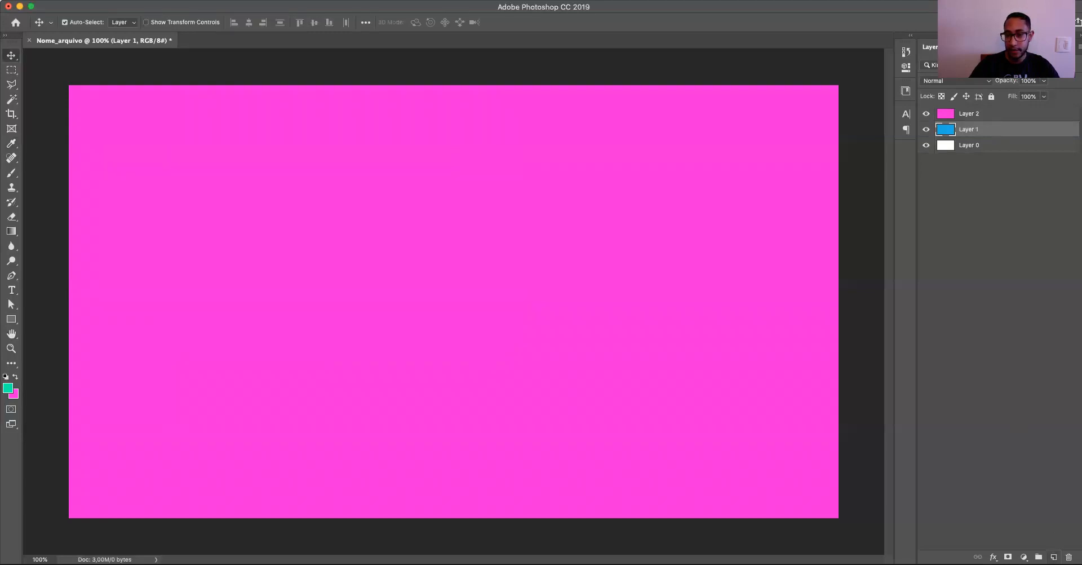
Add a new layer, move it to the top of the stack, and fill it with the green foreground color
click(1053, 557)
drag(973, 133, 976, 109)
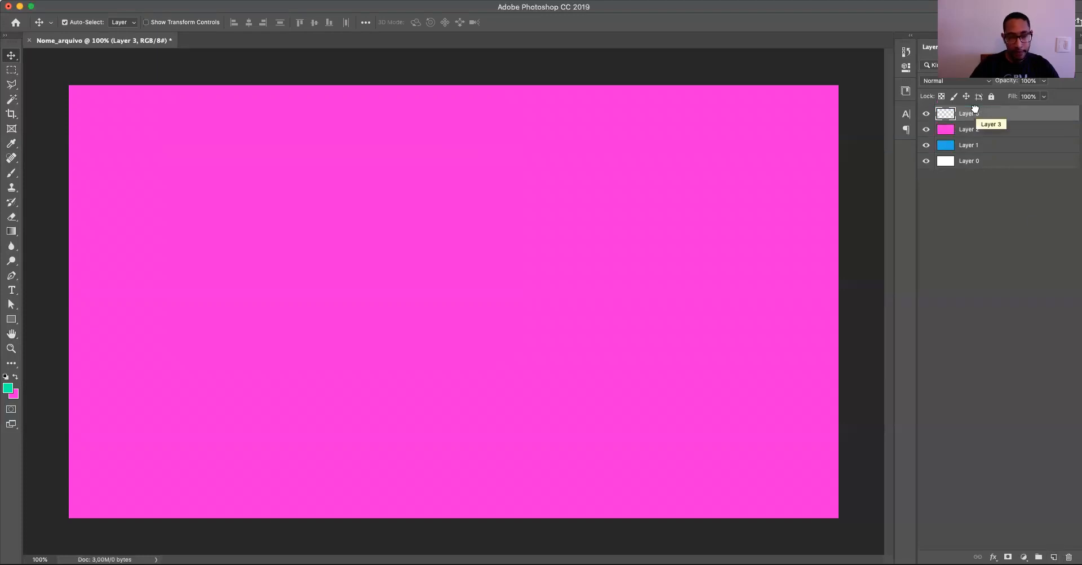
key(alt+BackSpace)
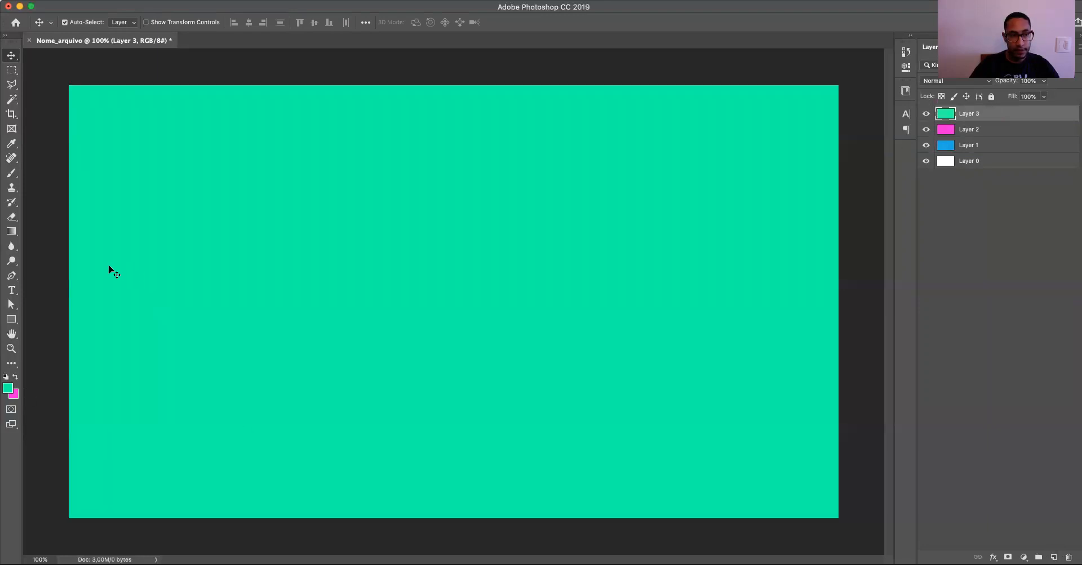
Fill Layer 3 with pink and again with green using the Paint Bucket Tool, swapping the foreground and background colors before each fill
click(12, 231)
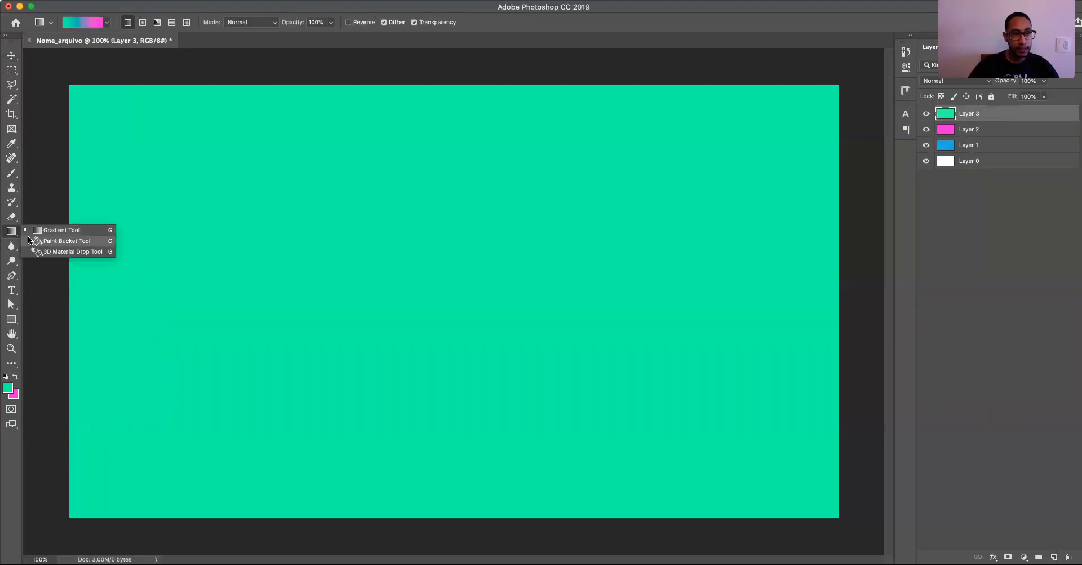
click(33, 241)
key(x)
click(313, 279)
key(x)
click(246, 289)
key(v)
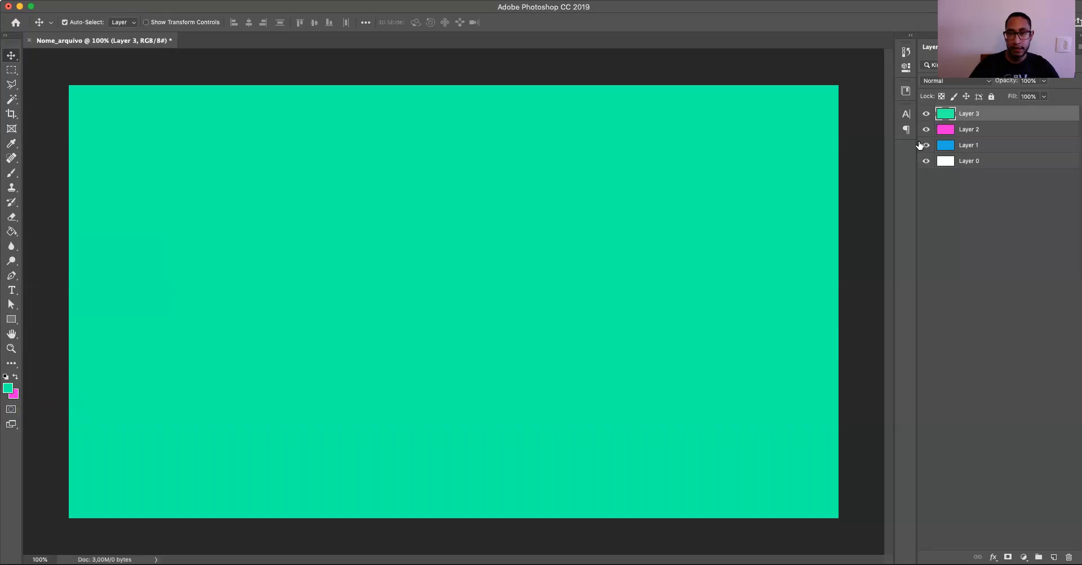
Set the foreground color to bright blue and the background color to yellow fcf90a, and return to the Move tool
click(9, 388)
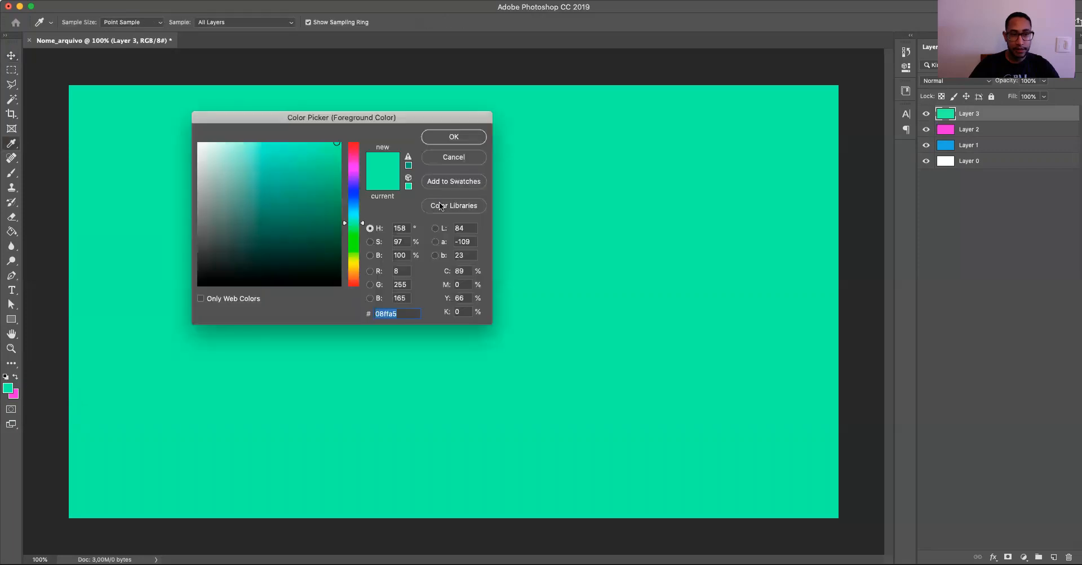
click(355, 192)
click(450, 138)
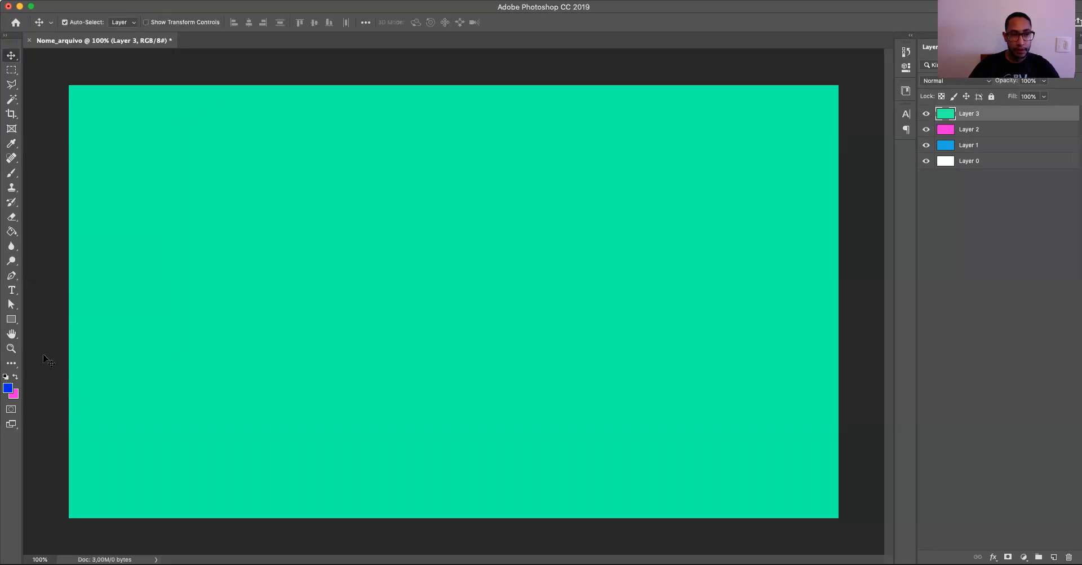
click(14, 394)
click(359, 263)
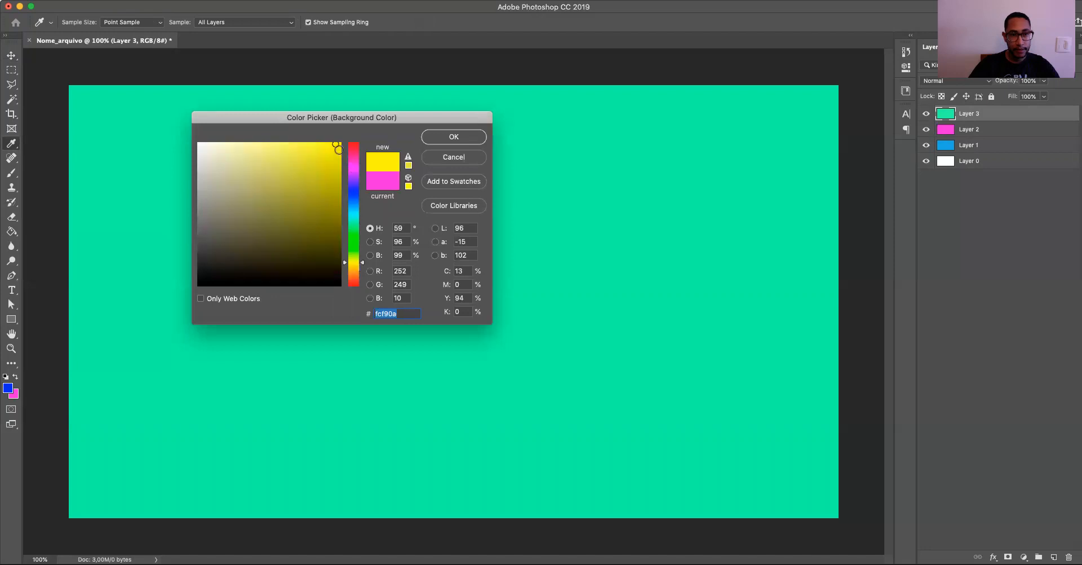
click(450, 137)
key(v)
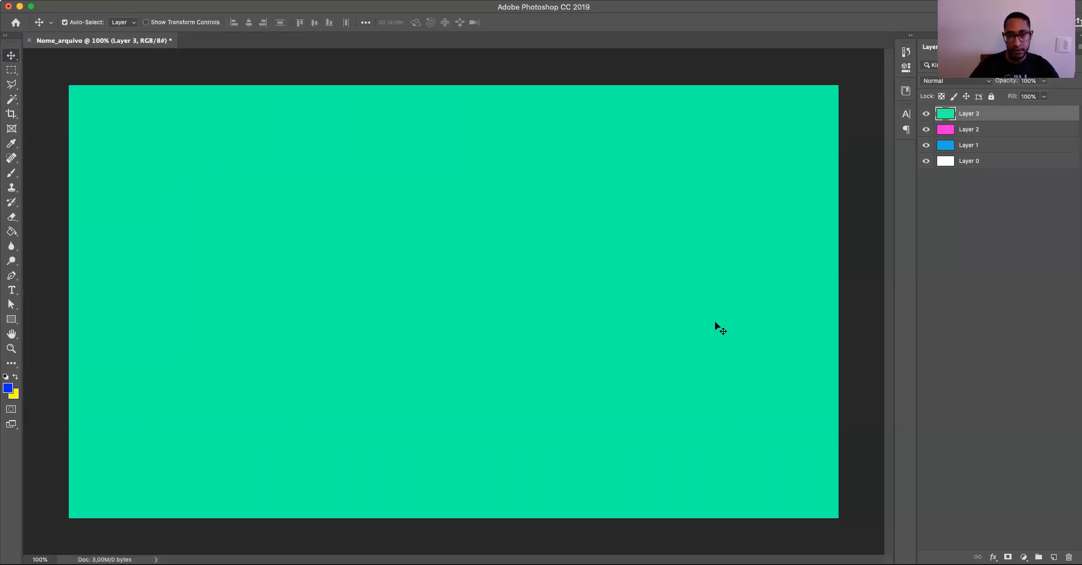
Fill Layer 3 alternately with the yellow background color and the blue foreground color, ending on blue
key(super+BackSpace)
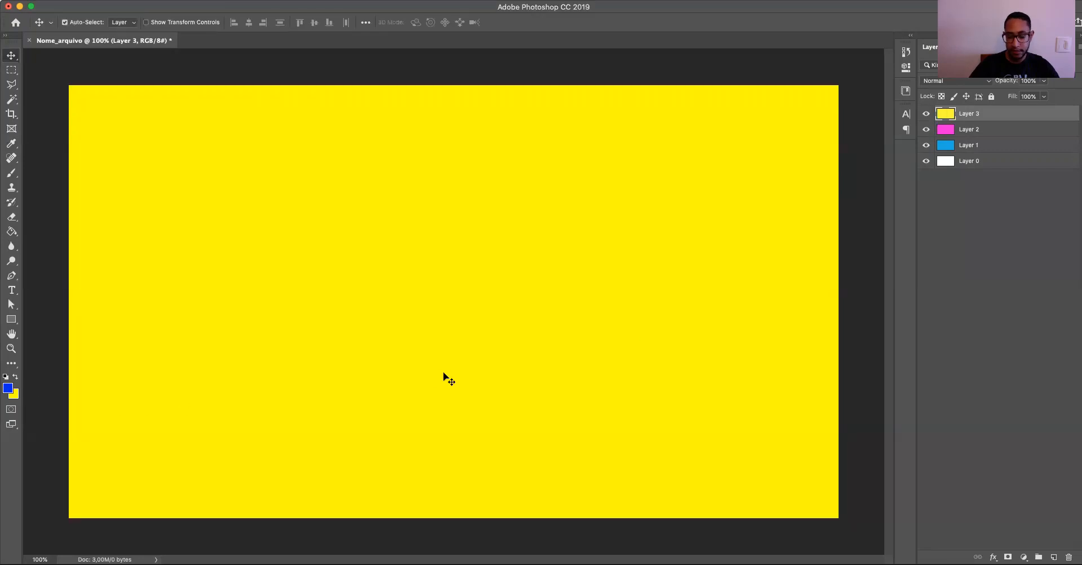
key(alt+BackSpace)
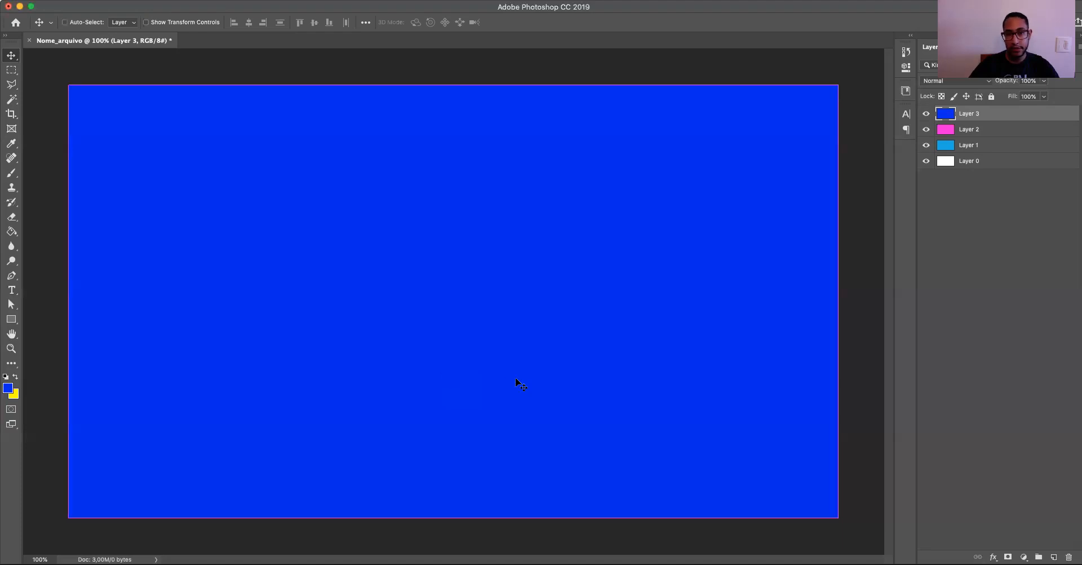
key(super+BackSpace)
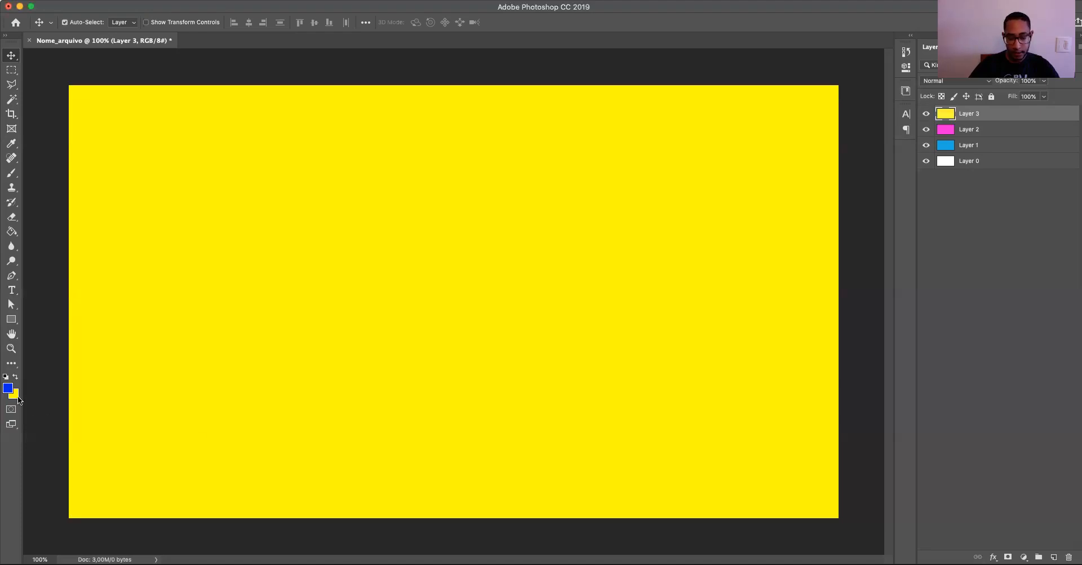
key(alt+BackSpace)
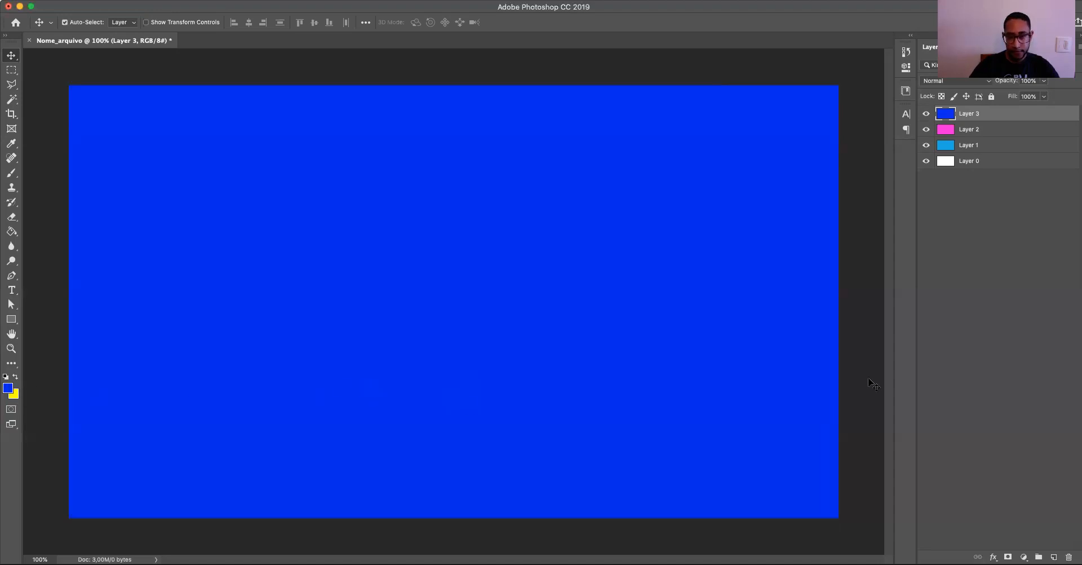
Delete Layer 1, Layer 2 and Layer 3 together and undo the deletion
shift+click(983, 146)
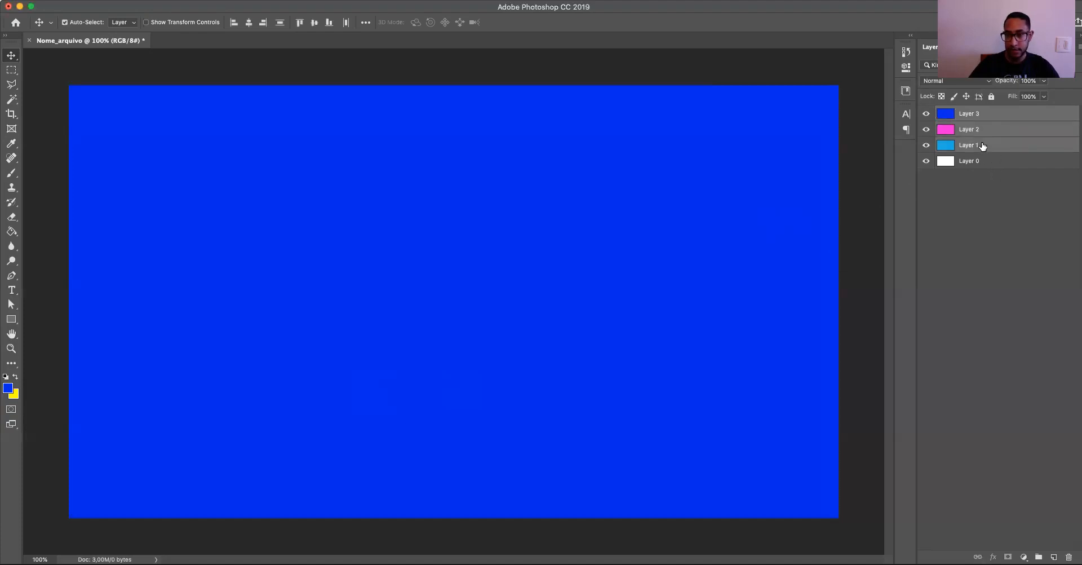
key(Delete)
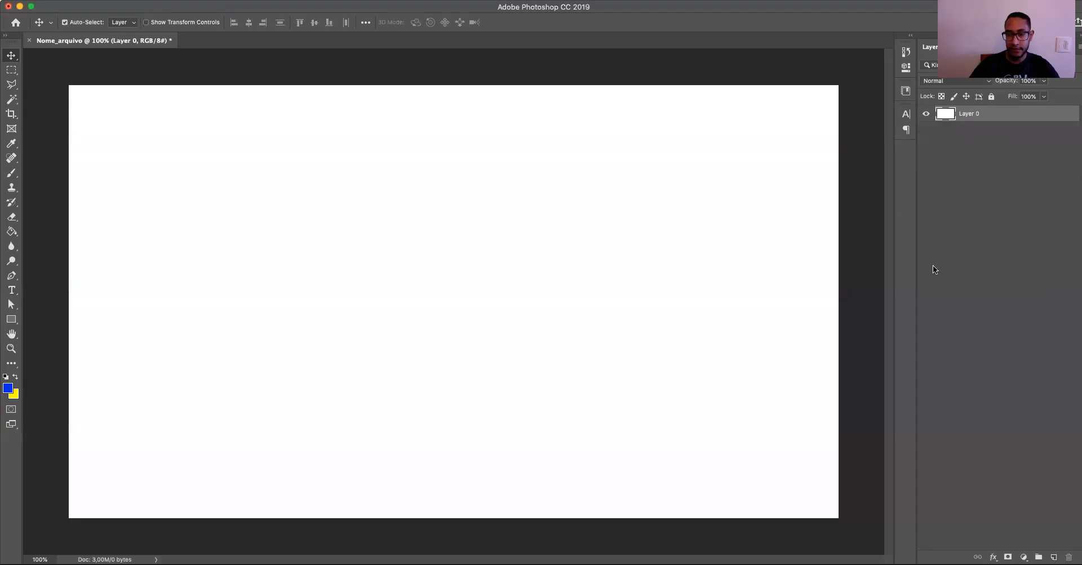
key(super+z)
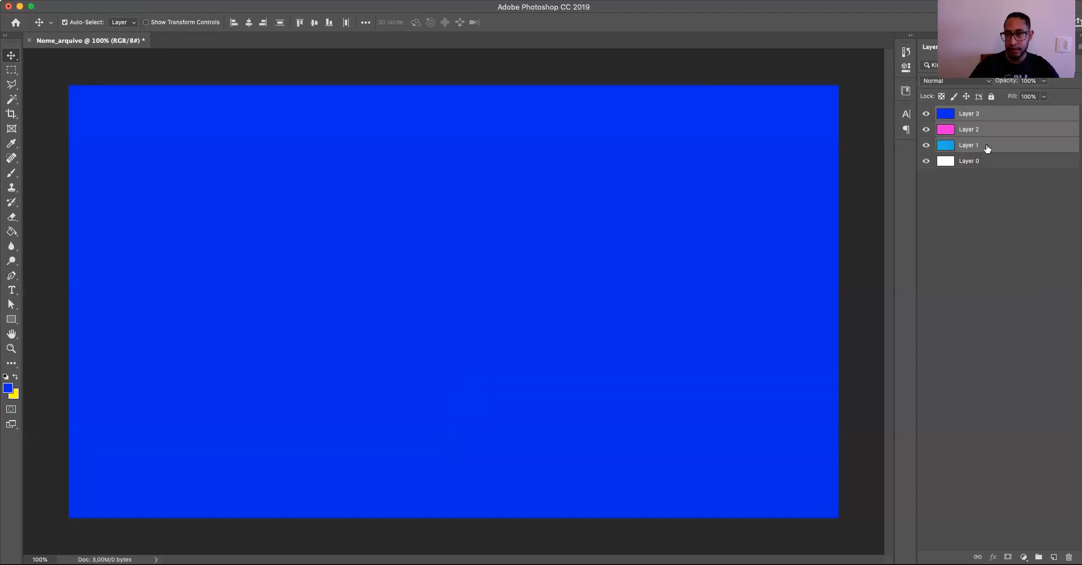
Select the three colored layers above Layer 0 and send them to the trash
click(988, 114)
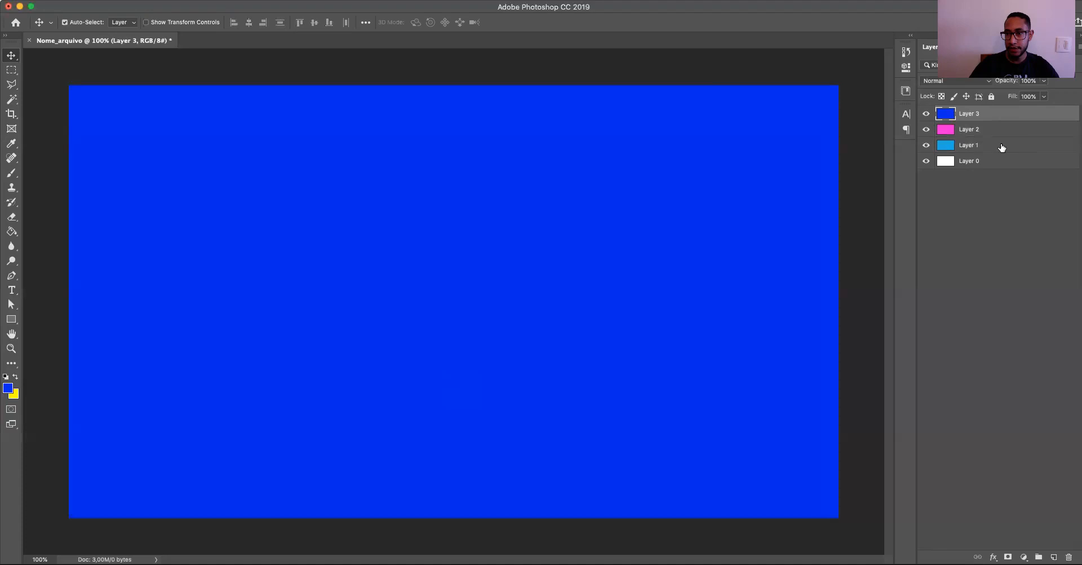
shift+click(992, 148)
drag(991, 142, 1069, 557)
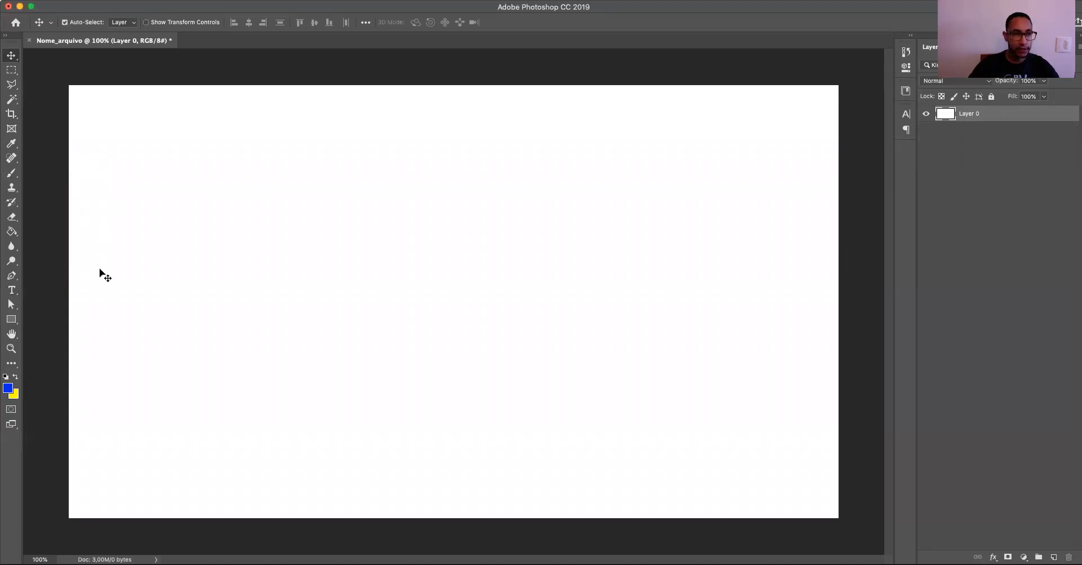
Examine the shape tool variants and look through the other tools and their options, from Move to Path Selection
click(12, 320)
right_click(13, 322)
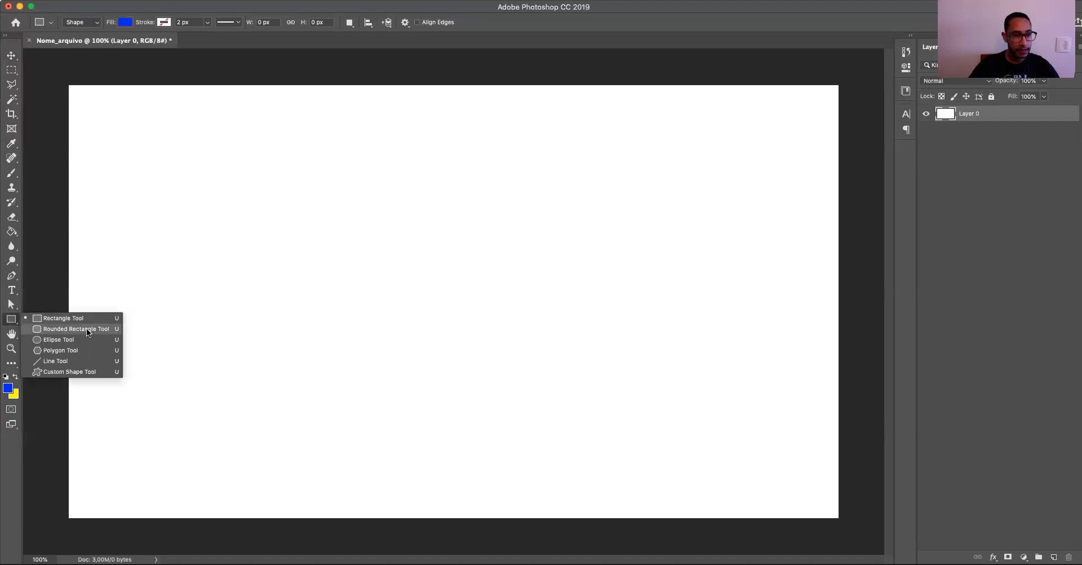
click(63, 372)
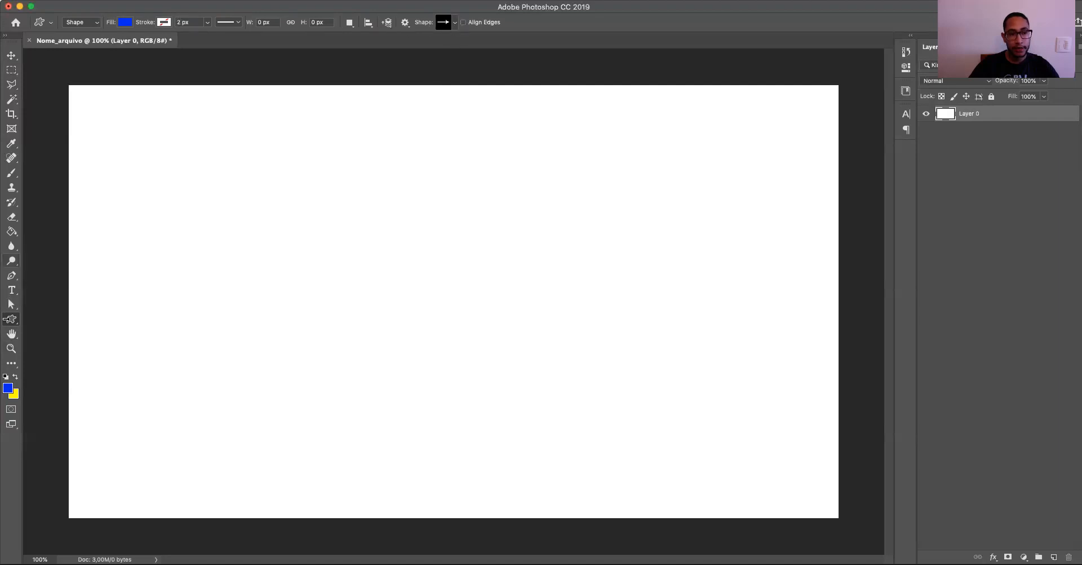
click(11, 56)
click(11, 85)
click(11, 114)
click(11, 128)
click(12, 158)
click(11, 190)
click(11, 216)
click(11, 232)
click(11, 246)
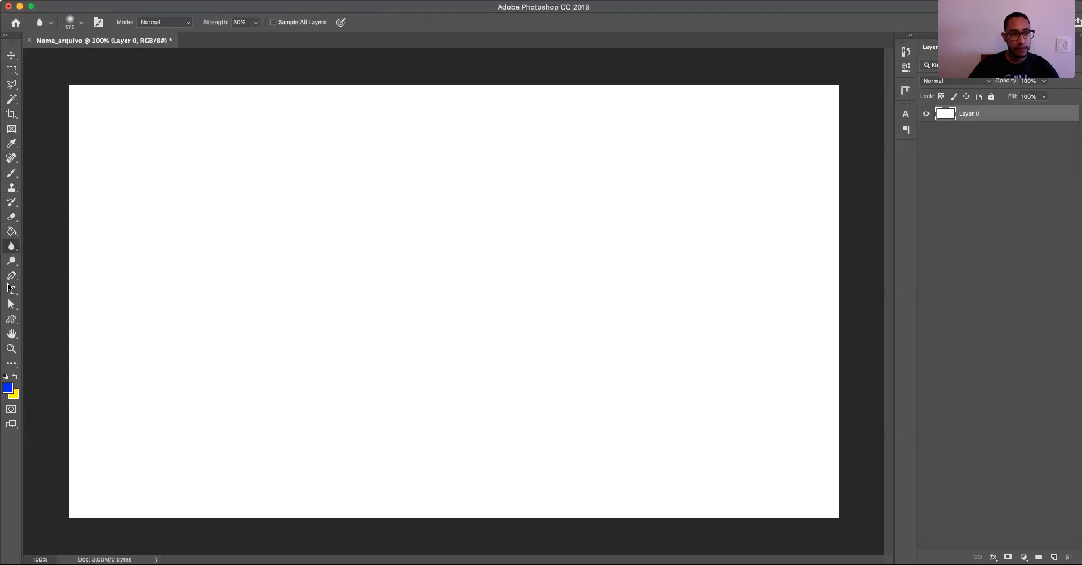
click(11, 290)
click(11, 305)
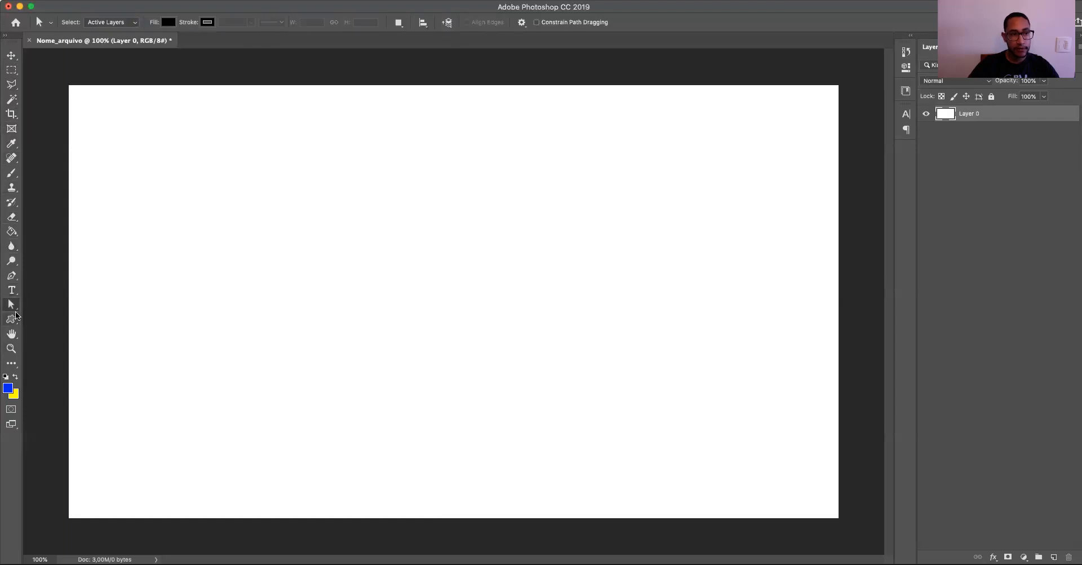
Draw a blue heart about 299 by 261 px with the Custom Shape Tool and move it toward the canvas's upper left
drag(14, 319, 69, 371)
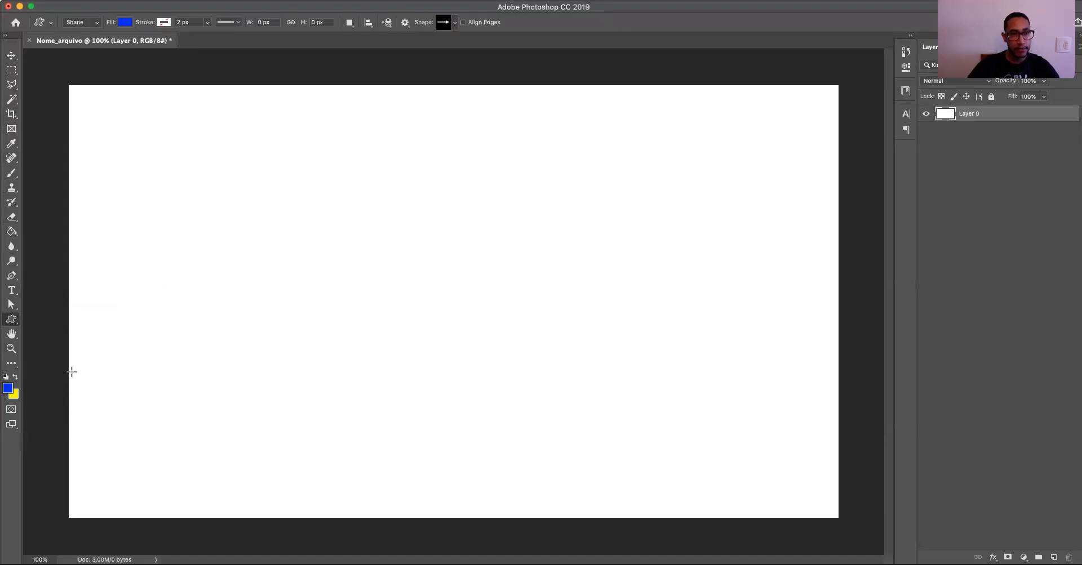
click(455, 23)
click(462, 85)
drag(359, 176, 525, 354)
key(v)
drag(448, 251, 348, 226)
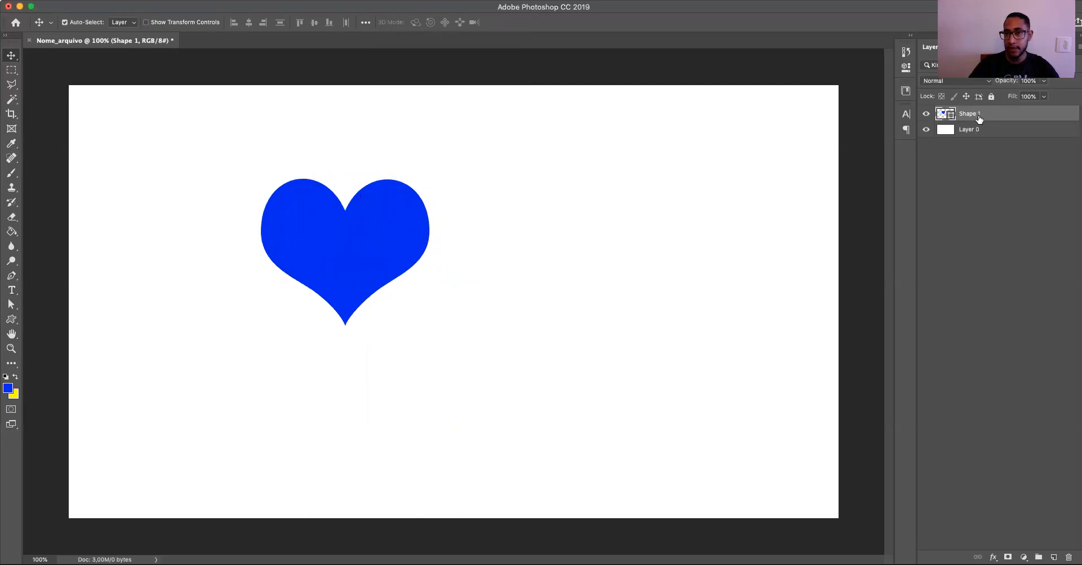
Draw a blue speech bubble custom shape about 316 by 223 px to the right of the heart
click(13, 319)
click(452, 23)
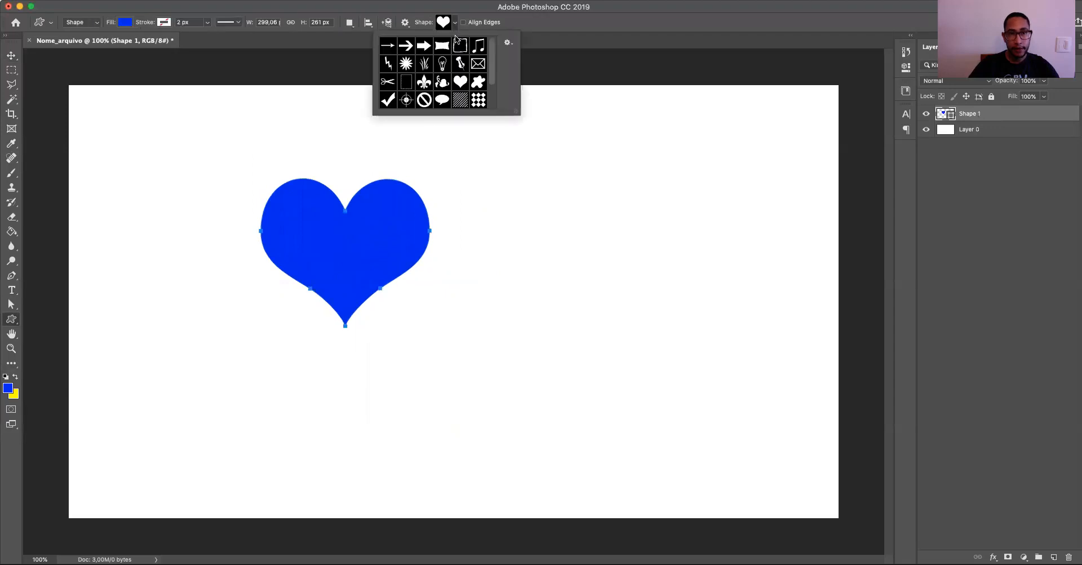
click(442, 100)
click(519, 217)
drag(473, 168, 650, 328)
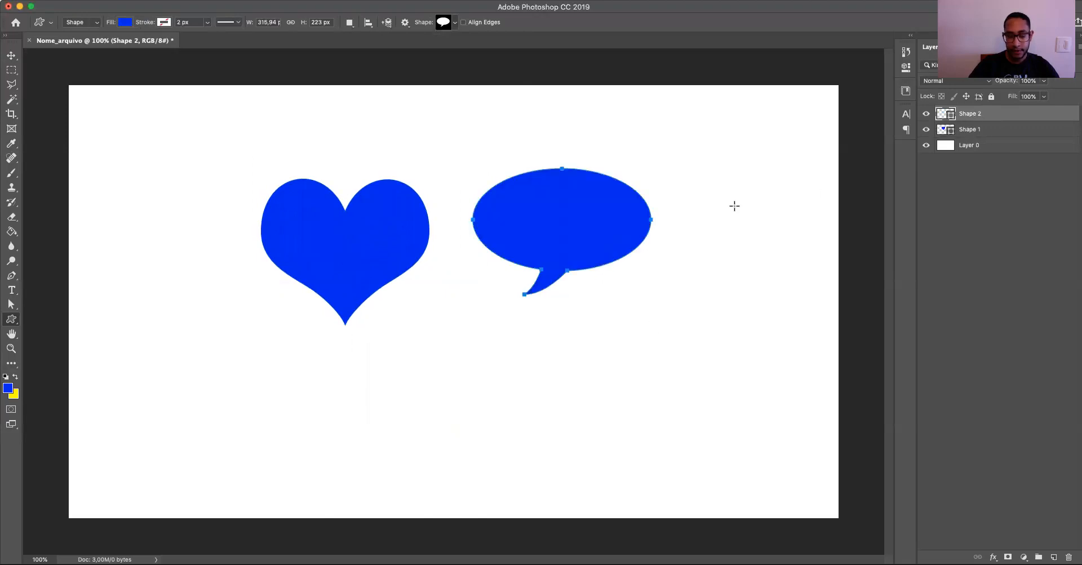
key(v)
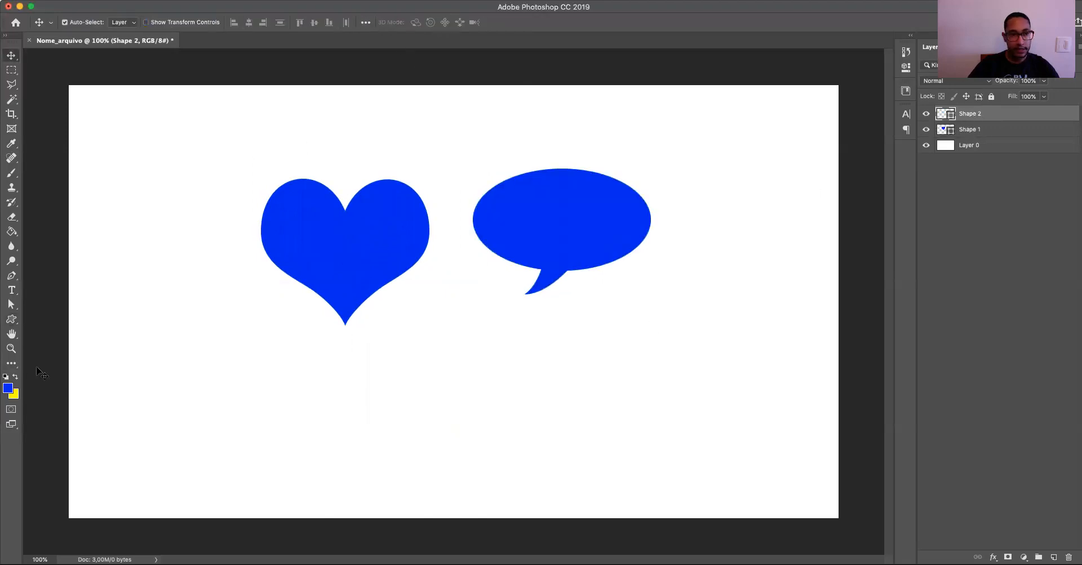
Draw a thick blue arrow custom shape about 279 by 200 px below and to the left of the heart
click(11, 319)
click(455, 23)
click(424, 45)
drag(196, 280, 454, 389)
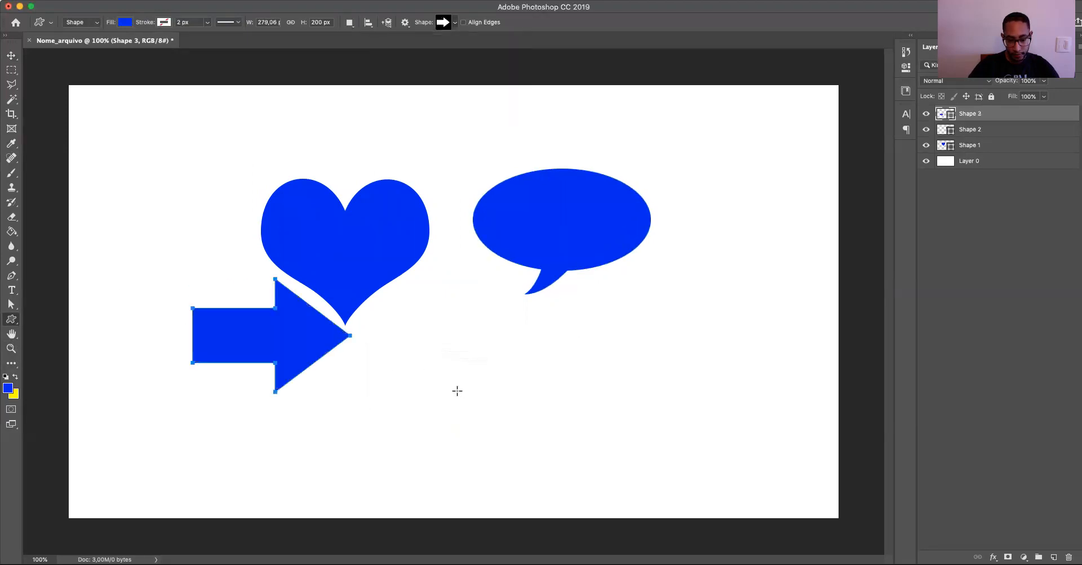
key(v)
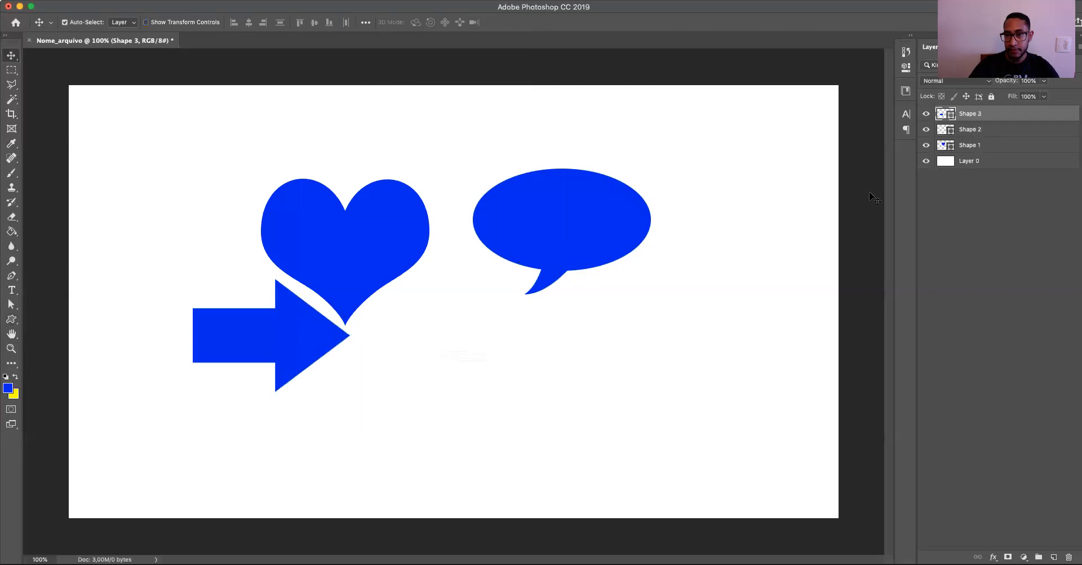
Select the shape layers in turn, ending on Shape 1, and nudge the heart slightly to the right
click(988, 146)
click(992, 129)
click(994, 117)
click(998, 147)
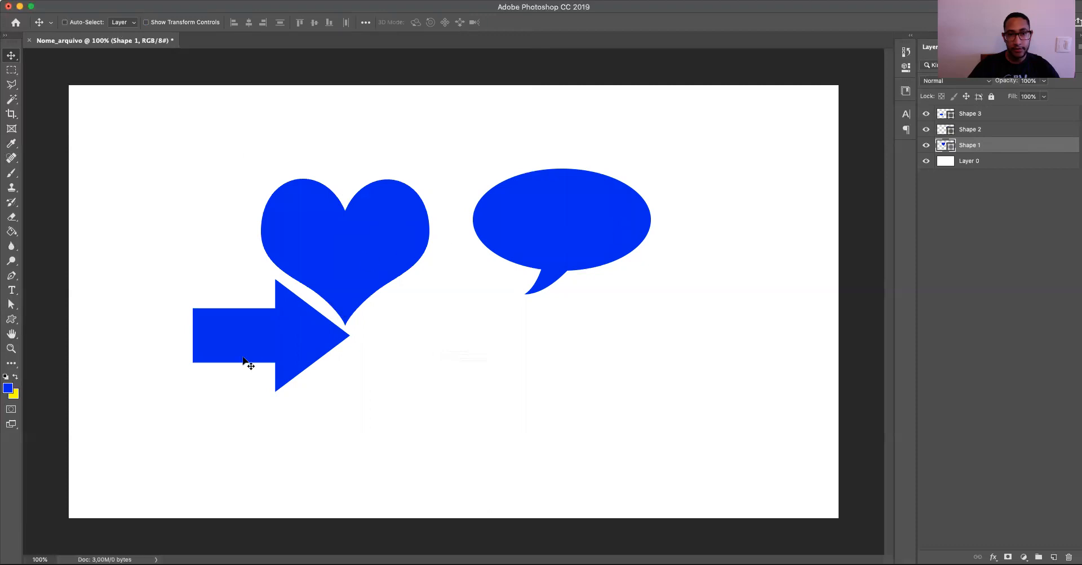
key(shift+Right)
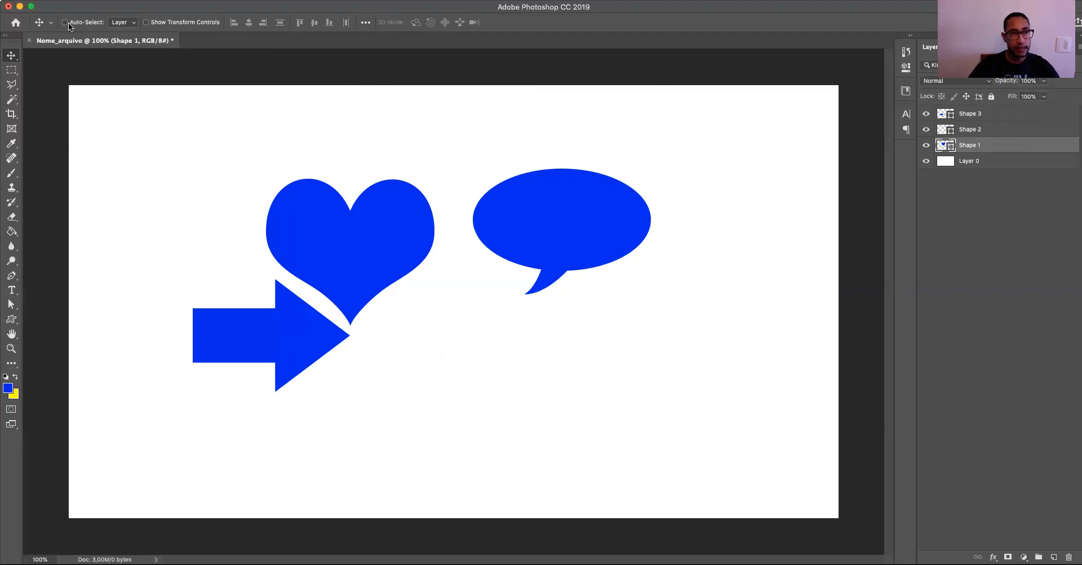
Set the Move tool to auto-select by layer, and select the arrow and the heart in turn directly on the canvas
click(12, 55)
click(13, 55)
click(122, 21)
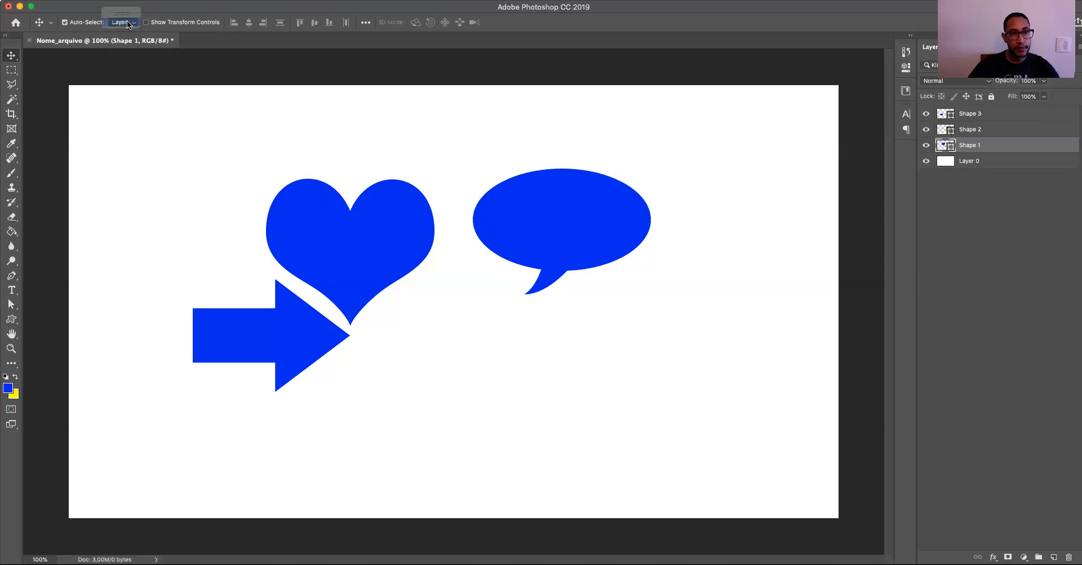
click(298, 341)
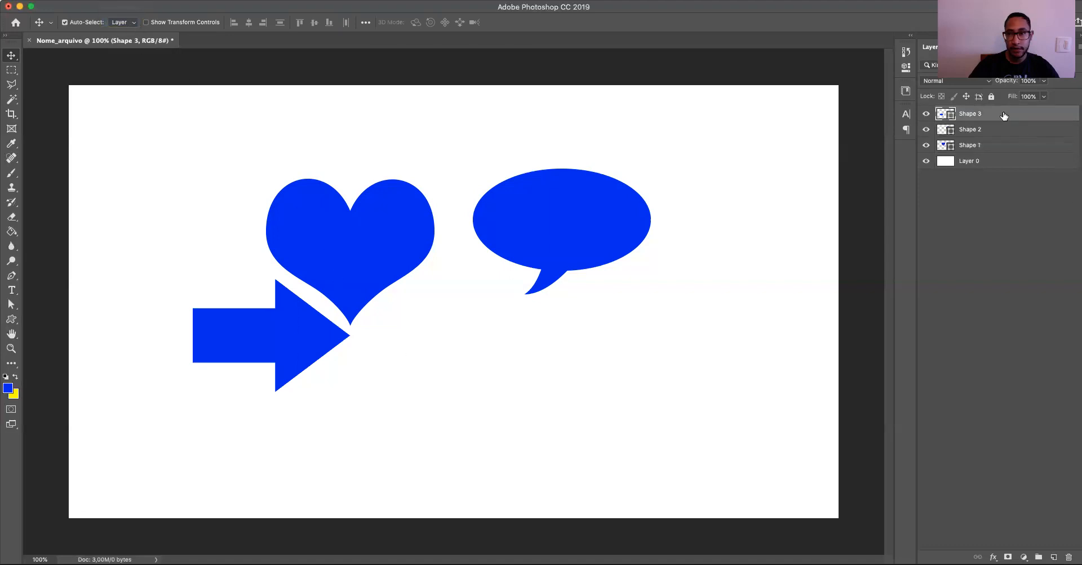
click(340, 228)
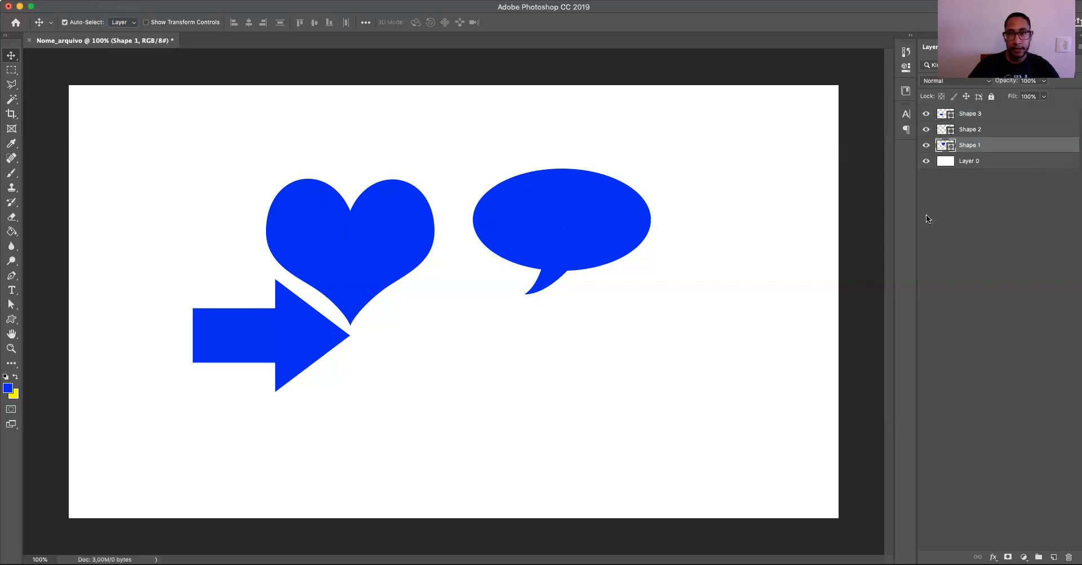
Rename the heart layer coracao and the speech bubble layer balao, toggling the bubble's visibility to identify it
double_click(975, 146)
text(coracao)
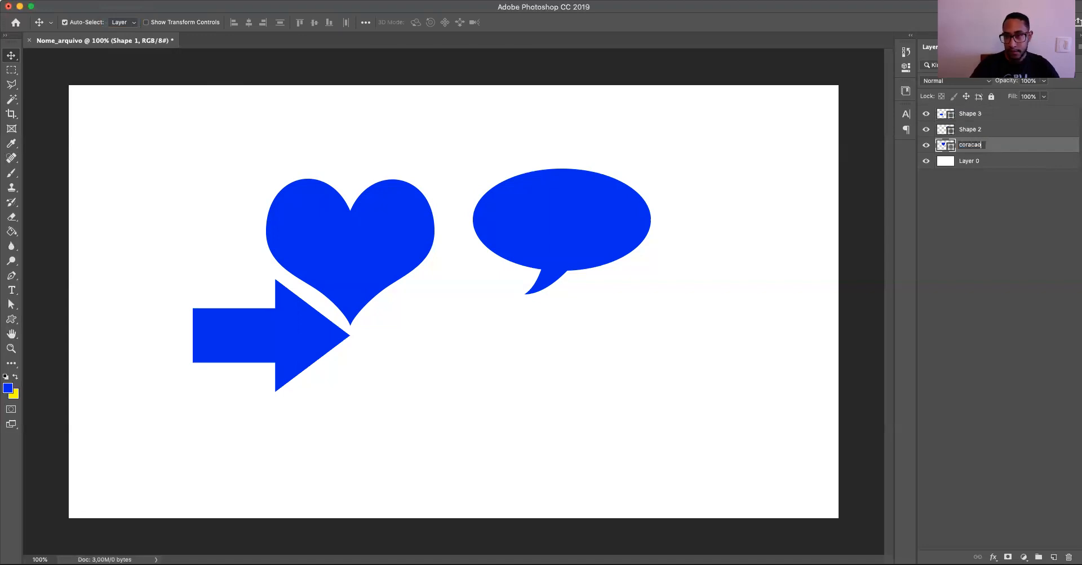
double_click(969, 129)
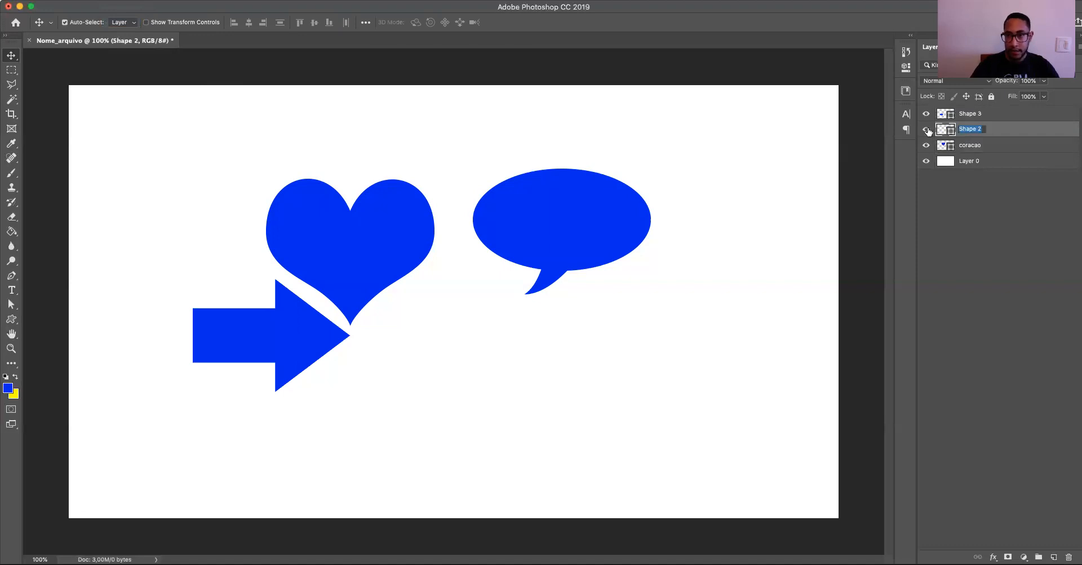
click(927, 129)
click(927, 129)
double_click(966, 130)
text(balao)
key(Return)
Rename the arrow layer seta
double_click(968, 114)
text(seta)
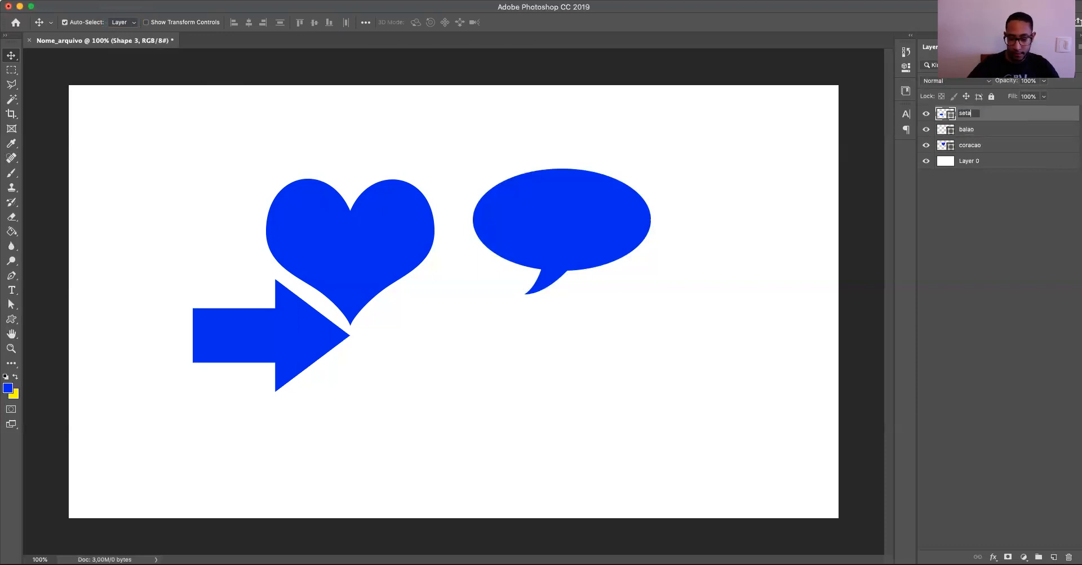
key(Return)
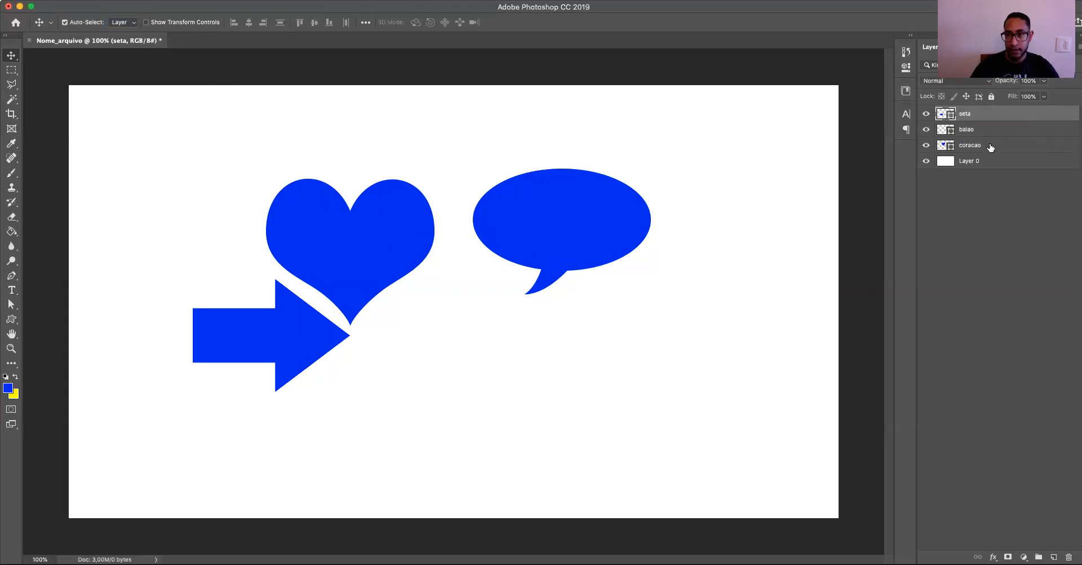
Select the heart, speech bubble and arrow repeatedly in turn on the canvas to examine which layer each one activates
click(336, 228)
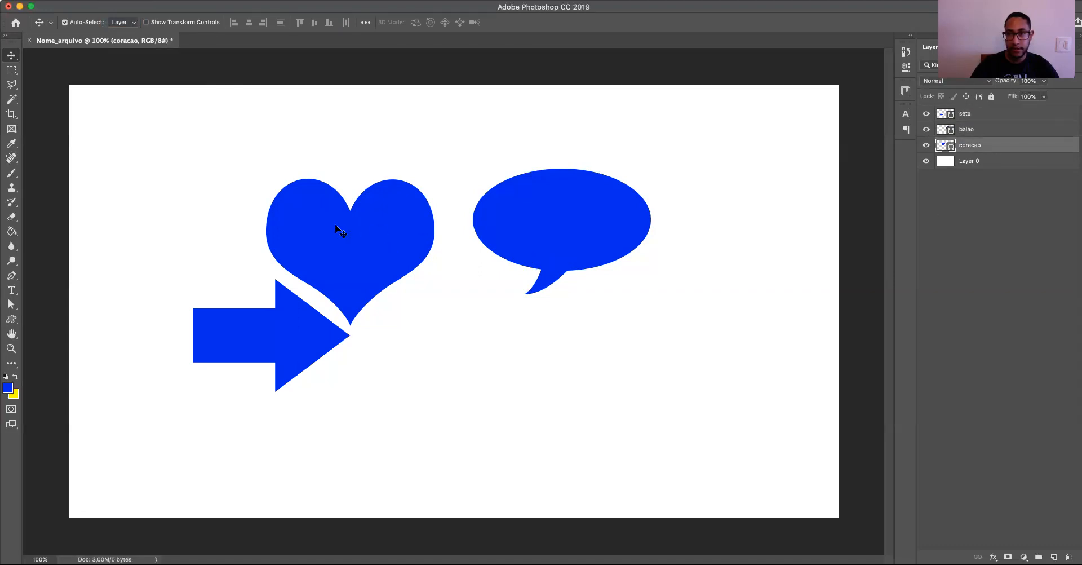
click(574, 229)
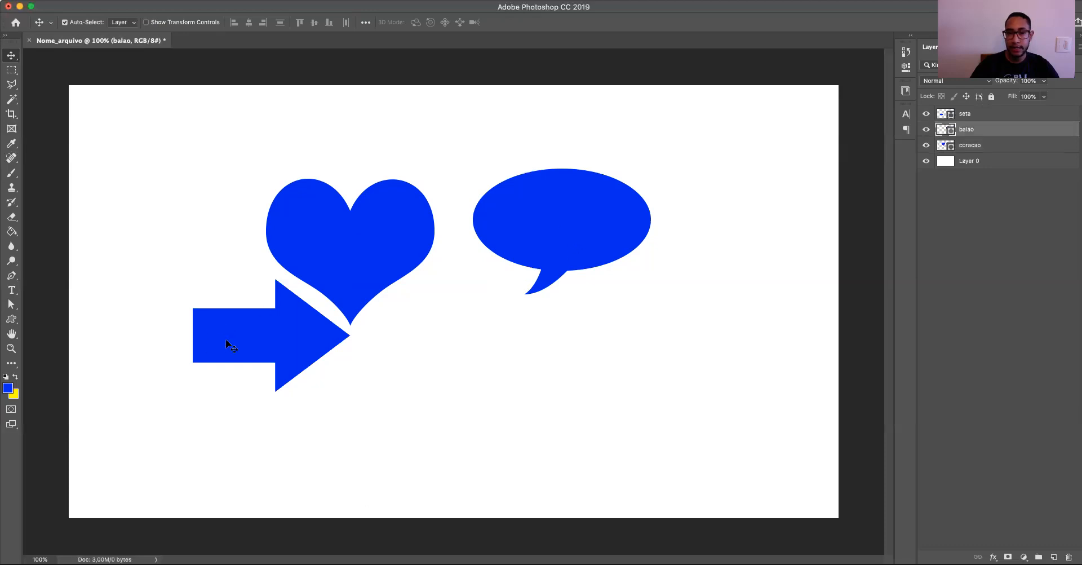
click(226, 341)
click(355, 258)
click(561, 234)
click(333, 249)
click(294, 326)
click(339, 254)
click(532, 232)
click(362, 237)
click(299, 313)
click(351, 258)
click(567, 229)
click(333, 261)
click(299, 333)
click(355, 239)
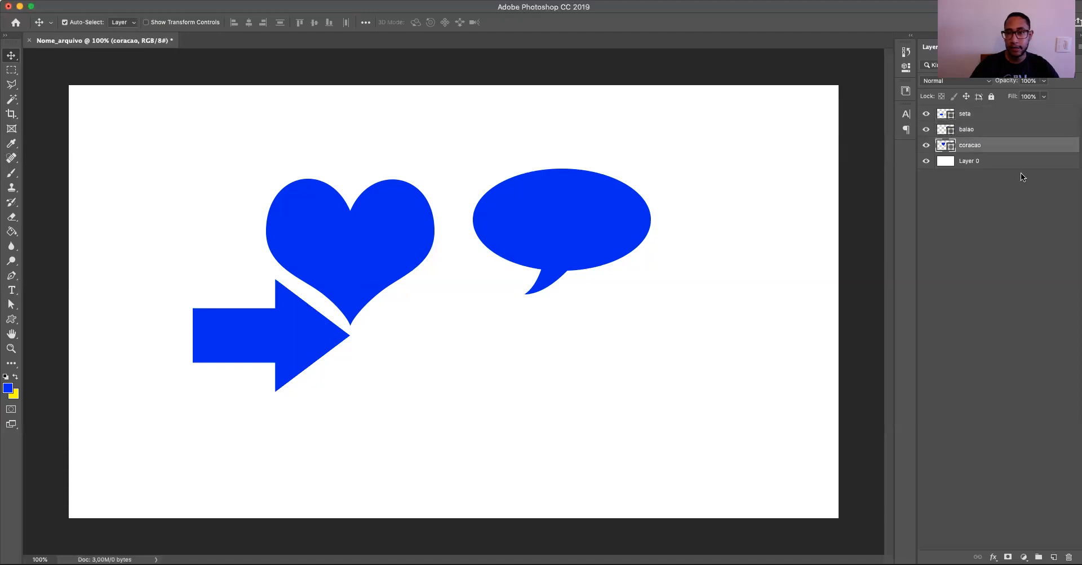
Reposition the heart up and to the right, the speech bubble downward and the arrow up and to the right, and reselect the heart
drag(307, 272, 373, 214)
drag(562, 227, 545, 279)
drag(287, 348, 342, 289)
click(426, 215)
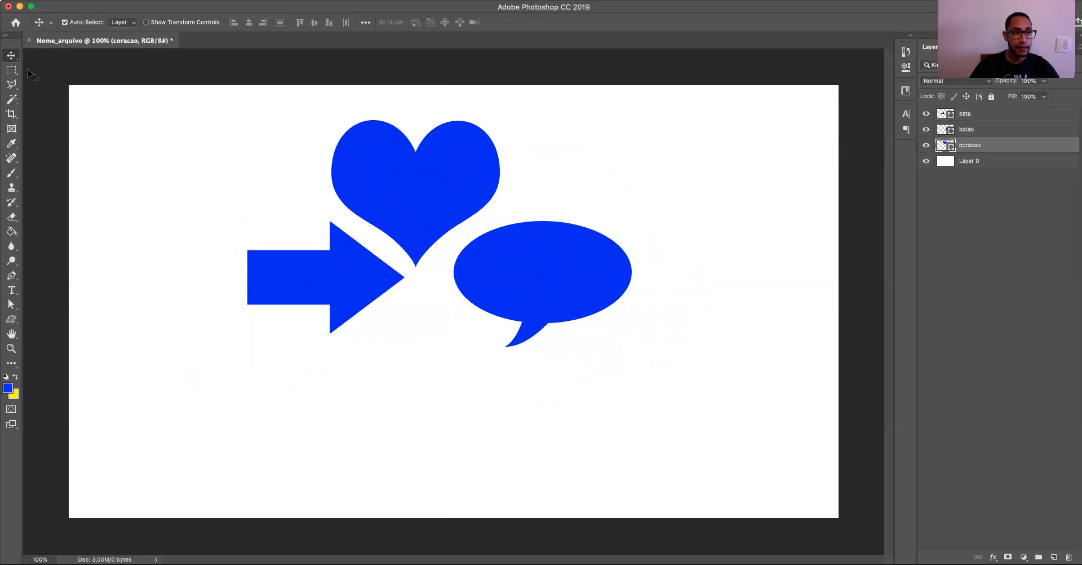
Check that the Move tool's auto-select is set to Layer, and select the arrow, bubble and heart in turn on the canvas
click(11, 55)
click(11, 55)
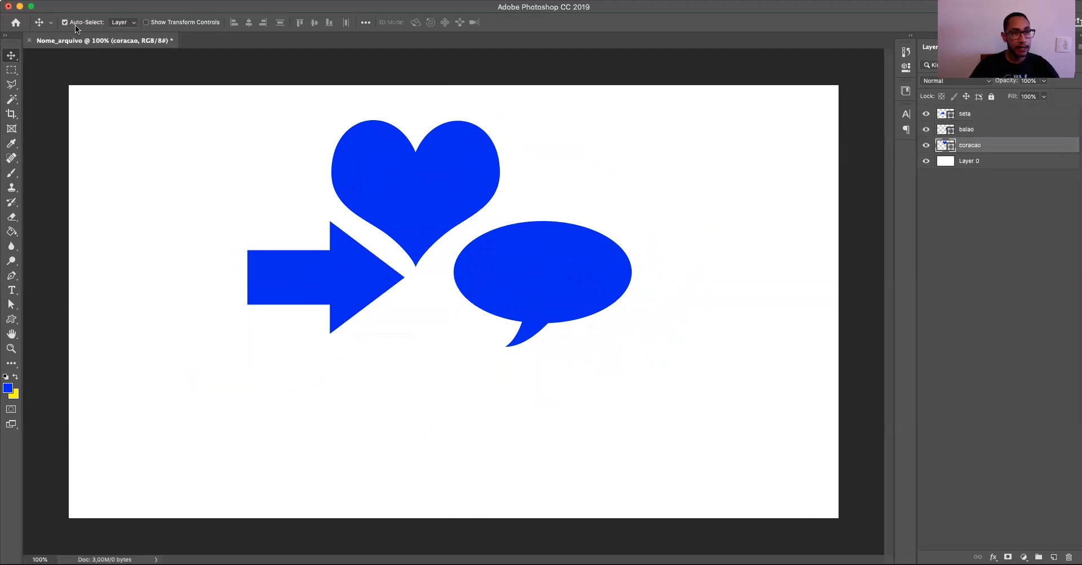
click(131, 25)
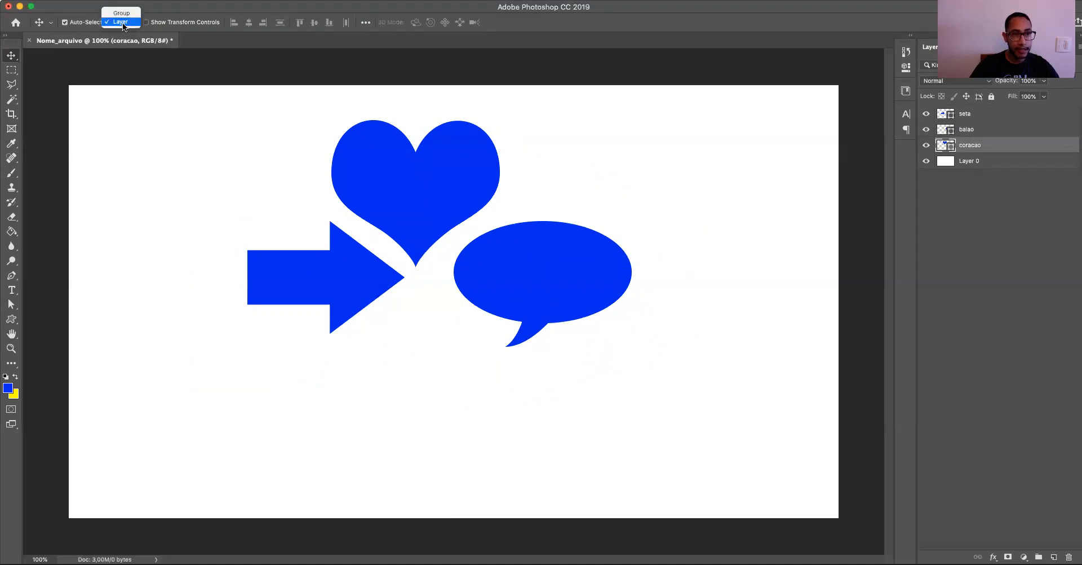
click(350, 289)
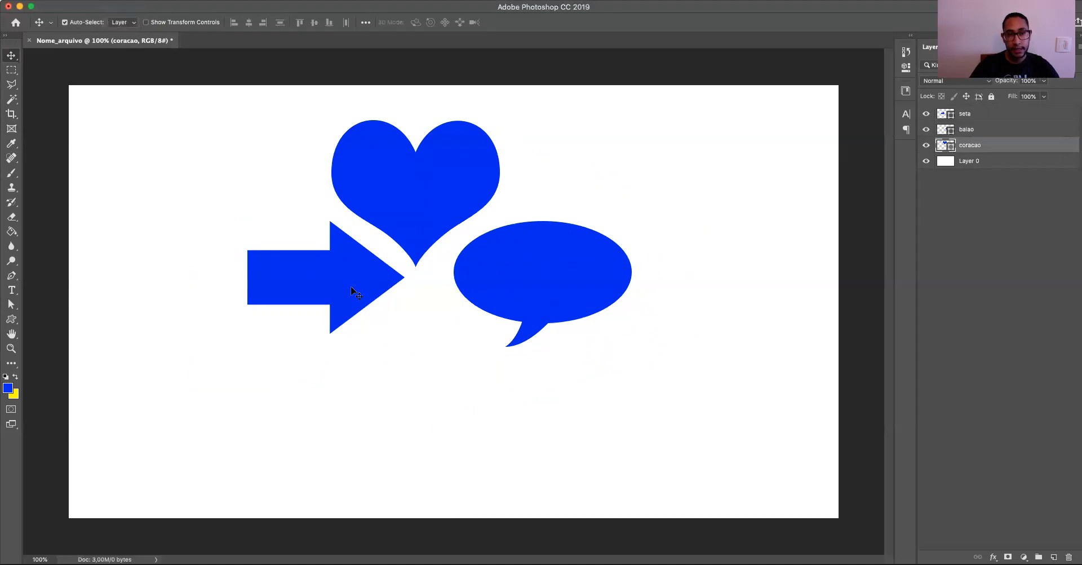
click(583, 272)
click(441, 167)
click(527, 266)
click(387, 285)
click(411, 203)
click(558, 284)
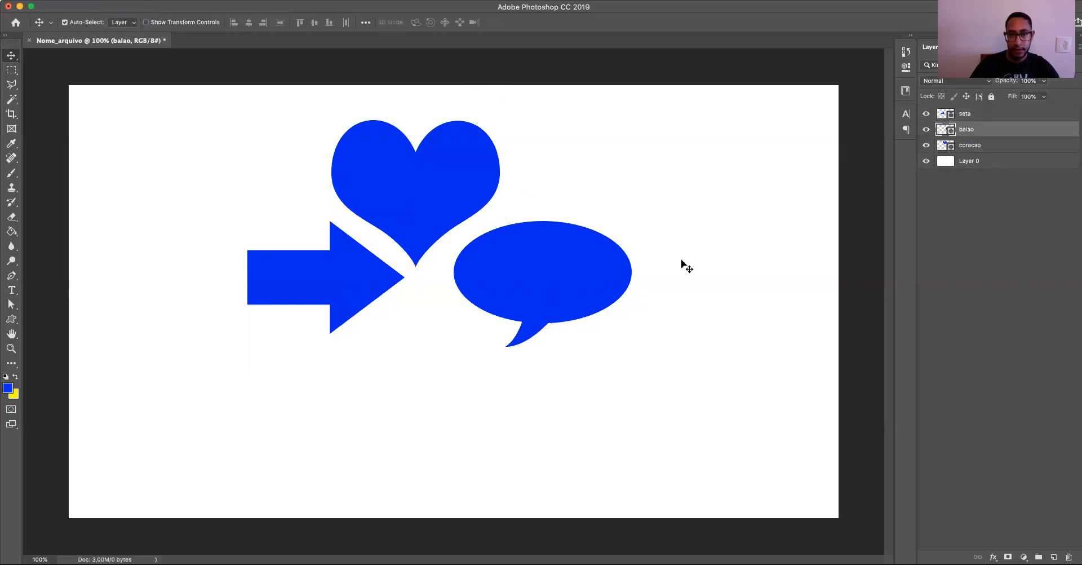
Duplicate the coracao, balao and seta layers together and move the copies straight down below the originals
click(988, 145)
shift+click(988, 115)
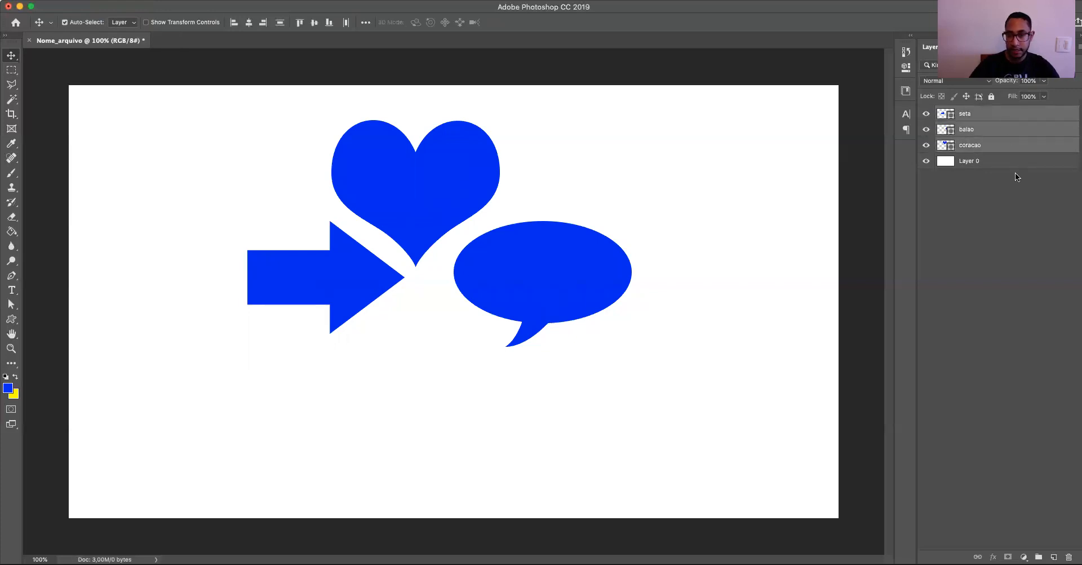
key(super+j)
drag(432, 162, 435, 293)
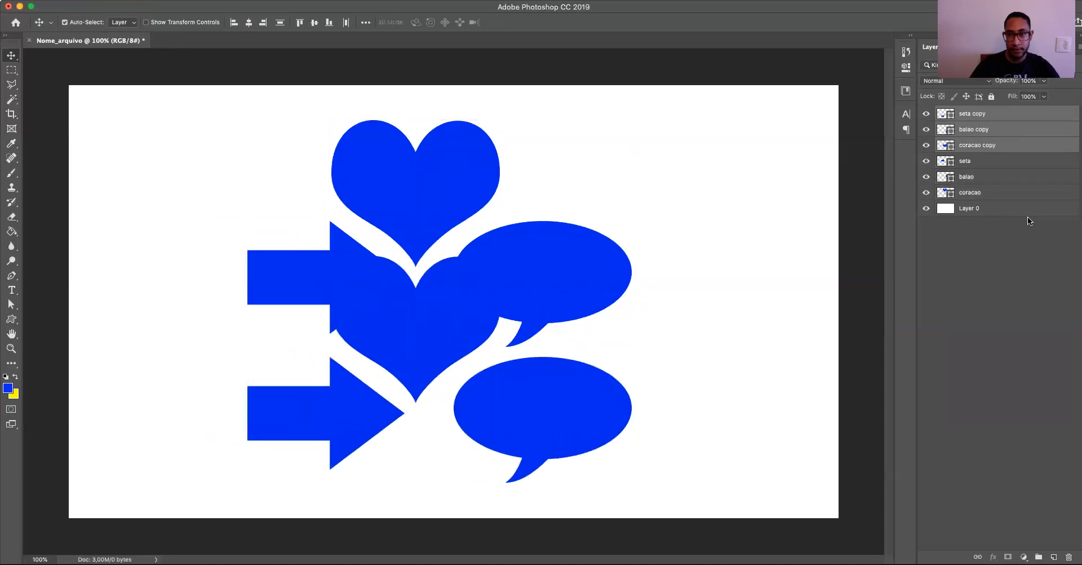
Duplicate the selected shape copies twice more, placing one set toward each side of the canvas
key(super+j)
drag(555, 291, 783, 235)
key(super+j)
Try to move the speech bubble with auto-select off and no layer selected, and dismiss the alert
click(979, 451)
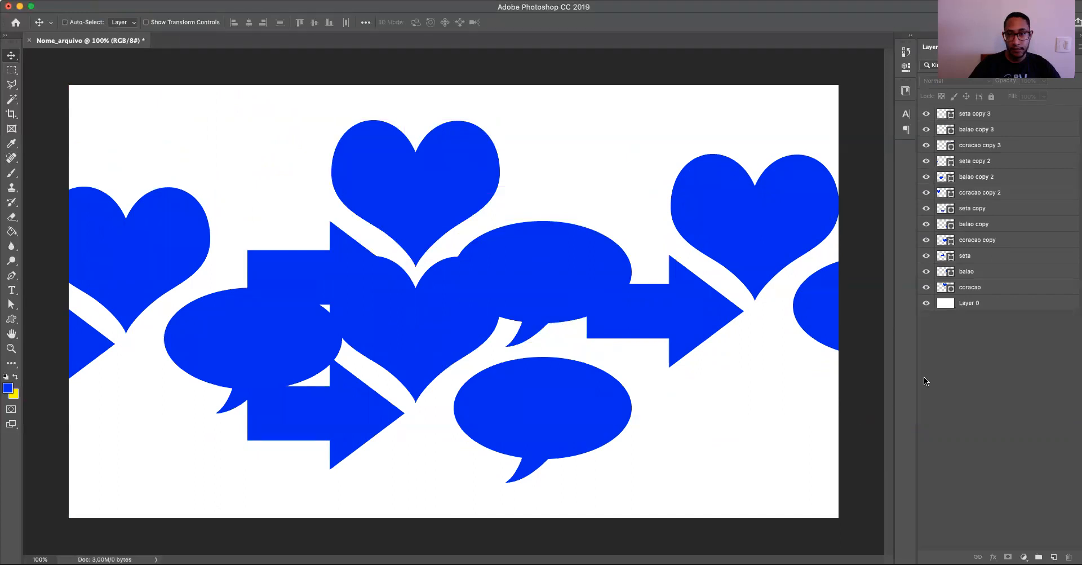
click(584, 265)
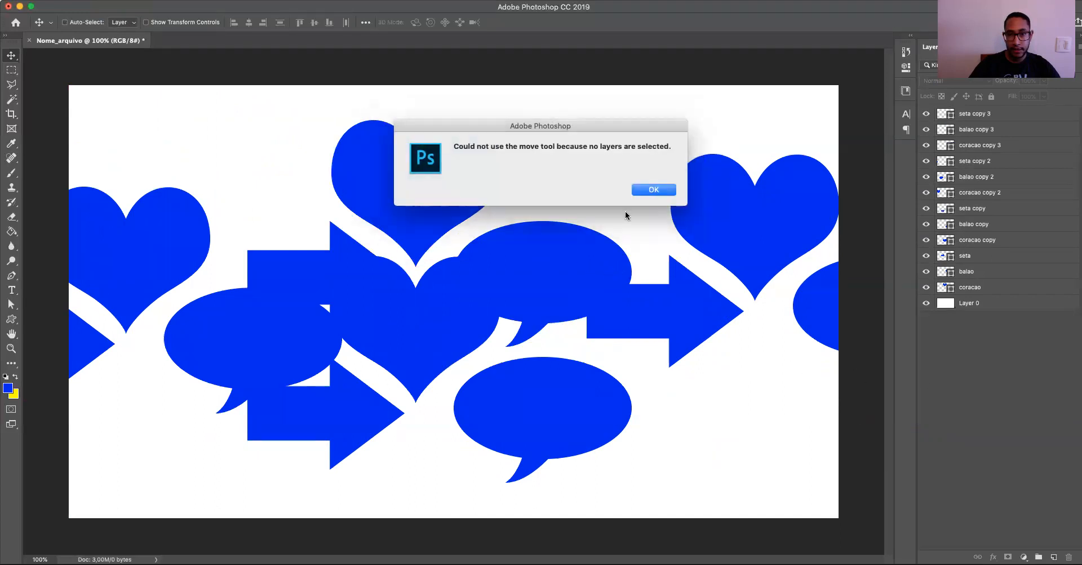
click(653, 190)
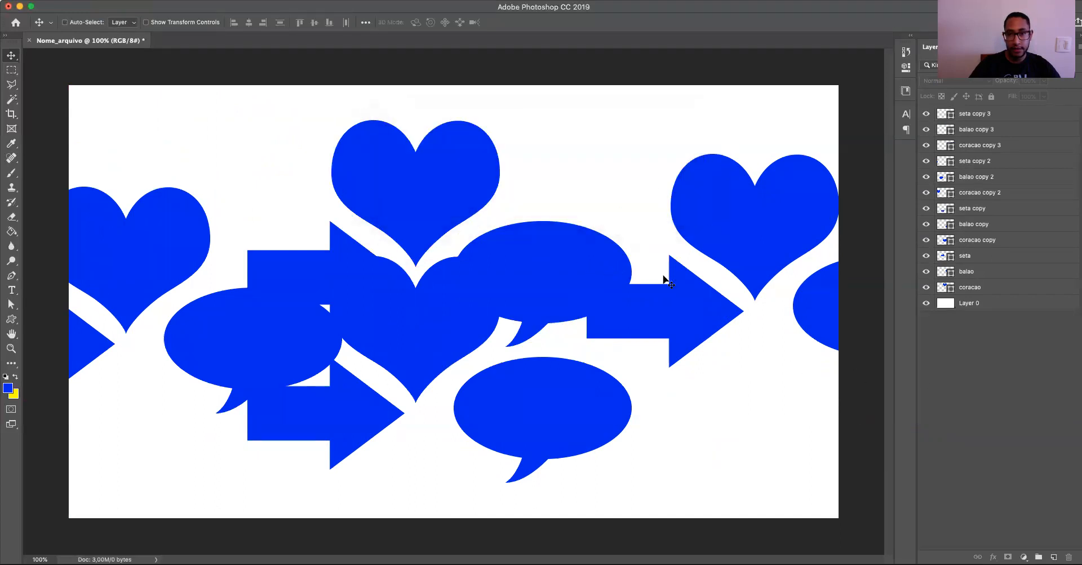
Select various original and copied layers one by one in the layer list, ending on seta
click(997, 275)
click(995, 256)
click(993, 224)
click(997, 209)
click(998, 177)
click(998, 161)
click(998, 129)
click(997, 178)
click(998, 208)
click(998, 223)
click(999, 256)
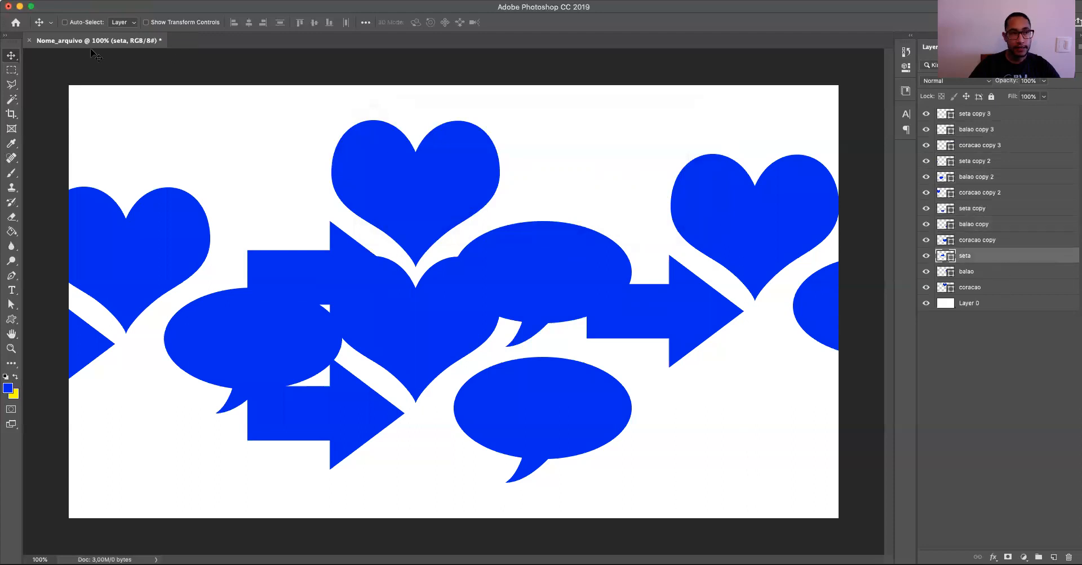
Turn on the Move tool's auto-select with the Layer option and select the original speech bubble on the canvas
right_click(11, 56)
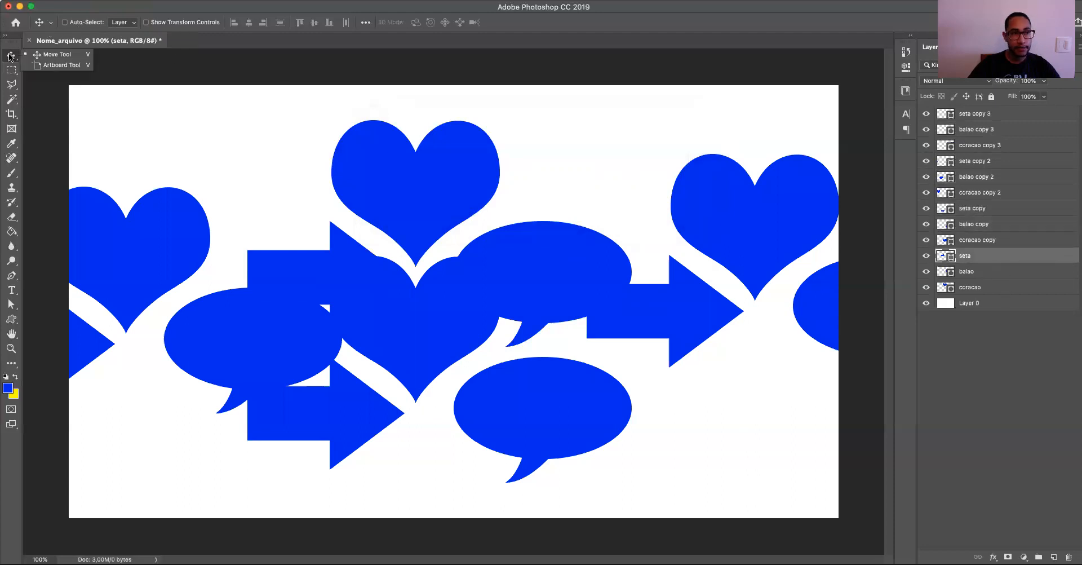
click(71, 23)
click(132, 26)
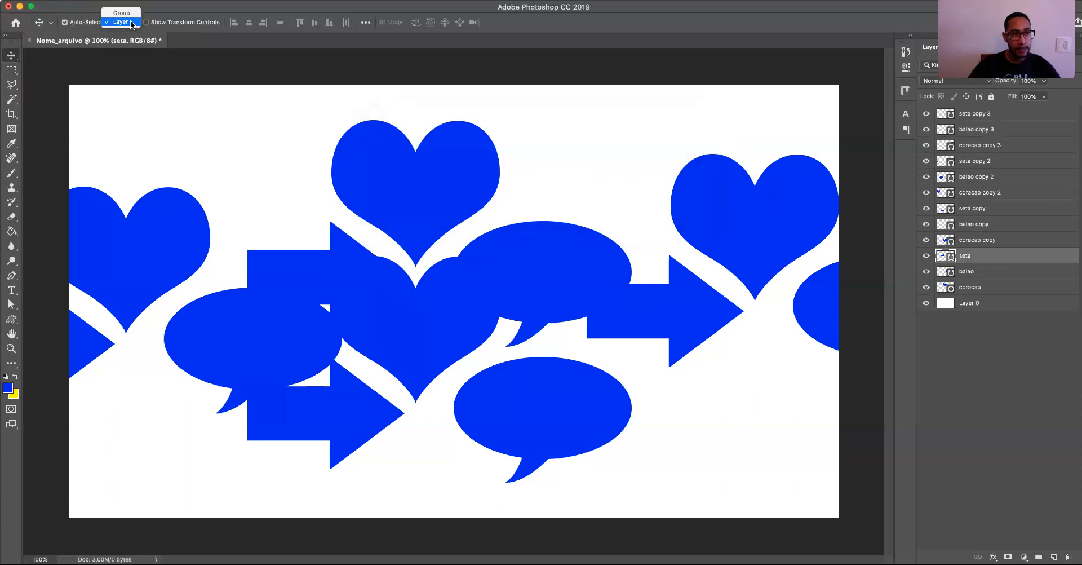
click(598, 259)
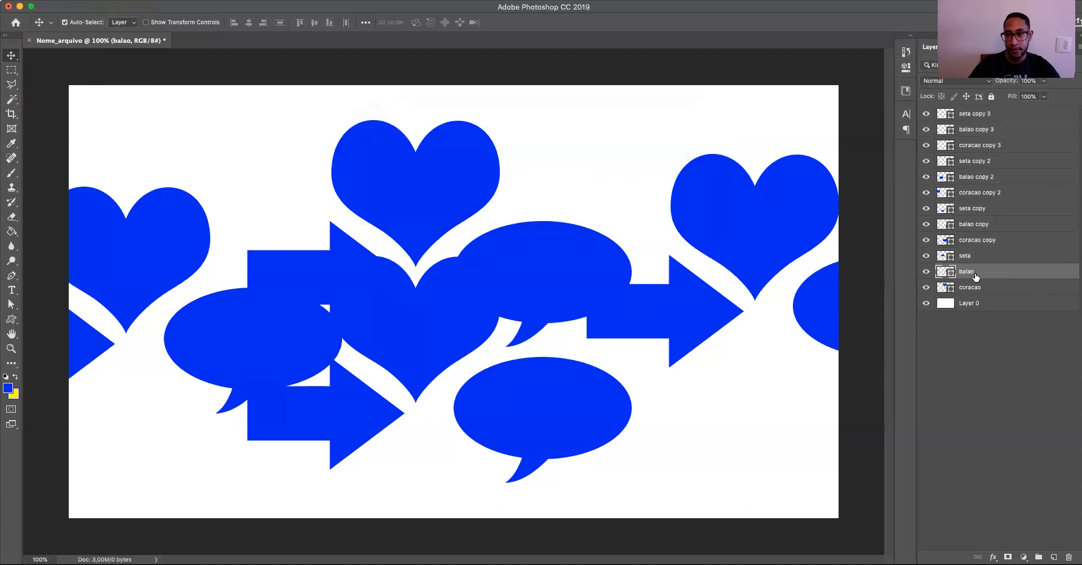
Select different hearts, arrows and speech bubbles on the canvas to examine which layer each belongs to, ending on coracao copy 2
click(129, 256)
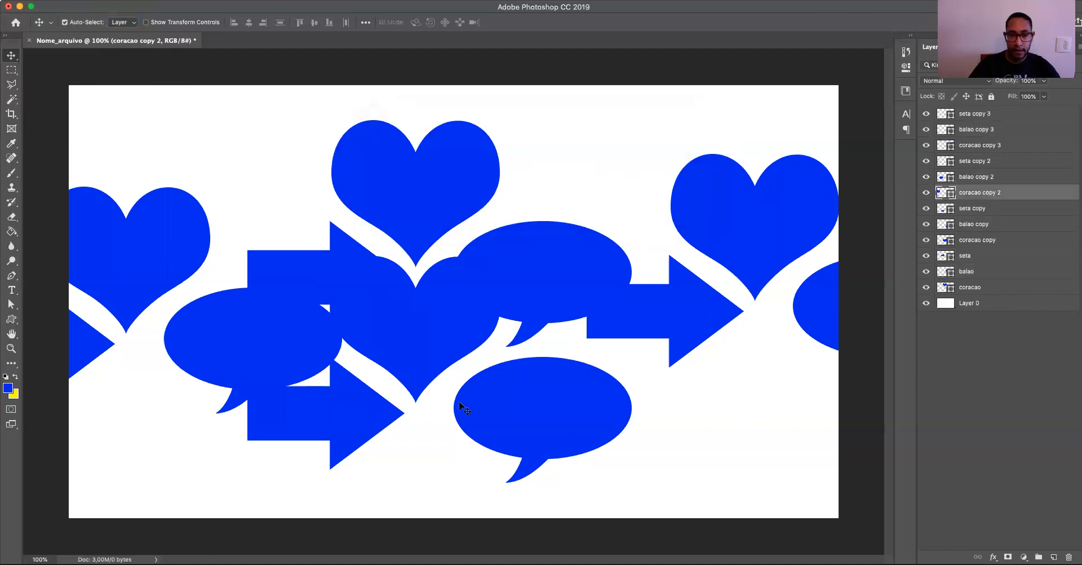
click(356, 427)
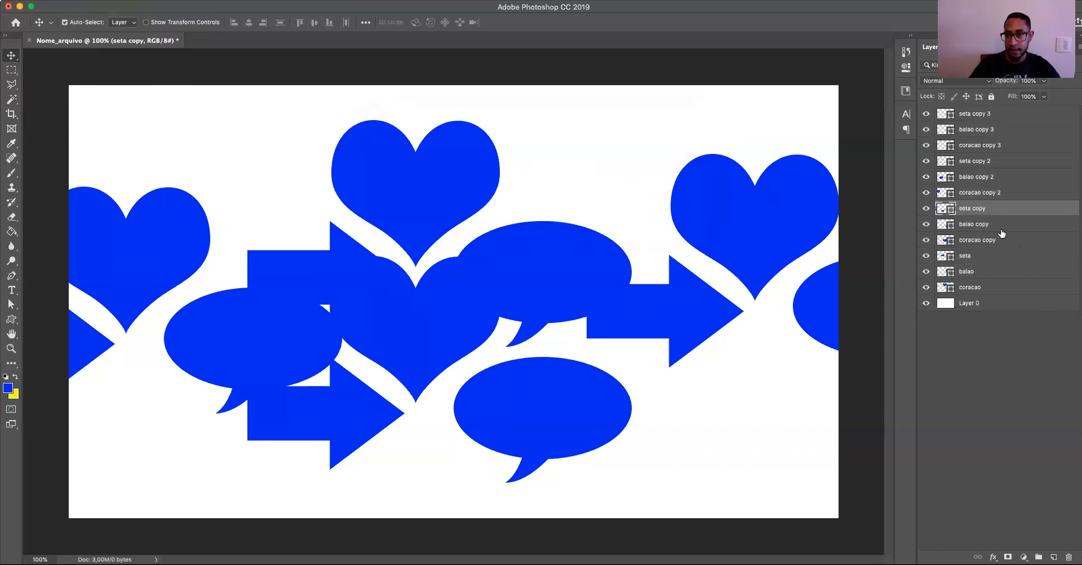
click(815, 304)
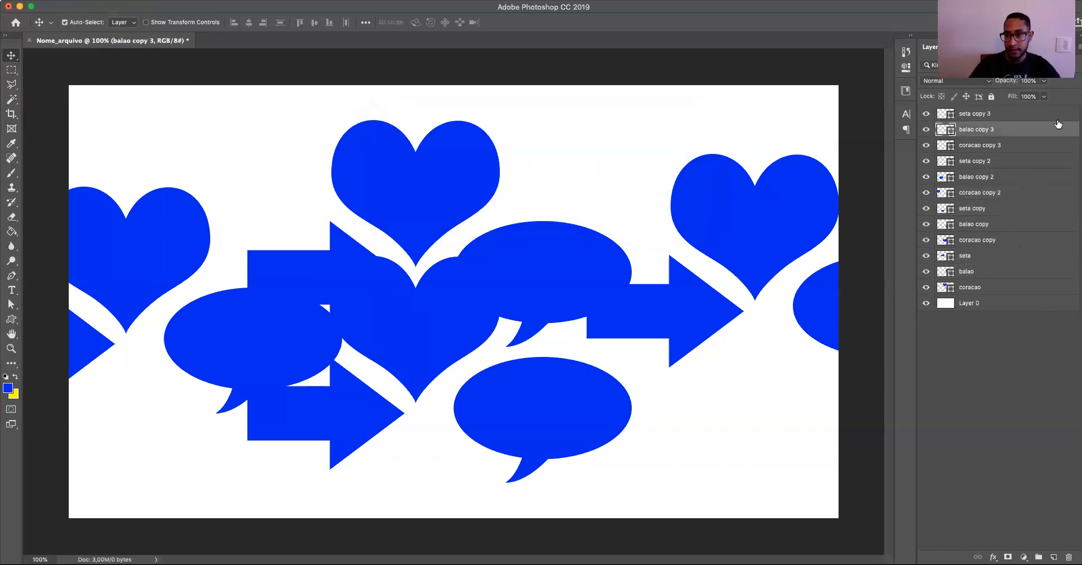
click(468, 232)
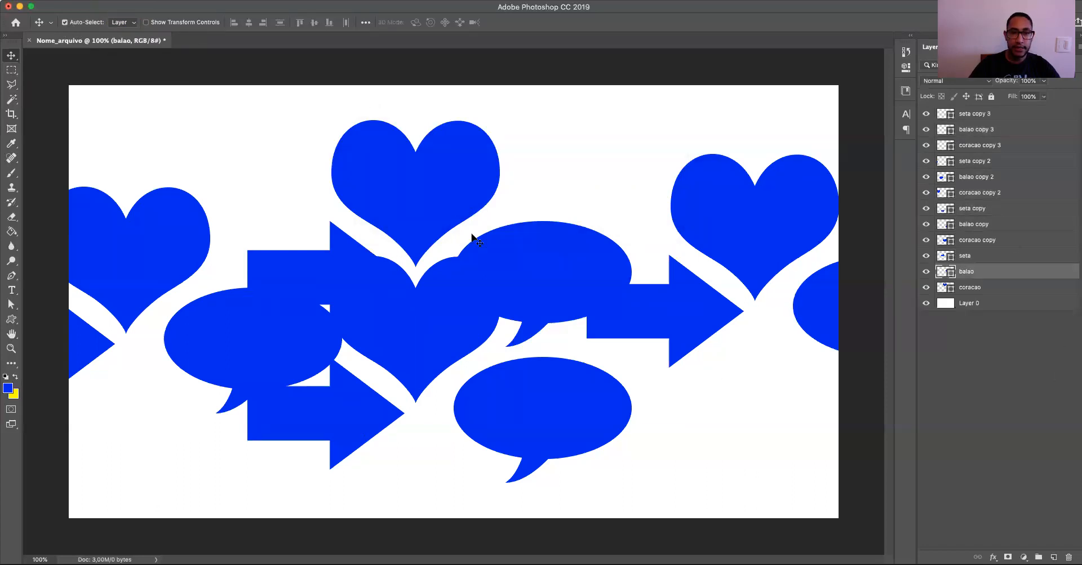
click(437, 322)
click(311, 269)
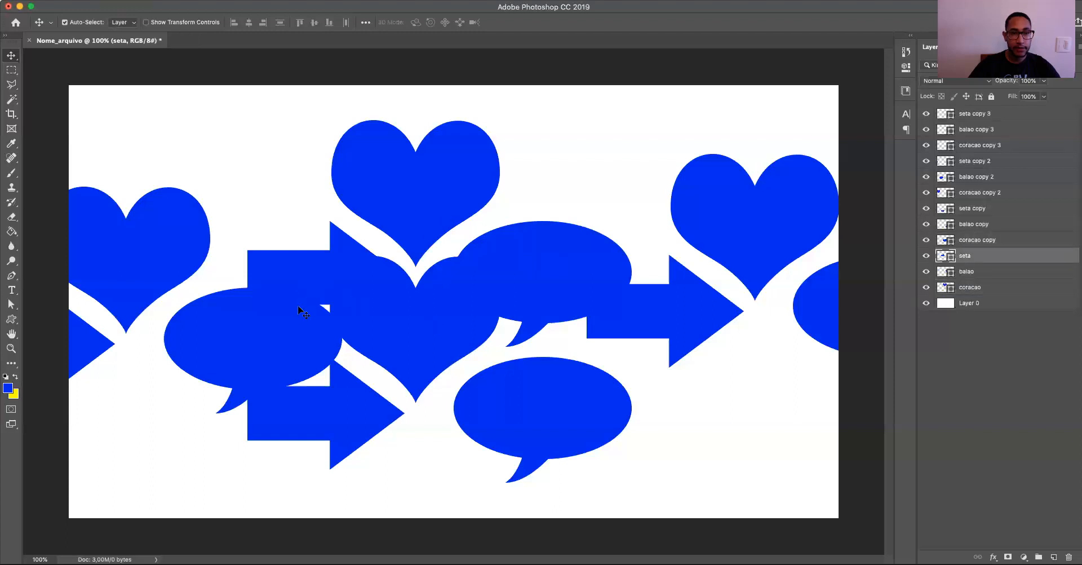
click(242, 293)
click(150, 241)
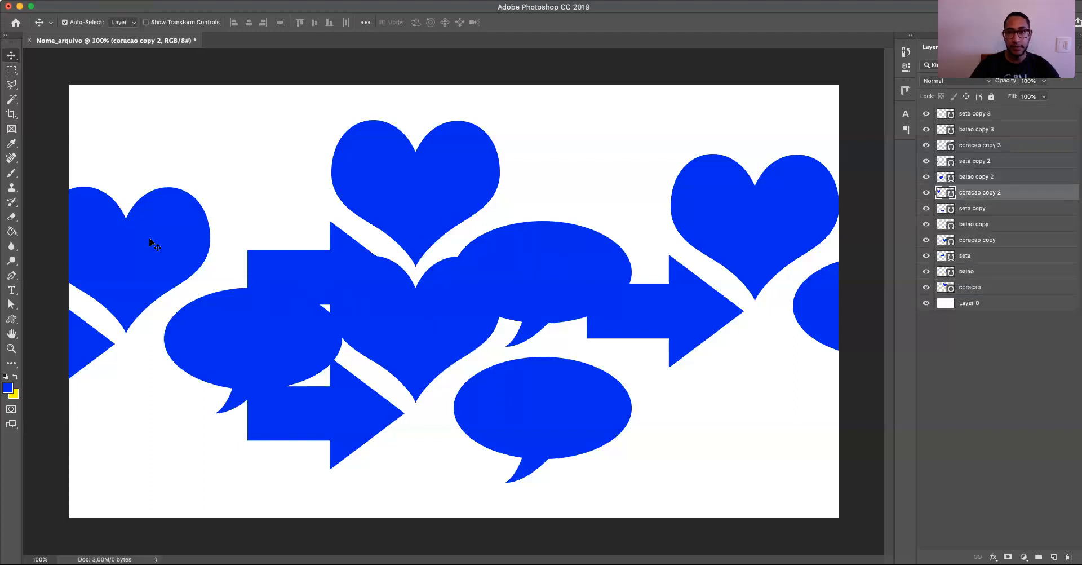
Move the coracao copy 3 heart, the seta copy 3 arrow and two copied speech bubbles to new spots in the upper and right canvas areas
drag(739, 239, 259, 179)
drag(651, 320, 583, 178)
drag(825, 306, 634, 359)
drag(478, 406, 681, 212)
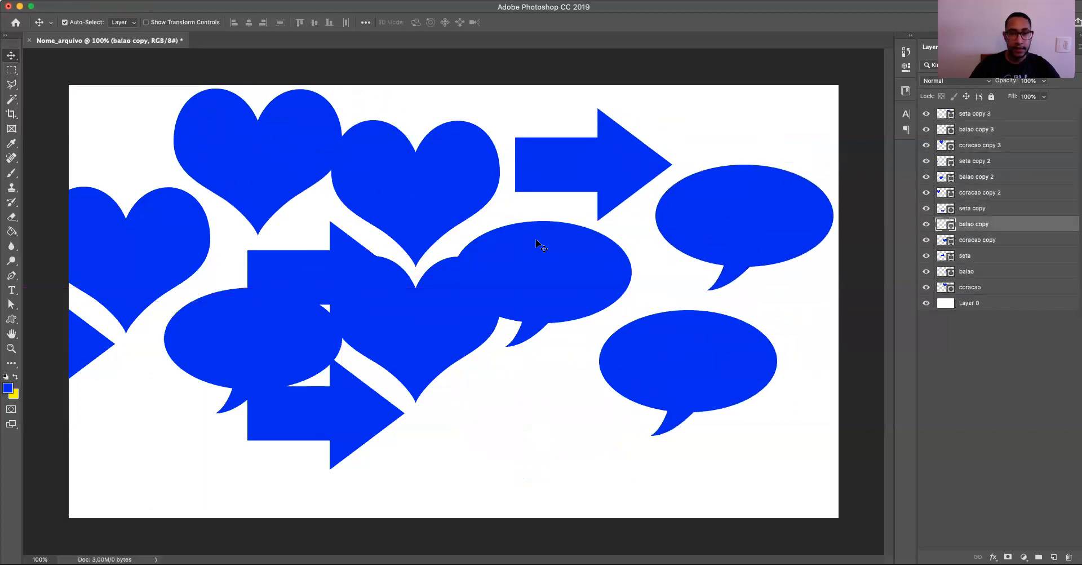
Delete all the copied layers from seta copy 3 through coracao copy, and clear the layer selection
click(1006, 114)
shift+click(1007, 243)
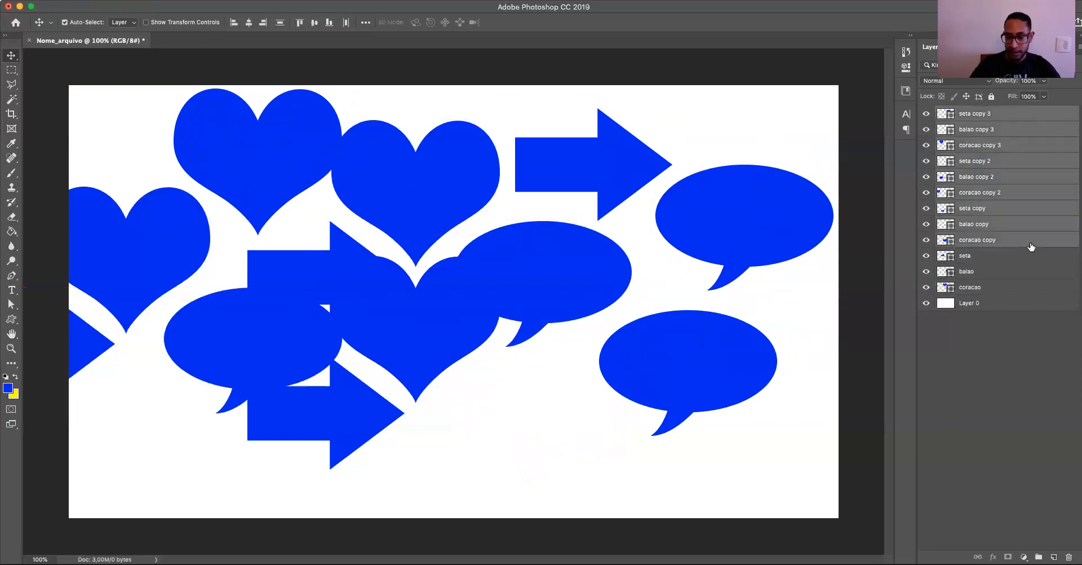
key(Delete)
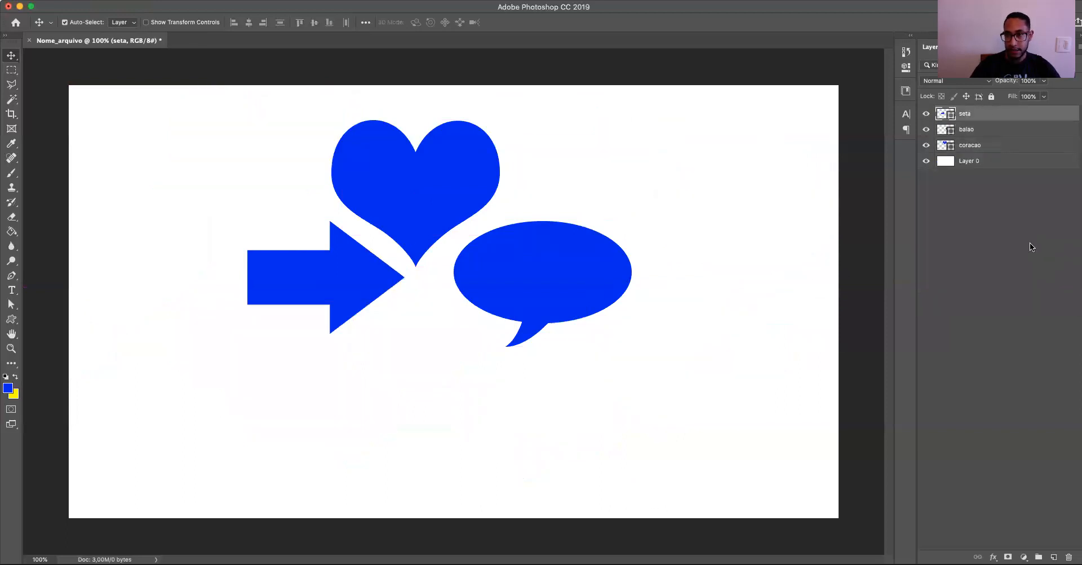
click(983, 265)
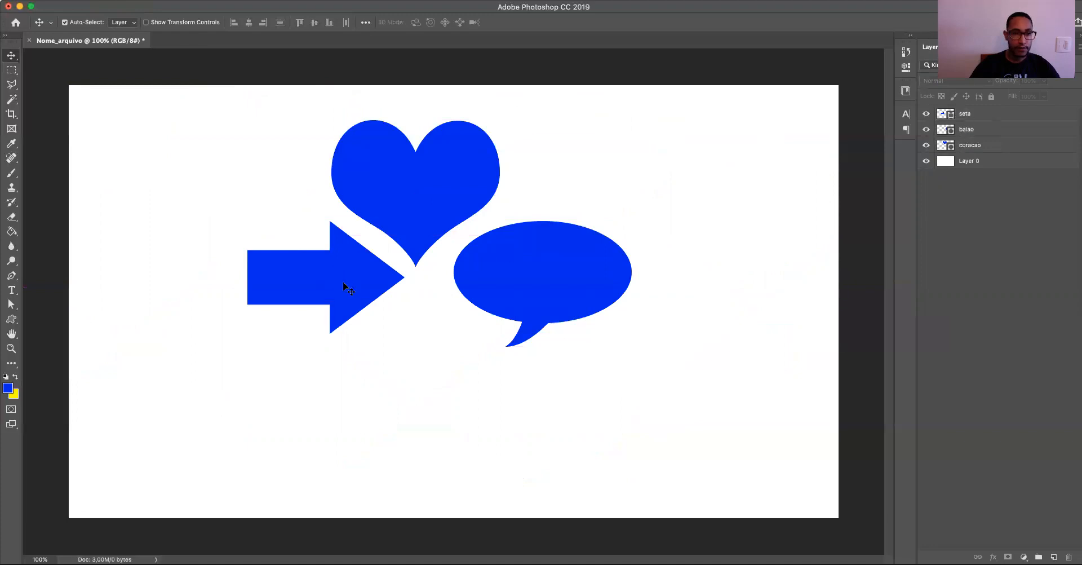
Move the arrow to the canvas's lower left, the heart to the upper left and the speech bubble beside the heart
drag(342, 282, 219, 408)
drag(467, 169, 252, 204)
drag(568, 267, 431, 178)
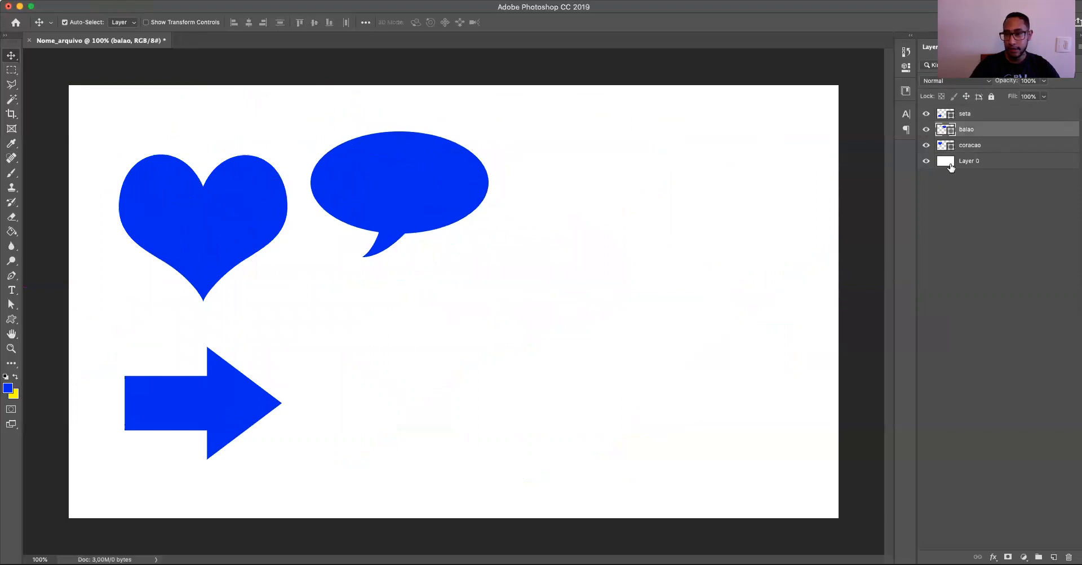
Duplicate the seta, balao and coracao layers within the same document, move the copies to the right, and clear the layer selection
click(979, 115)
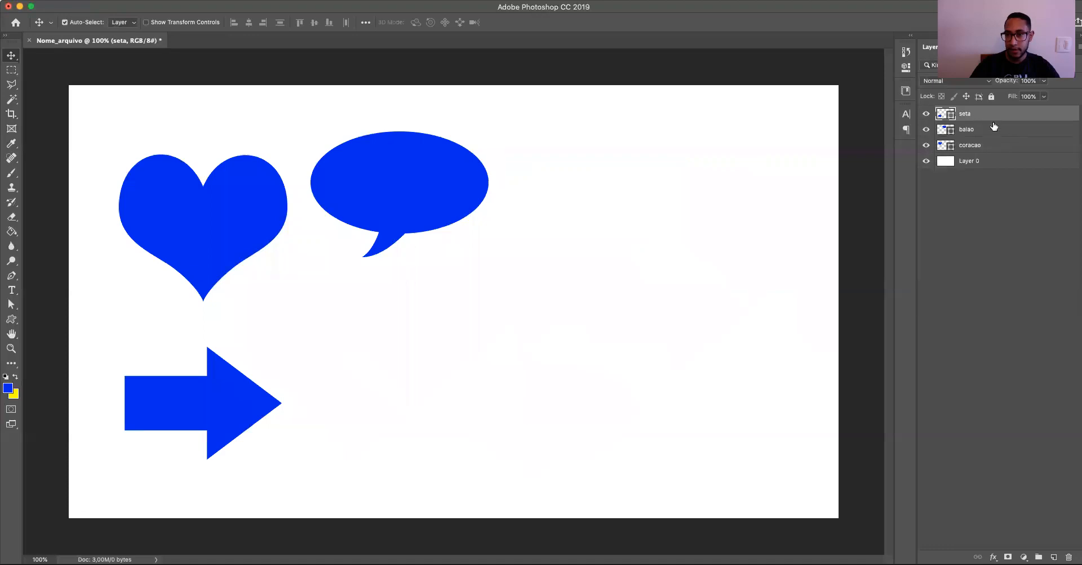
shift+click(999, 147)
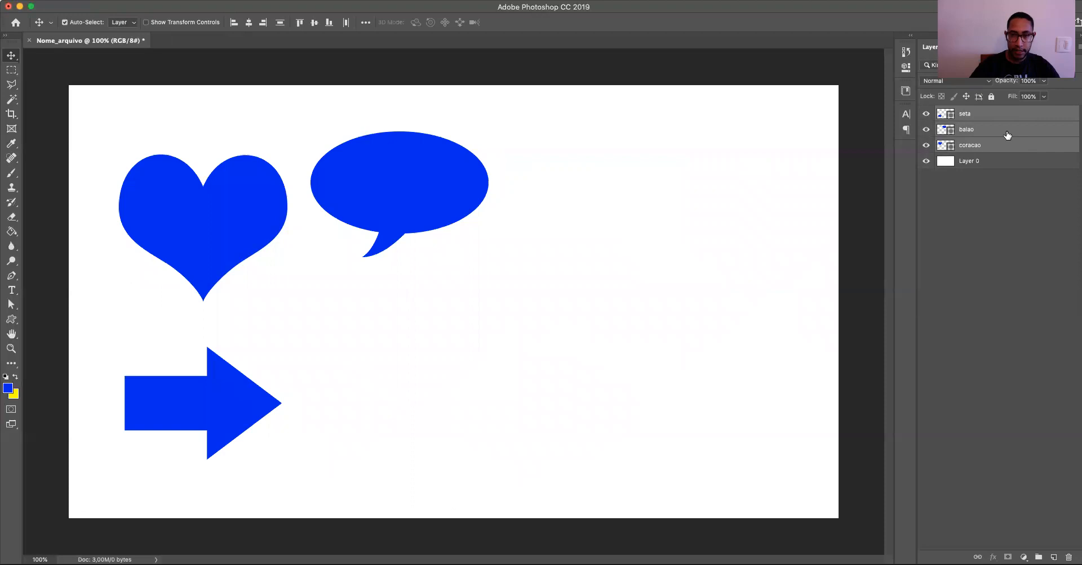
right_click(1000, 112)
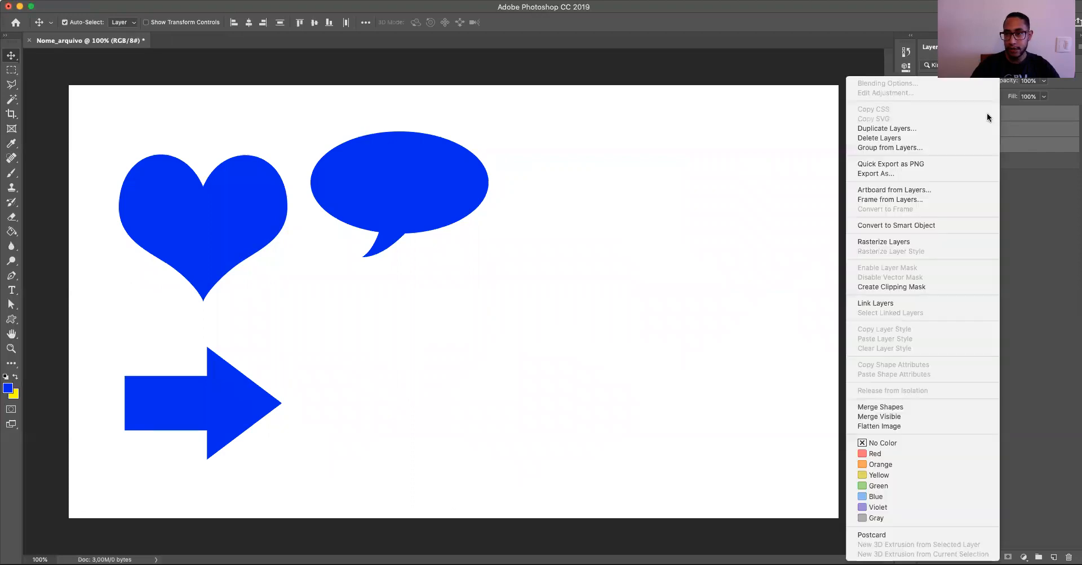
click(893, 130)
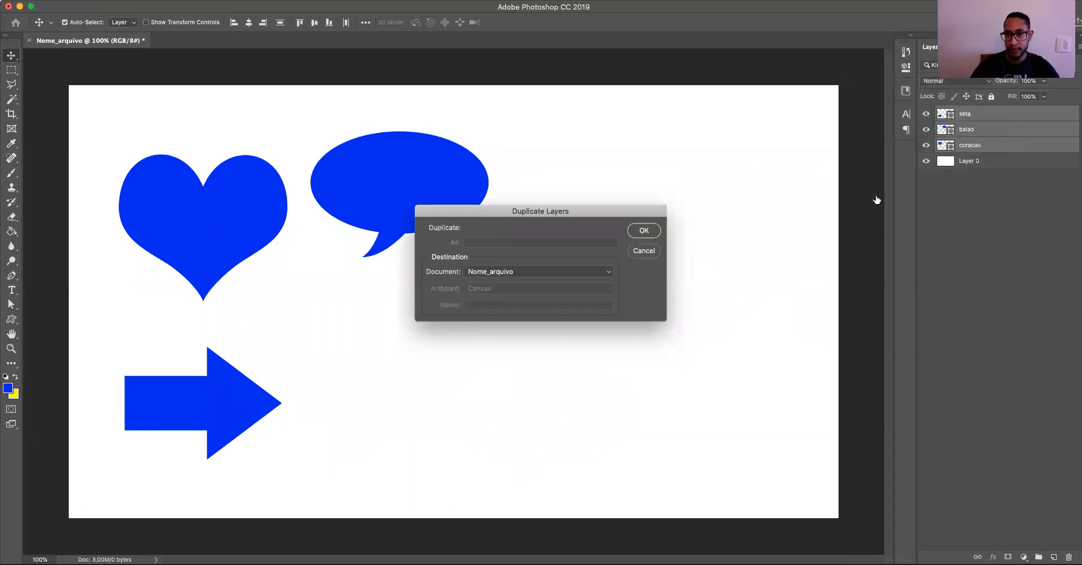
click(642, 229)
drag(428, 205, 786, 254)
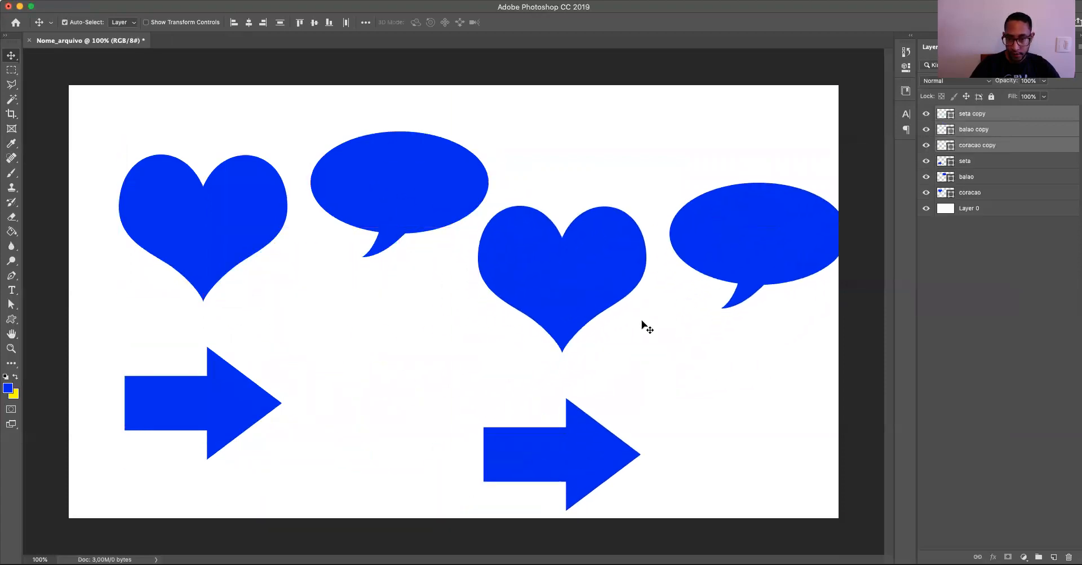
click(1016, 272)
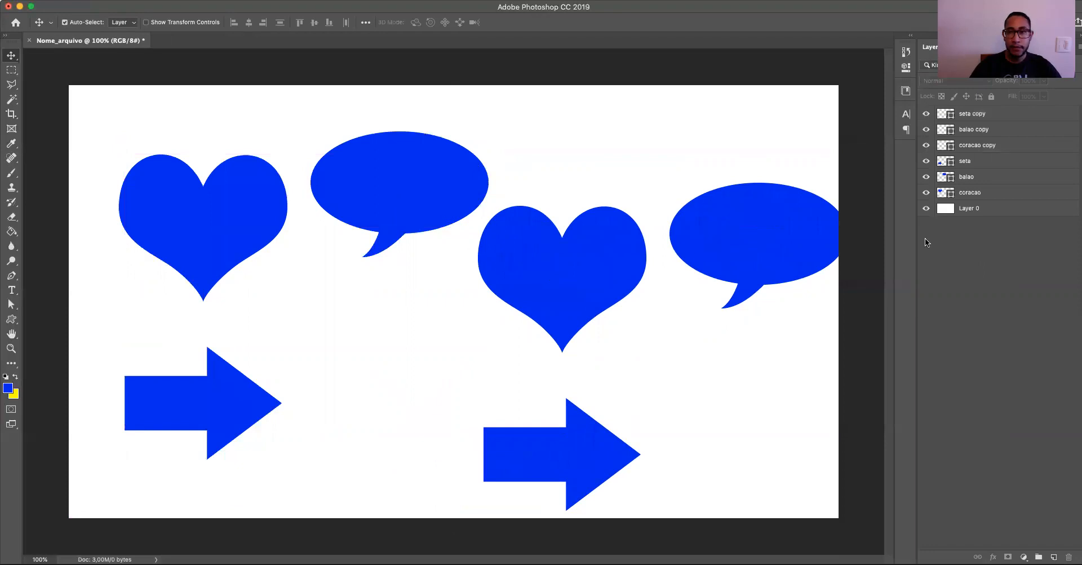
Move the original heart and the original arrow slightly upward
drag(234, 217, 225, 192)
mouse_move(179, 396)
mouse_down()
mouse_move(160, 398)
mouse_move(184, 389)
mouse_move(184, 398)
mouse_move(194, 375)
mouse_move(194, 397)
mouse_move(192, 370)
mouse_move(207, 390)
mouse_move(190, 381)
mouse_move(208, 371)
mouse_move(165, 360)
mouse_move(181, 388)
mouse_move(185, 376)
mouse_move(175, 380)
mouse_up()
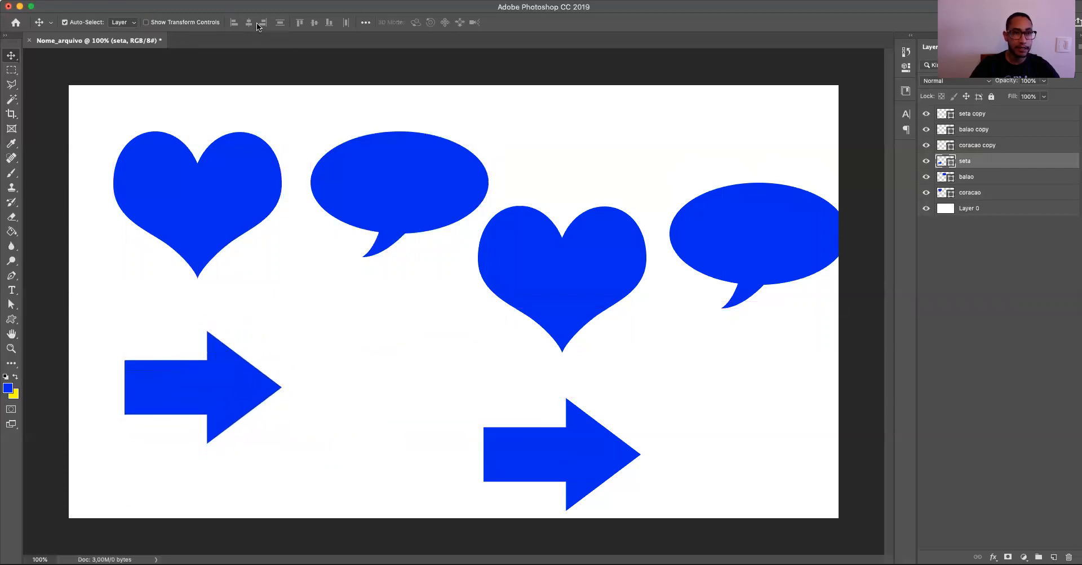
Move the heart copy to the lower middle, the arrow copy to the upper right and the speech bubble copy to the lower right
drag(555, 270, 404, 354)
drag(562, 422, 590, 150)
drag(753, 244, 631, 406)
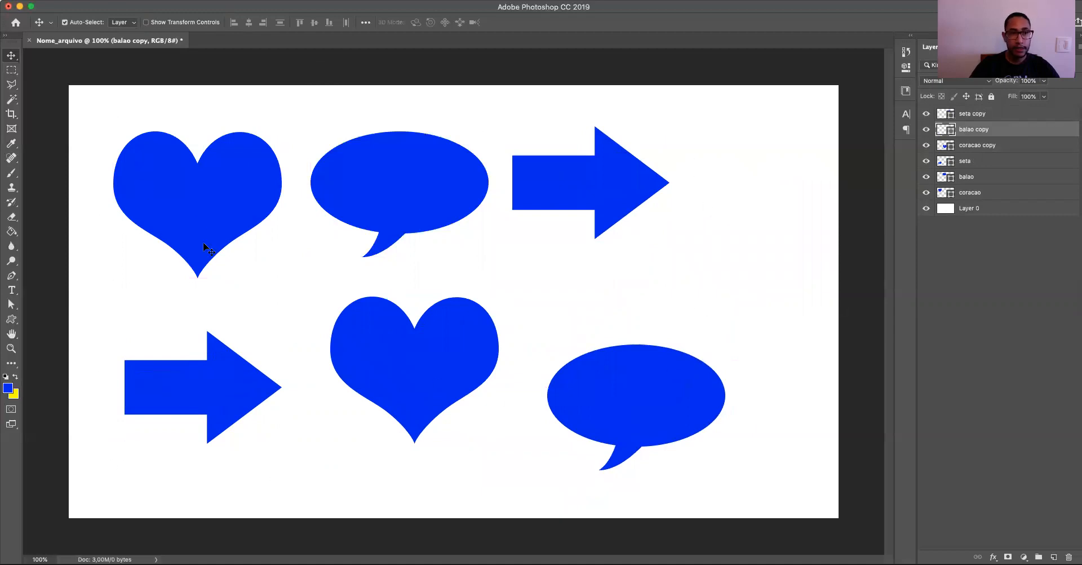
Align the left edges of the original heart and the original arrow
click(192, 198)
shift+click(219, 399)
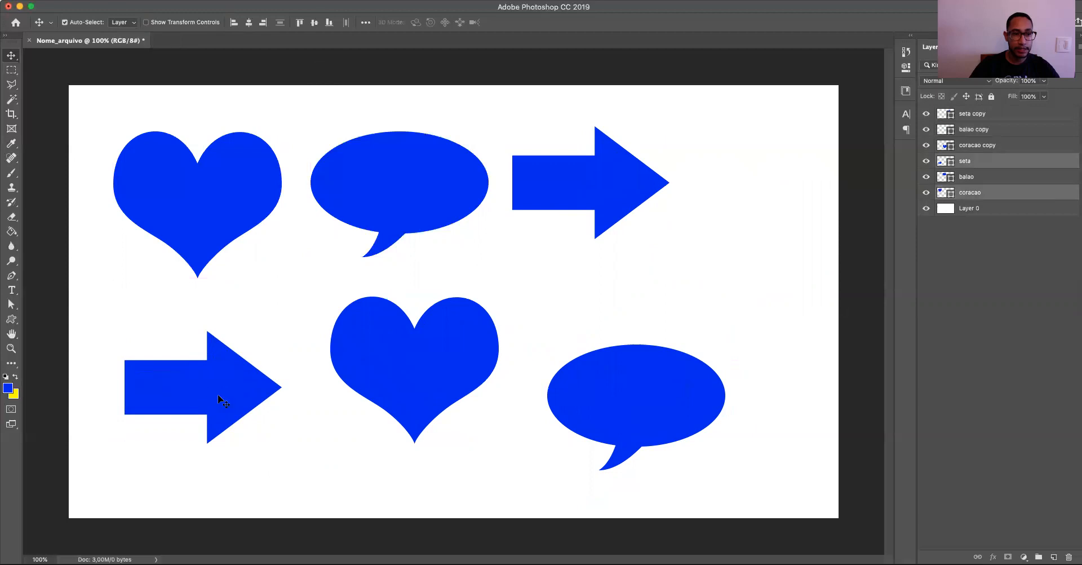
click(233, 23)
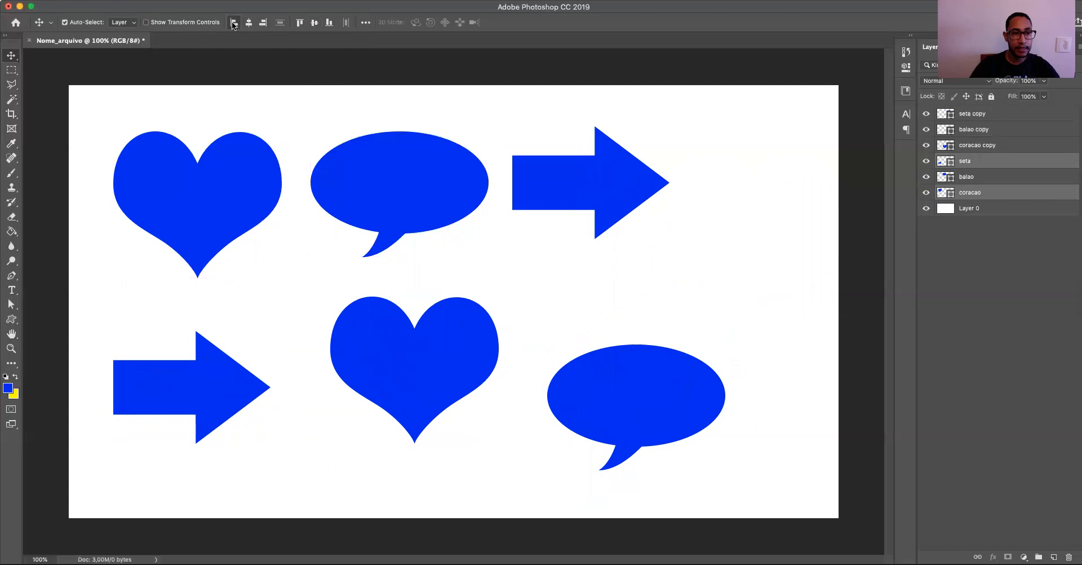
Align the horizontal centers of the original speech bubble and the heart copy below it
click(414, 174)
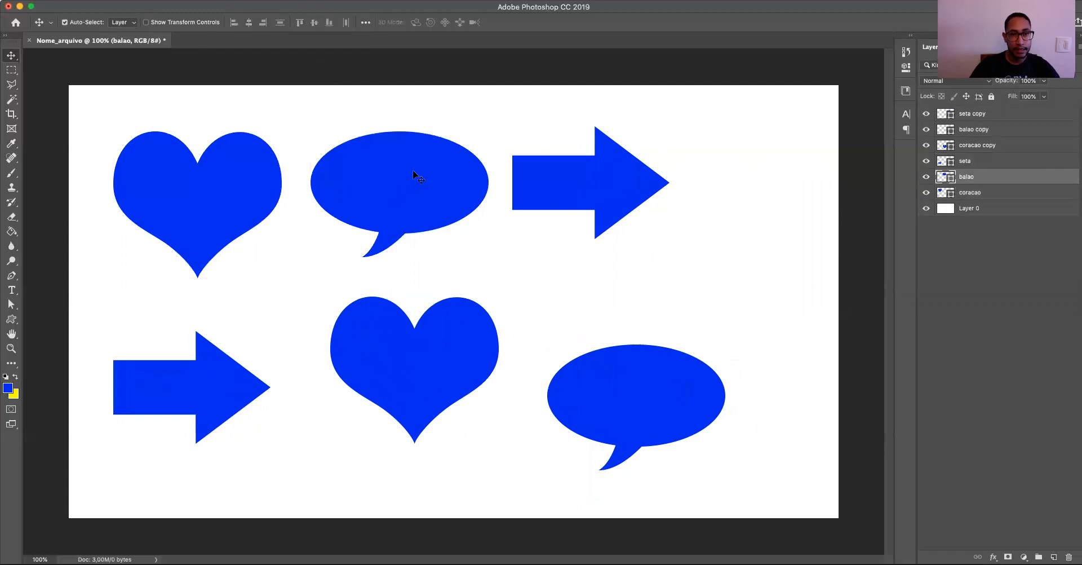
shift+click(414, 367)
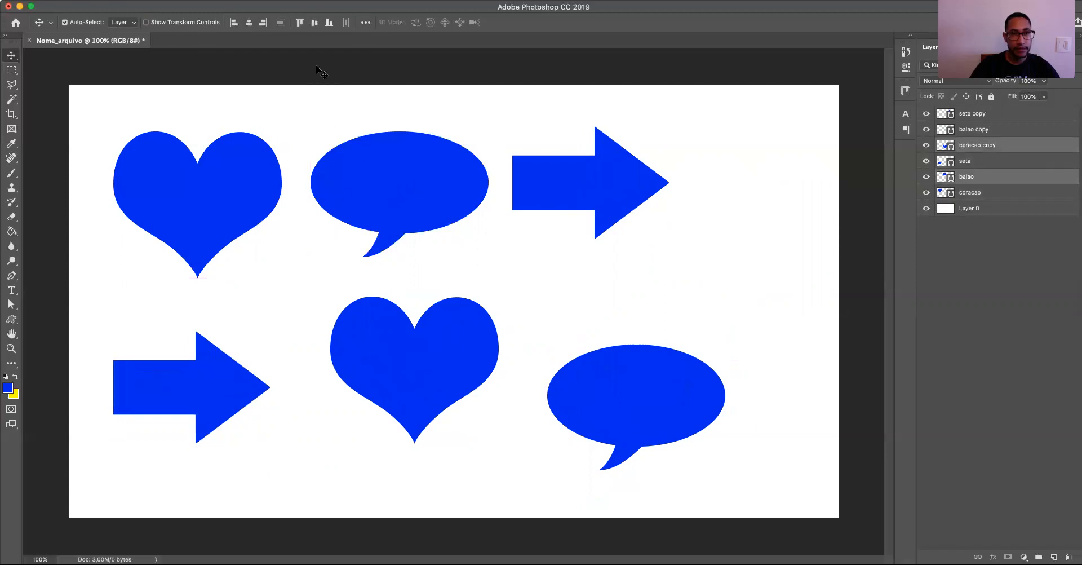
click(249, 23)
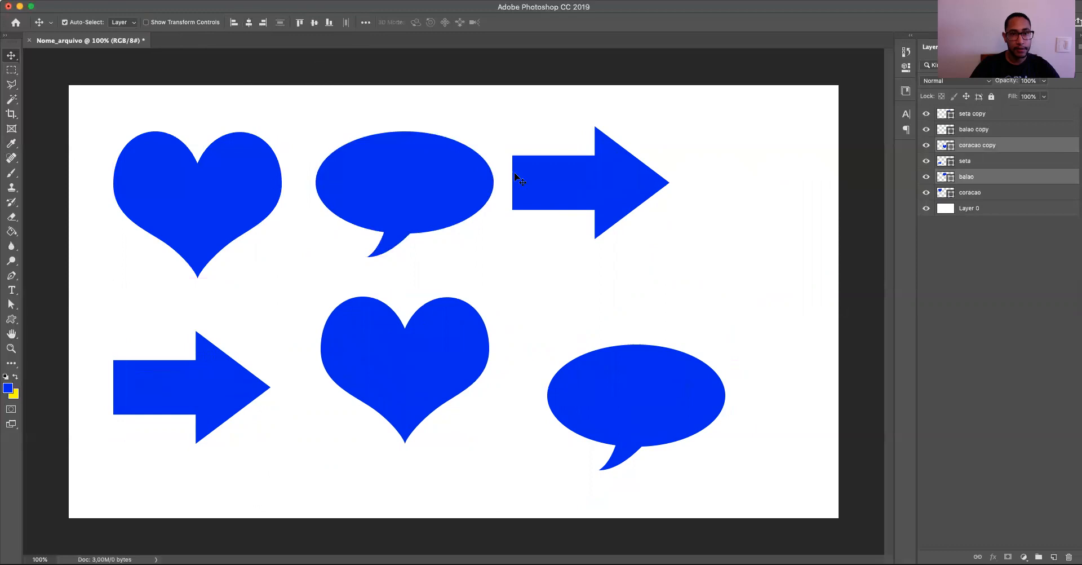
Align the right edges of the arrow copy and the speech bubble copy
click(619, 182)
shift+click(673, 375)
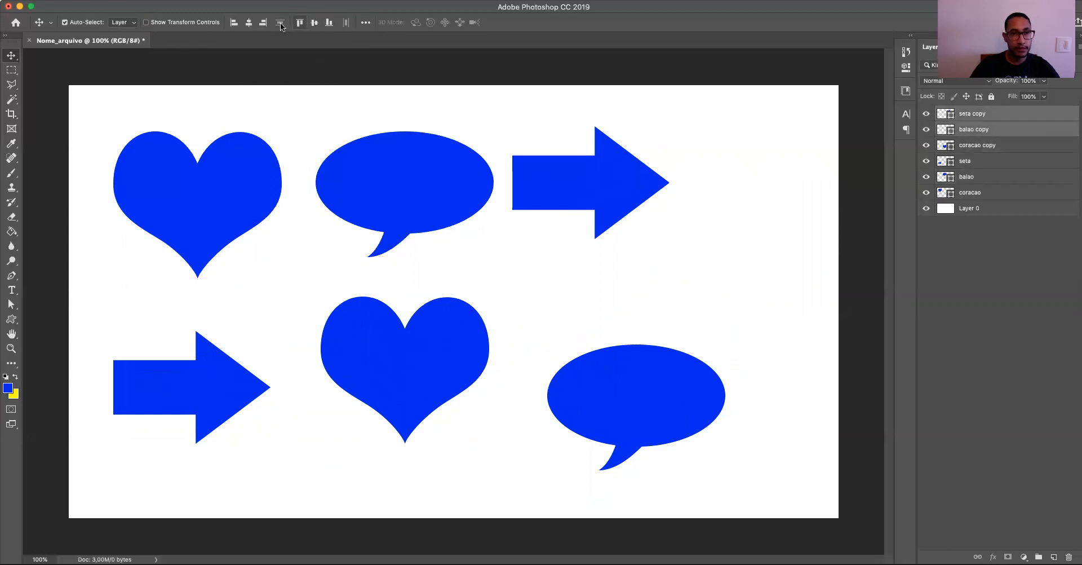
click(263, 22)
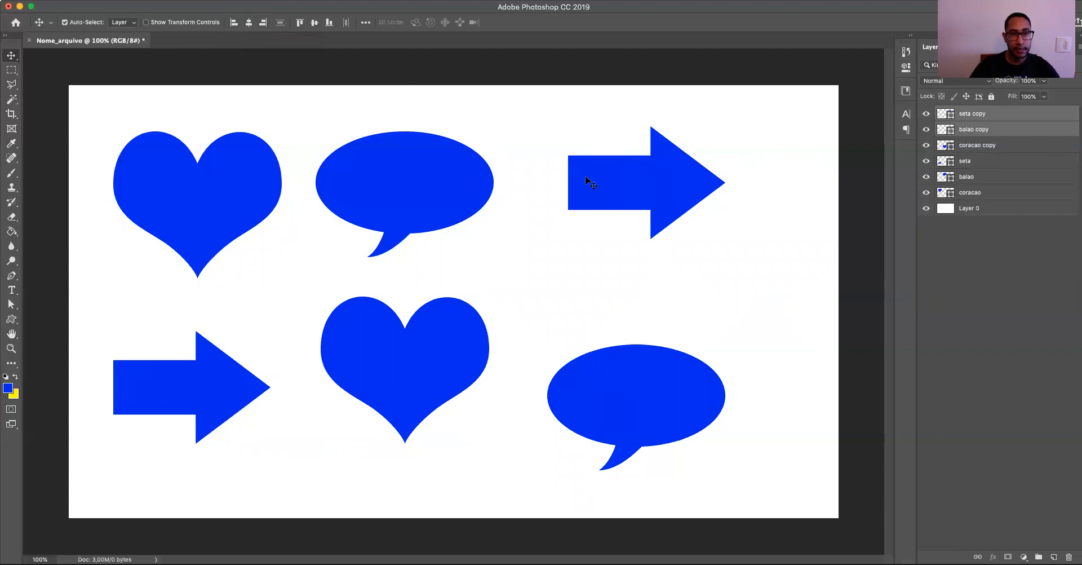
Align the top edges of the heart, speech bubble and arrow in the upper row
click(247, 192)
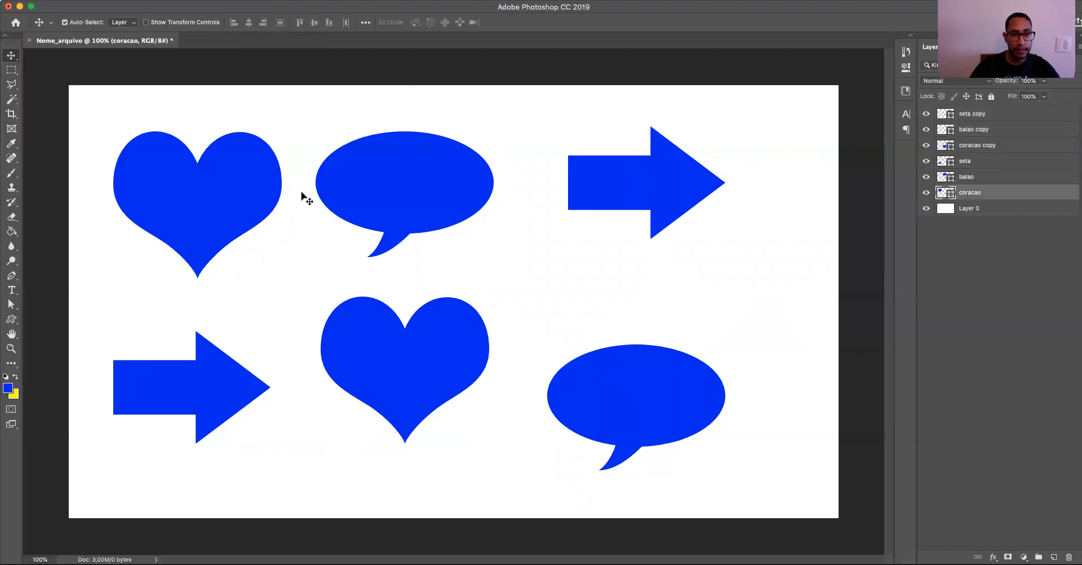
shift+click(439, 178)
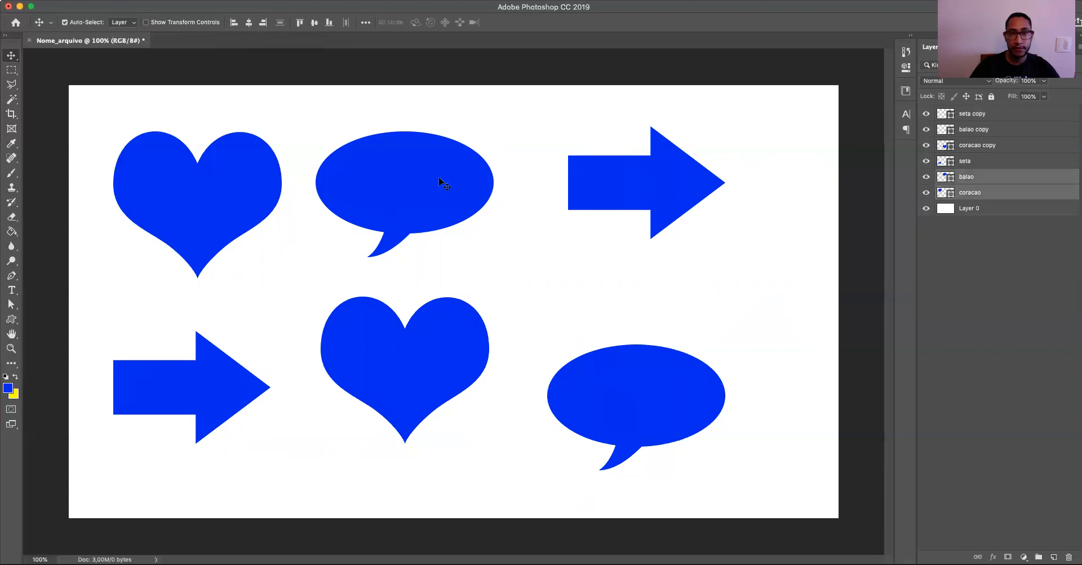
shift+click(652, 181)
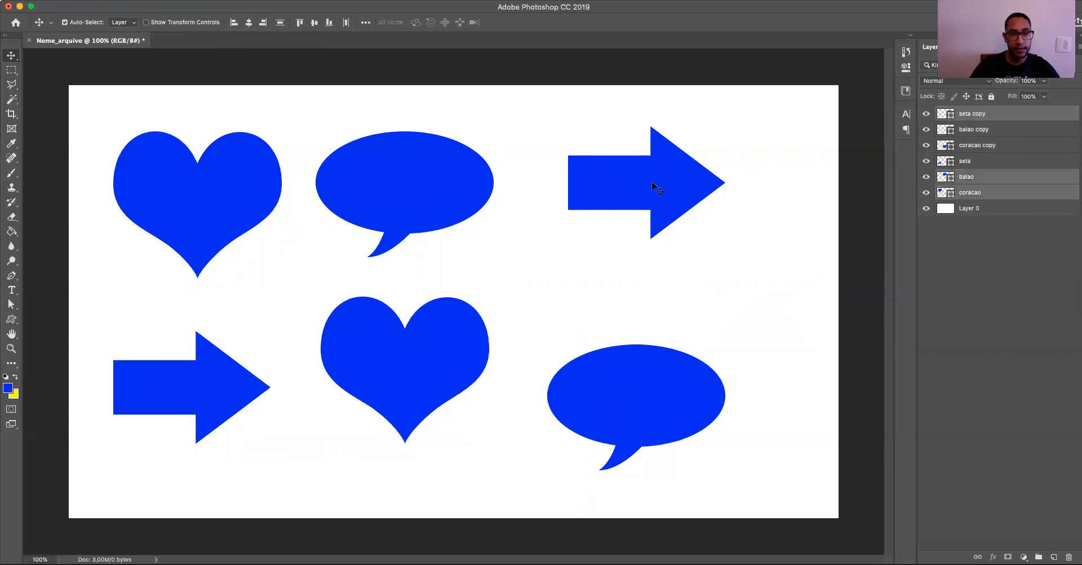
click(300, 22)
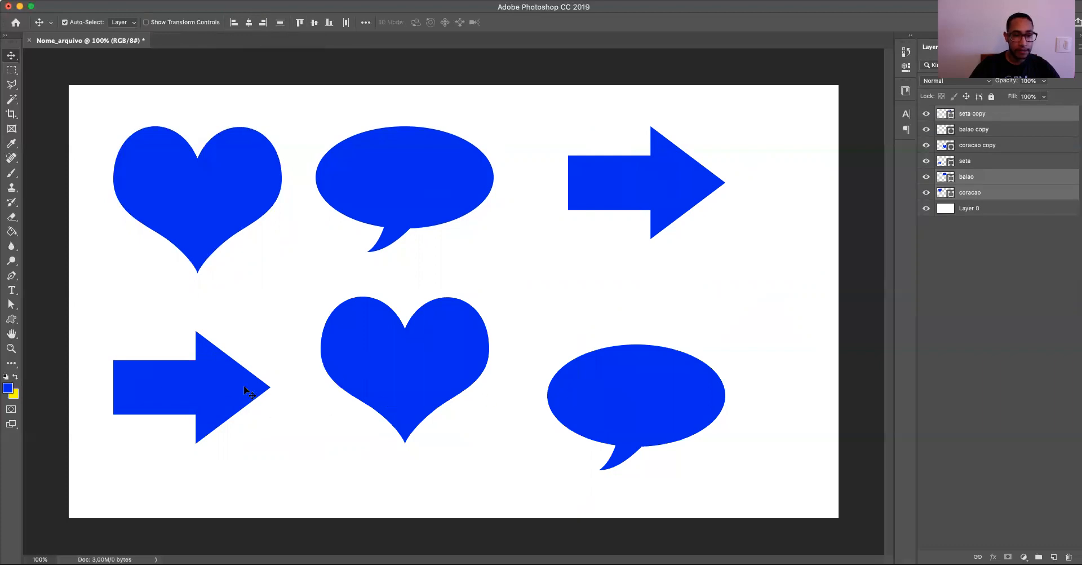
Align the bottom edges of the arrow, heart and speech bubble in the lower row, and clear the layer selection
click(220, 387)
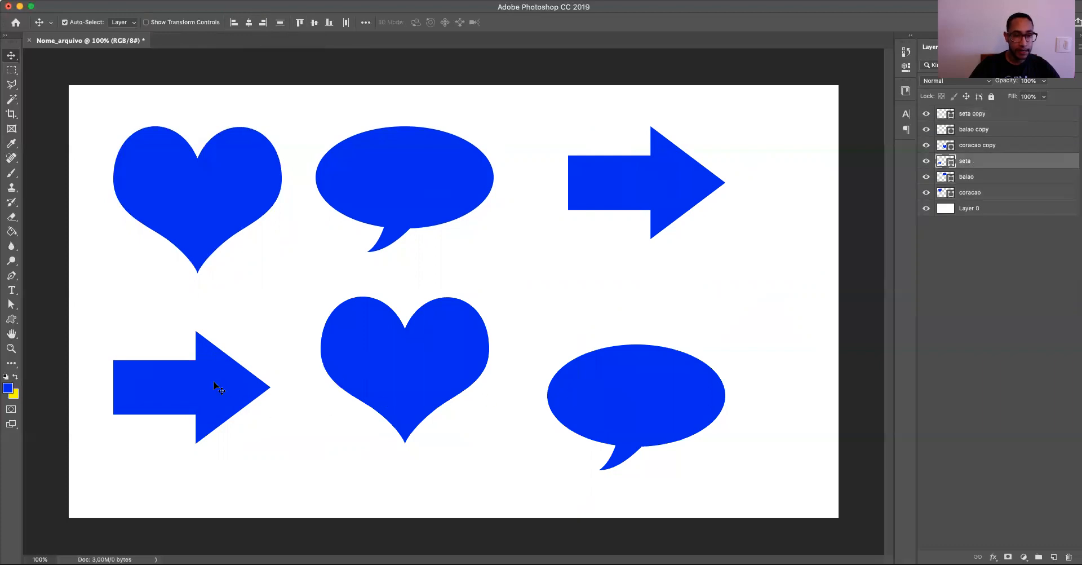
shift+click(423, 371)
shift+click(632, 410)
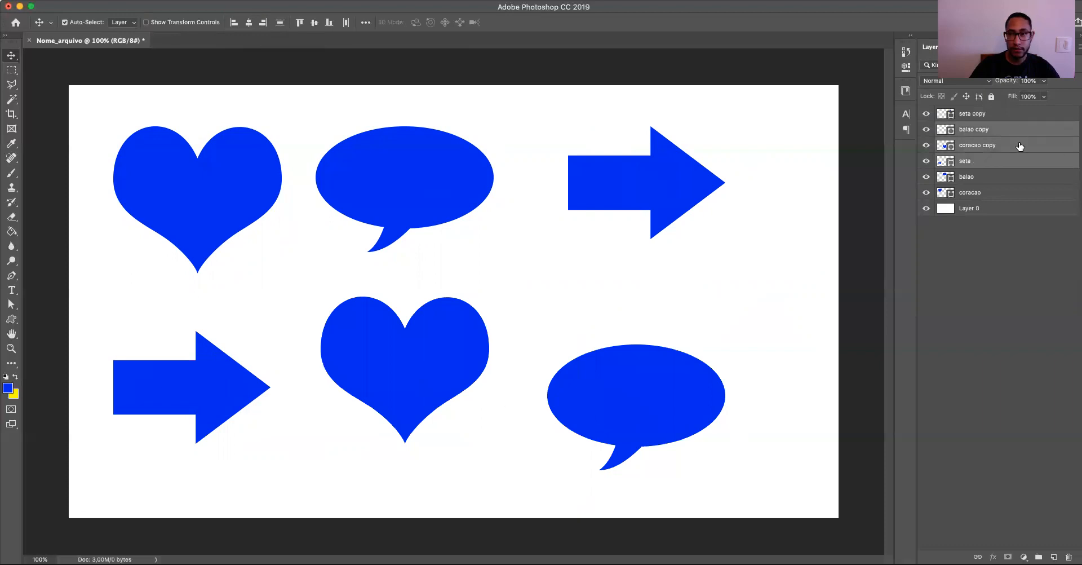
click(329, 25)
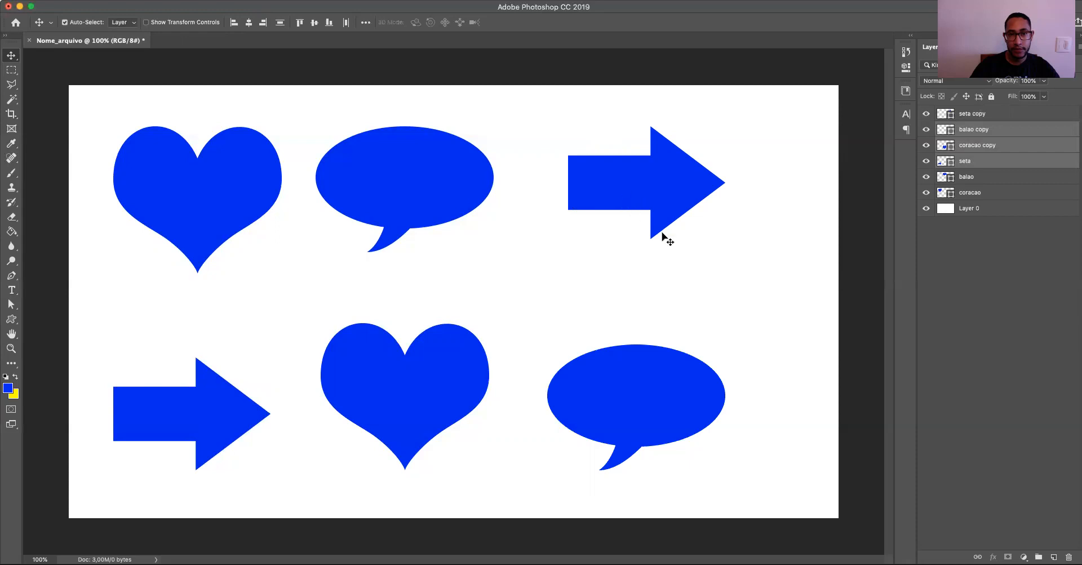
click(985, 289)
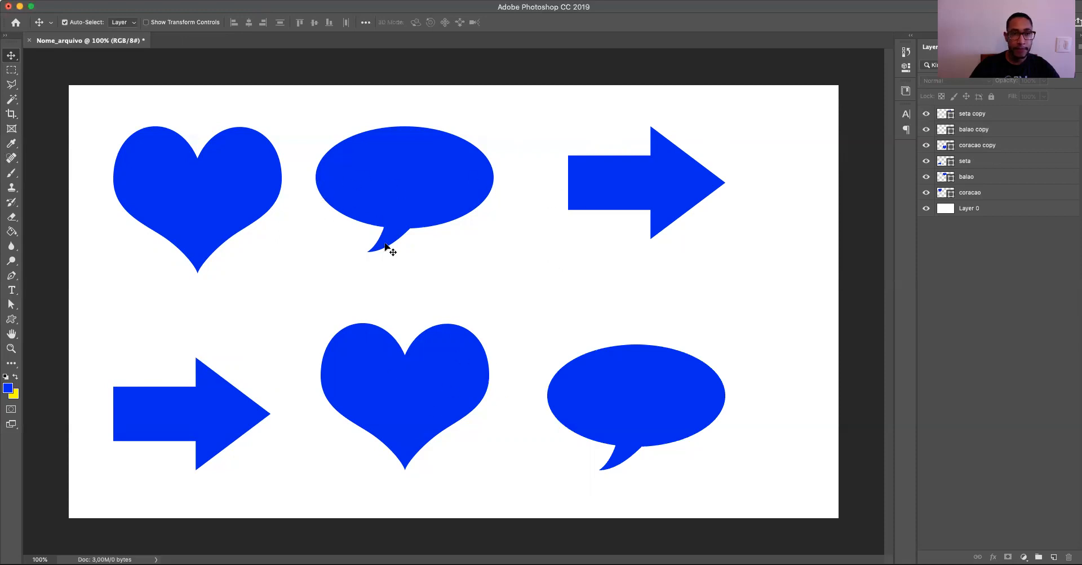
Distribute the heart, speech bubble and arrow of the upper row evenly in the horizontal direction
click(219, 185)
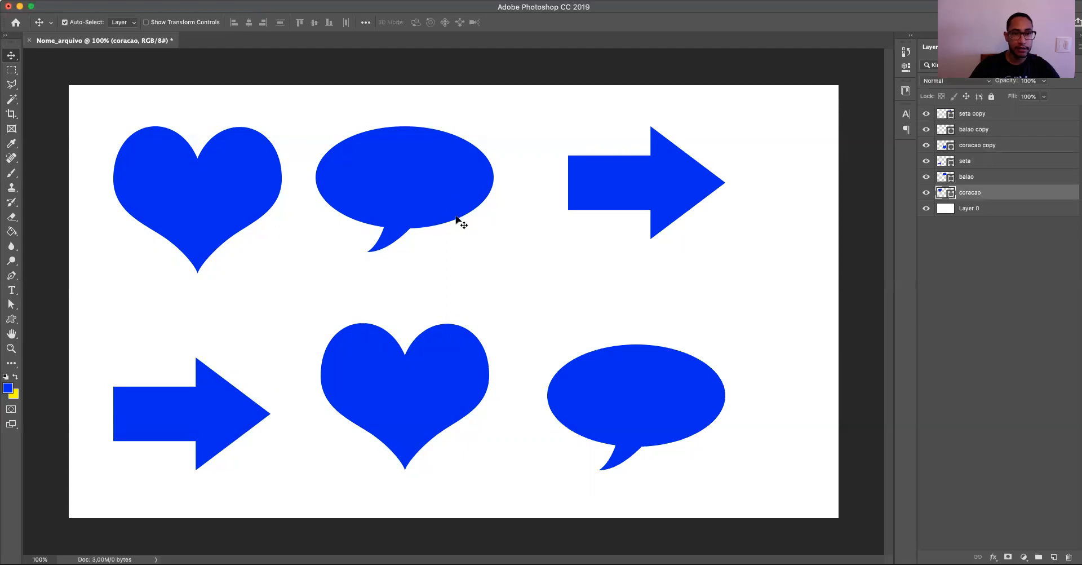
shift+click(440, 195)
shift+click(677, 190)
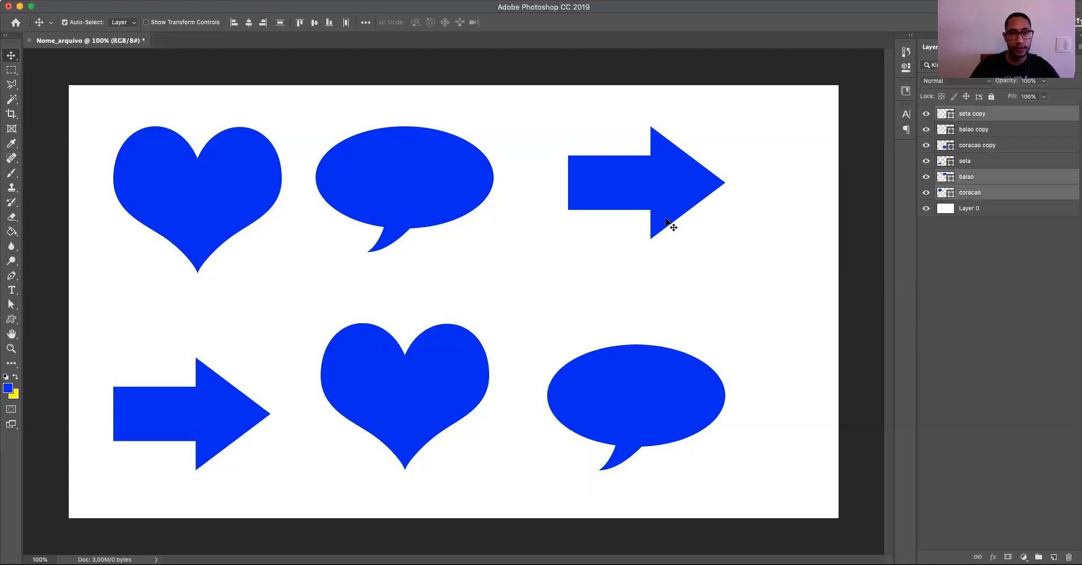
click(348, 23)
Distribute the arrow, heart and speech bubble of the lower row evenly in the horizontal direction, and clear the layer selection
click(228, 420)
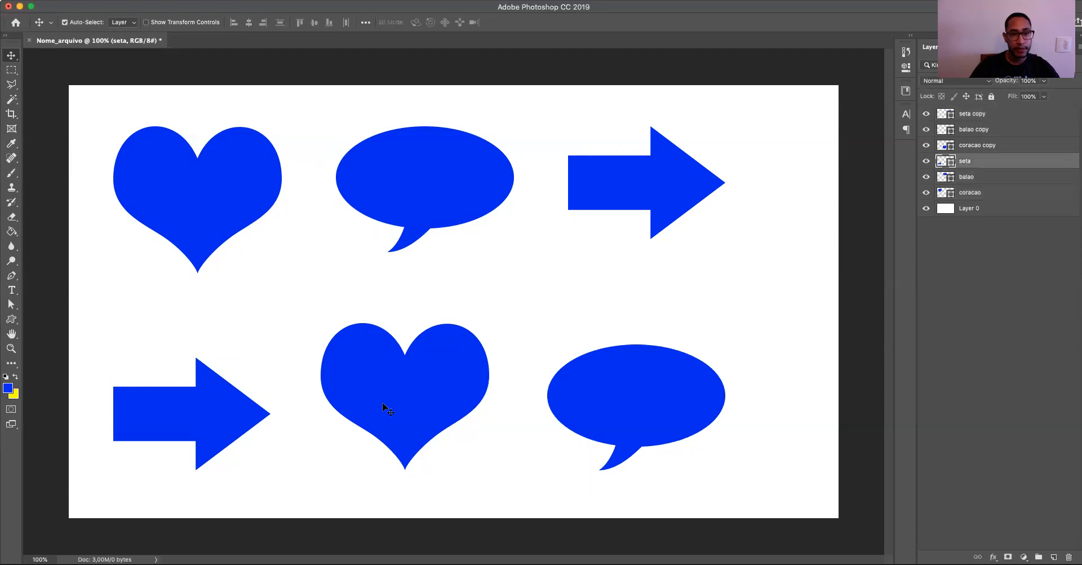
shift+click(392, 405)
shift+click(618, 392)
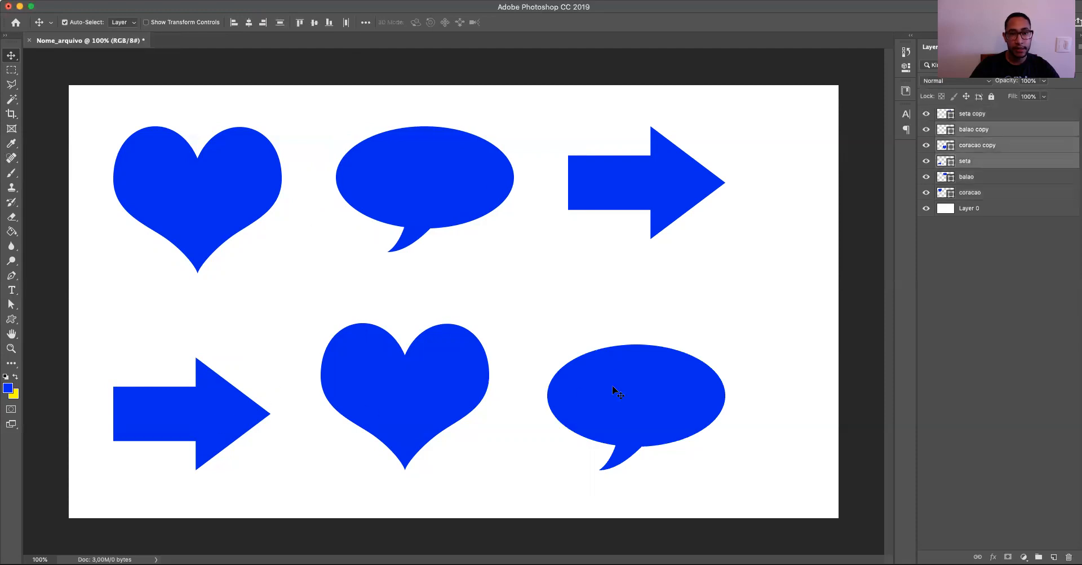
click(348, 24)
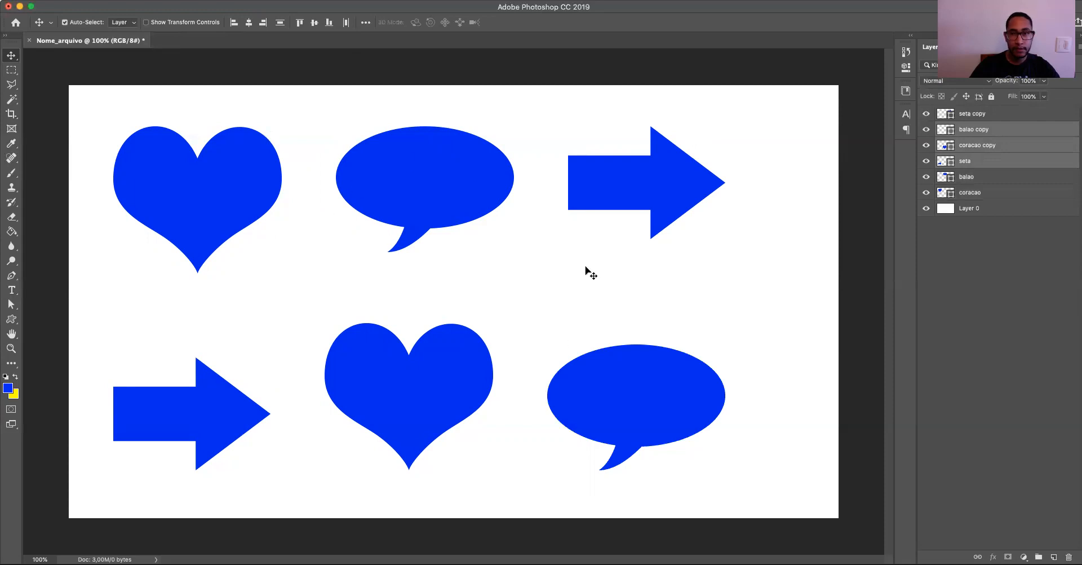
click(1037, 248)
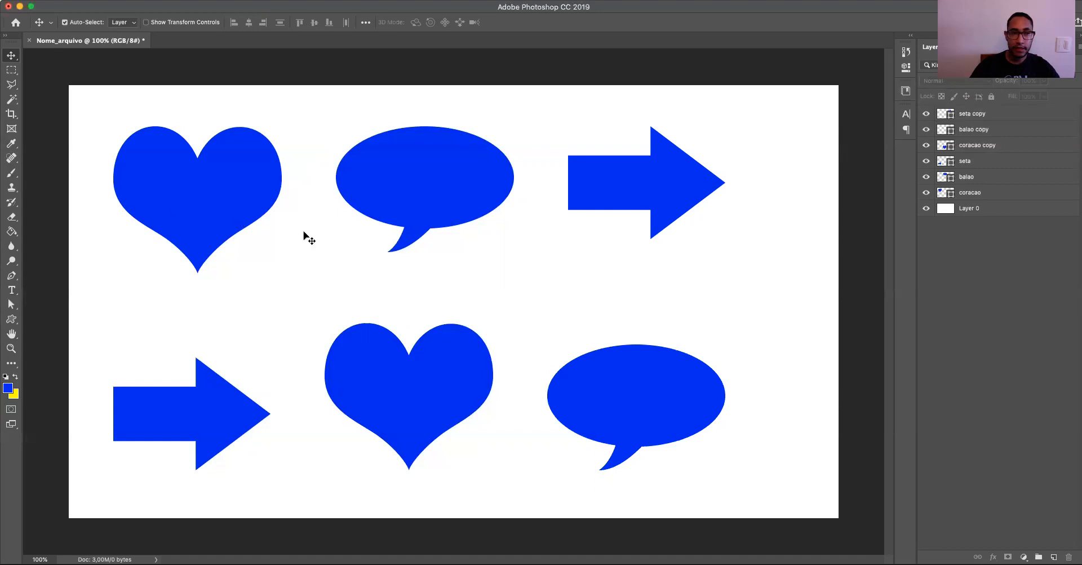
Align the vertical centers of the heart, speech bubble and arrow in the upper row
click(207, 173)
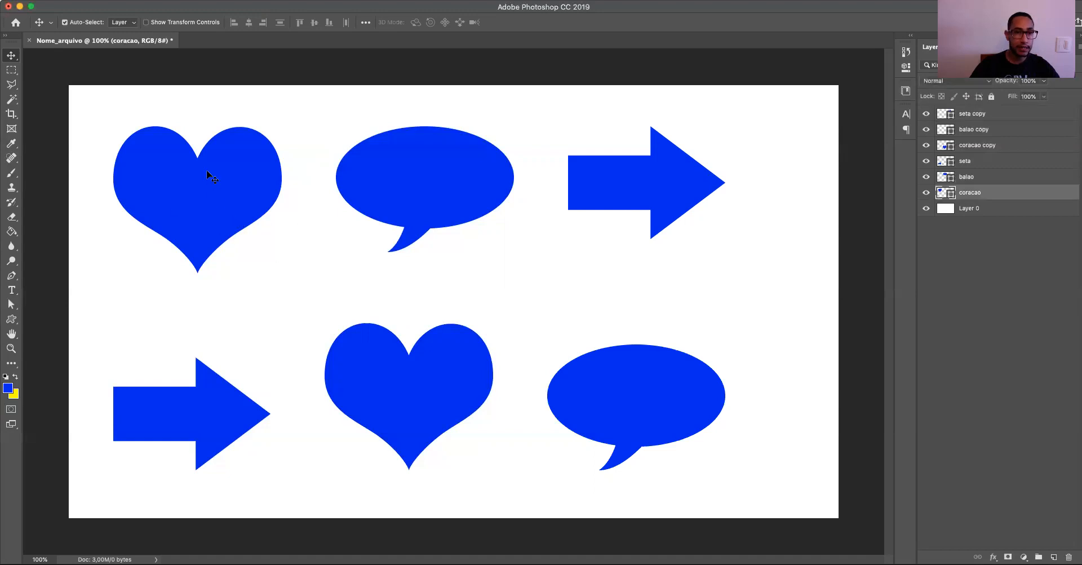
shift+click(438, 189)
shift+click(649, 184)
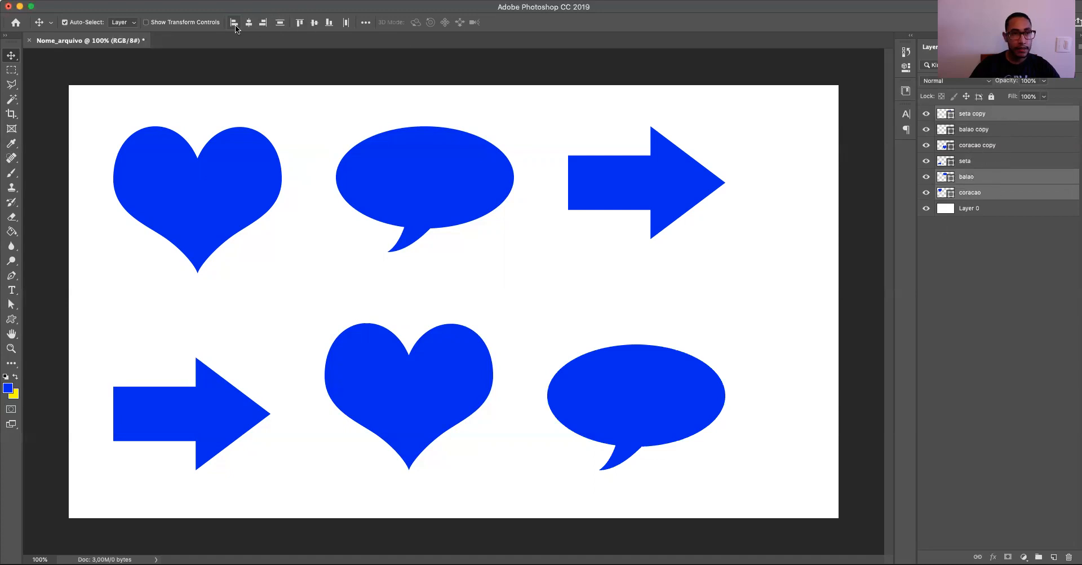
click(280, 25)
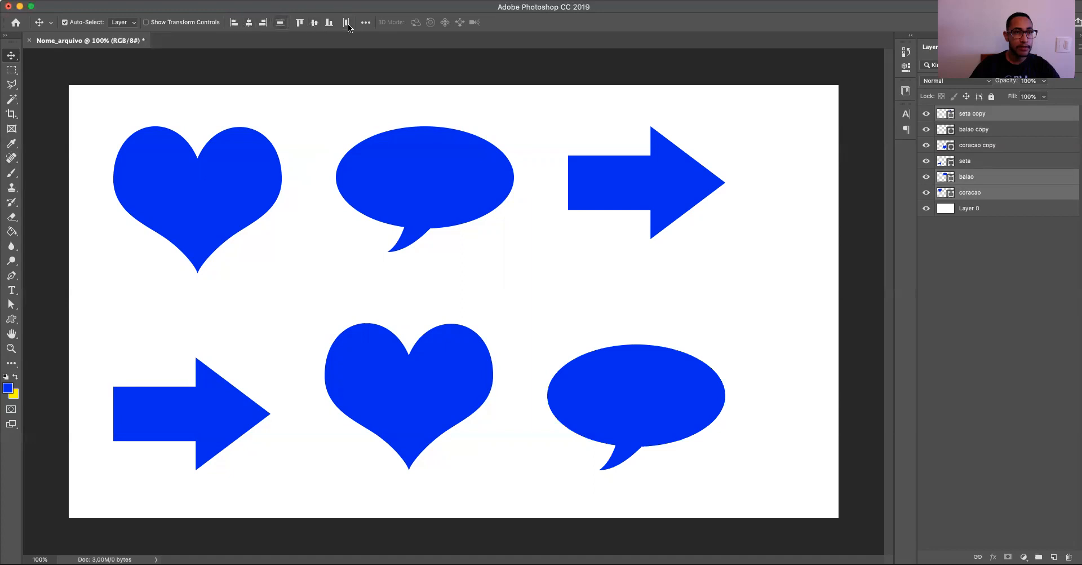
click(315, 23)
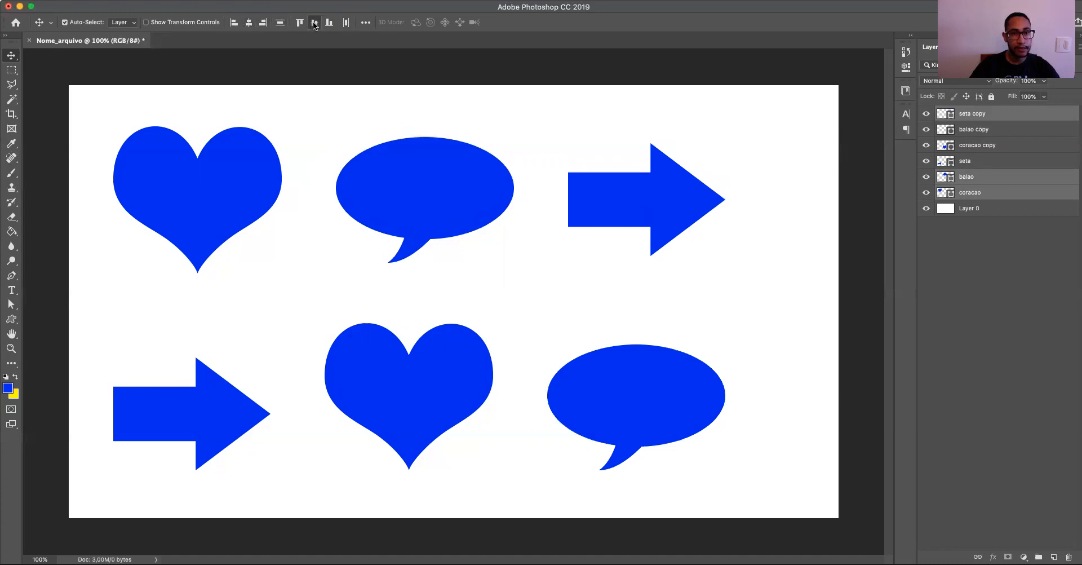
Align the vertical centers of the arrow, heart and speech bubble in the lower row
click(260, 425)
shift+click(481, 395)
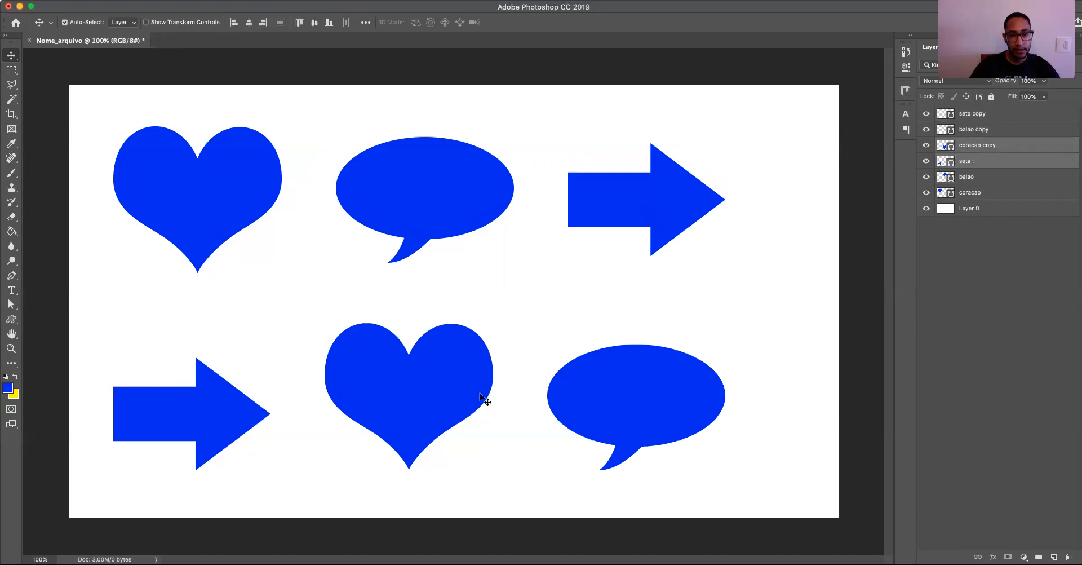
shift+click(628, 395)
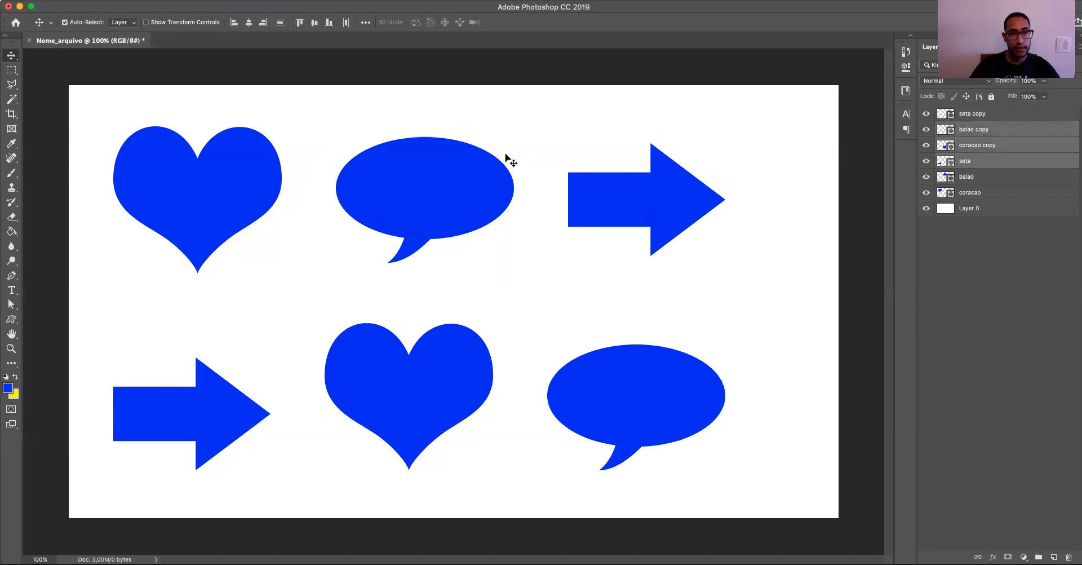
click(315, 23)
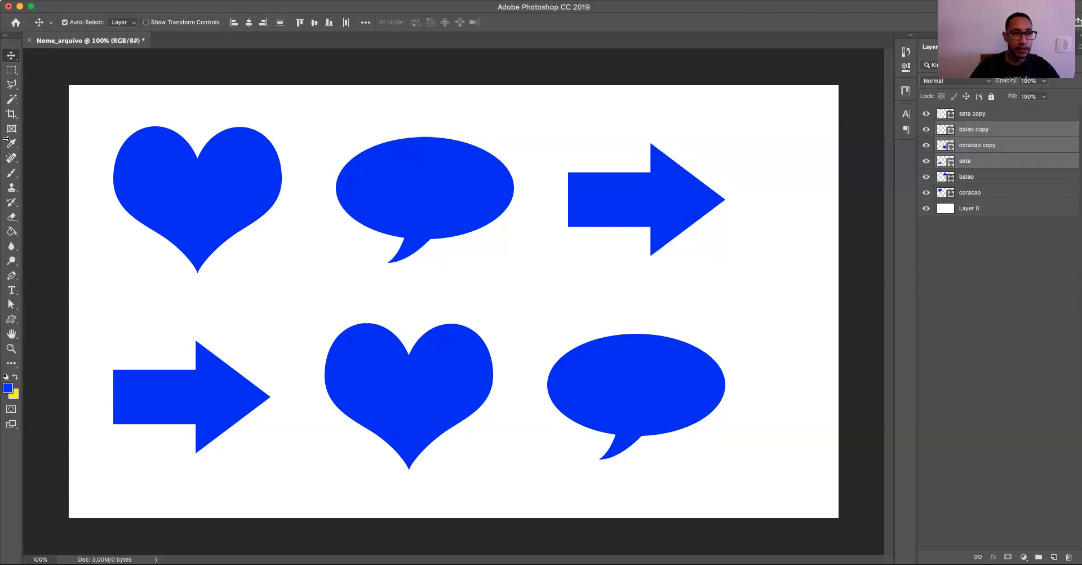
click(11, 85)
click(11, 143)
click(14, 187)
click(12, 232)
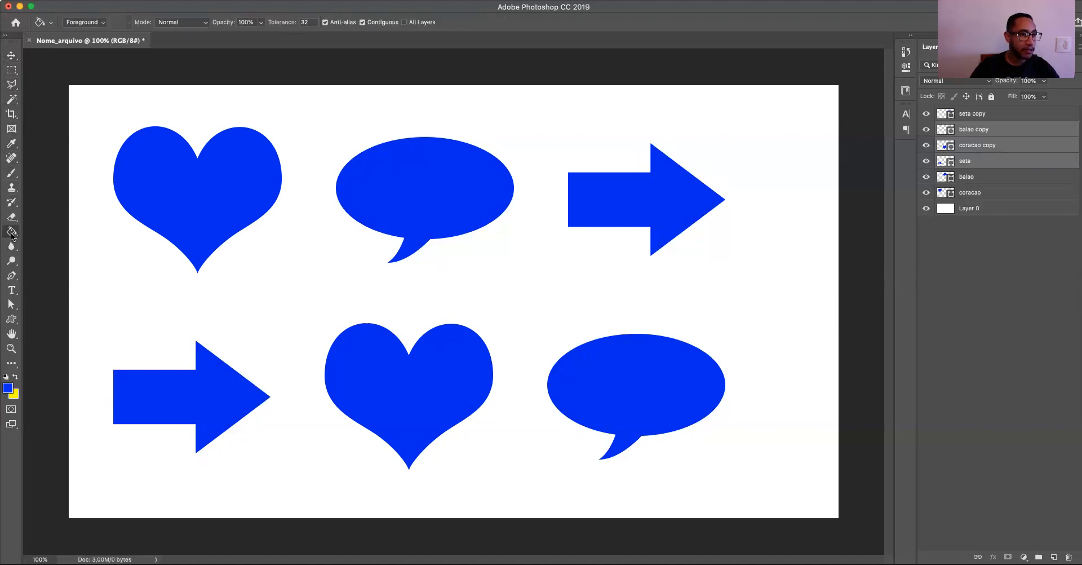
Try moving the original heart to the canvas's right edge with the Move tool, and undo the move
click(11, 56)
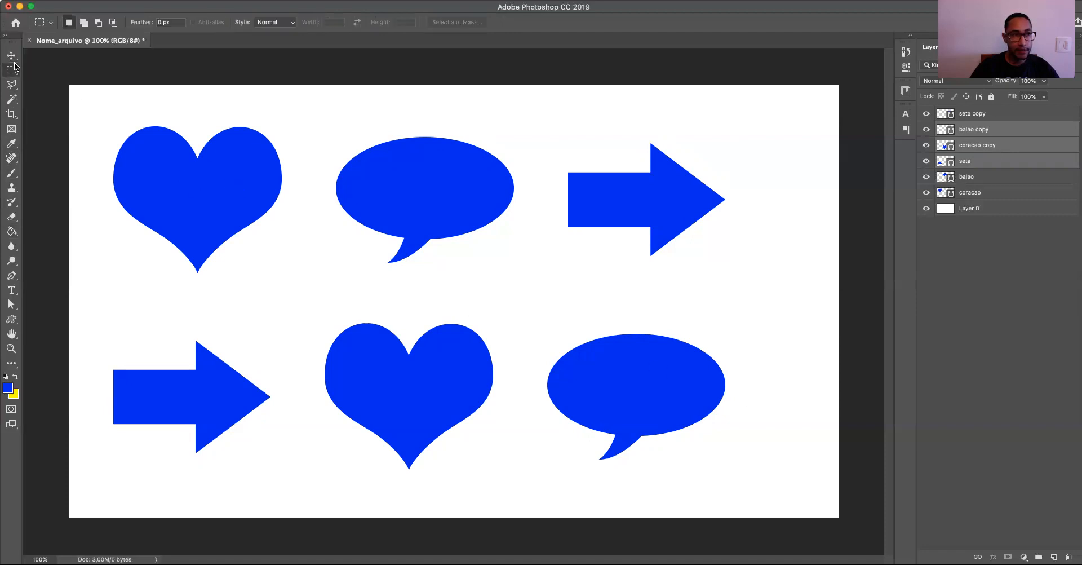
drag(156, 161, 729, 296)
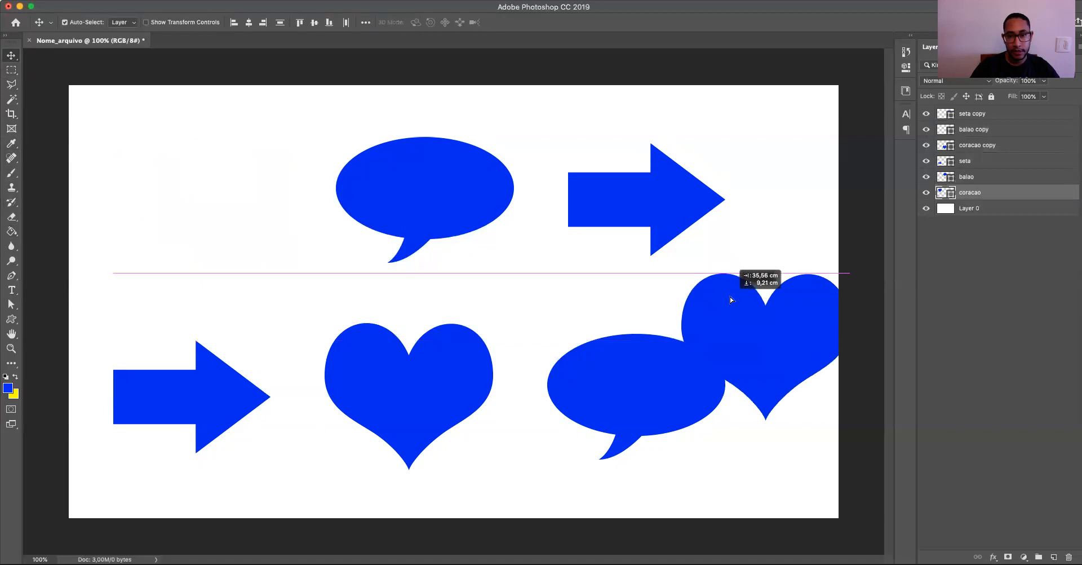
key(super+z)
Try a rectangular marquee and a polygonal lasso outline over the heart and speech bubble, discard them, and return to the Move tool
click(12, 70)
drag(172, 149, 370, 284)
click(11, 85)
click(242, 118)
click(391, 143)
click(237, 245)
key(BackSpace)
key(BackSpace)
key(BackSpace)
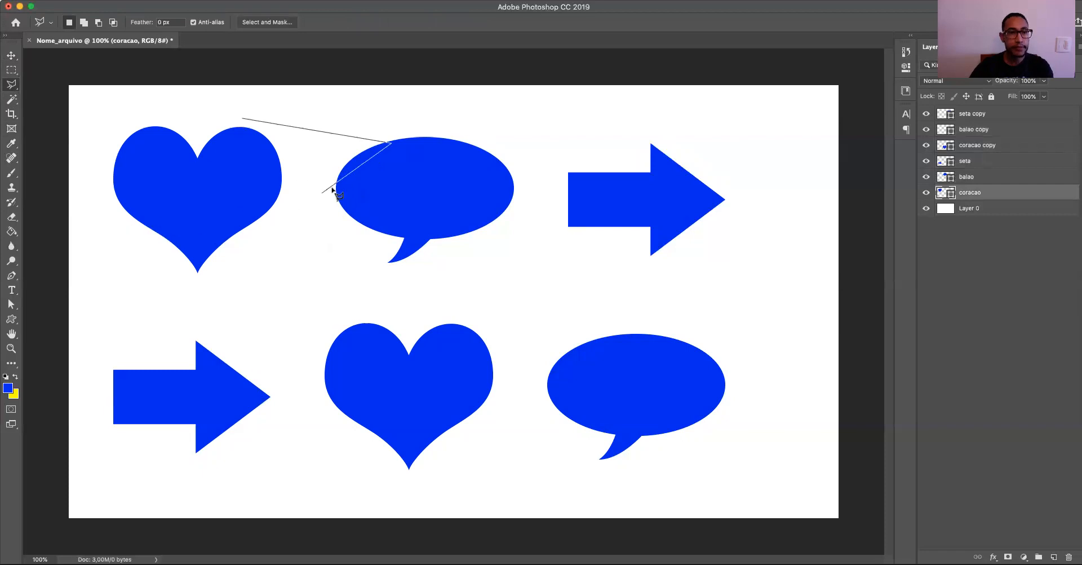
key(ctrl+d)
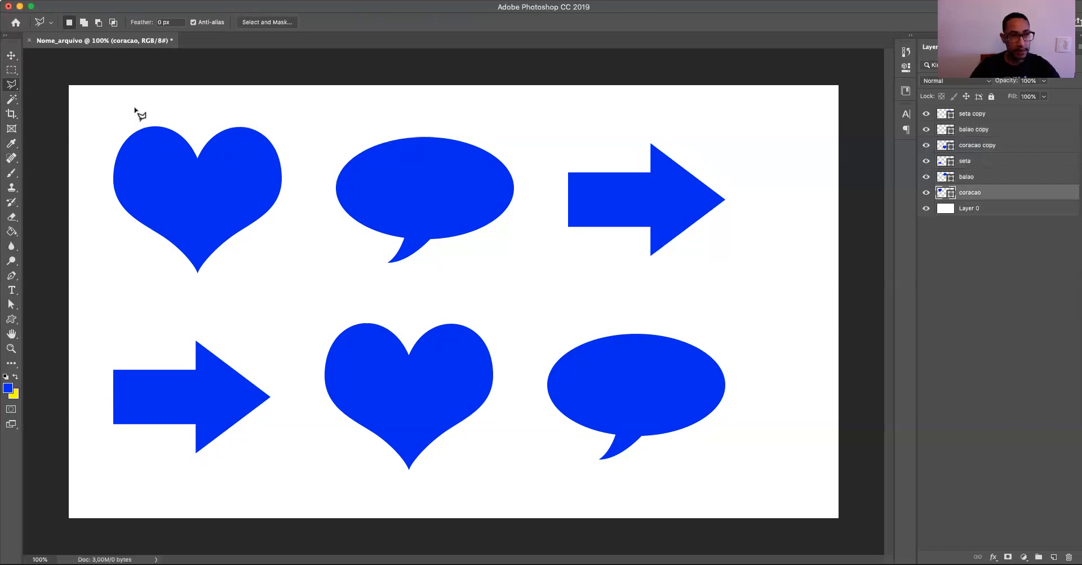
click(11, 55)
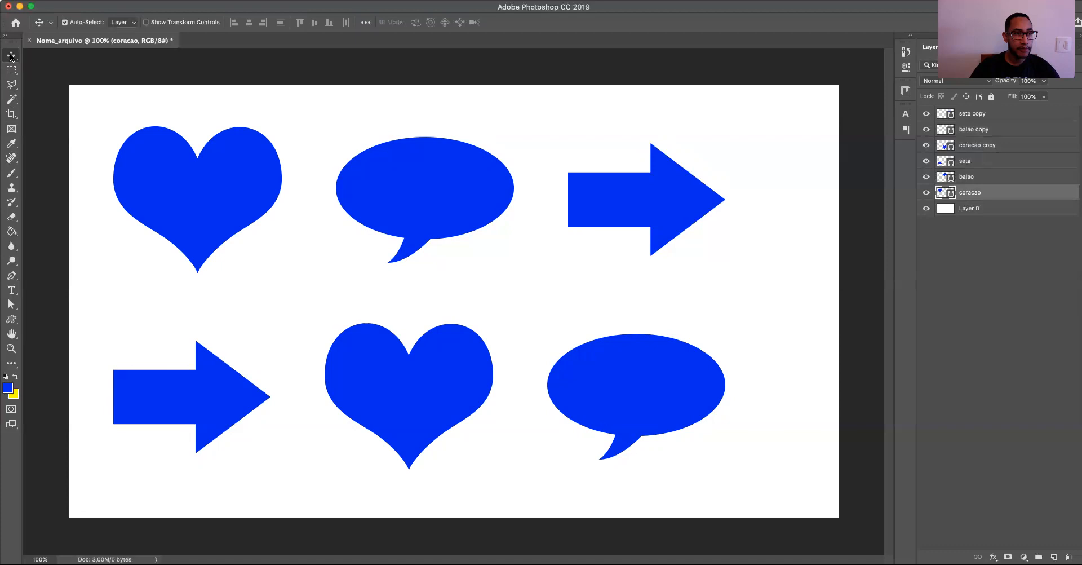
Delete all six heart, speech bubble and arrow layers, and close Nome_arquivo without saving the changes
drag(164, 162, 198, 214)
shift+click(986, 120)
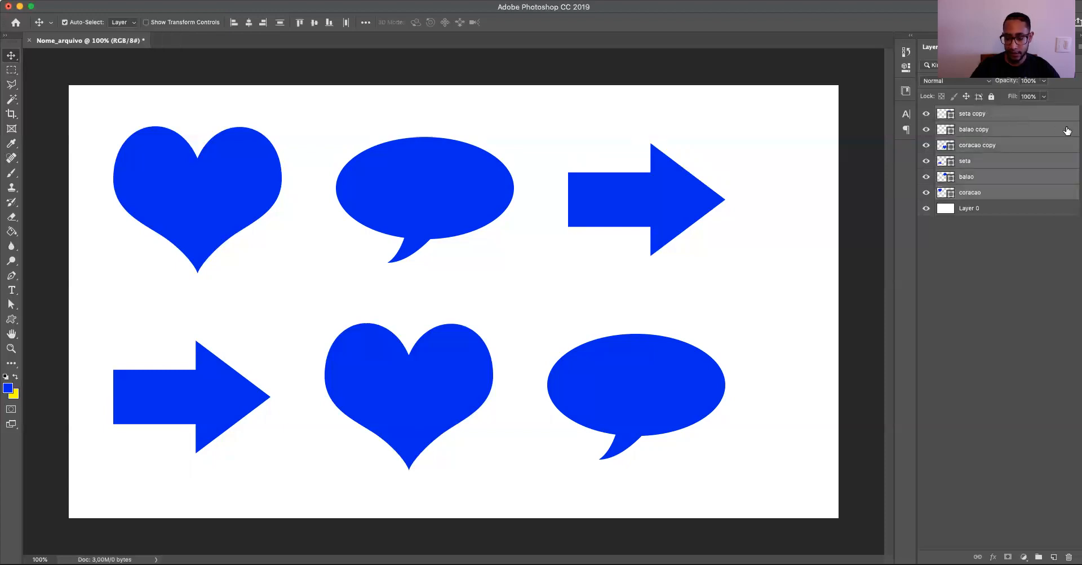
key(Delete)
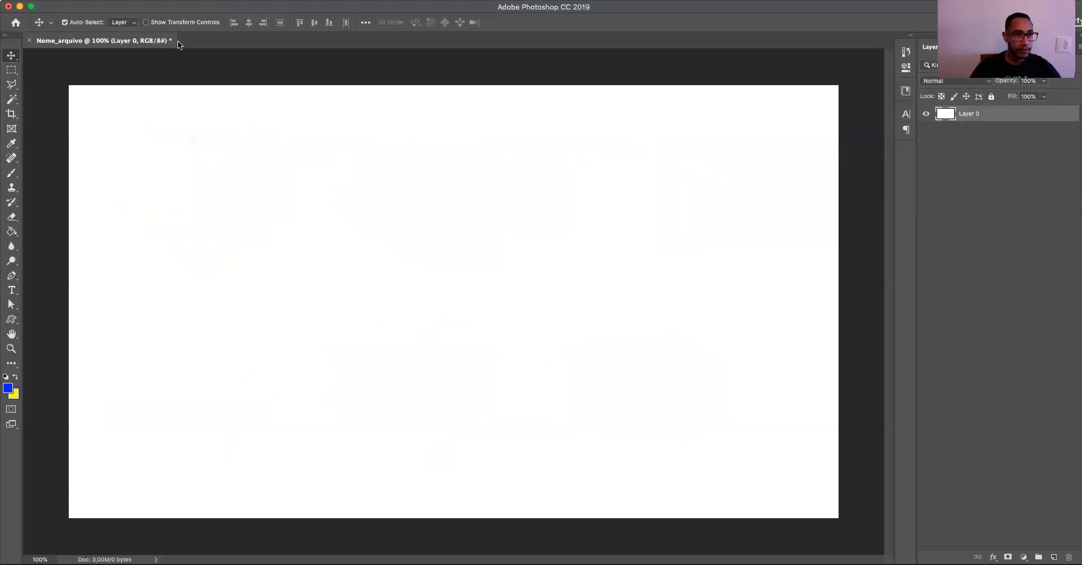
click(29, 40)
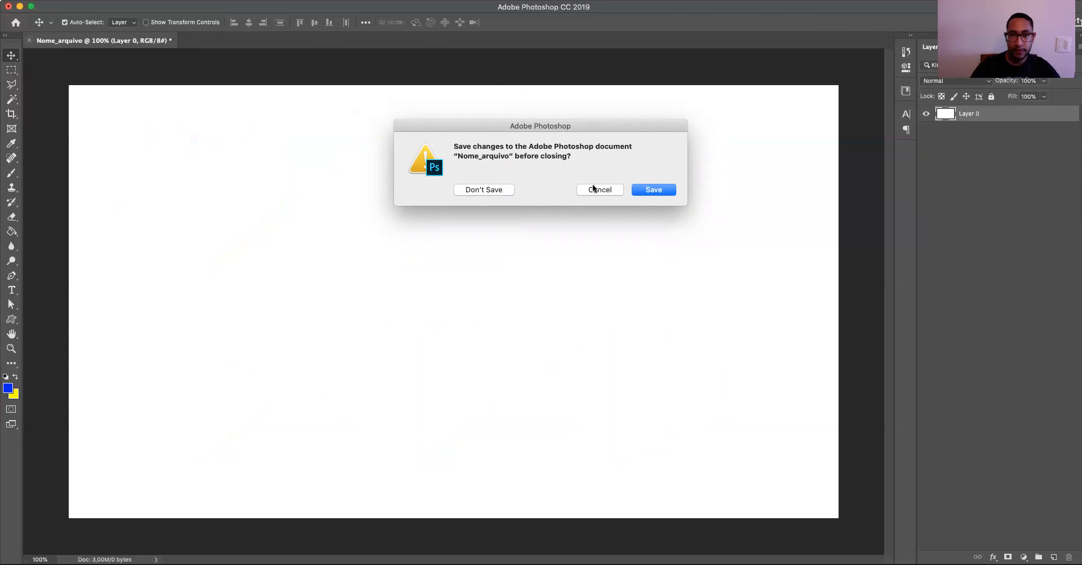
click(488, 190)
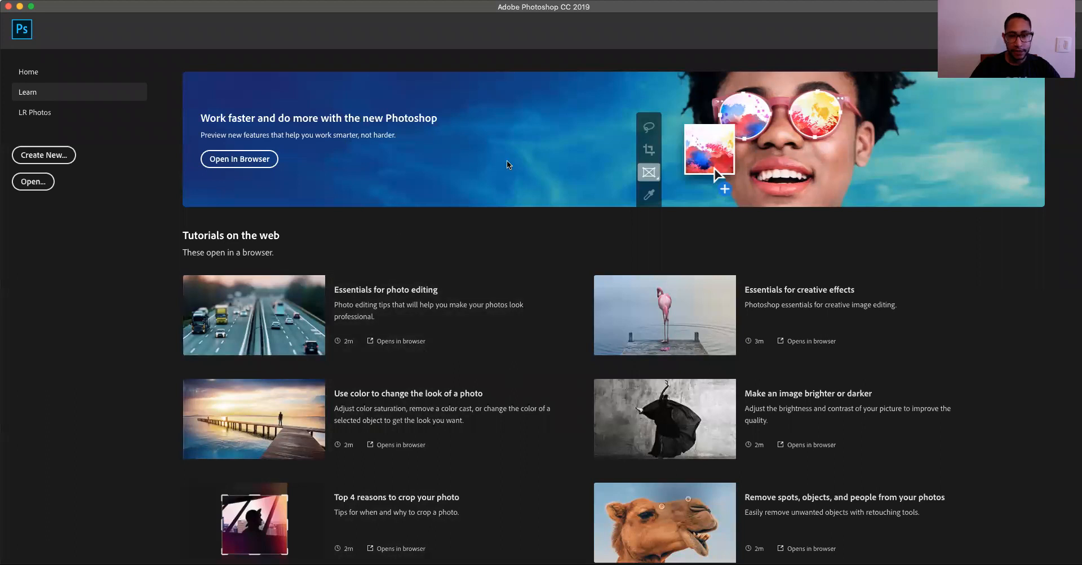
Open the image Quadro-Raspadores-de-Piso-1024-postbit-706.jpg, leaving it as is without colour management
click(456, 564)
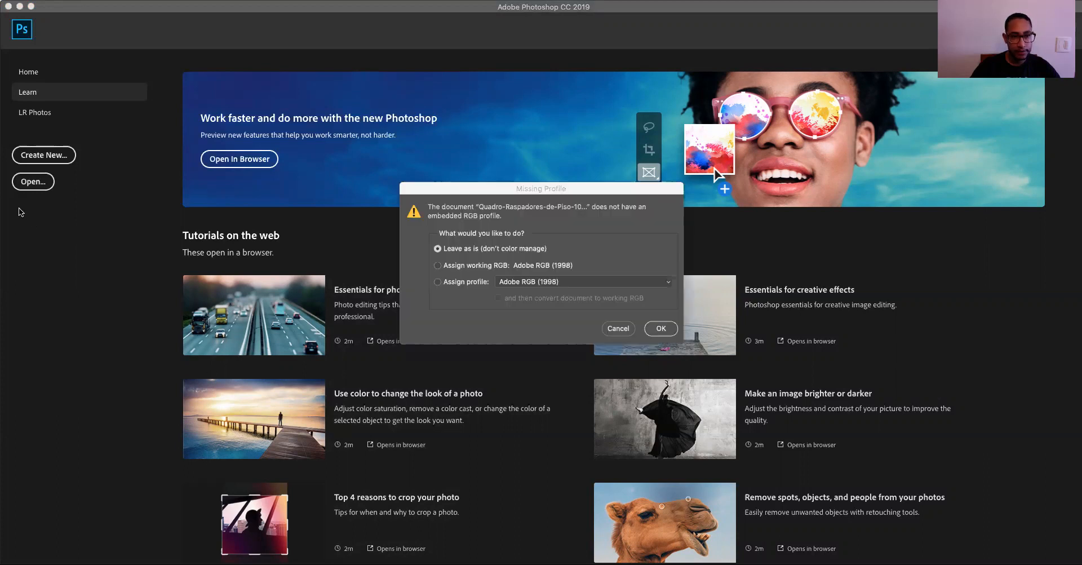
click(662, 329)
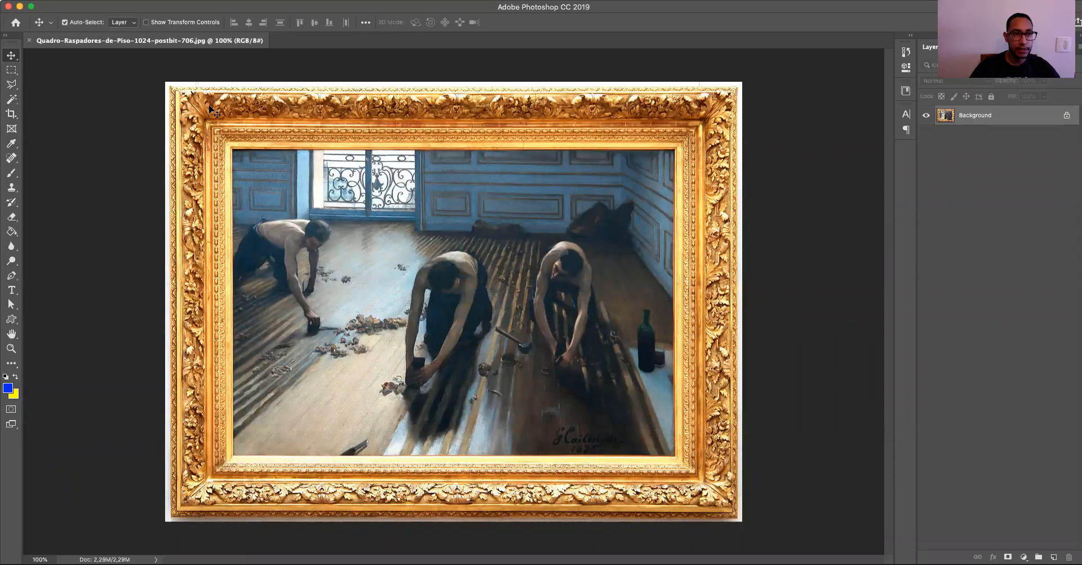
Browse the exercicios folder in Downloads for an image to open, and cancel
click(104, 0)
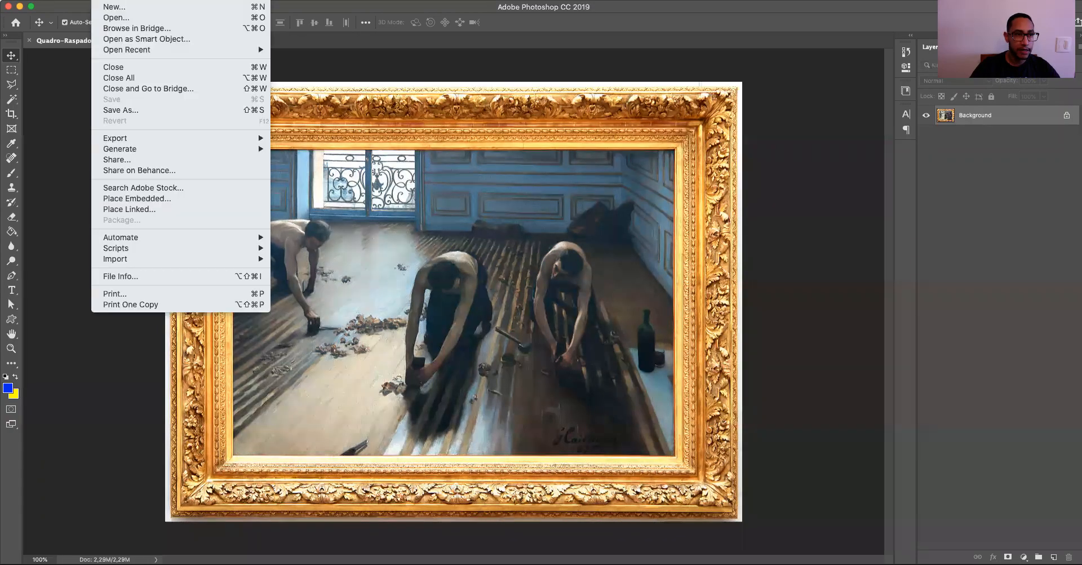
click(417, 153)
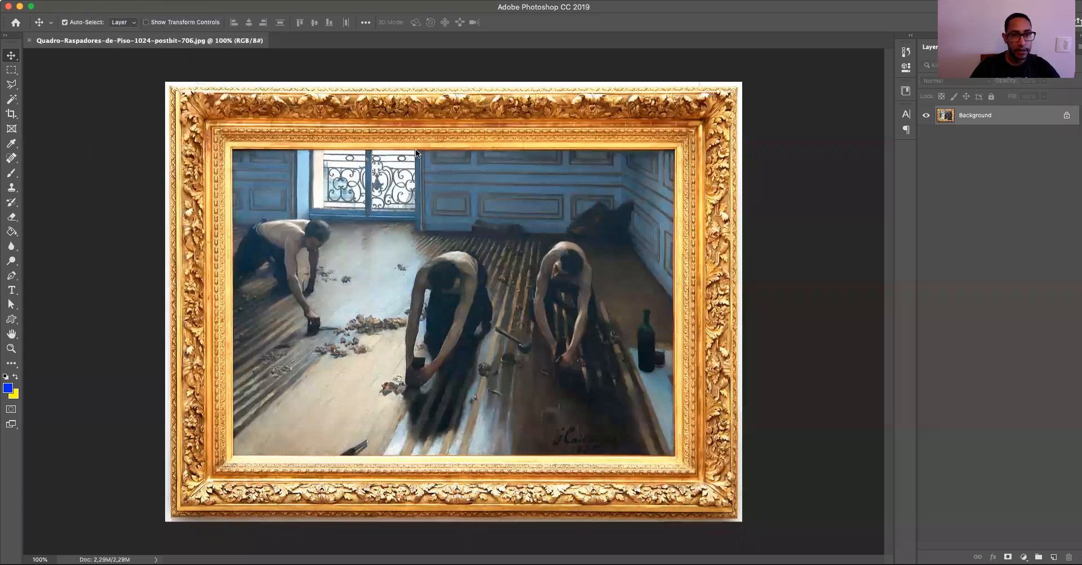
key(super+o)
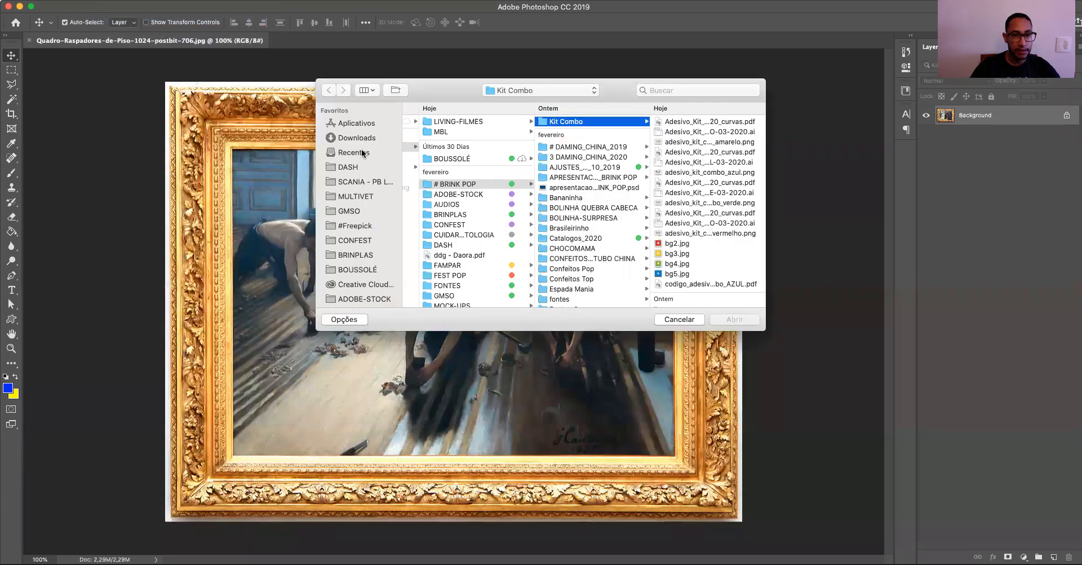
click(366, 138)
click(443, 133)
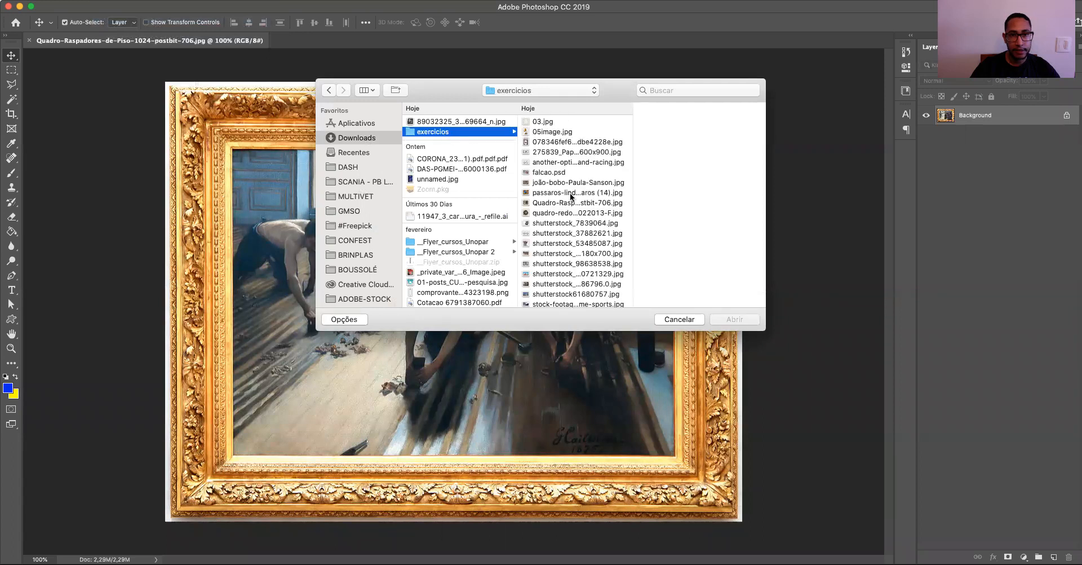
click(693, 321)
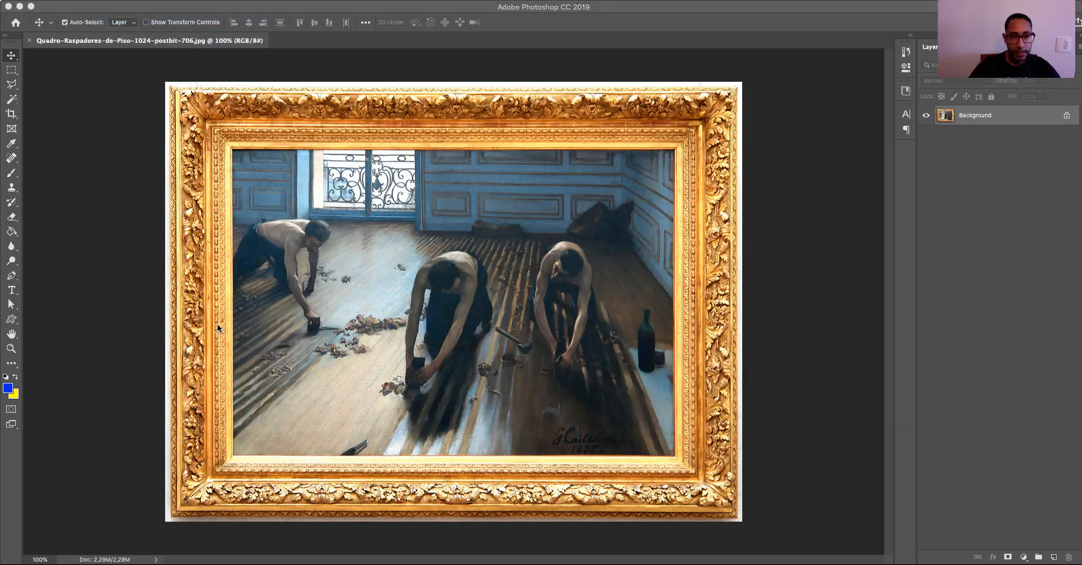
Try placing the Quadro-Raspadores-de-Piso image into the open document as a new layer, and delete that layer
drag(306, 354, 484, 252)
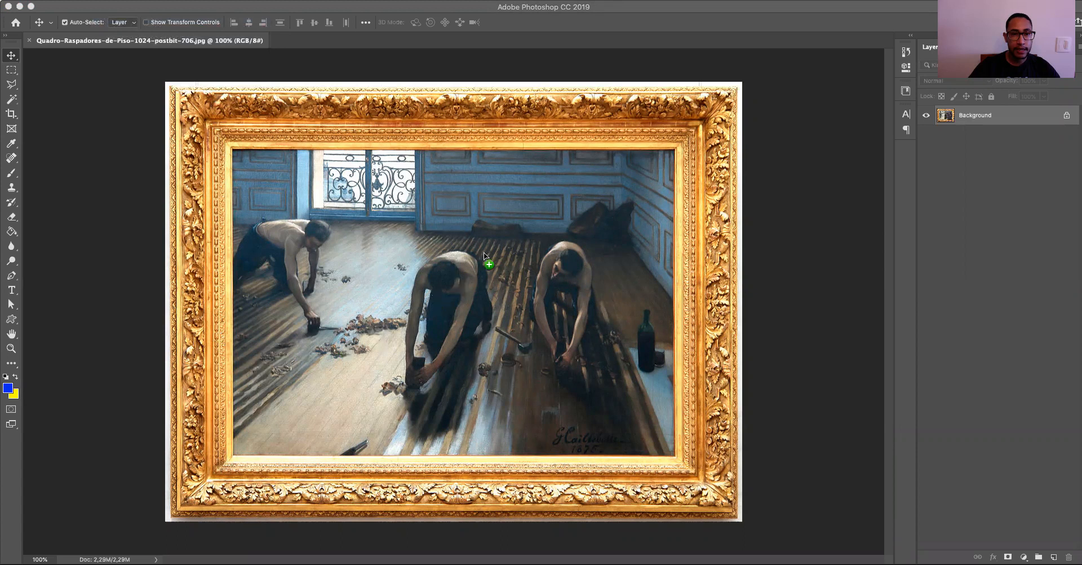
drag(513, 219, 514, 218)
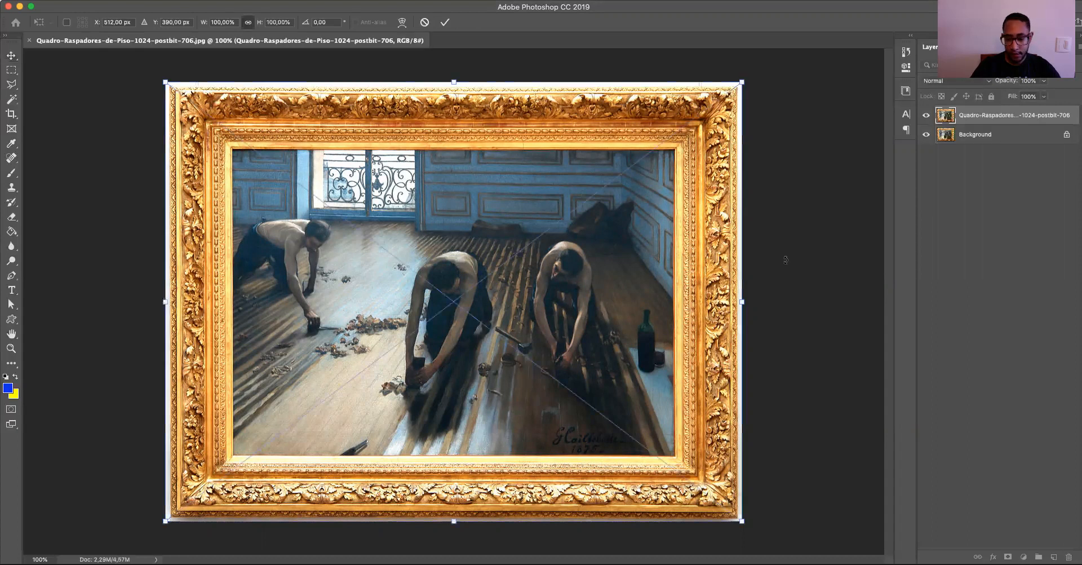
key(Return)
key(Delete)
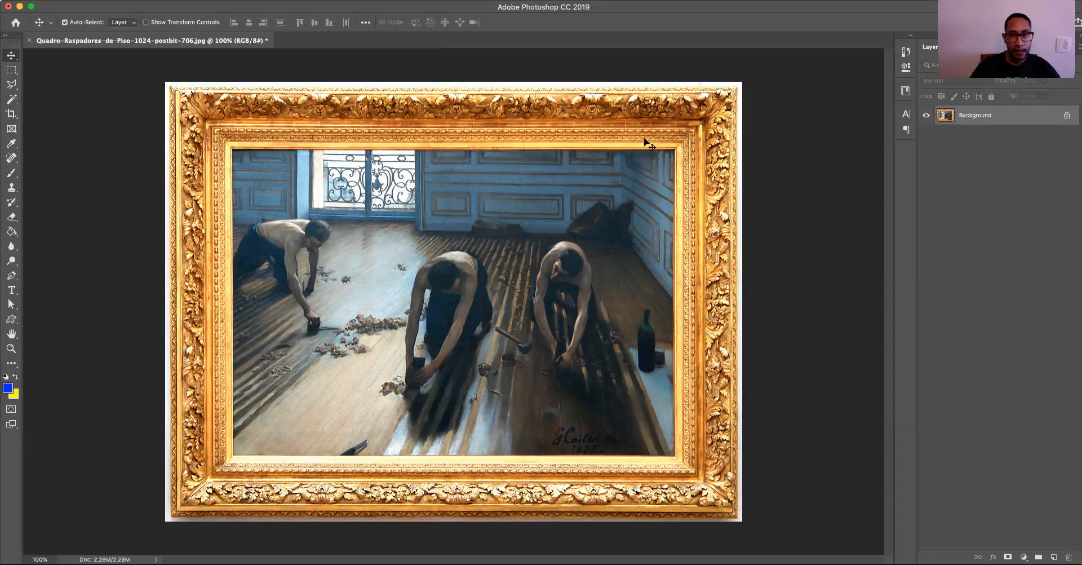
Choose the Rectangular Marquee tool, try a selection around the painting inside the golden frame, and clear it
click(17, 73)
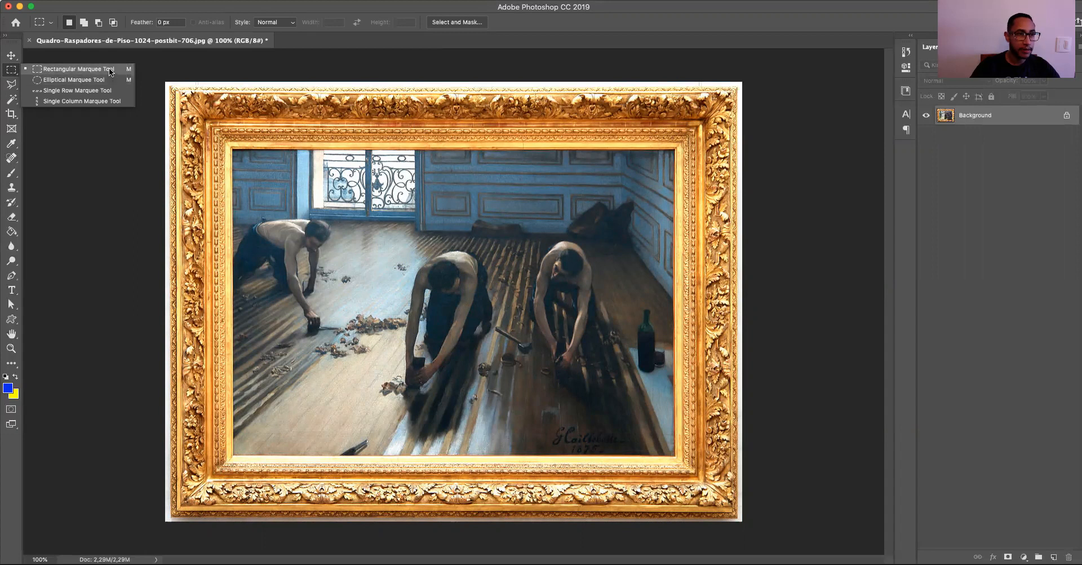
click(74, 71)
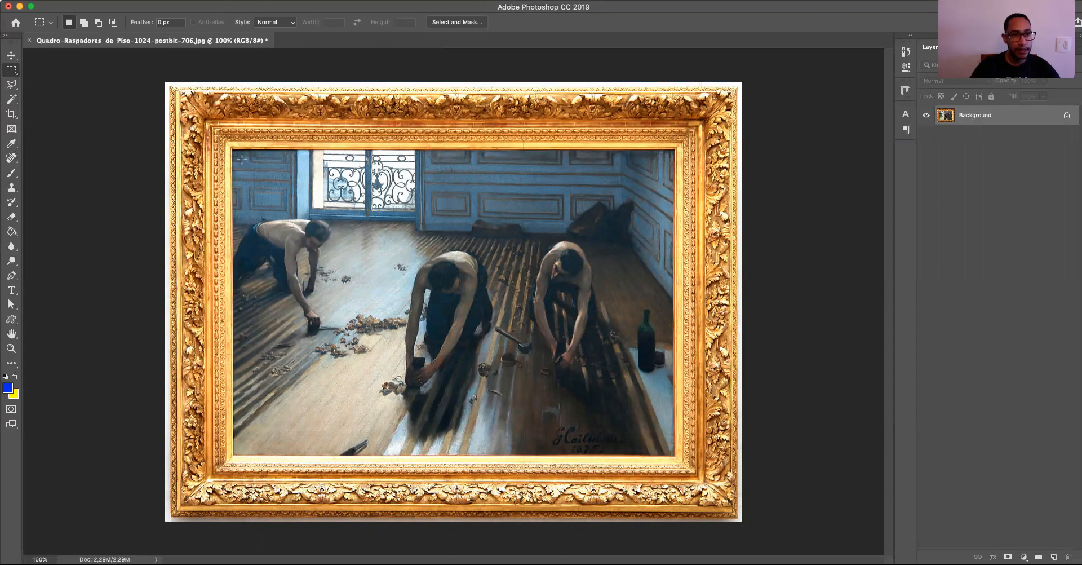
right_click(12, 71)
click(108, 71)
mouse_move(232, 147)
mouse_down()
mouse_move(285, 191)
mouse_move(602, 369)
mouse_move(653, 415)
mouse_move(673, 455)
mouse_up()
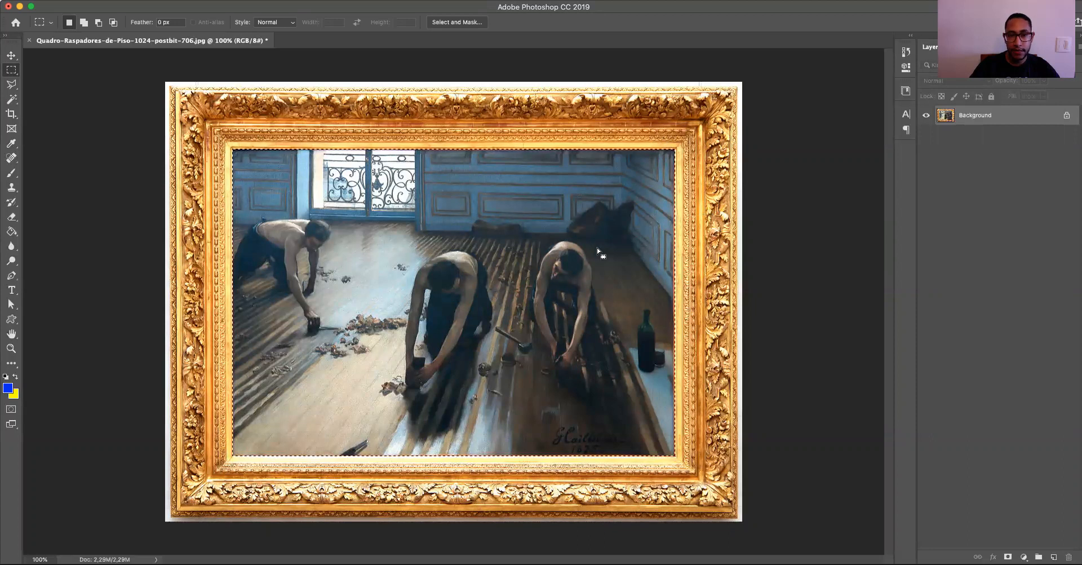
click(433, 250)
Unlock the Background layer, trying it once with an undo, to make it a regular editable layer
click(1066, 115)
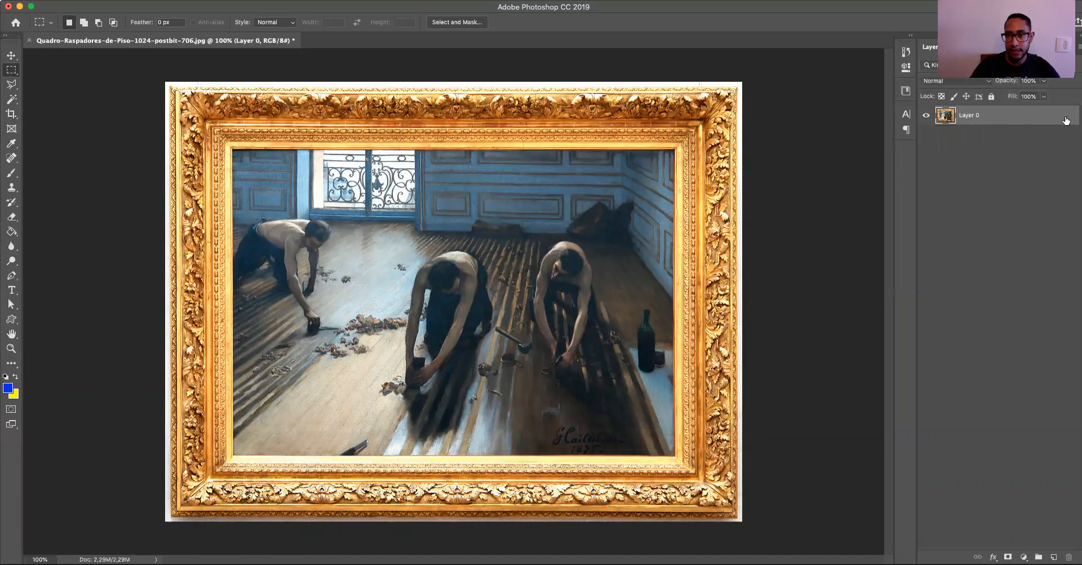
key(super+z)
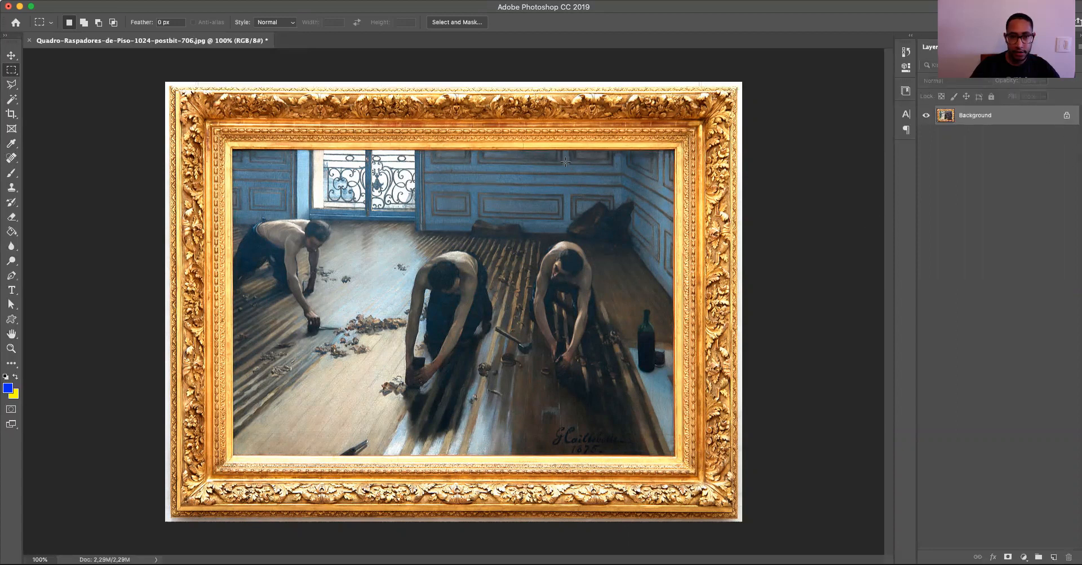
click(1067, 117)
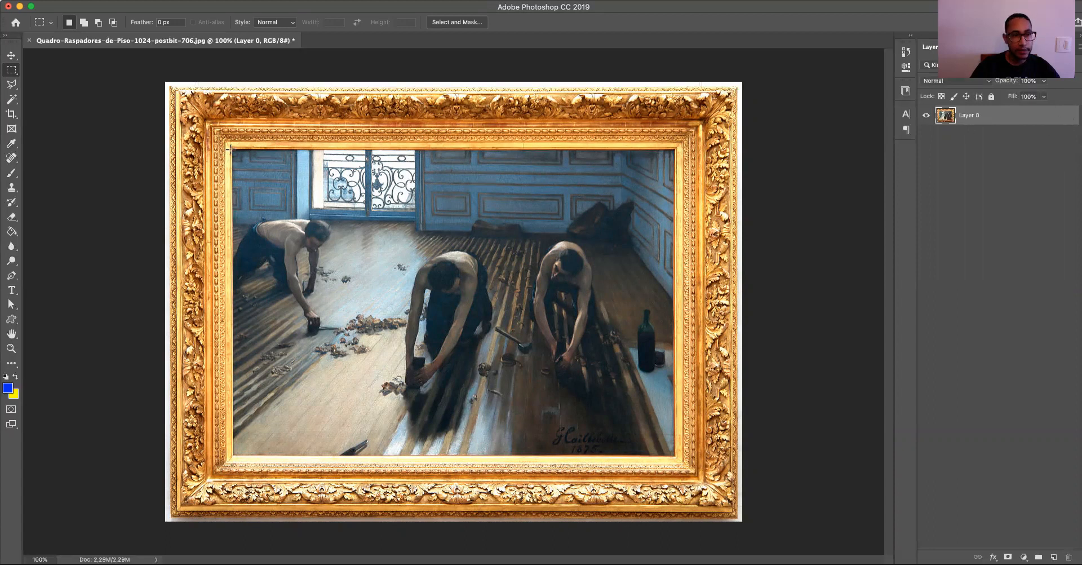
Draw a rough rectangular marquee over the painting, starting at its upper-left corner and extending below it onto the frame
mouse_move(230, 148)
mouse_down()
mouse_move(592, 361)
mouse_move(675, 456)
mouse_up()
click(456, 271)
mouse_move(232, 148)
mouse_down()
mouse_move(275, 207)
mouse_move(654, 484)
mouse_move(663, 508)
mouse_move(672, 478)
mouse_up()
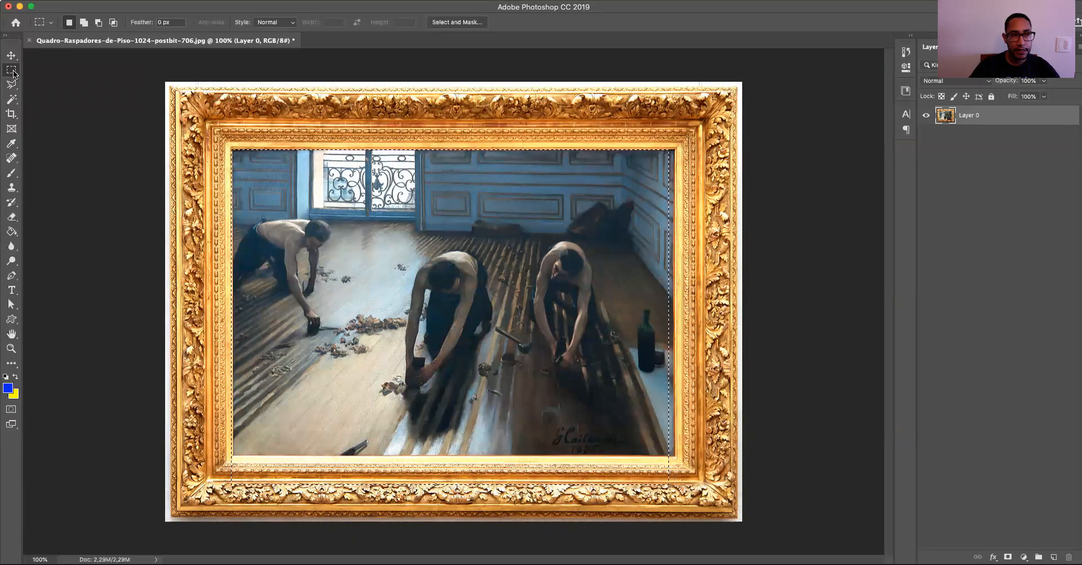
Adjust the marquee with Transform Selection until all four edges fit the painting's opening inside the frame, and apply it
right_click(436, 209)
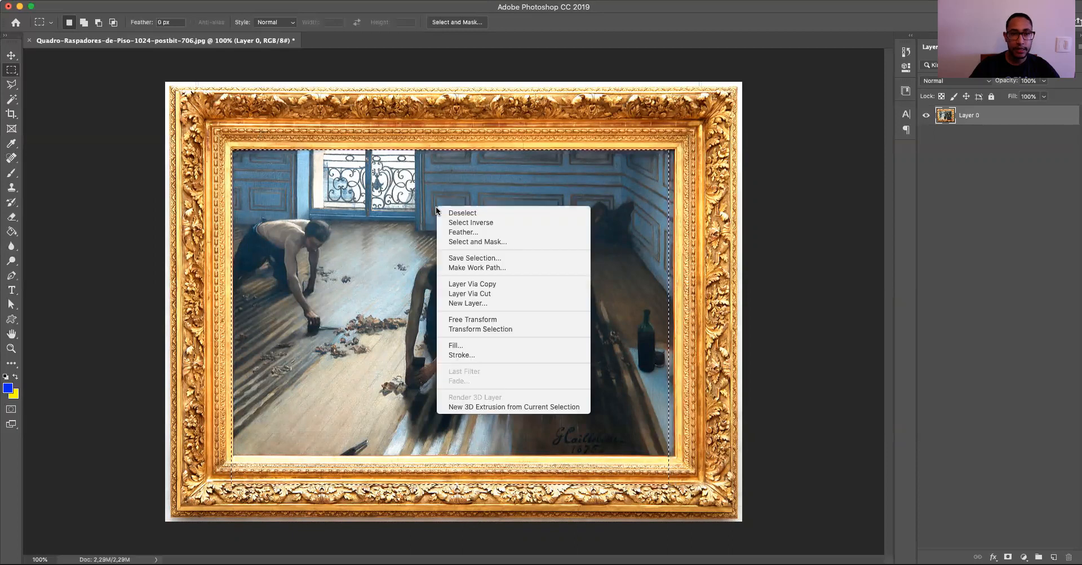
click(505, 330)
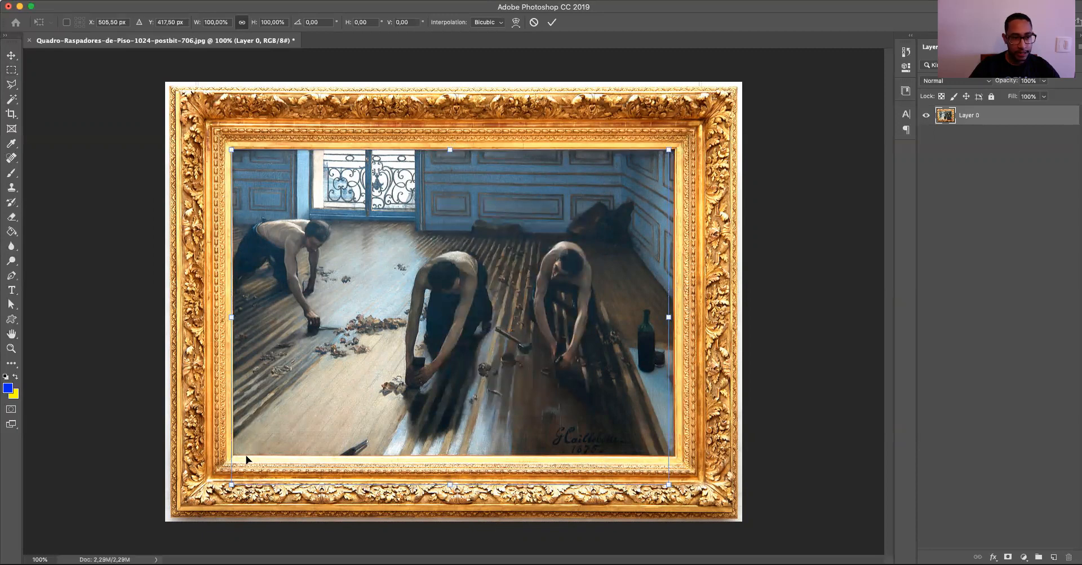
drag(669, 485, 629, 453)
drag(630, 302, 672, 302)
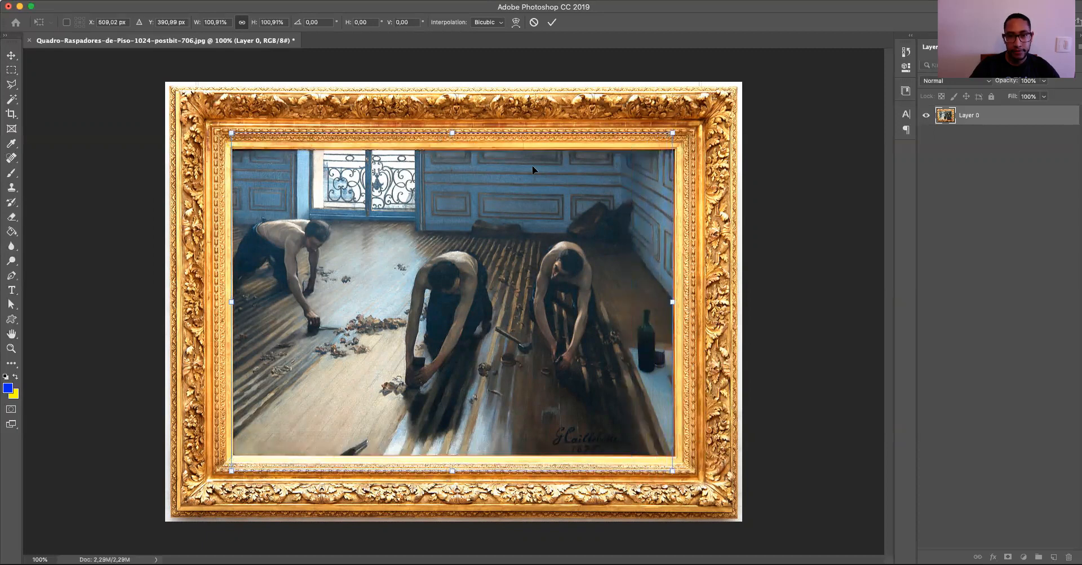
drag(453, 133, 453, 149)
drag(452, 472, 453, 458)
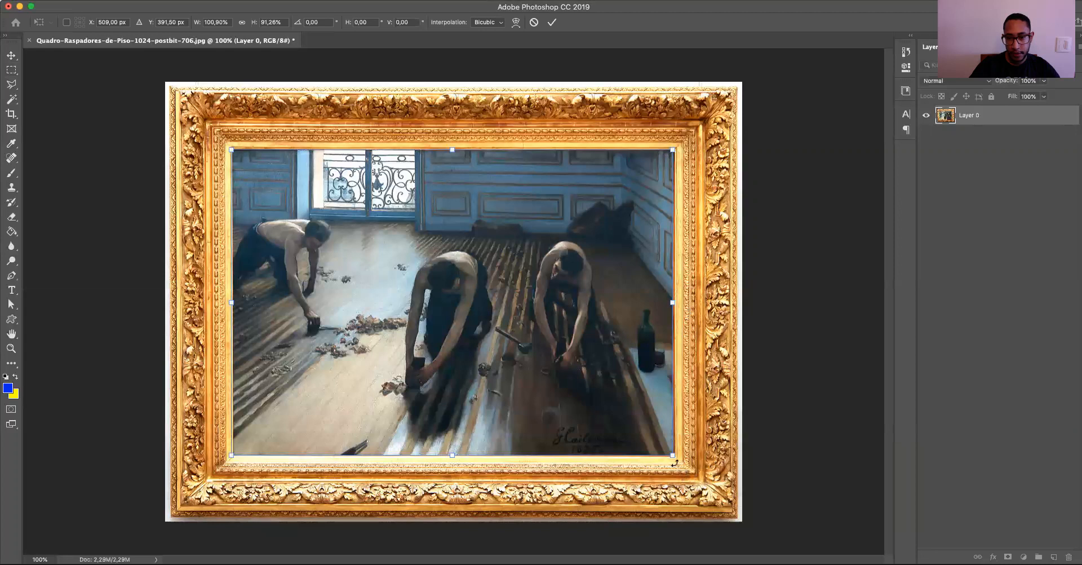
drag(674, 455, 635, 416)
mouse_move(582, 349)
mouse_down()
mouse_move(615, 415)
mouse_move(677, 458)
mouse_up()
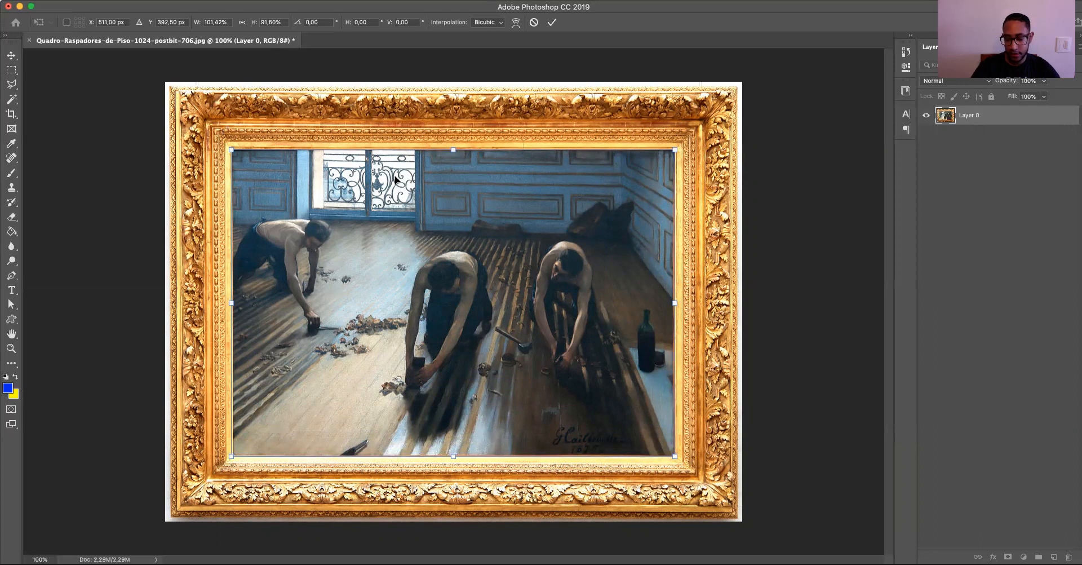
key(Return)
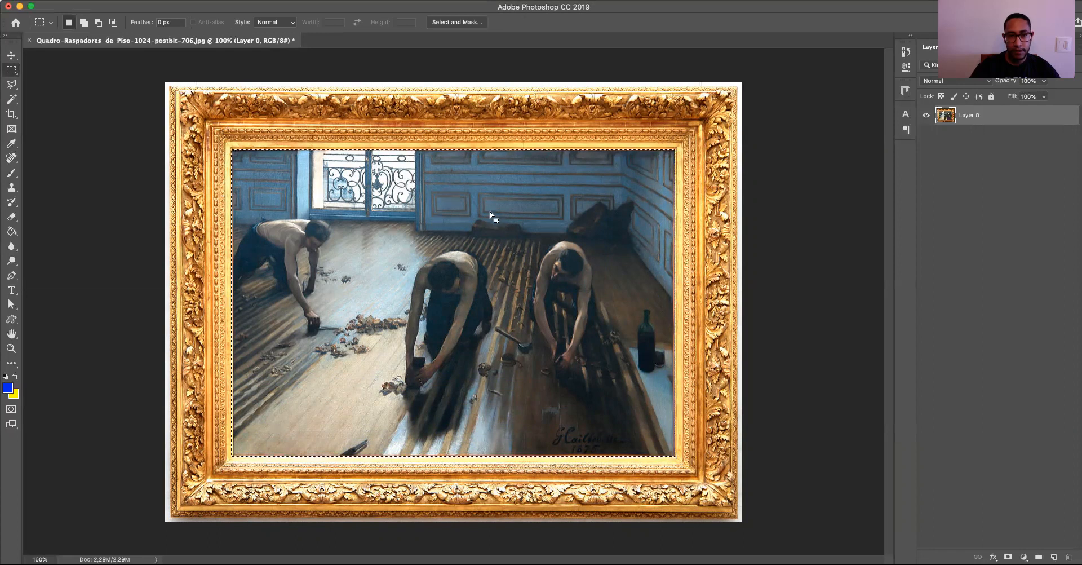
Recheck the marquee's fit with Transform Selection, try deleting the painting inside the frame, and undo the deletion
right_click(454, 214)
click(532, 336)
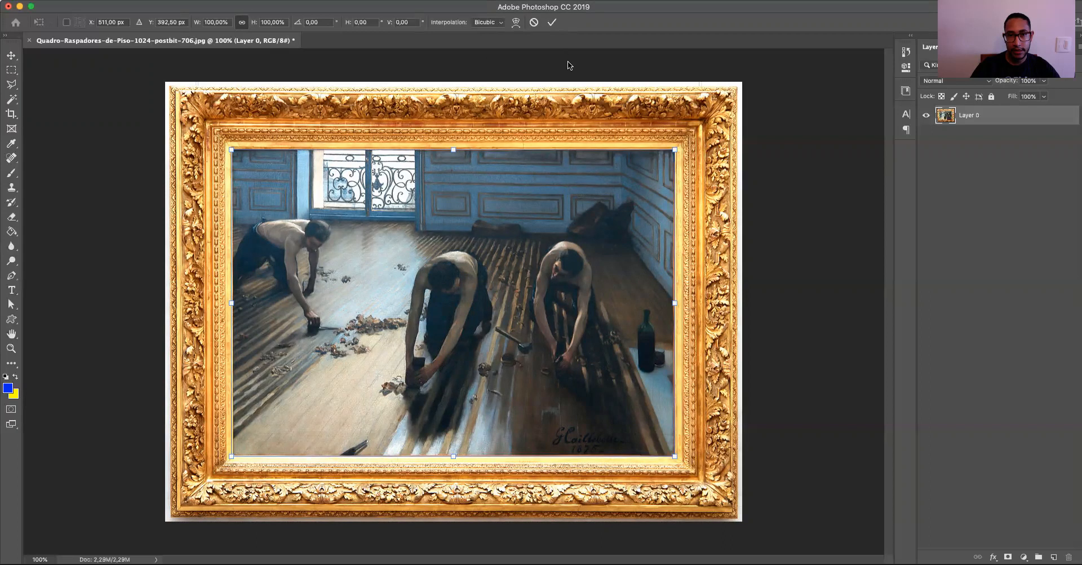
key(Return)
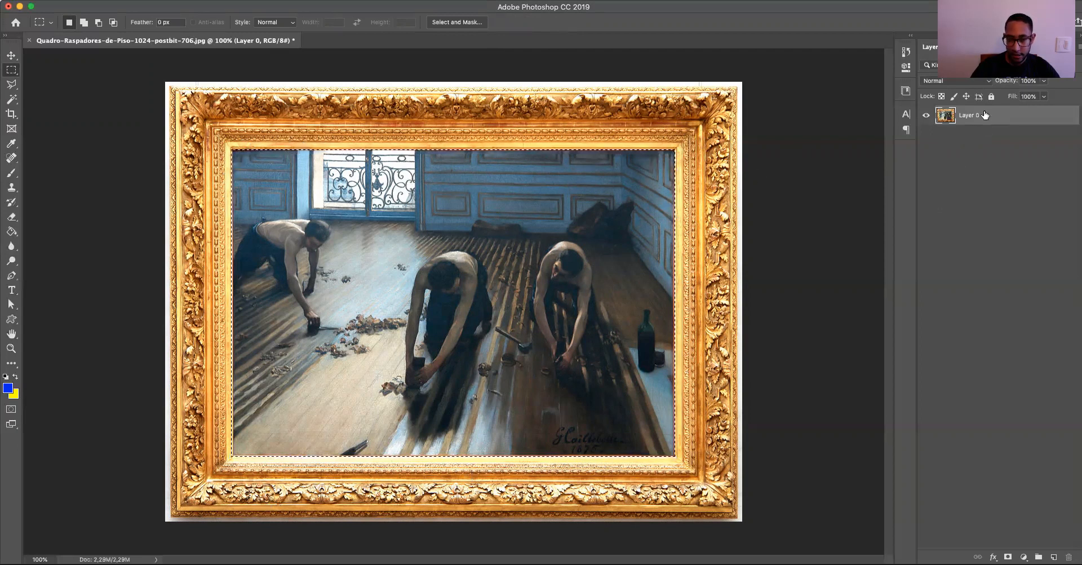
key(Delete)
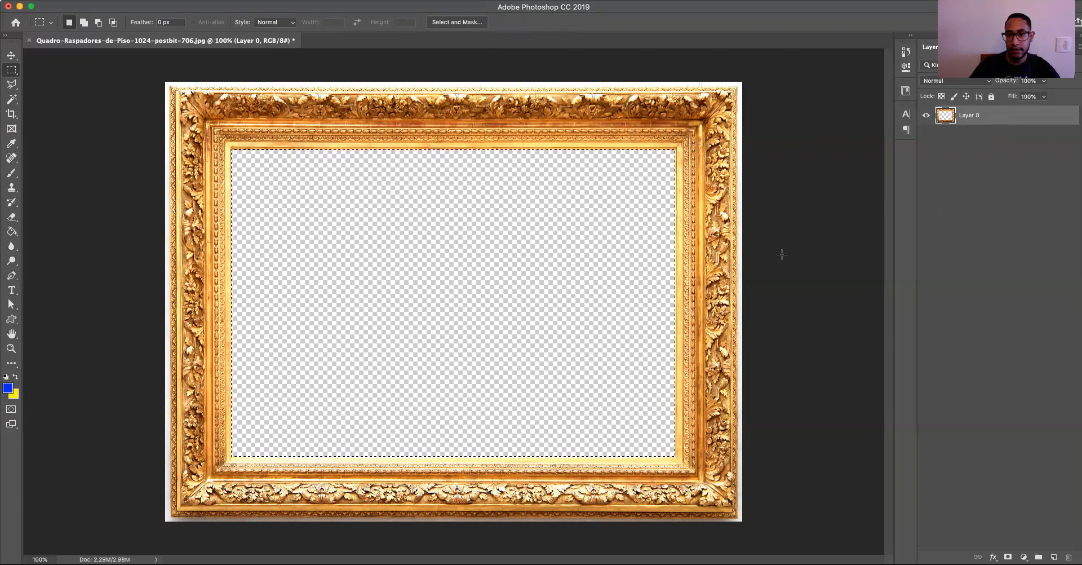
key(super+z)
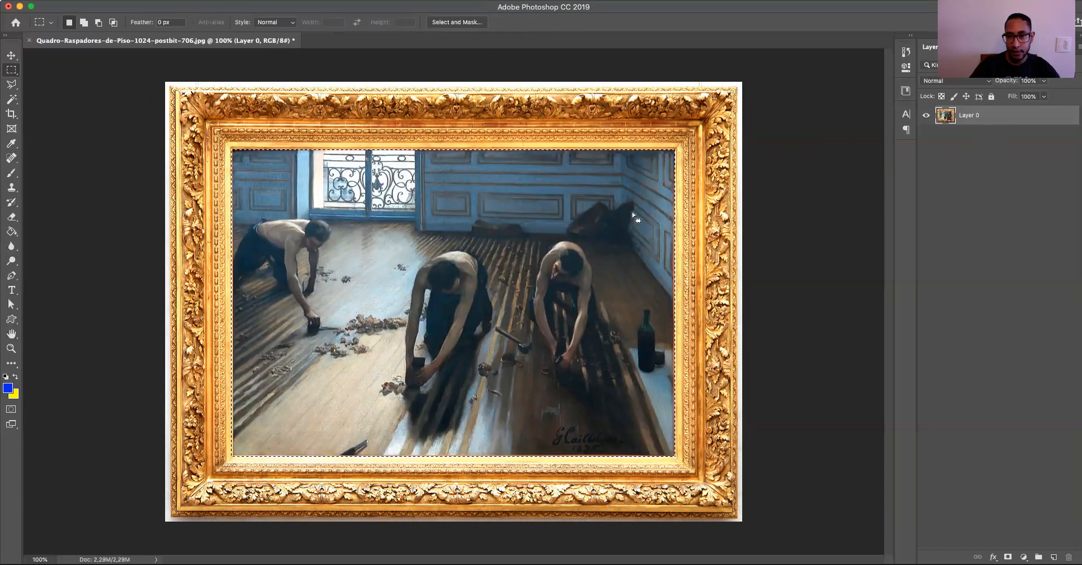
Copy the selected painting inside the frame to a new layer and check both layers by toggling their visibility
key(super+j)
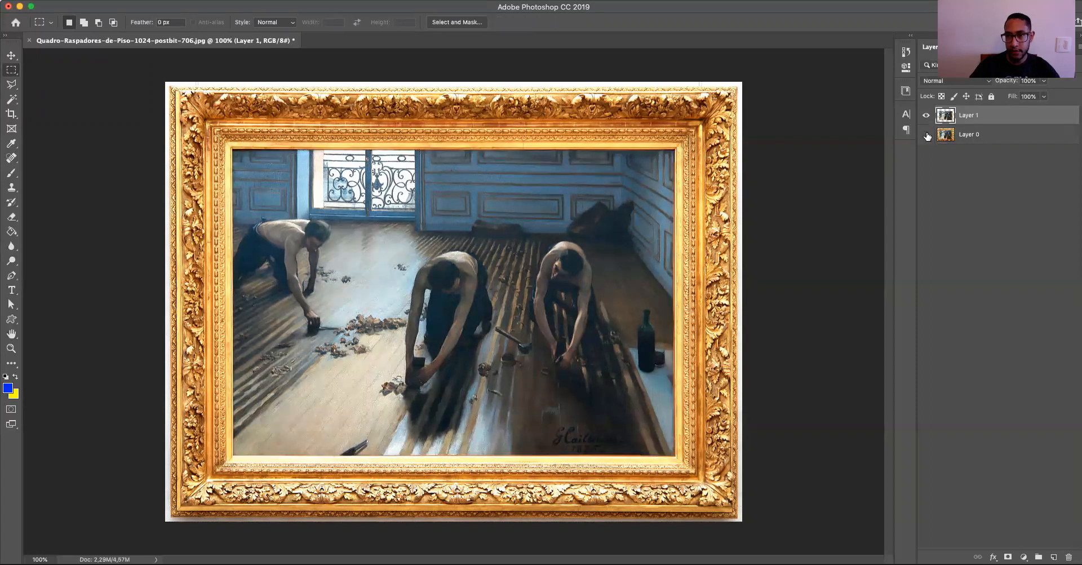
click(927, 135)
click(927, 134)
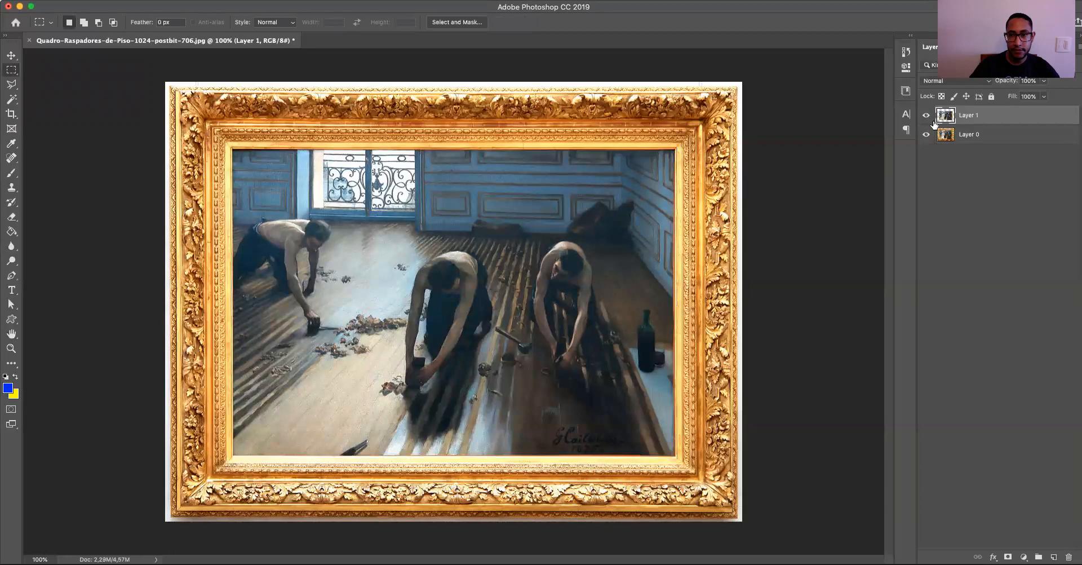
click(927, 116)
click(928, 116)
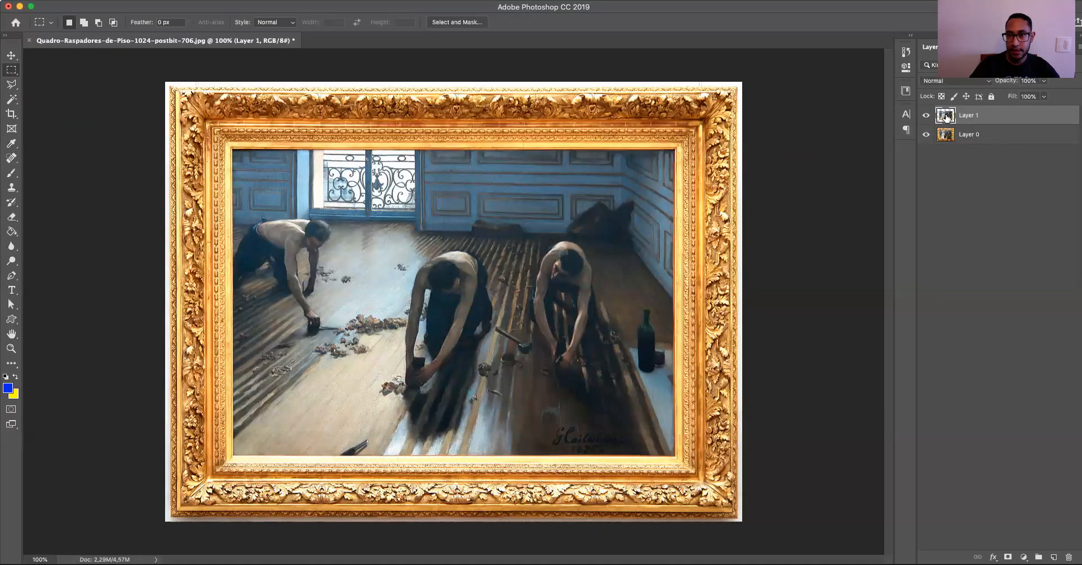
Load the outline of Layer 1 as a selection, delete that area from the frame on Layer 0 and deselect
super+click(949, 116)
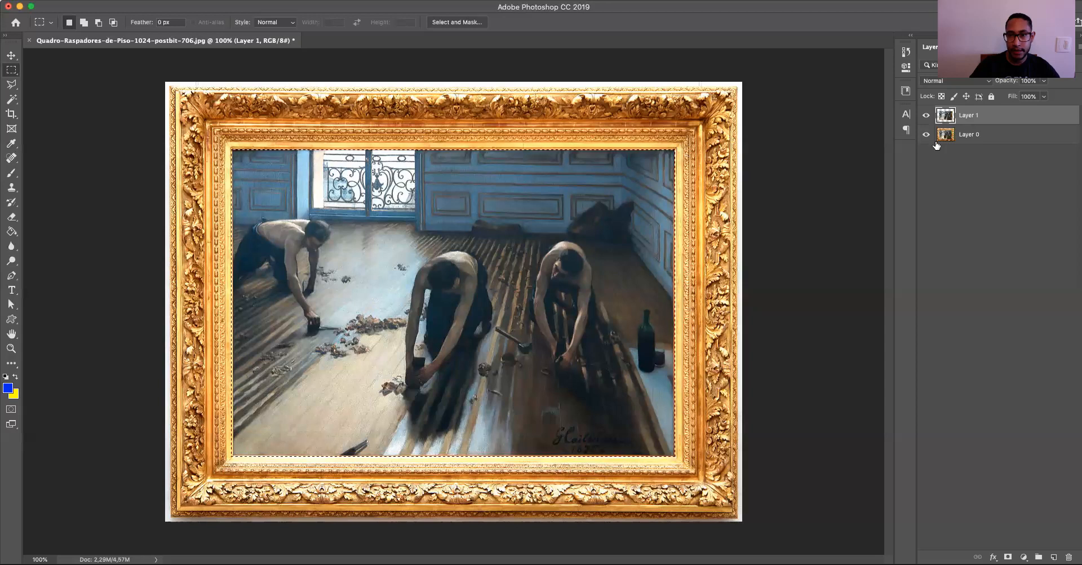
click(1007, 140)
key(BackSpace)
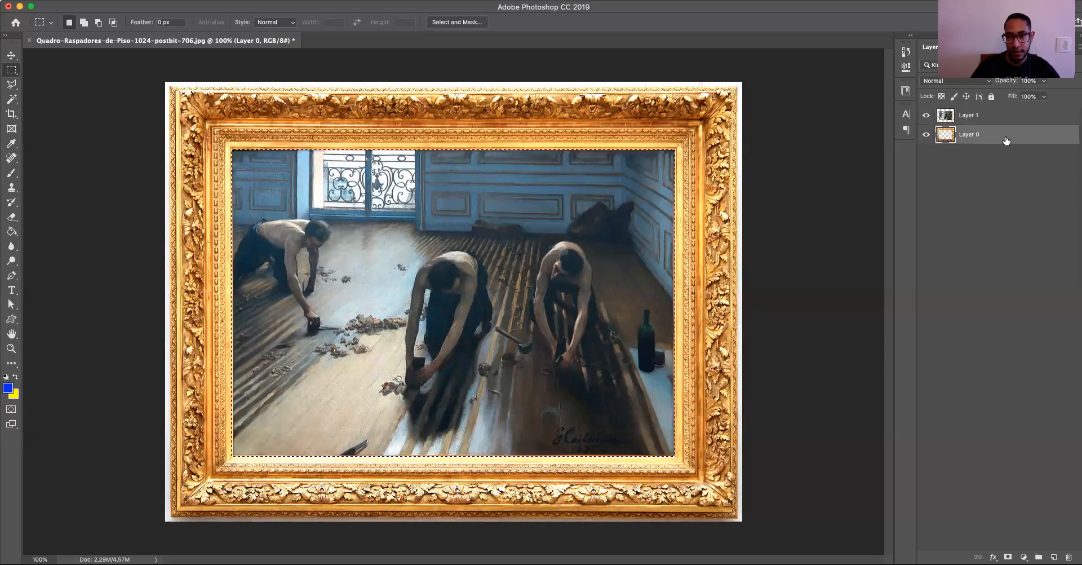
key(super+d)
key(v)
Check the separated painting and frame by toggling the visibility of Layer 1 and Layer 0
click(983, 117)
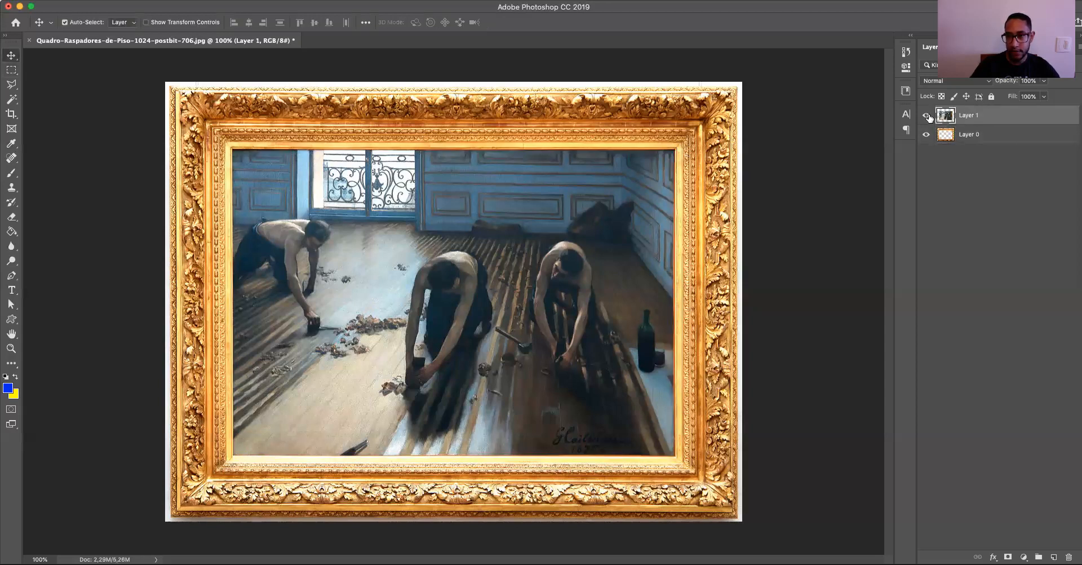
click(926, 116)
click(926, 135)
click(927, 135)
click(927, 115)
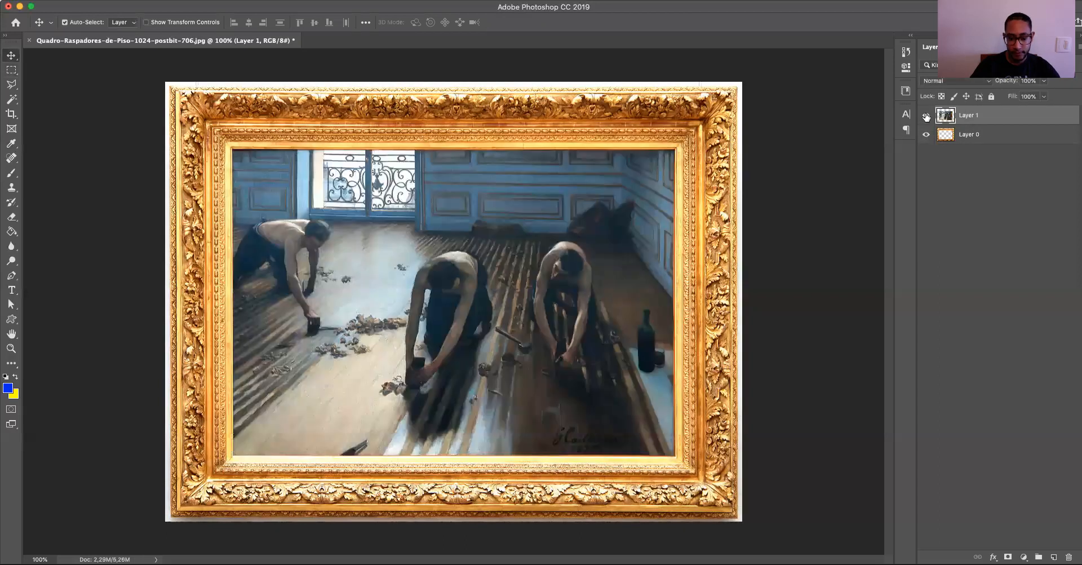
Hide the painting layer and add a new empty layer beneath the frame on Layer 0
click(987, 136)
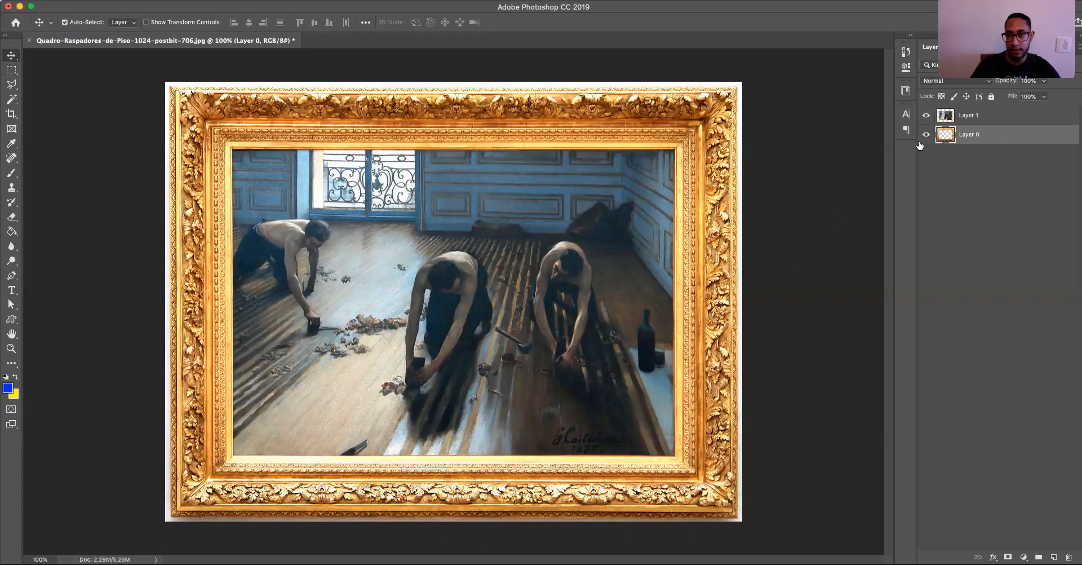
click(926, 115)
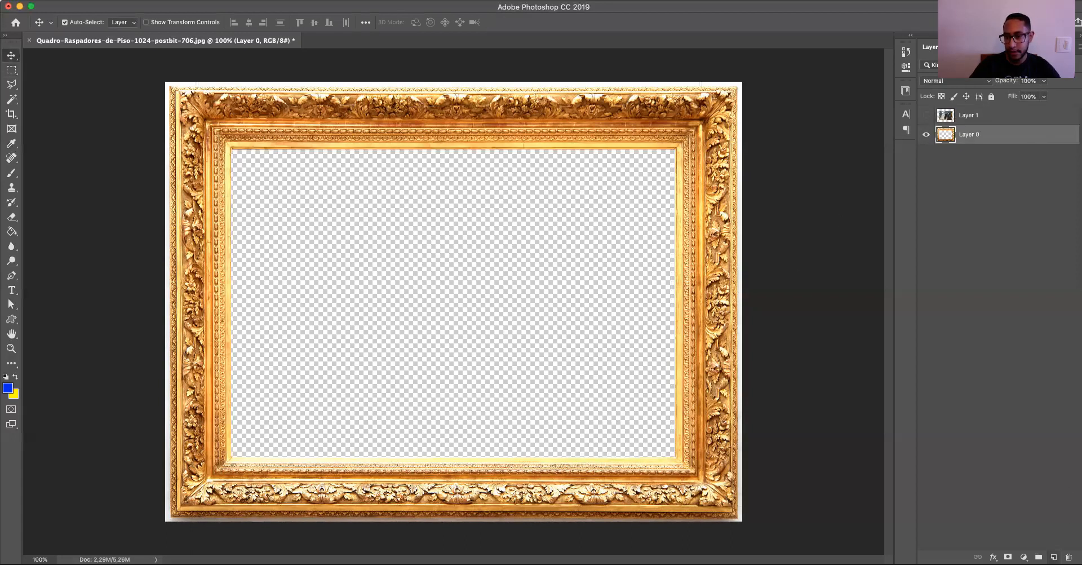
click(1053, 557)
drag(981, 138, 998, 161)
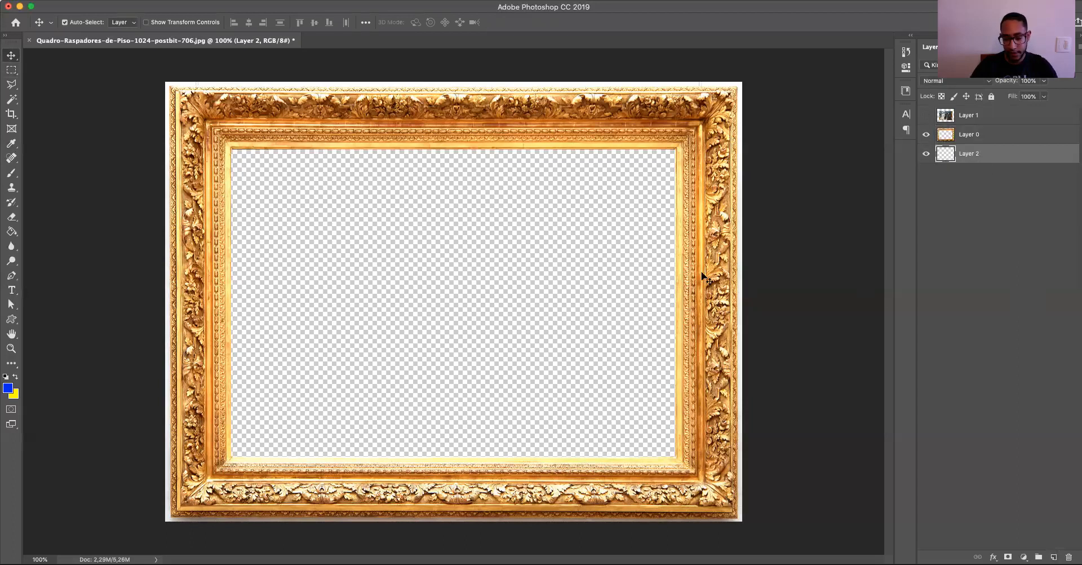
Fill a rectangle reaching just past the frame's opening on Layer 2 with yellow and refill it with the blue foreground colour
key(m)
drag(690, 138, 215, 470)
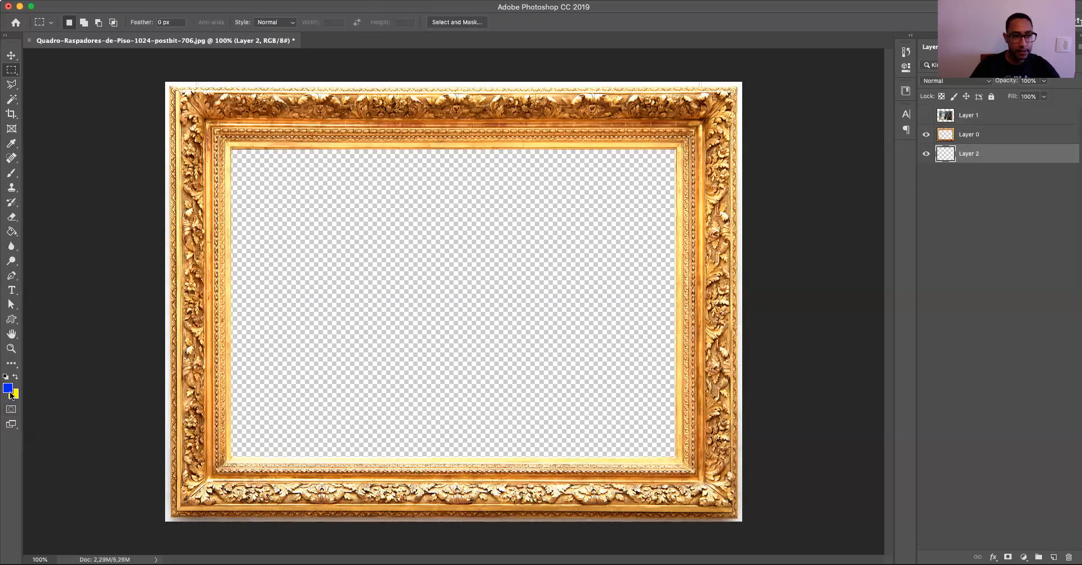
key(super+BackSpace)
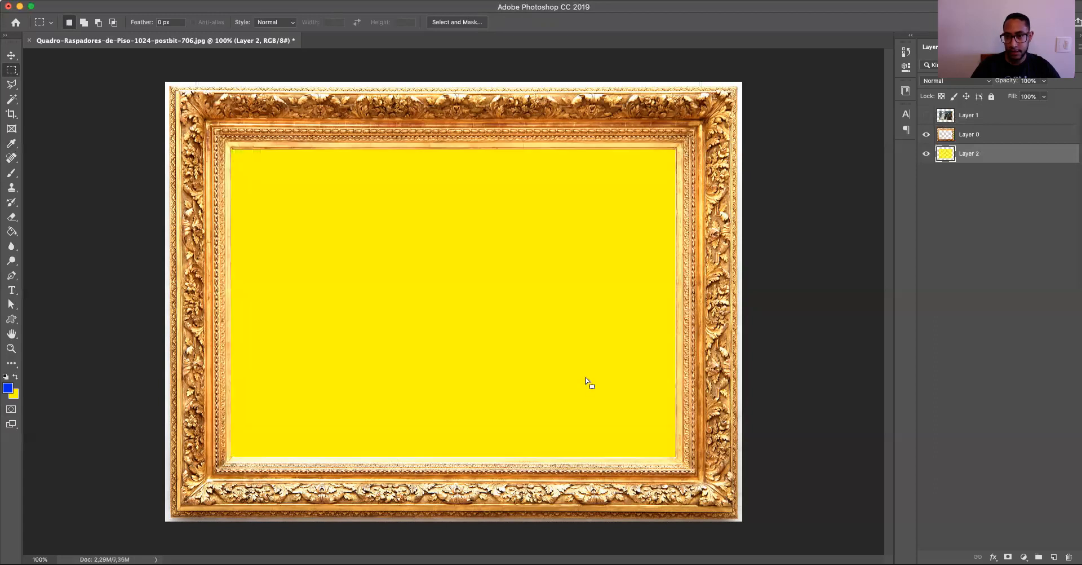
key(alt+BackSpace)
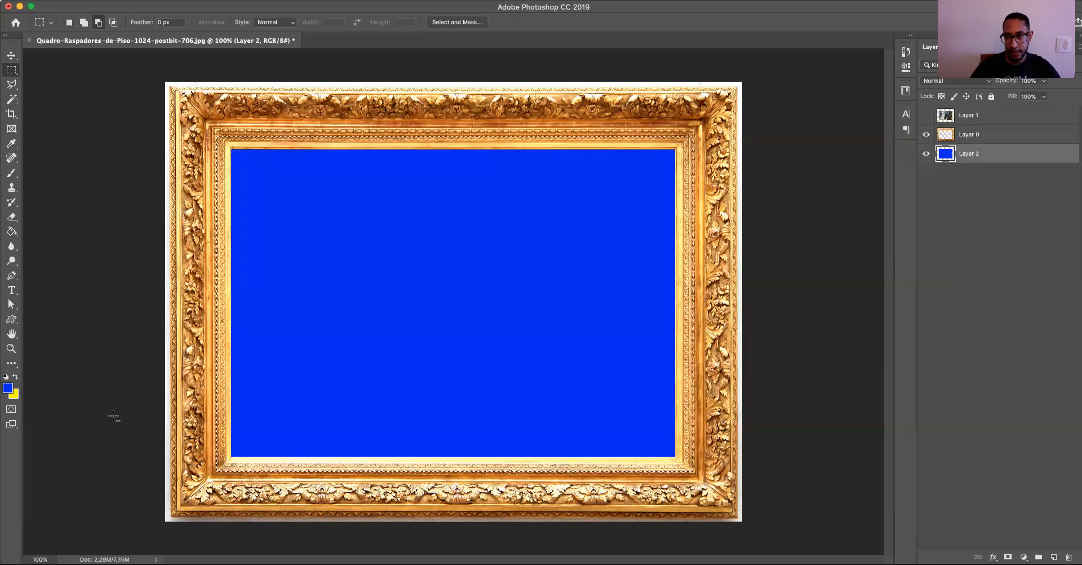
key(v)
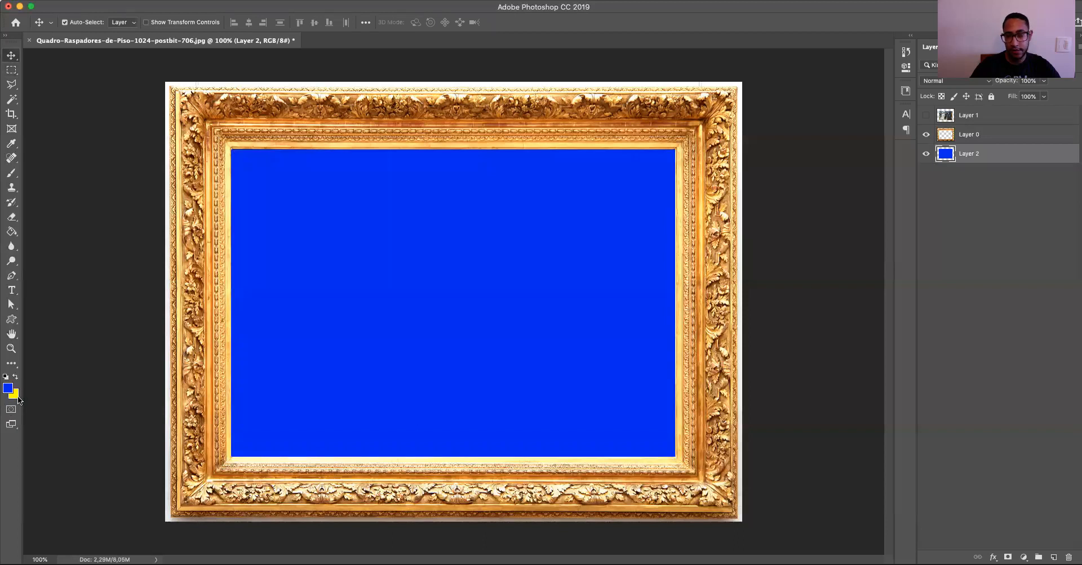
Examine how the blue fill sits behind the frame by toggling the visibility of Layer 2 and Layer 0
click(927, 153)
click(928, 153)
click(927, 153)
click(928, 154)
click(926, 136)
click(926, 135)
click(926, 135)
click(926, 135)
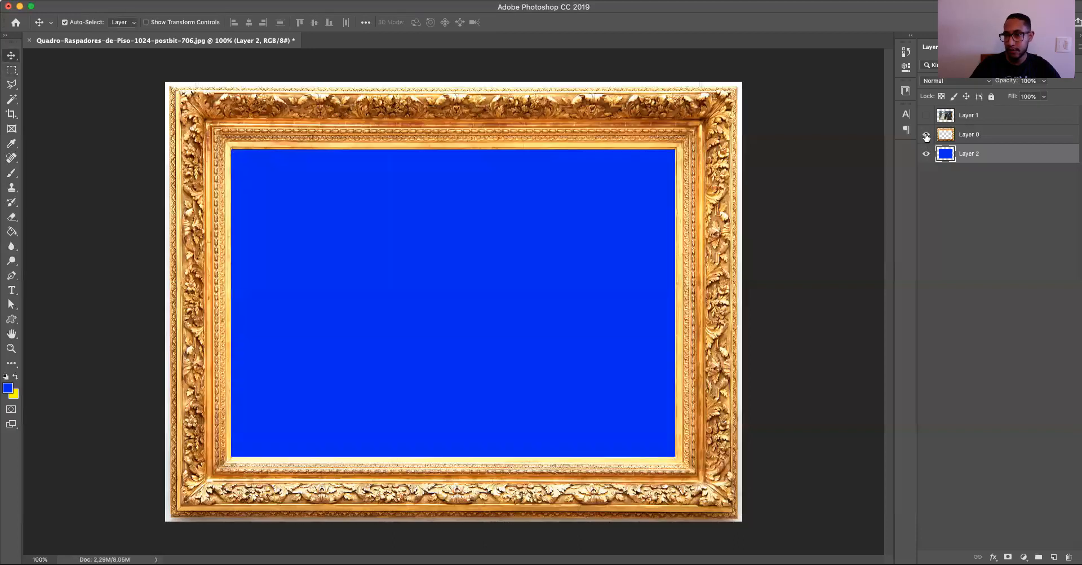
Hide the frame and blue fill layers, and show and select only the painting on Layer 1
drag(928, 136, 926, 154)
click(926, 115)
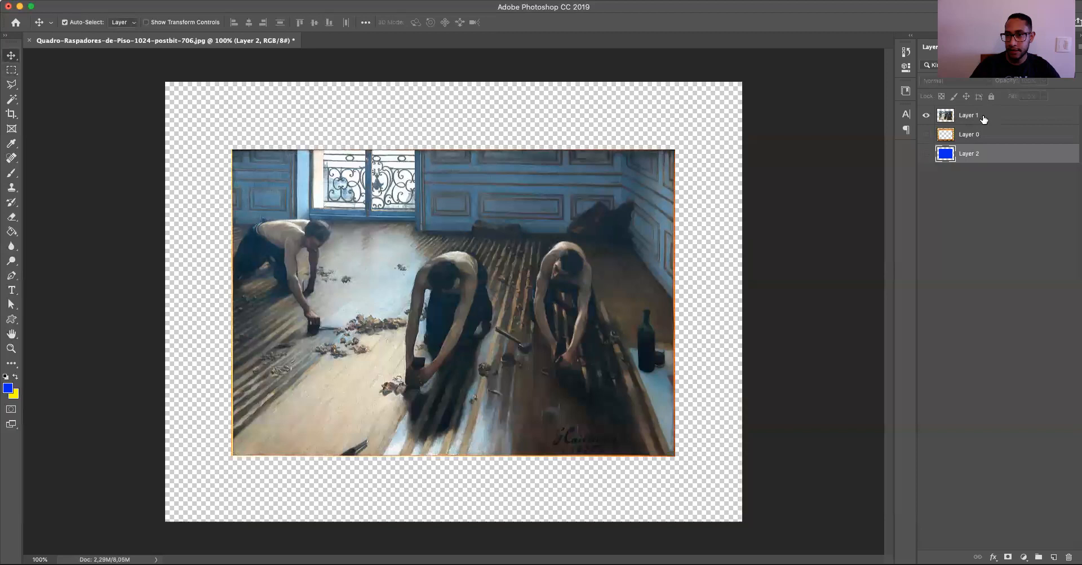
click(938, 117)
click(928, 115)
click(927, 116)
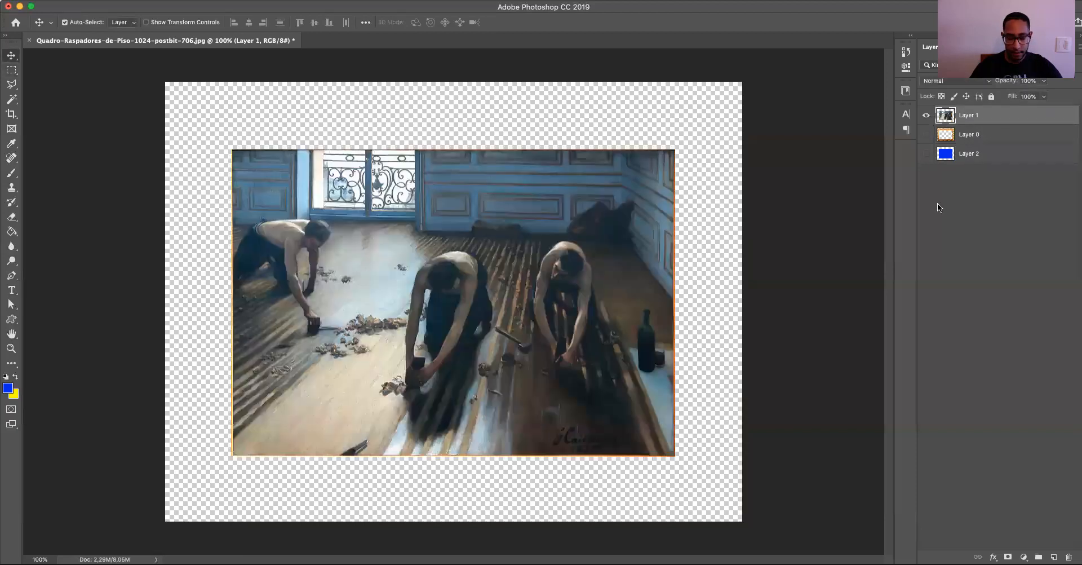
Open the round painting without colour management and draw an elliptical marquee selection around its black centre disc
click(12, 69)
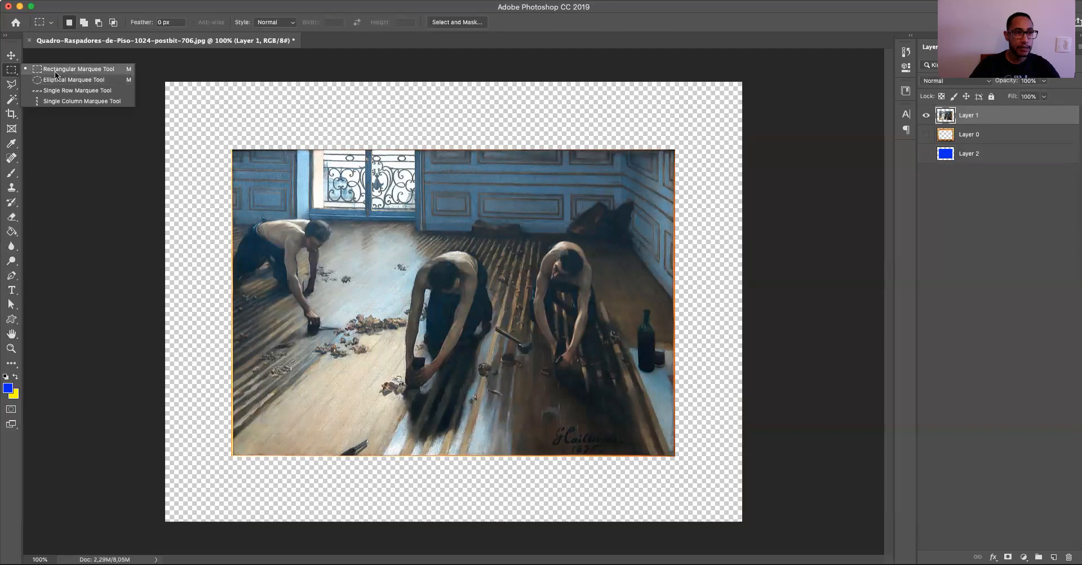
click(60, 80)
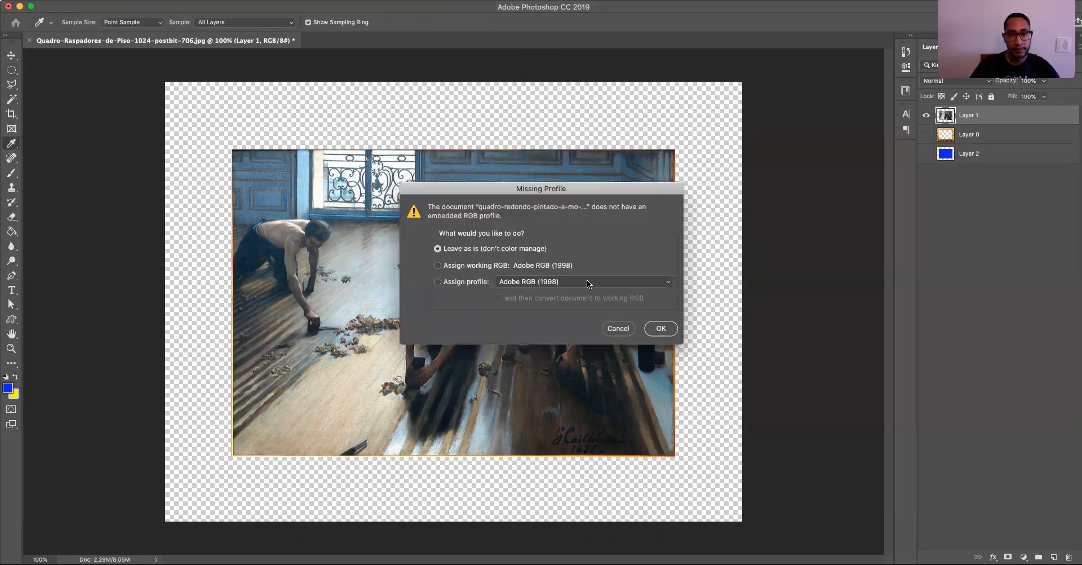
click(661, 329)
drag(304, 131, 607, 445)
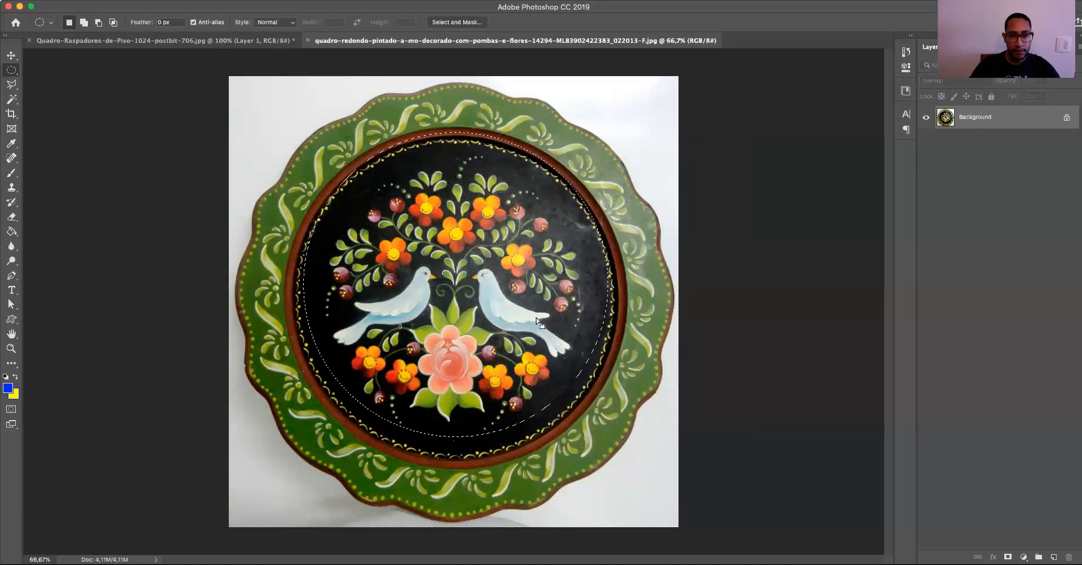
Transform the elliptical selection to match the black disc more closely, scaling it to about 106.91% width and 105.67% height
right_click(466, 253)
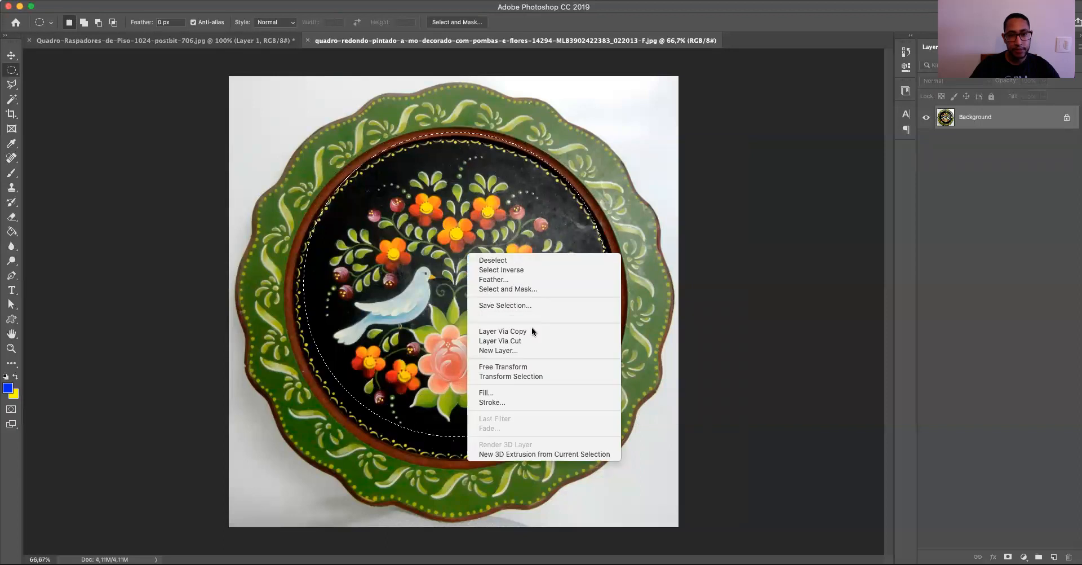
click(519, 376)
drag(514, 290, 512, 293)
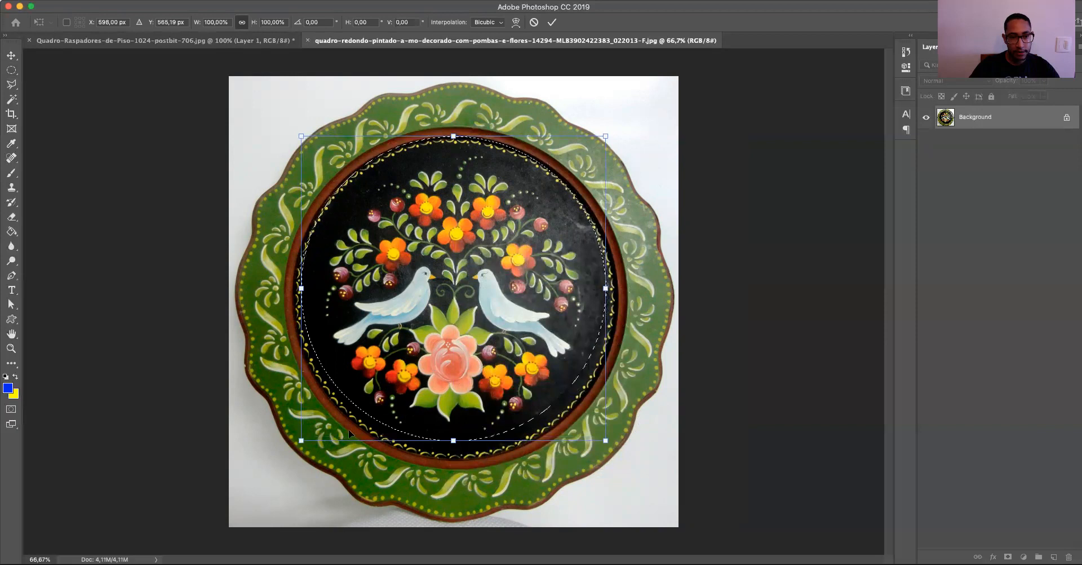
drag(302, 441, 294, 451)
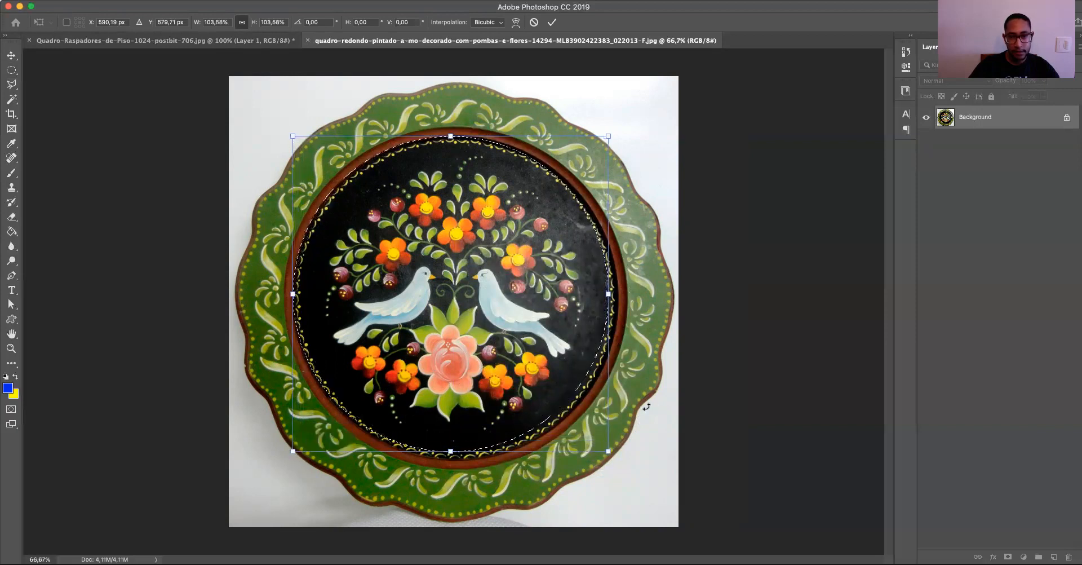
drag(609, 452, 611, 456)
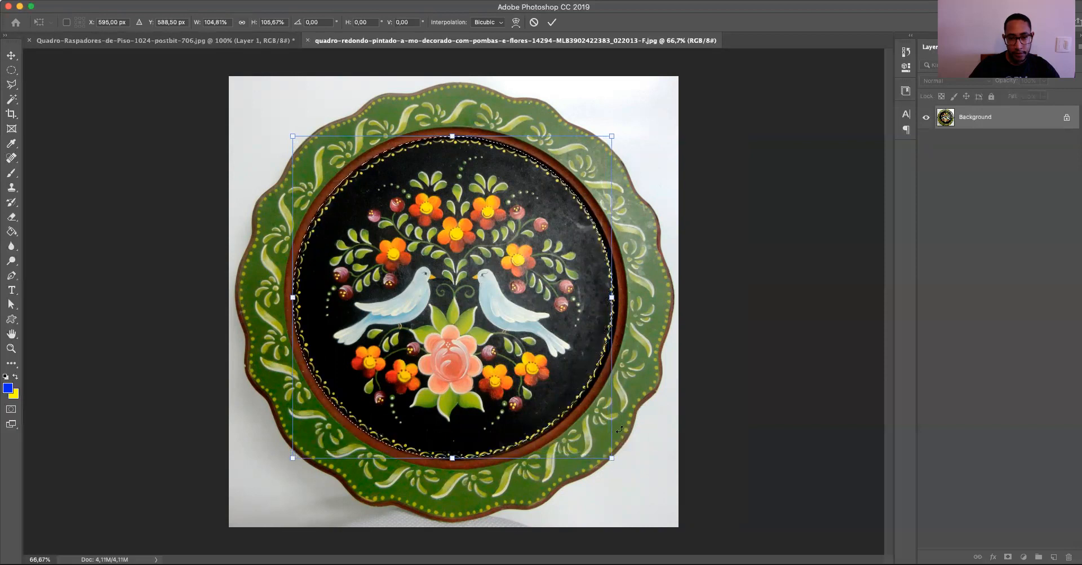
drag(612, 297, 618, 295)
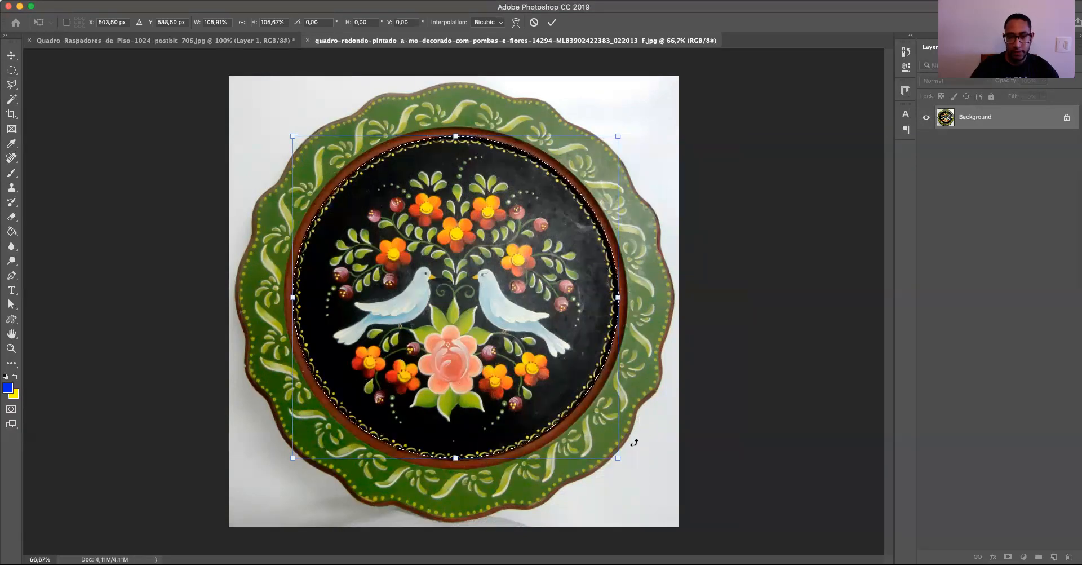
Refine the lower-right corner of the selection's transform box, scaling it to about 107.15% width and 106.04% height
key(super+plus)
key(super+plus)
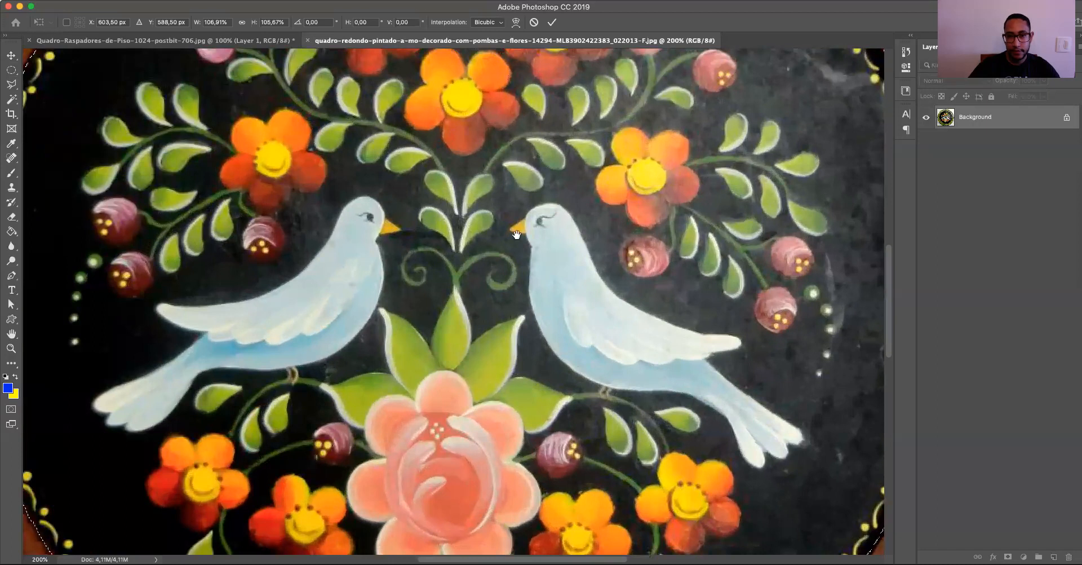
drag(634, 442, 552, 251)
drag(663, 389, 664, 391)
Align the upper-left part of the selection with the disc's inner rim, scaling it to about 107.43% width and 106.29% height
drag(107, 226, 465, 355)
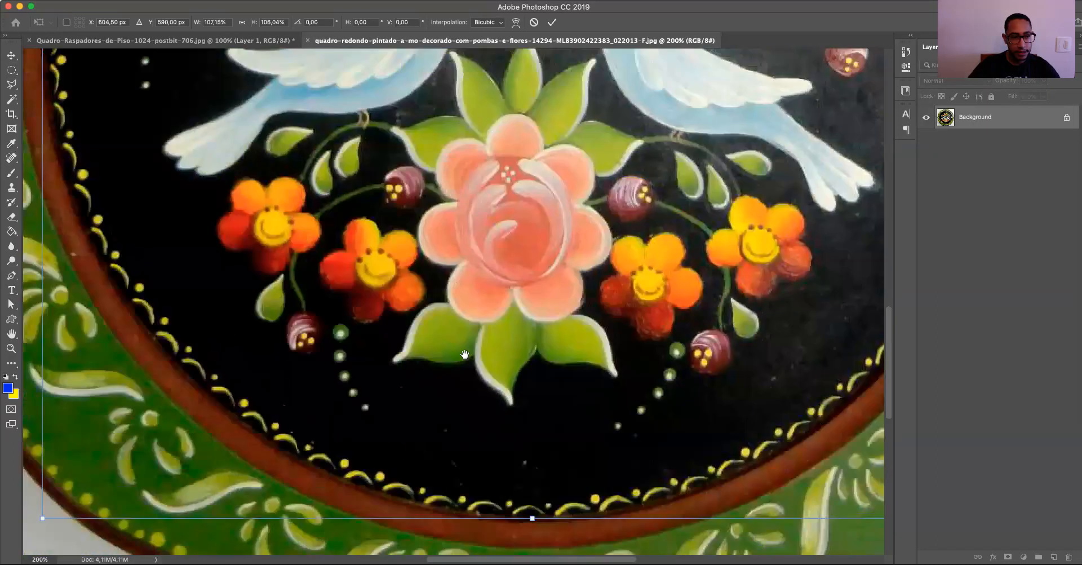
scroll(465, 355, up, 20)
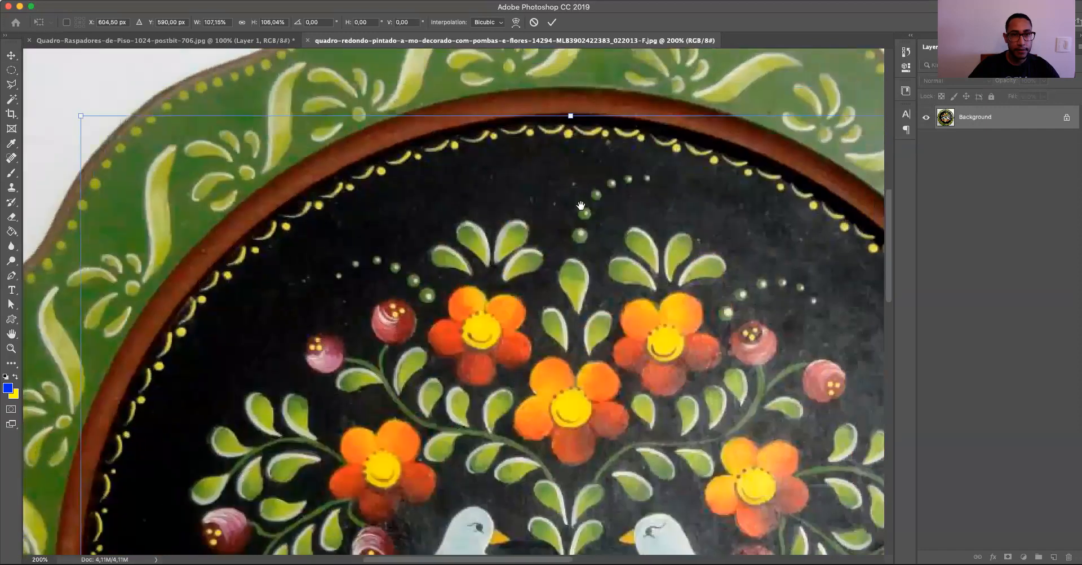
drag(580, 205, 447, 290)
drag(194, 225, 698, 231)
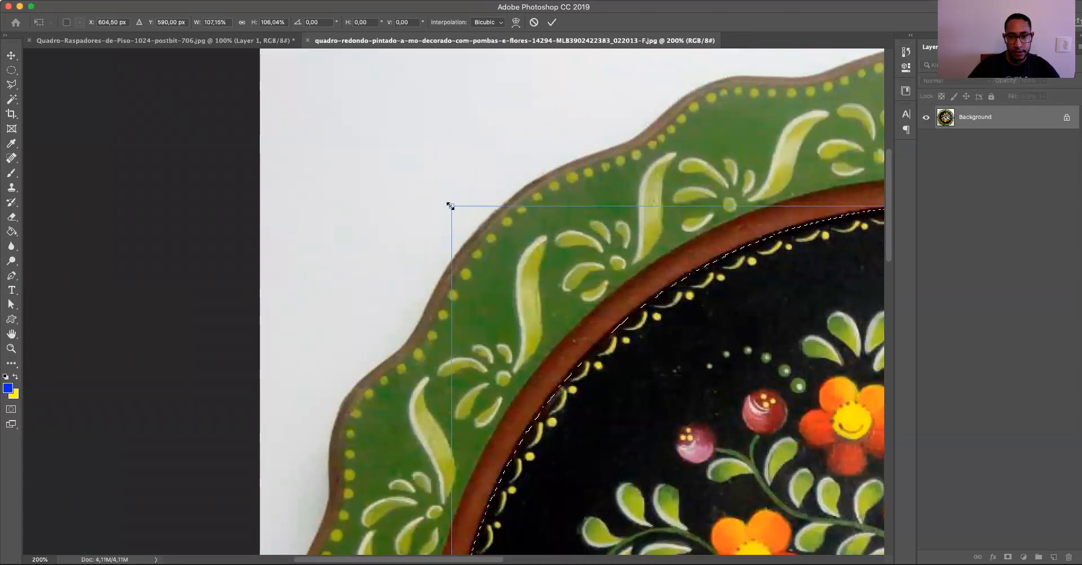
drag(450, 203, 449, 203)
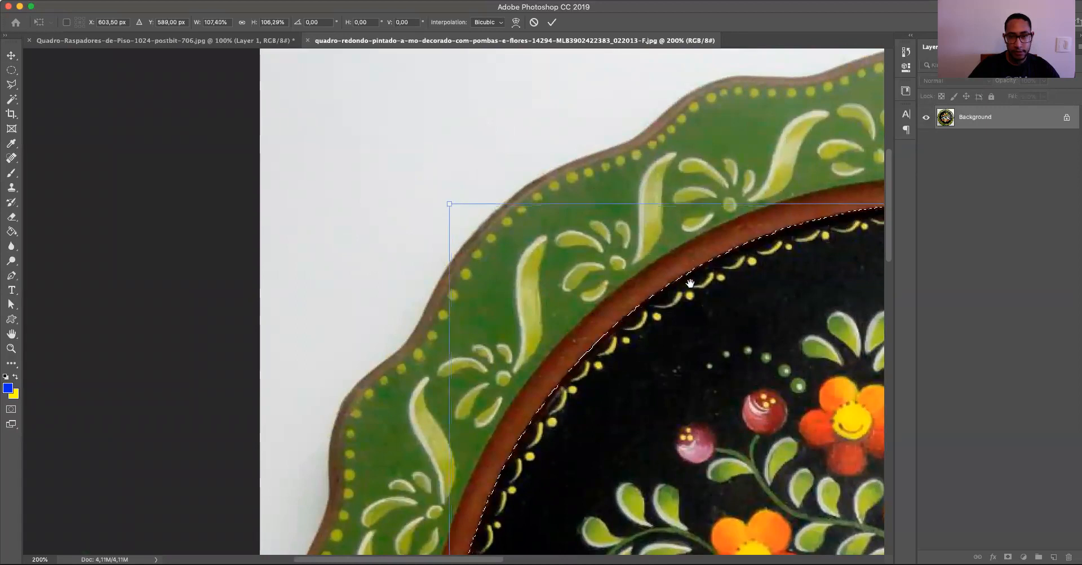
Adjust the selection's upper-right corner to about 107.15% width and 105.92% height and apply the selection transform
scroll(608, 282, right, 15)
scroll(607, 282, right, 10)
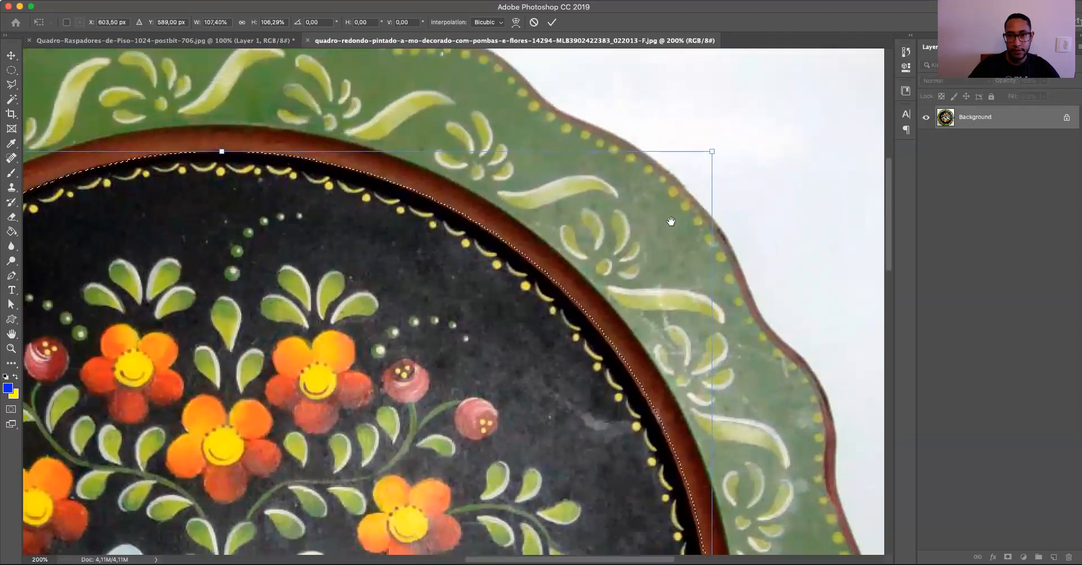
drag(712, 151, 710, 154)
scroll(710, 153, down, 3)
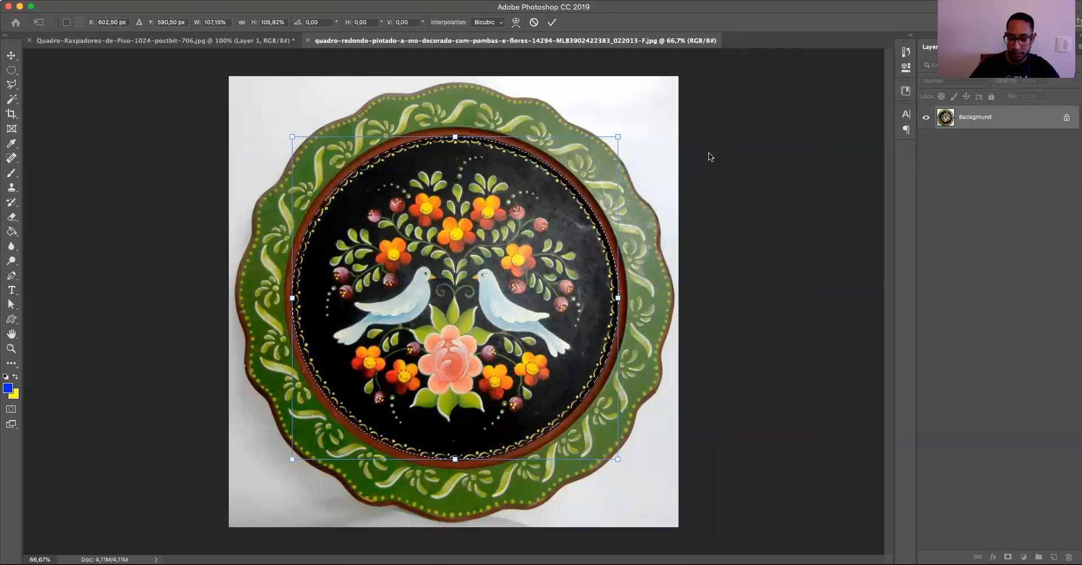
key(Return)
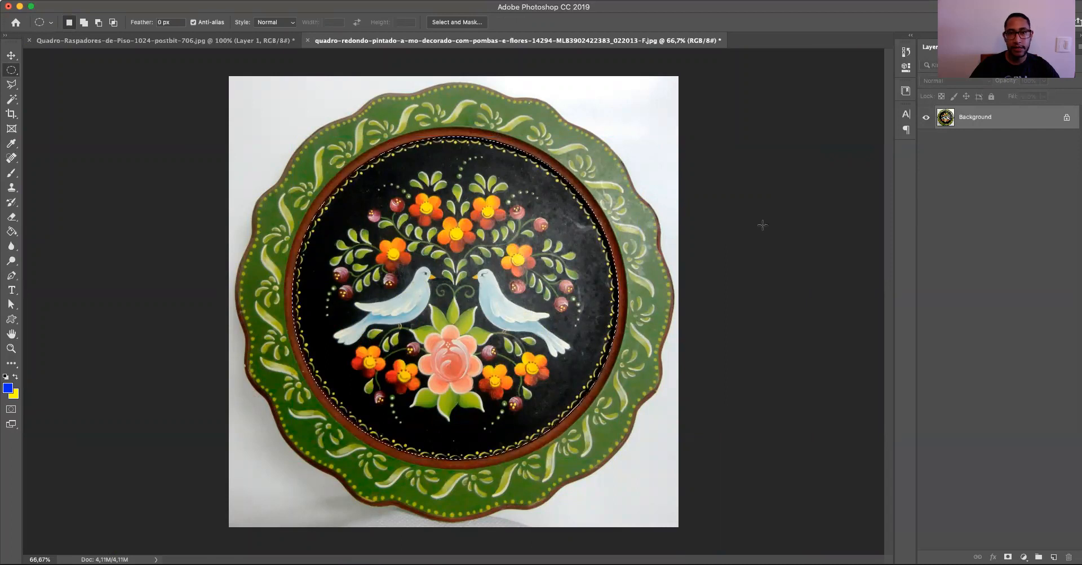
Unlock the Background layer, try deleting the selected black disc and undo the deletion
click(1066, 118)
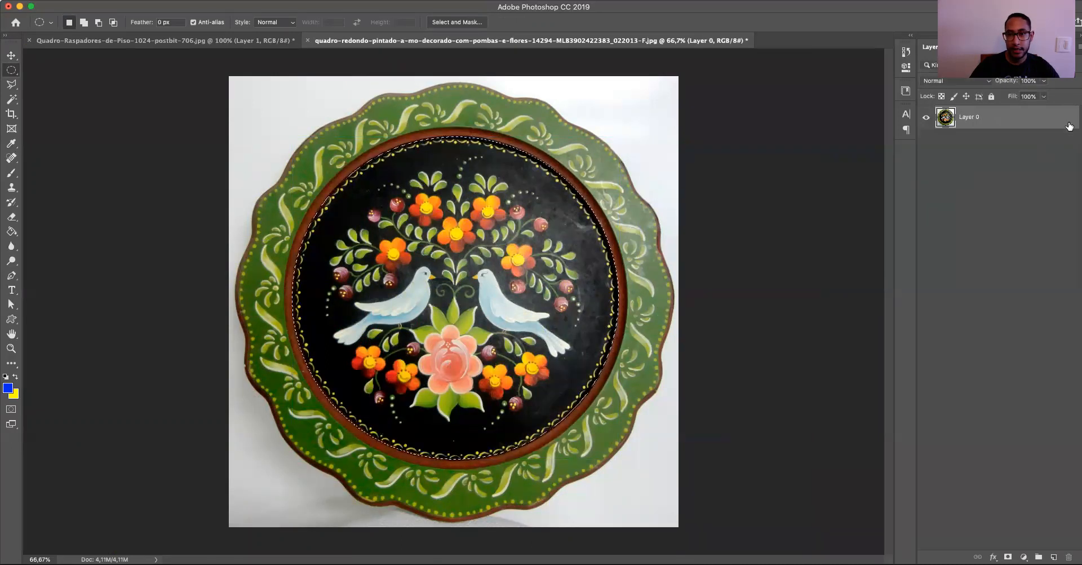
key(Delete)
key(super+z)
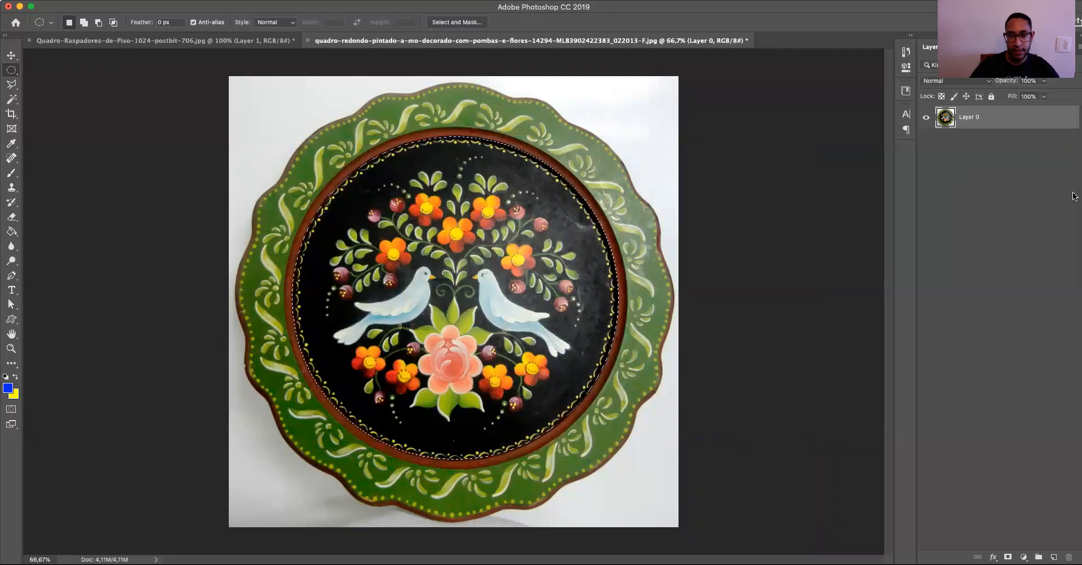
Copy the selected black disc onto its own layer and hide the original Layer 0 to isolate it
key(super+alt+shift+n)
key(super+alt+shift+e)
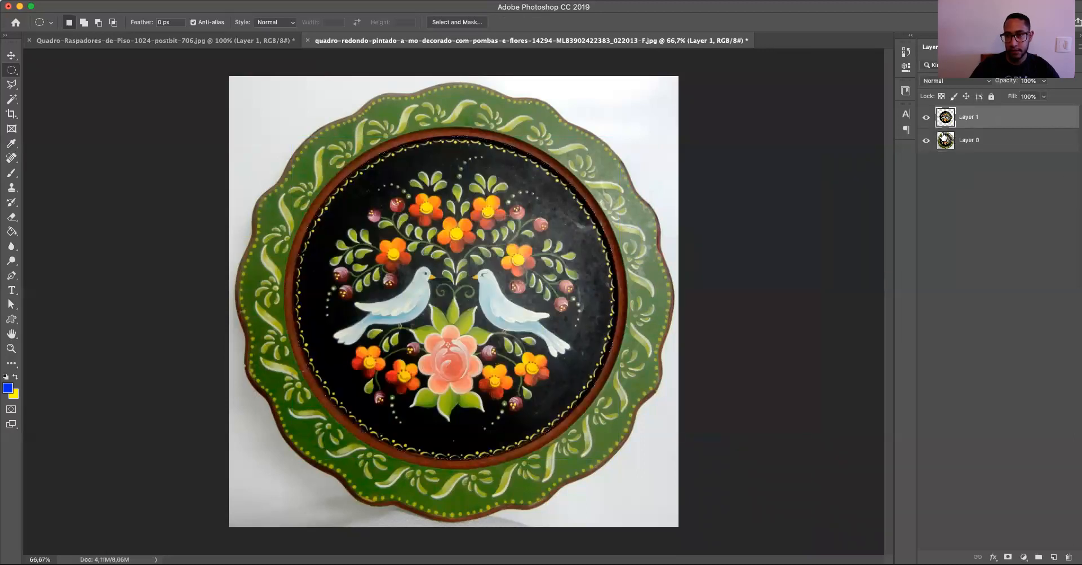
click(927, 140)
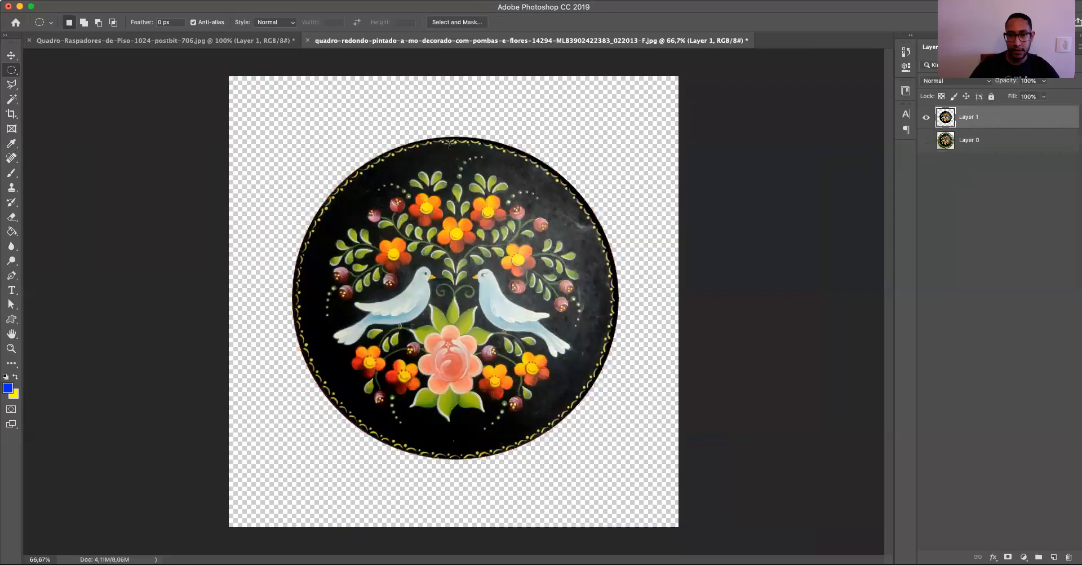
Hide the disc copy, show Layer 0, delete the selected disc from it and clear the selection
click(927, 118)
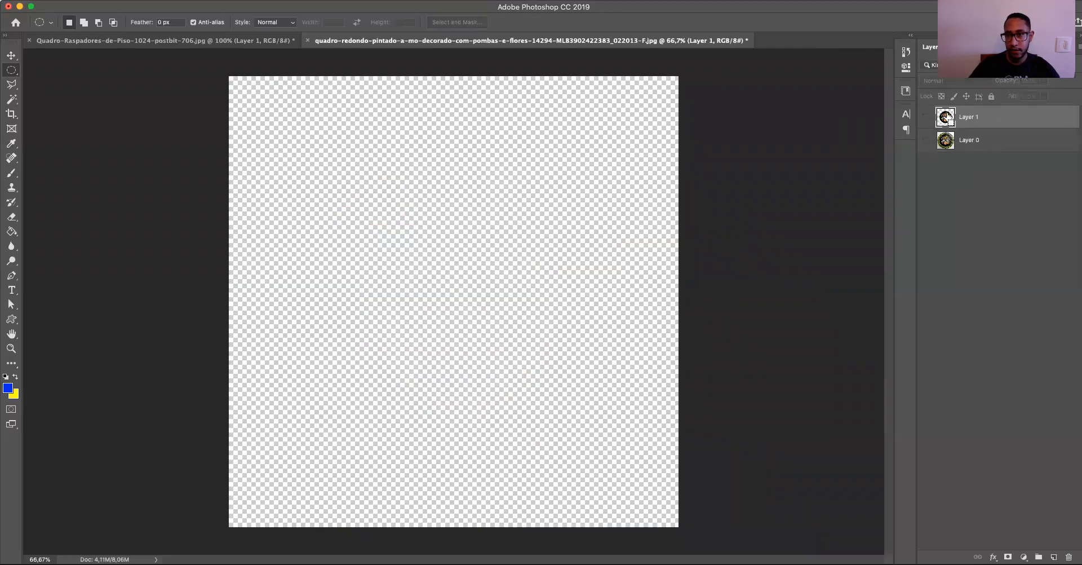
click(926, 141)
click(947, 142)
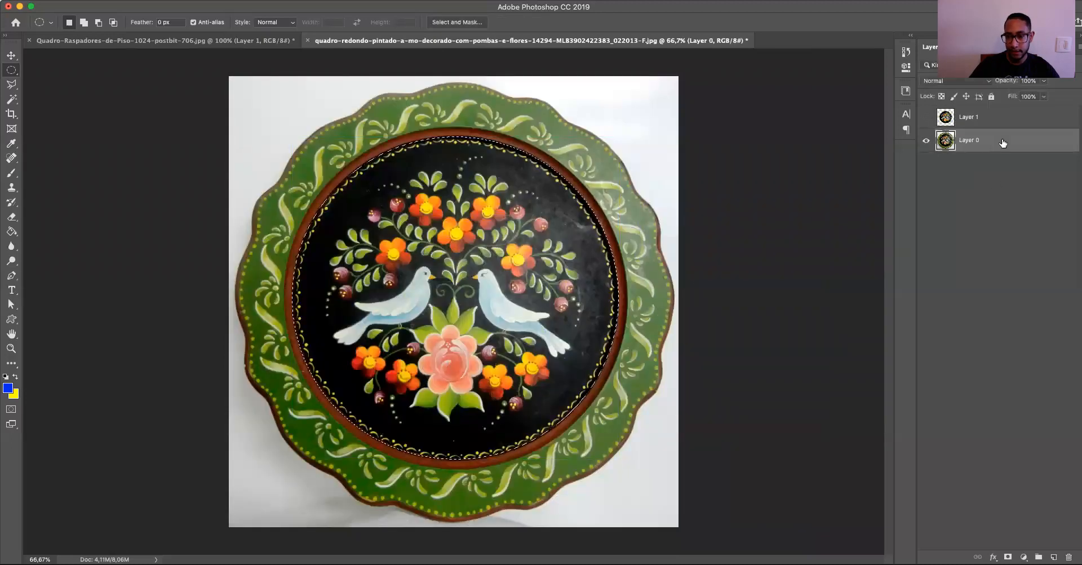
key(Delete)
key(super+d)
key(v)
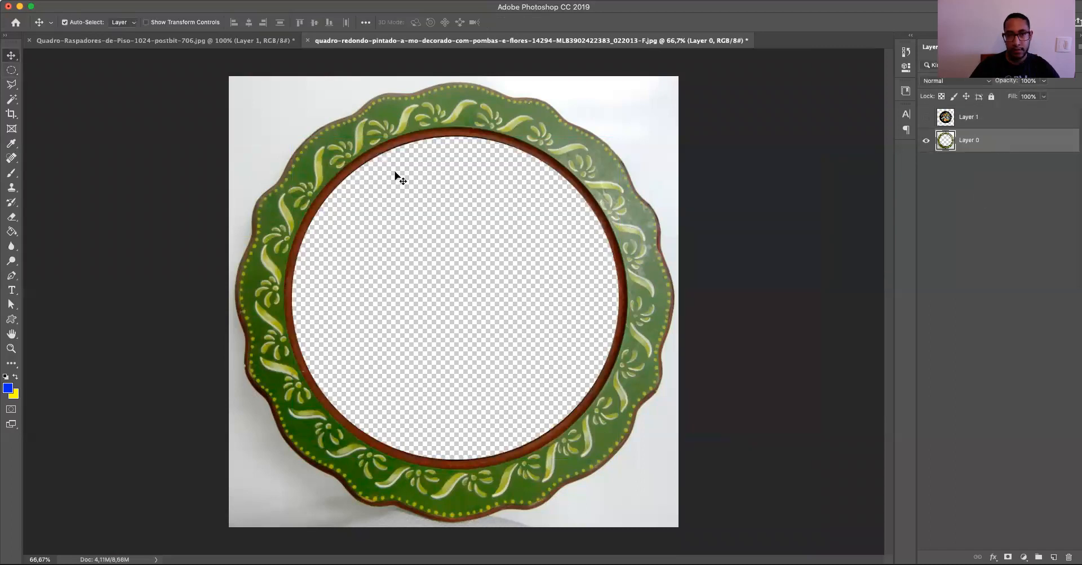
click(9, 71)
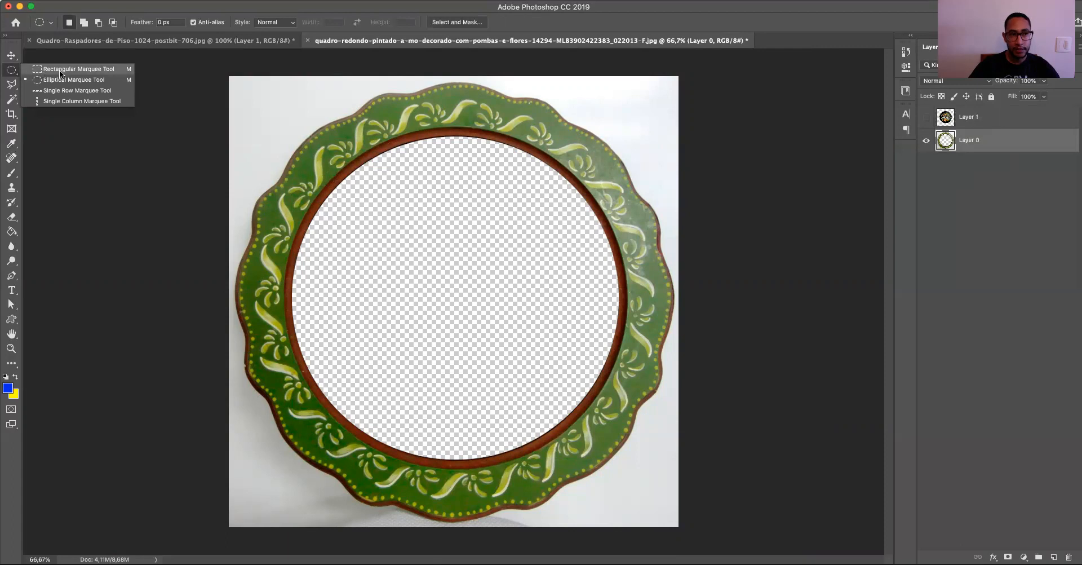
click(79, 69)
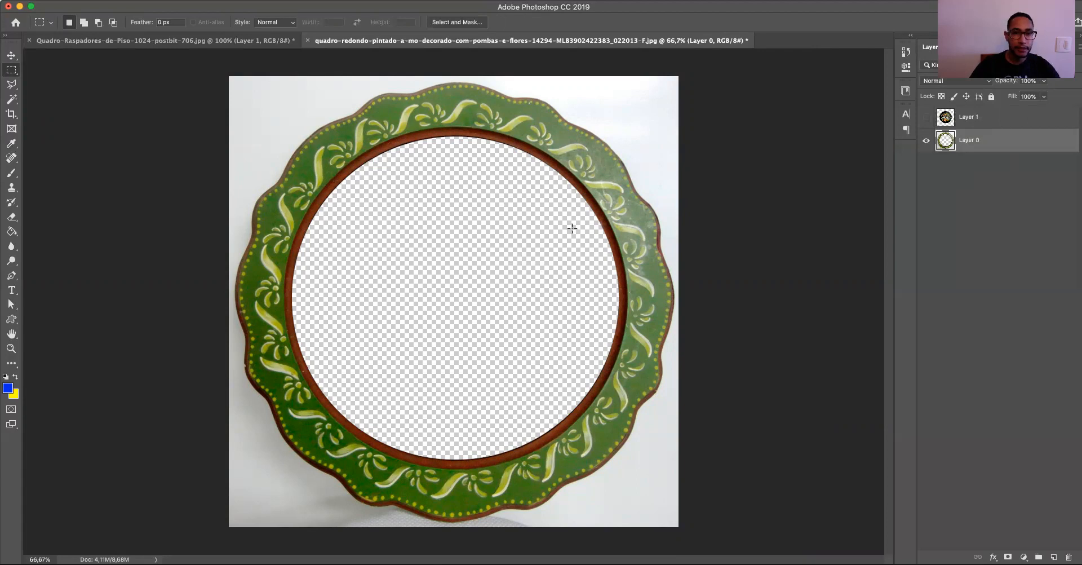
key(v)
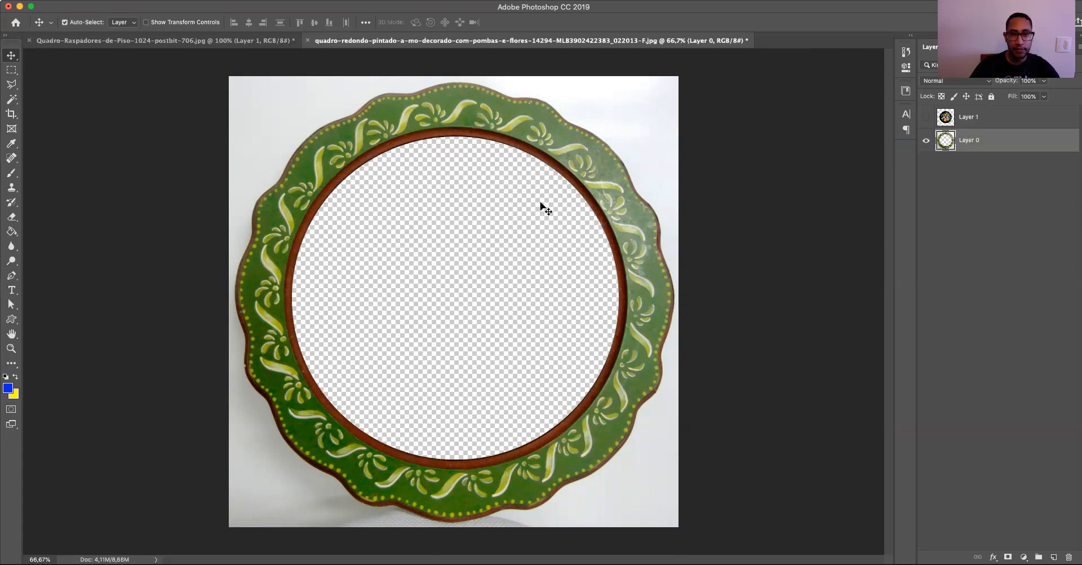
Bring the floor-scrapers painting from the other document into the round frame image and place it beneath Layer 0
click(256, 40)
mouse_move(553, 259)
mouse_down()
mouse_move(609, 51)
mouse_move(566, 170)
mouse_up()
drag(978, 142, 977, 168)
drag(500, 187, 402, 297)
Scale the painting to about 258.18%, position its central figure inside the frame's opening and apply the transform
key(super+t)
drag(616, 175, 750, 84)
drag(752, 479, 853, 544)
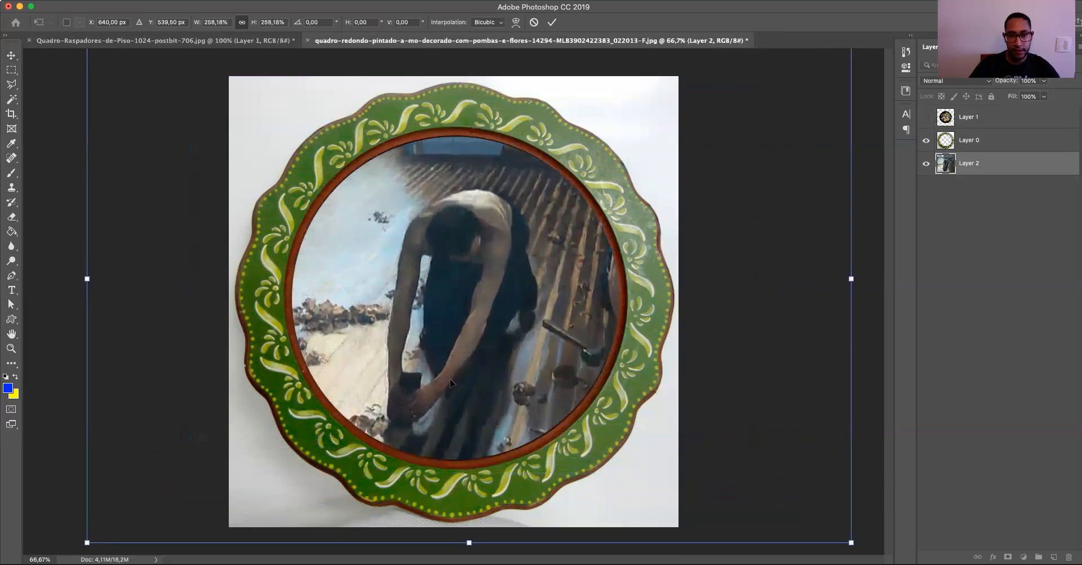
key(Return)
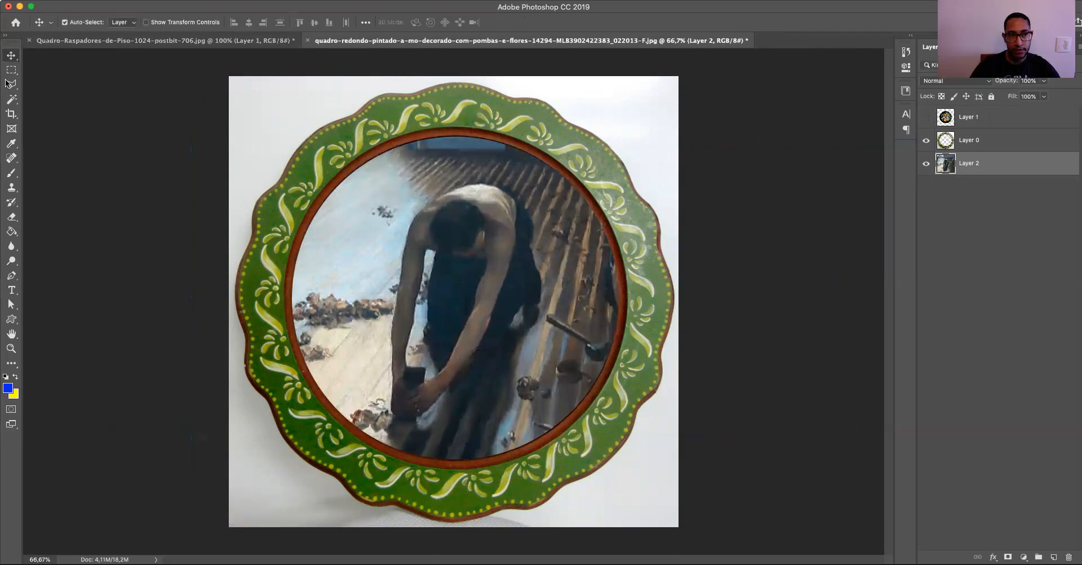
drag(13, 70, 49, 72)
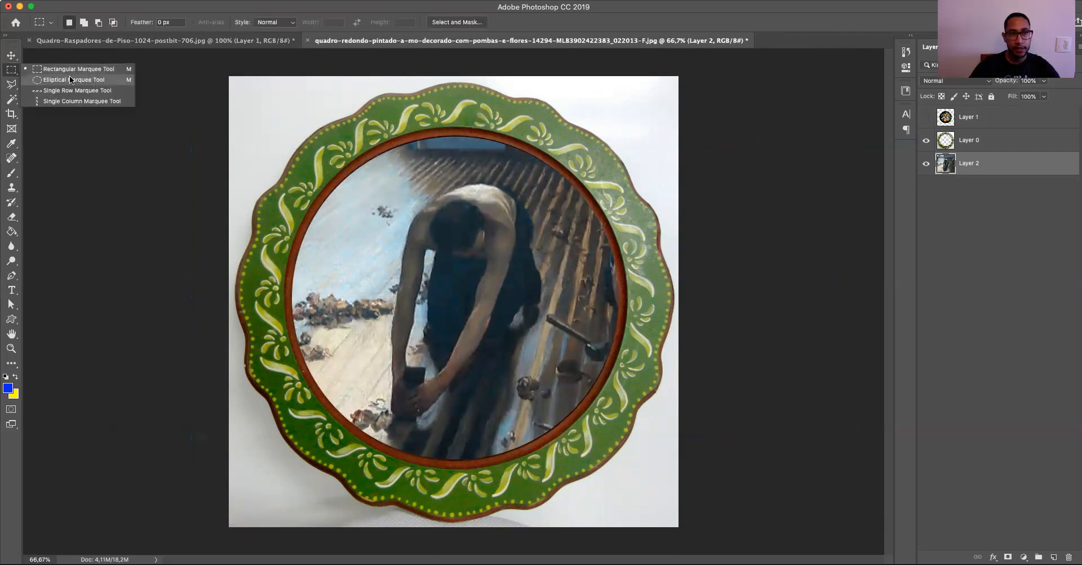
click(70, 76)
key(v)
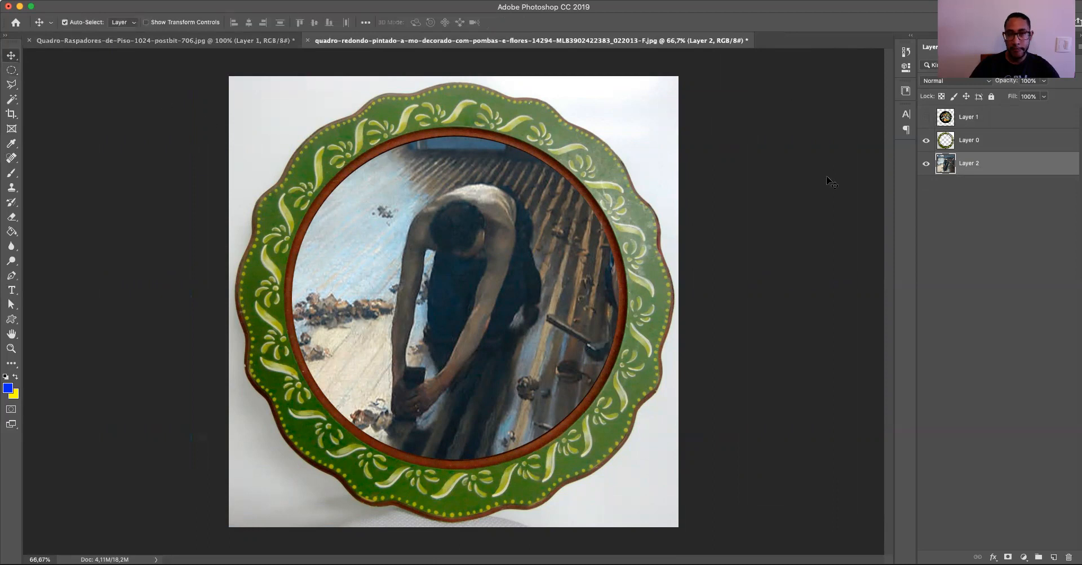
click(995, 139)
click(990, 119)
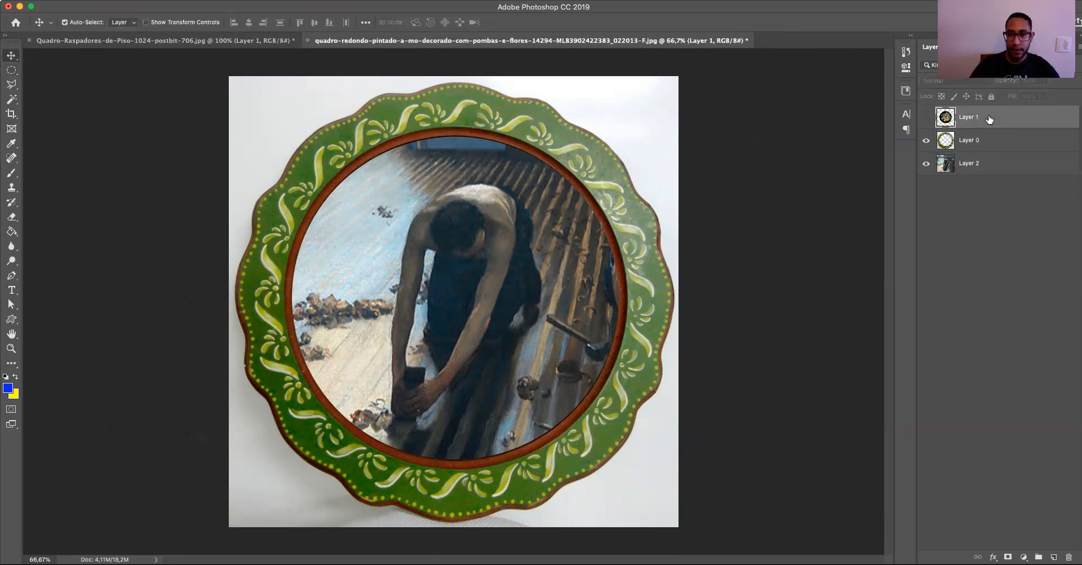
click(15, 88)
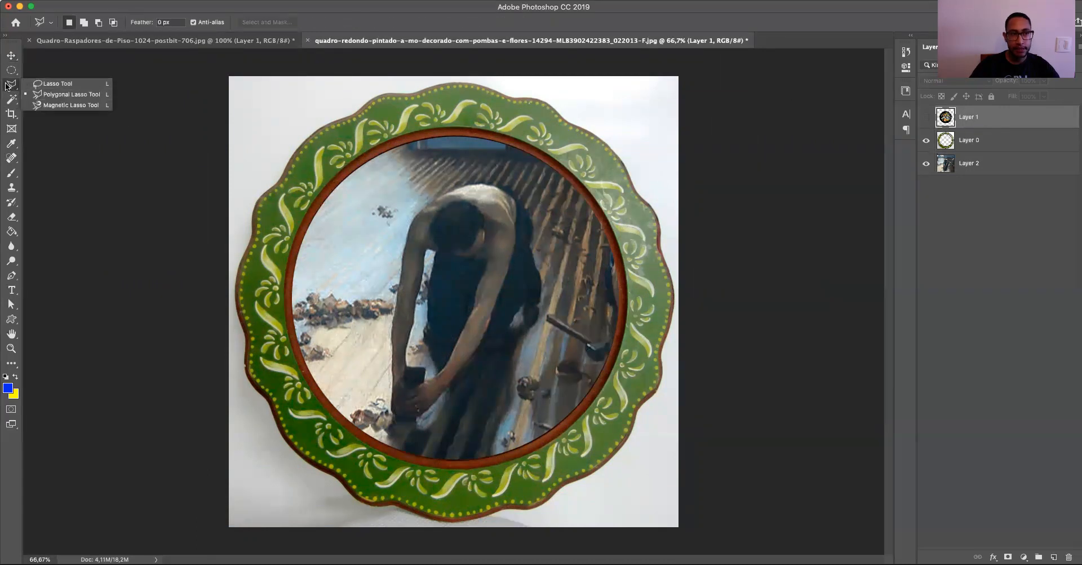
click(7, 84)
key(v)
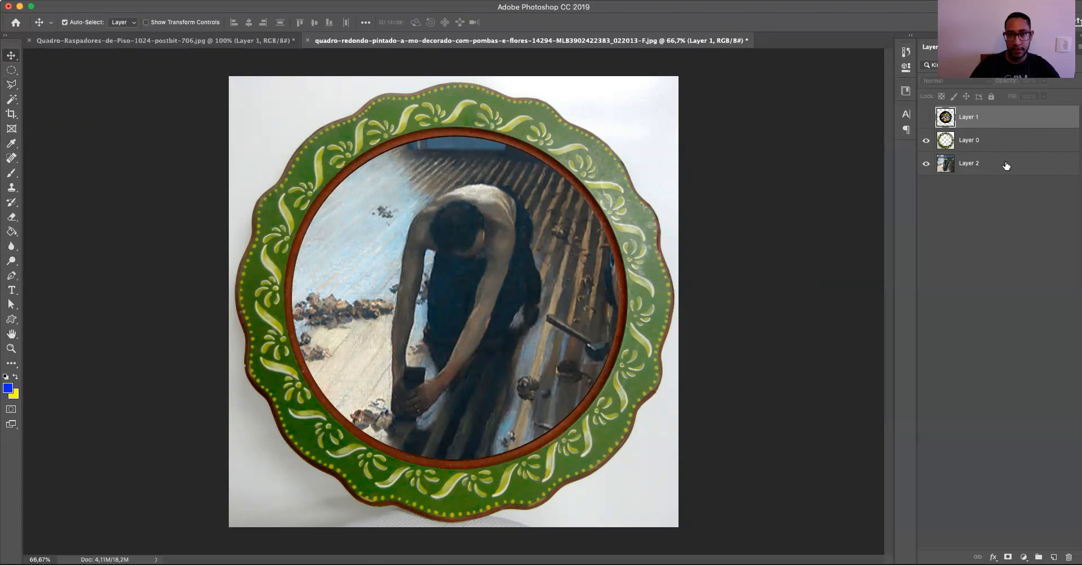
Close the round frame and floor-scrapers documents without saving their changes
click(1007, 165)
click(306, 41)
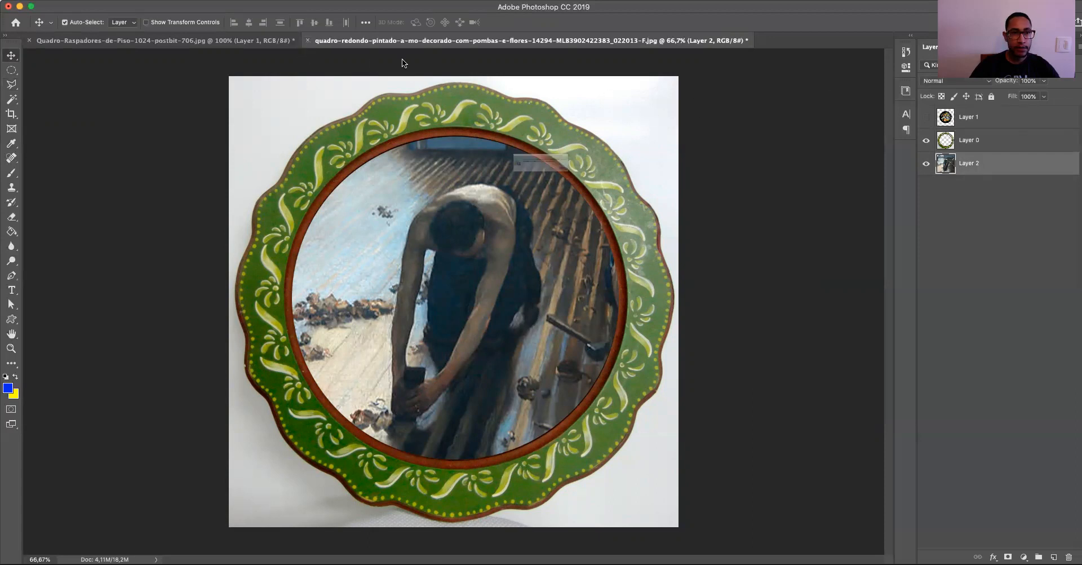
click(497, 190)
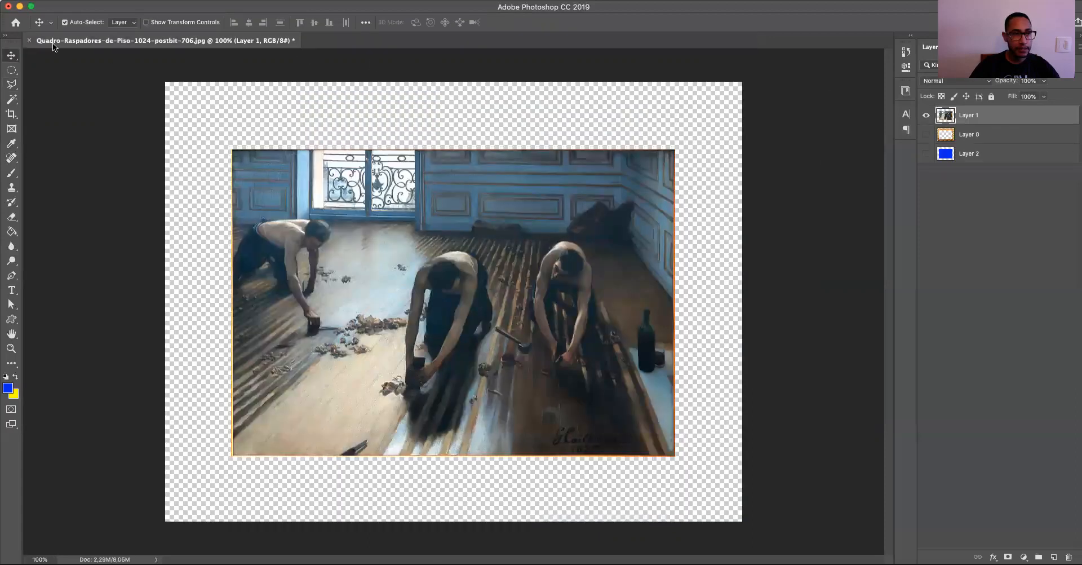
click(30, 41)
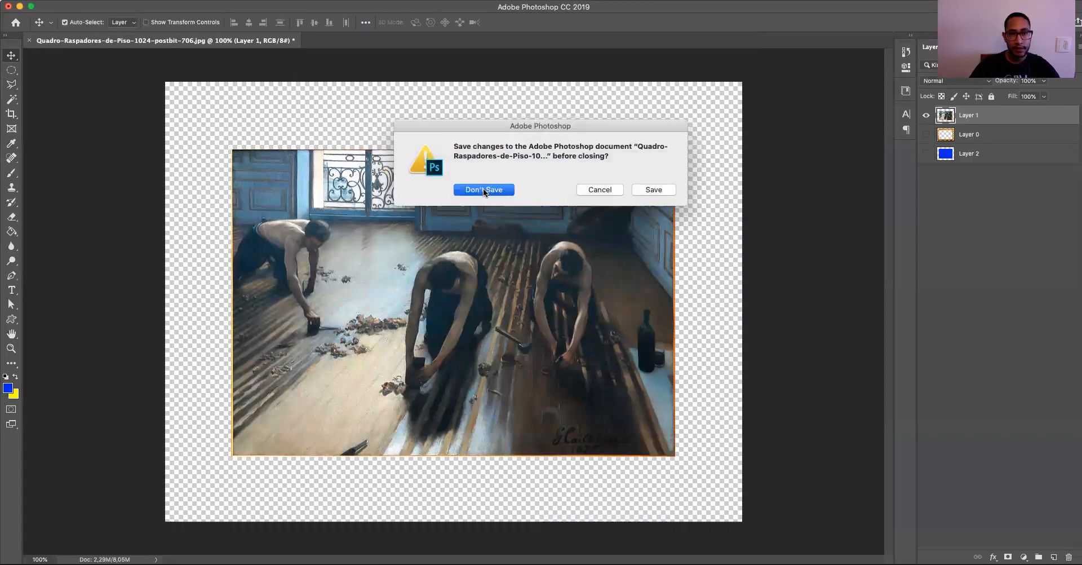
click(483, 189)
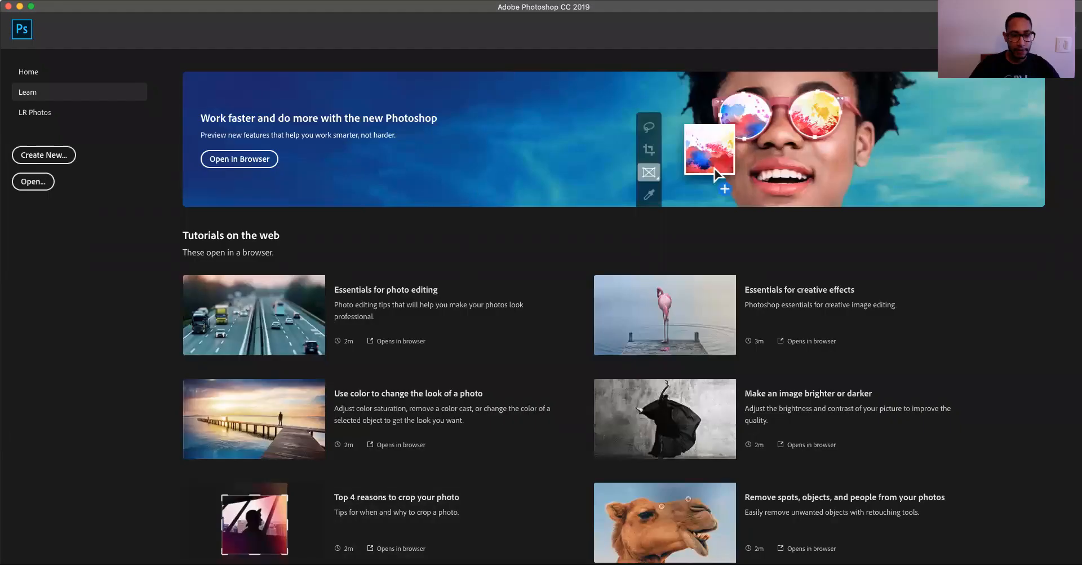
Open 03.jpg with its embedded color profile and choose the Polygonal Lasso tool
click(54, 161)
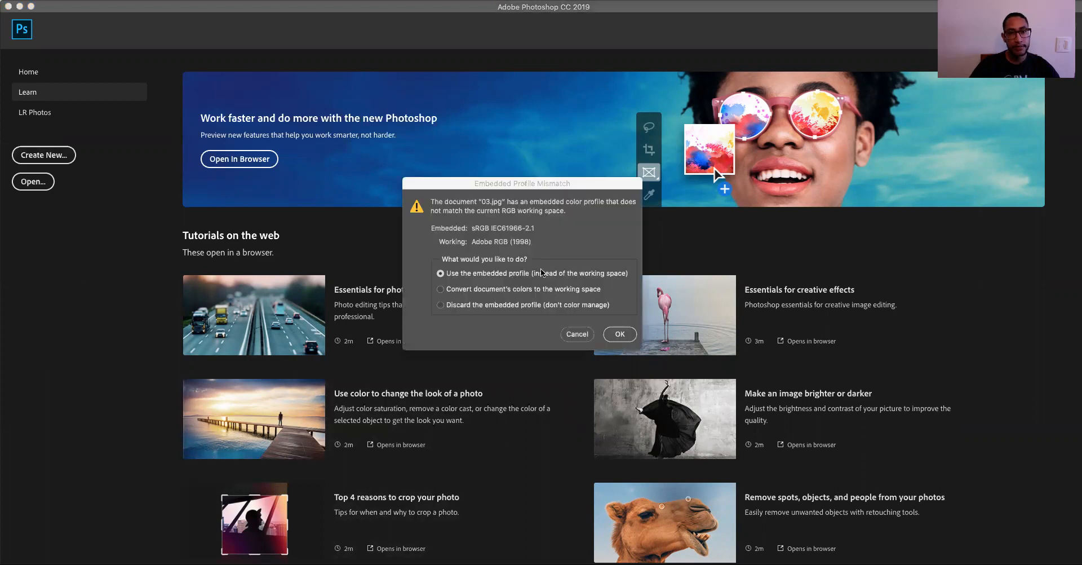
click(631, 335)
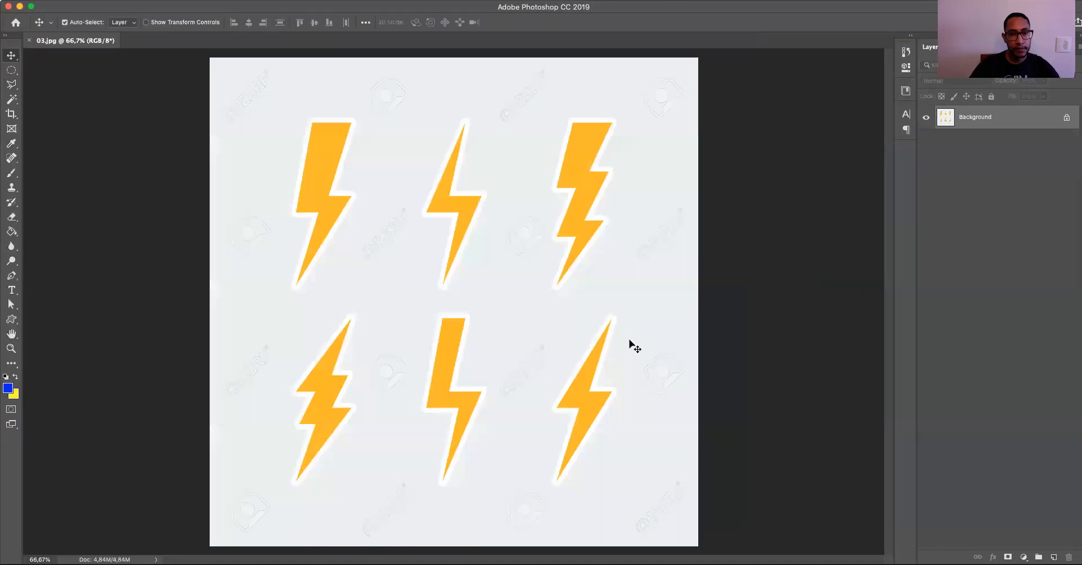
click(11, 85)
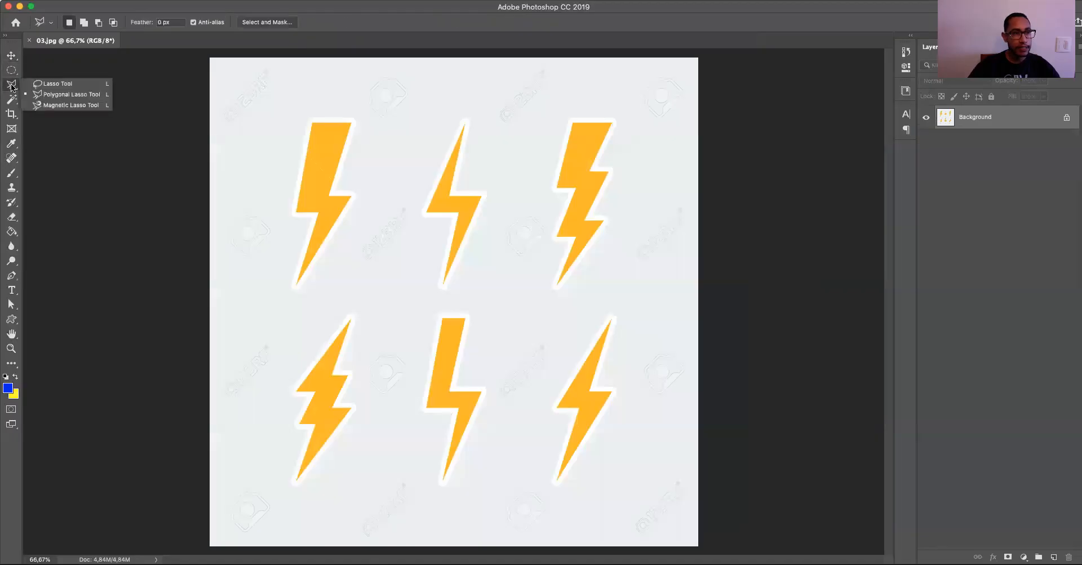
click(73, 94)
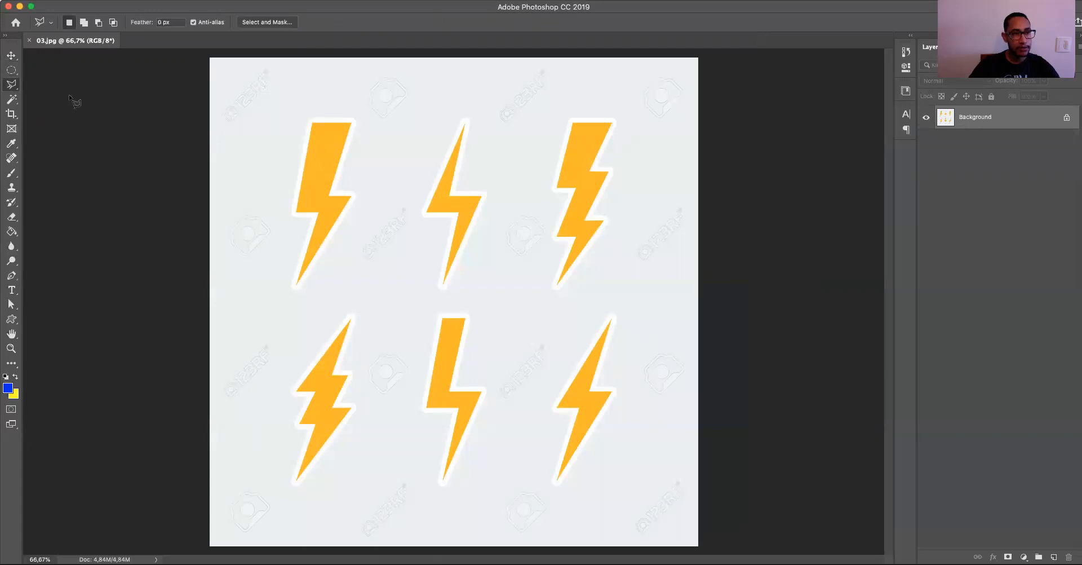
click(13, 70)
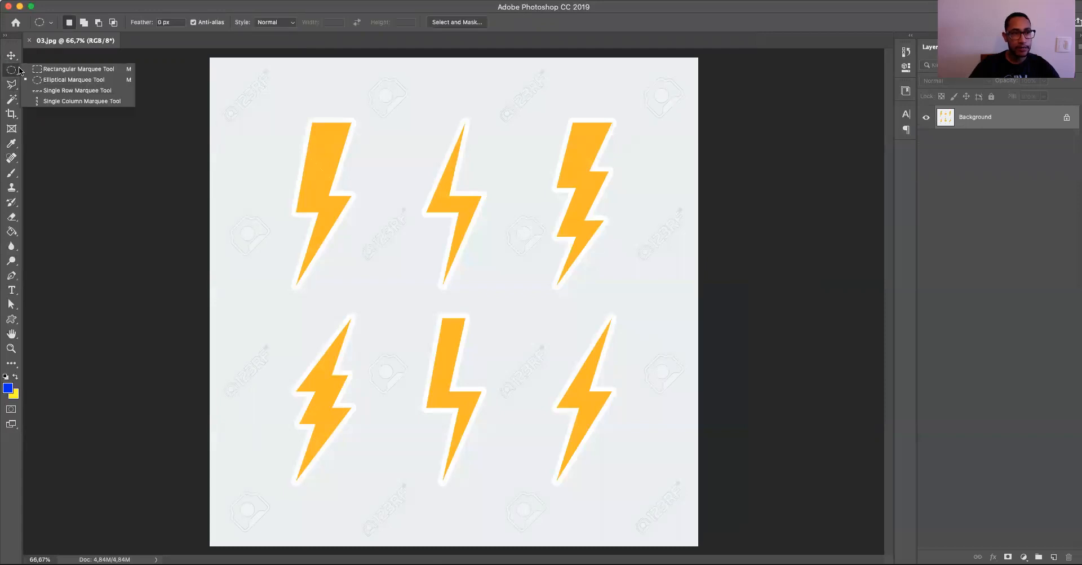
click(67, 70)
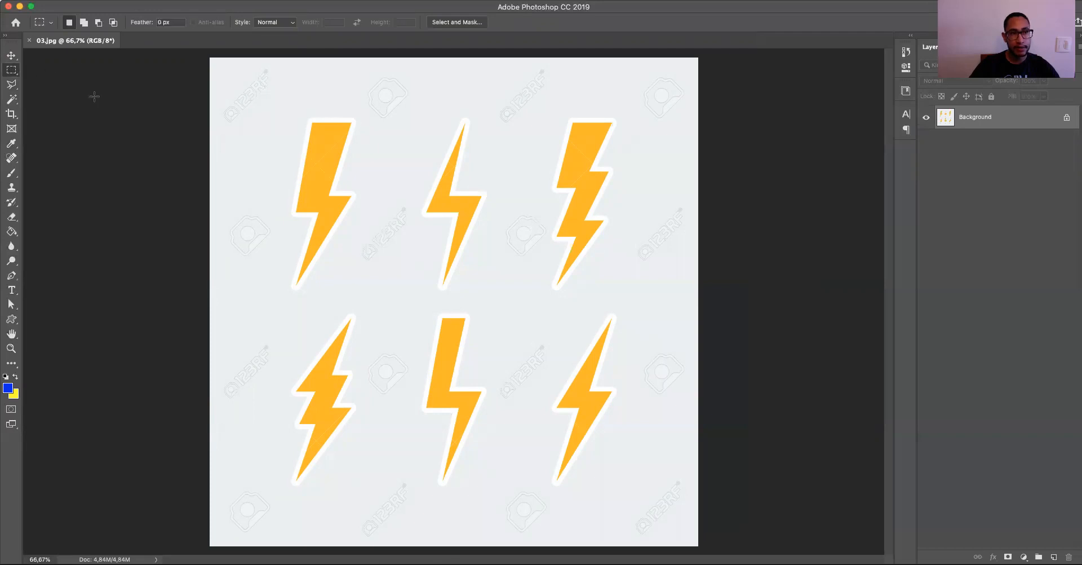
click(11, 85)
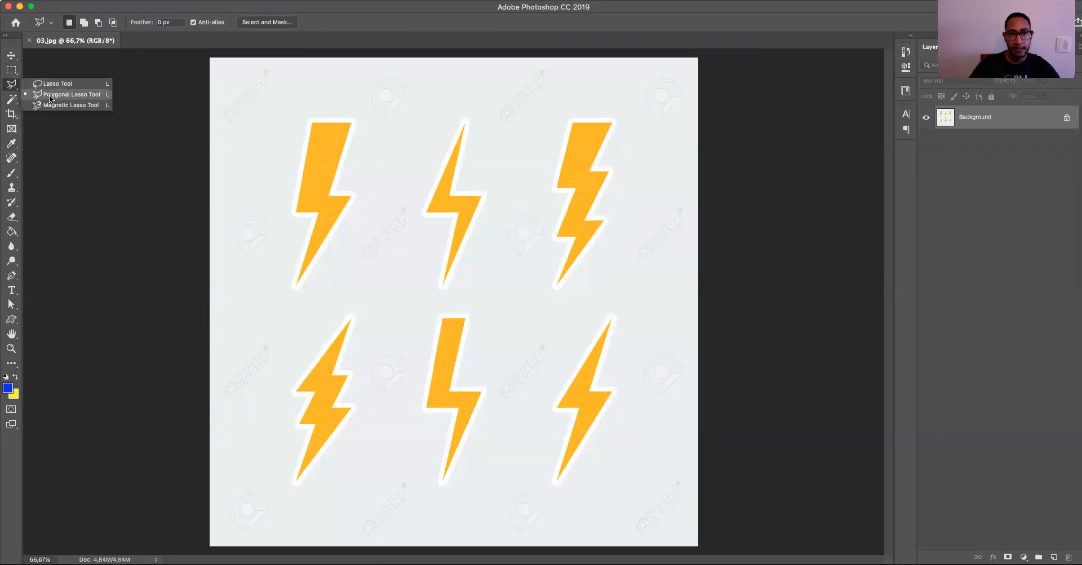
click(64, 95)
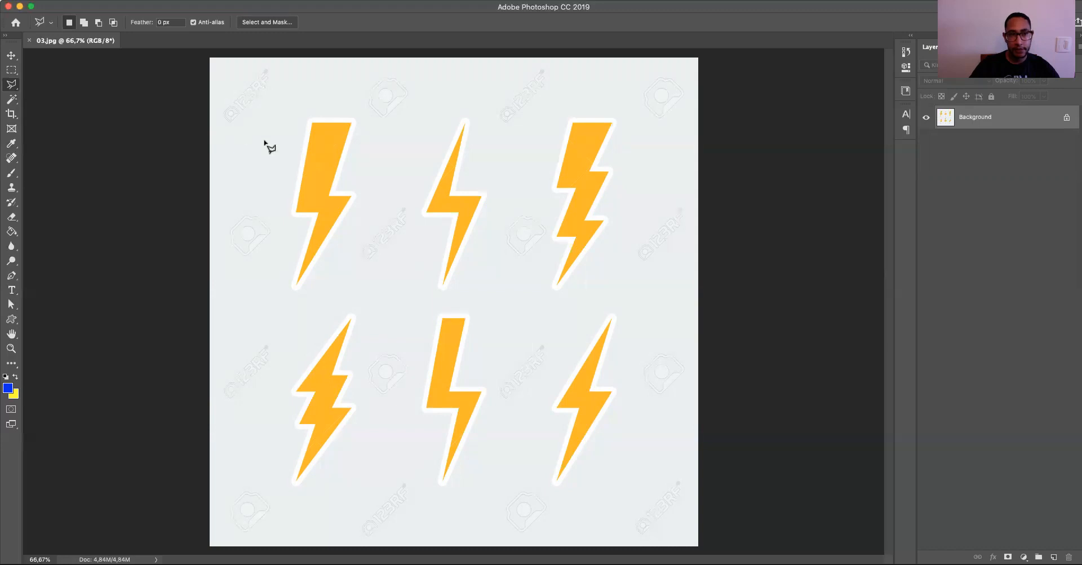
key(super+plus)
key(super+plus)
drag(235, 140, 446, 350)
mouse_move(164, 72)
mouse_down()
mouse_move(348, 193)
mouse_move(362, 232)
mouse_move(361, 207)
mouse_up()
key(super+minus)
key(super+minus)
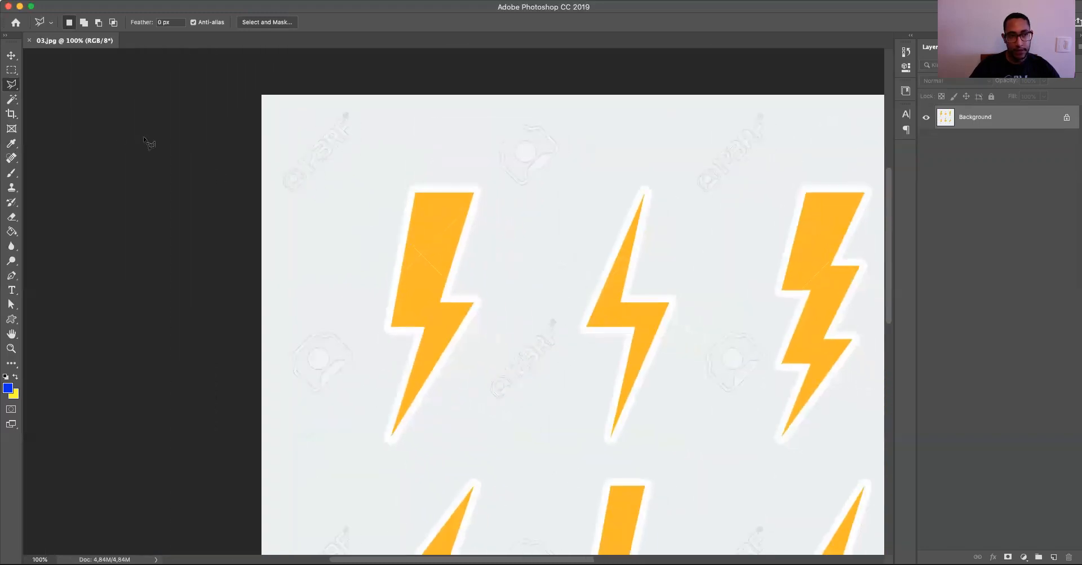
click(12, 70)
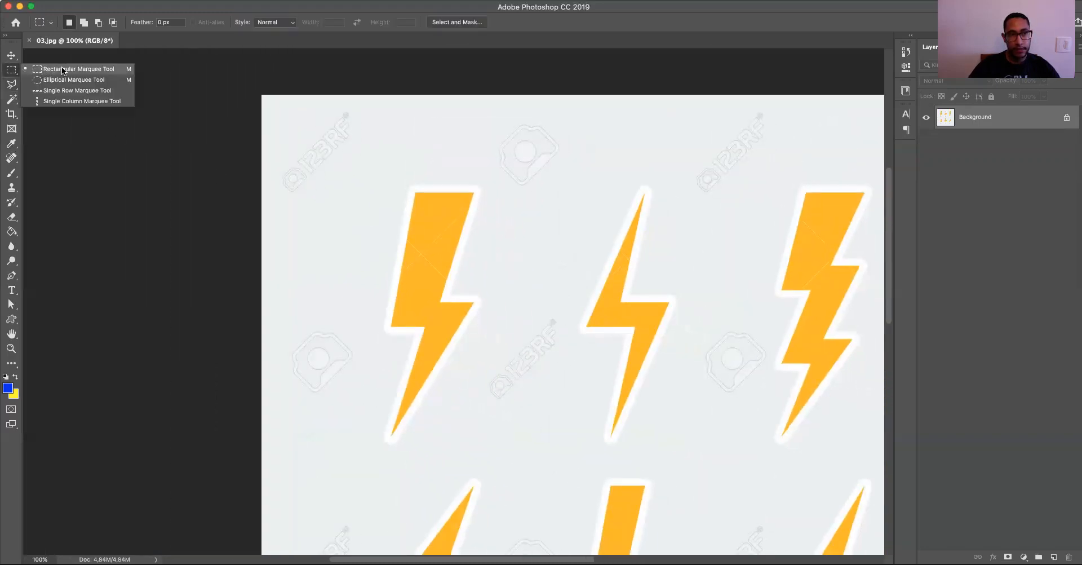
Choose the Polygonal Lasso tool from the lasso tool group
click(13, 84)
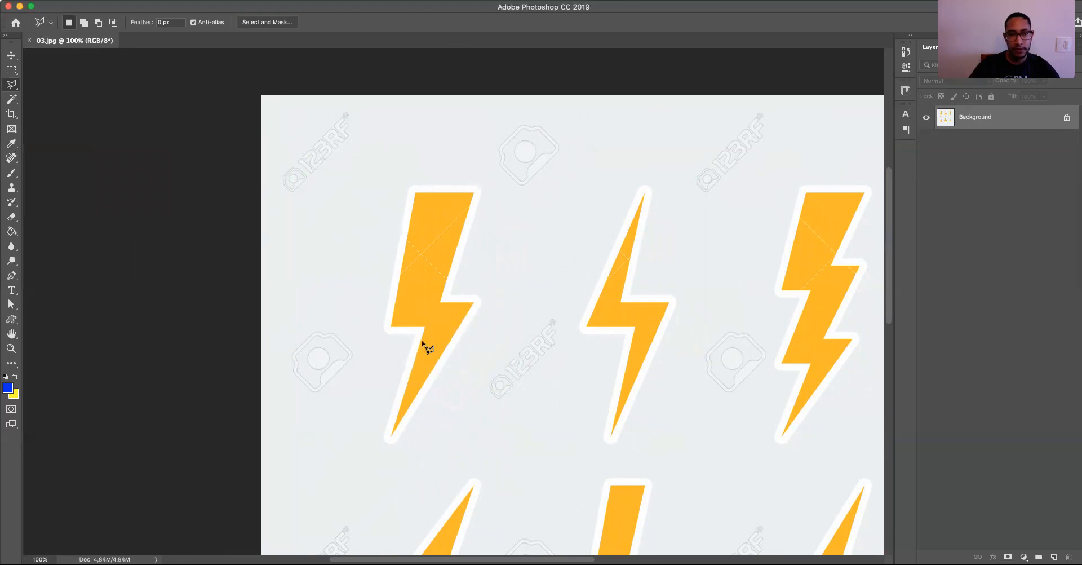
right_click(12, 85)
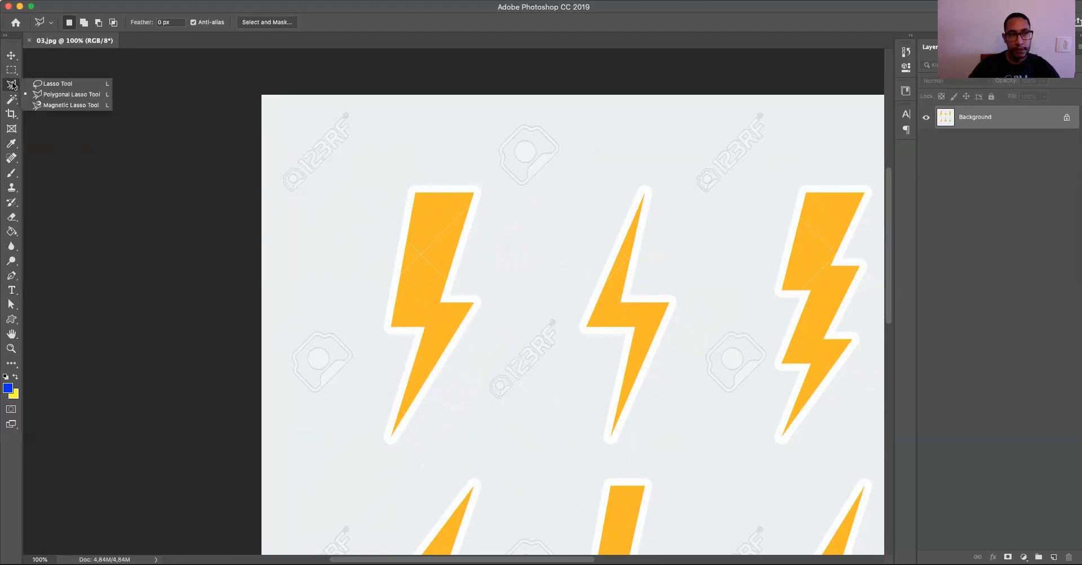
click(62, 95)
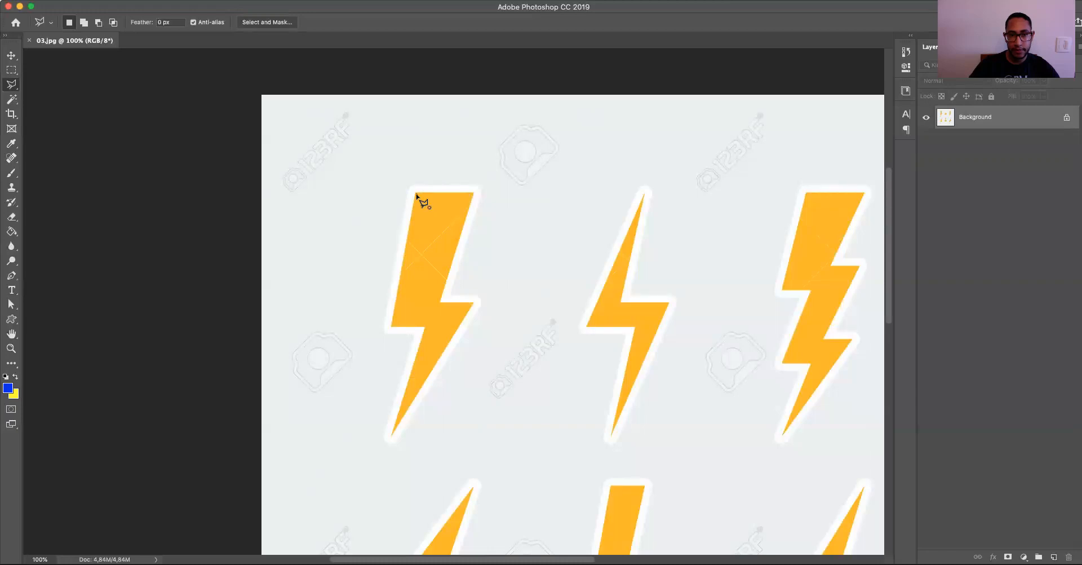
Outline the upper-left lightning bolt corner by corner with the Polygonal Lasso and close the selection
super+click(417, 195)
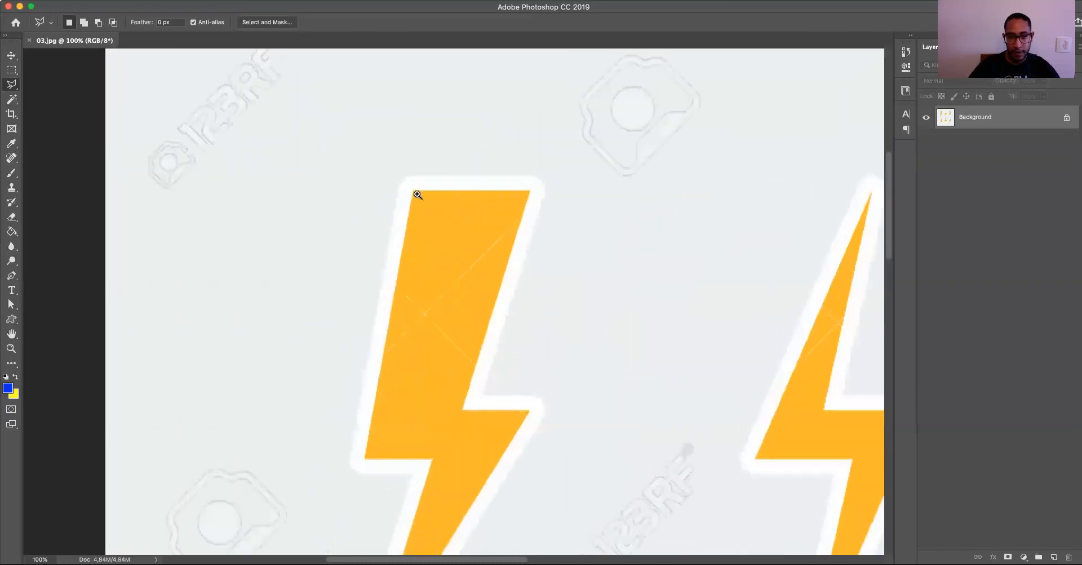
super+click(417, 196)
drag(402, 275, 408, 114)
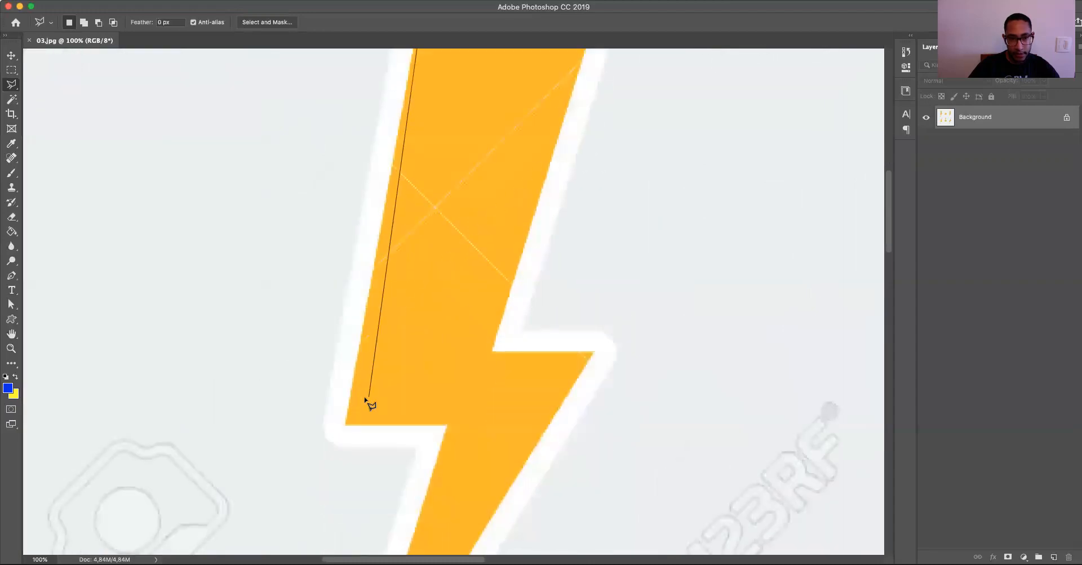
click(347, 424)
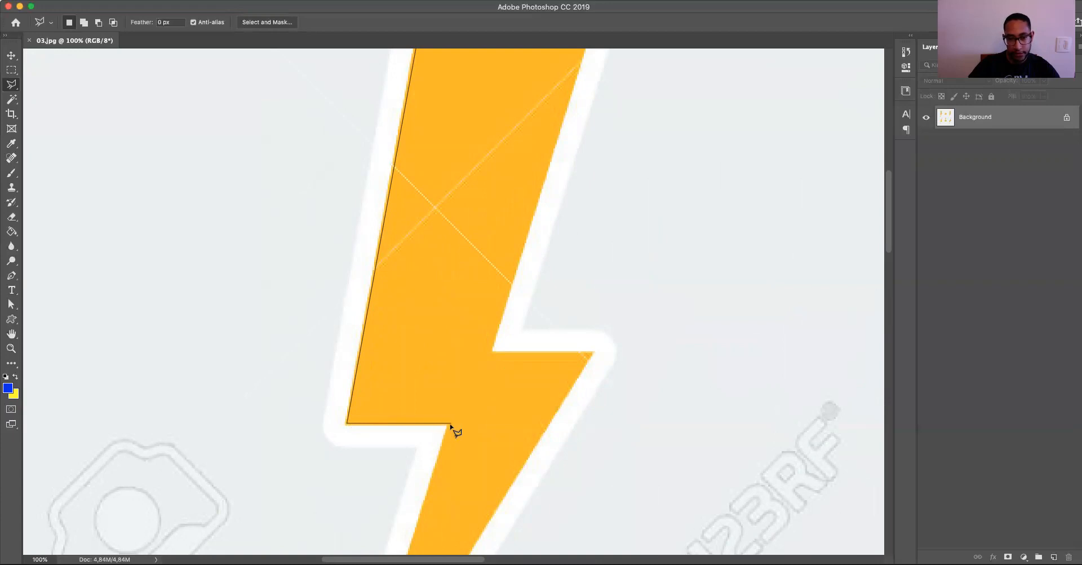
drag(450, 424, 478, 196)
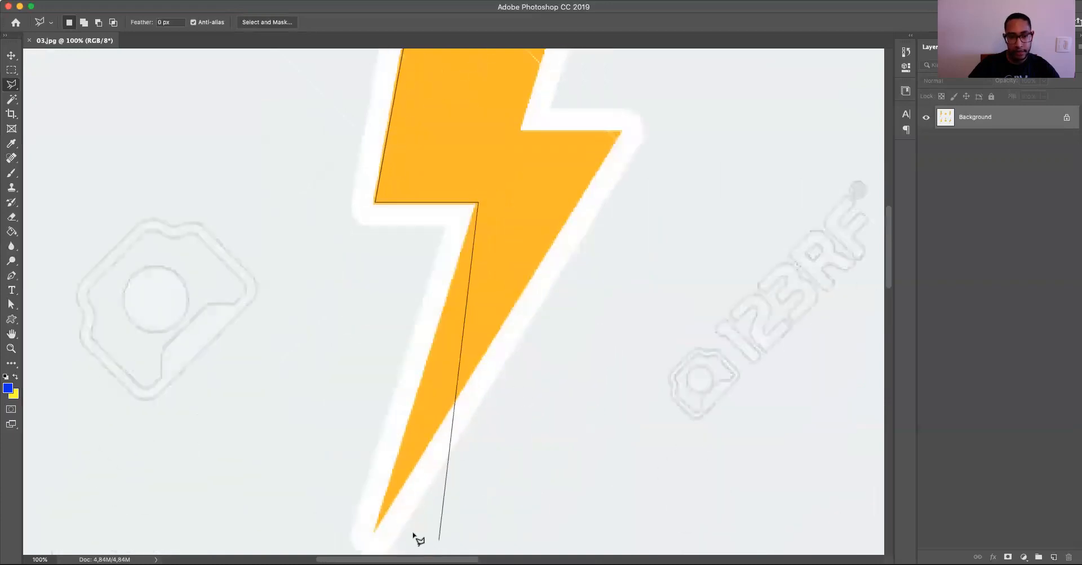
click(377, 529)
click(620, 132)
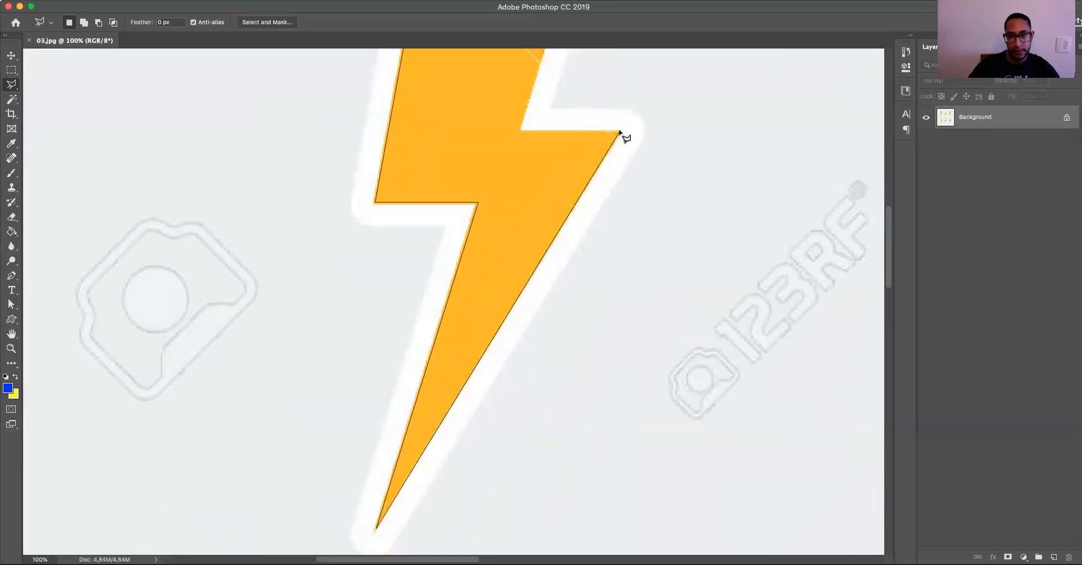
click(519, 132)
scroll(536, 99, up, 10)
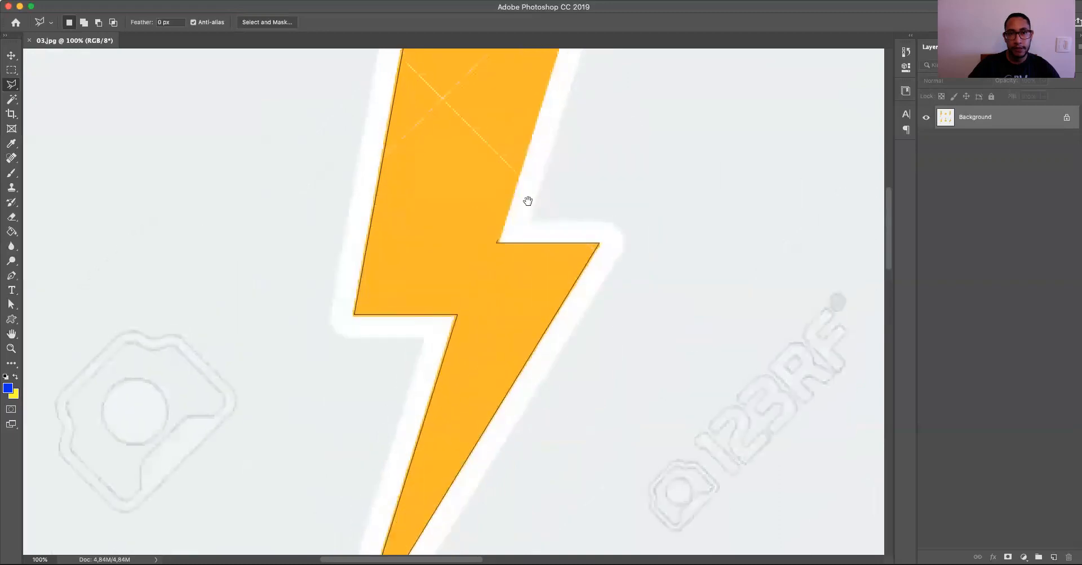
click(556, 72)
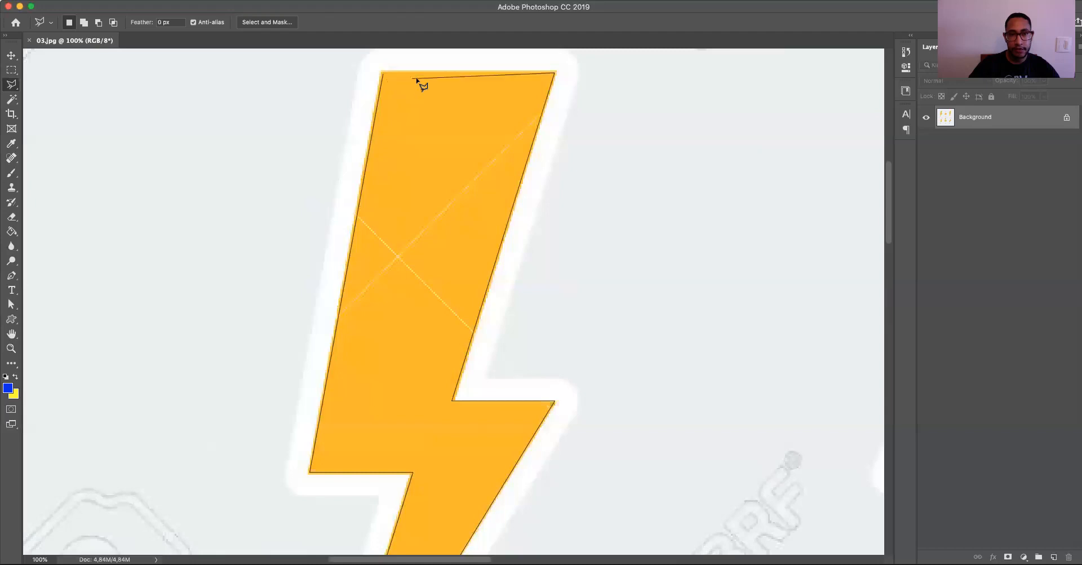
click(383, 74)
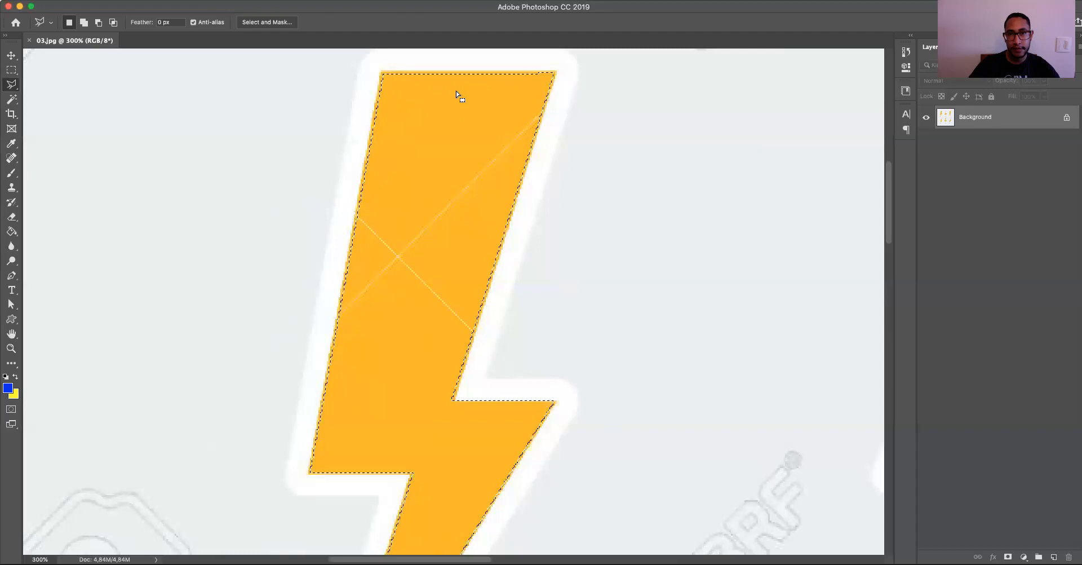
Copy the selected bolt to a new layer, preview it without the Background and delete the copy
key(super+j)
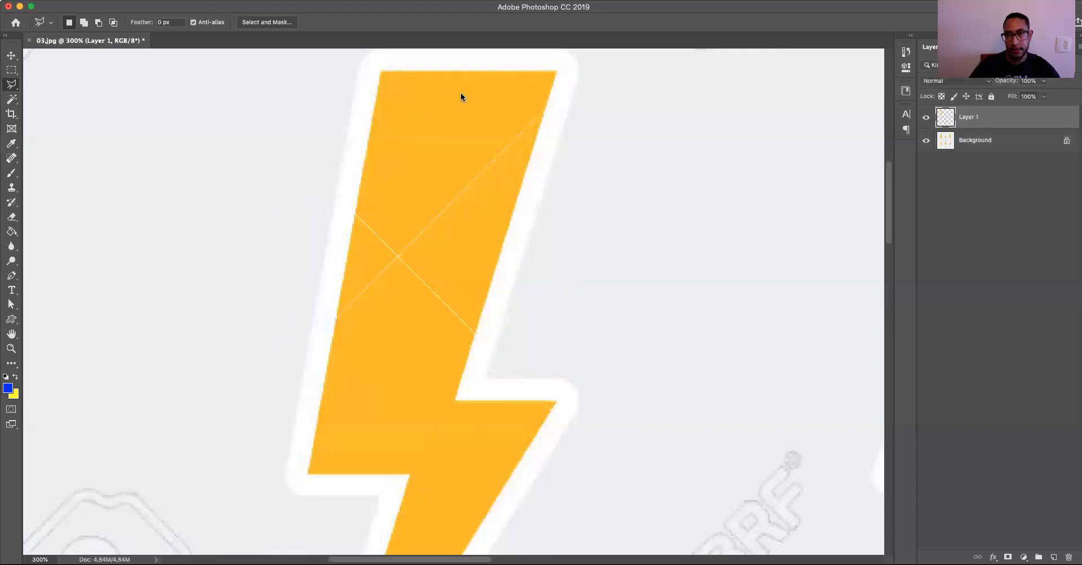
click(924, 141)
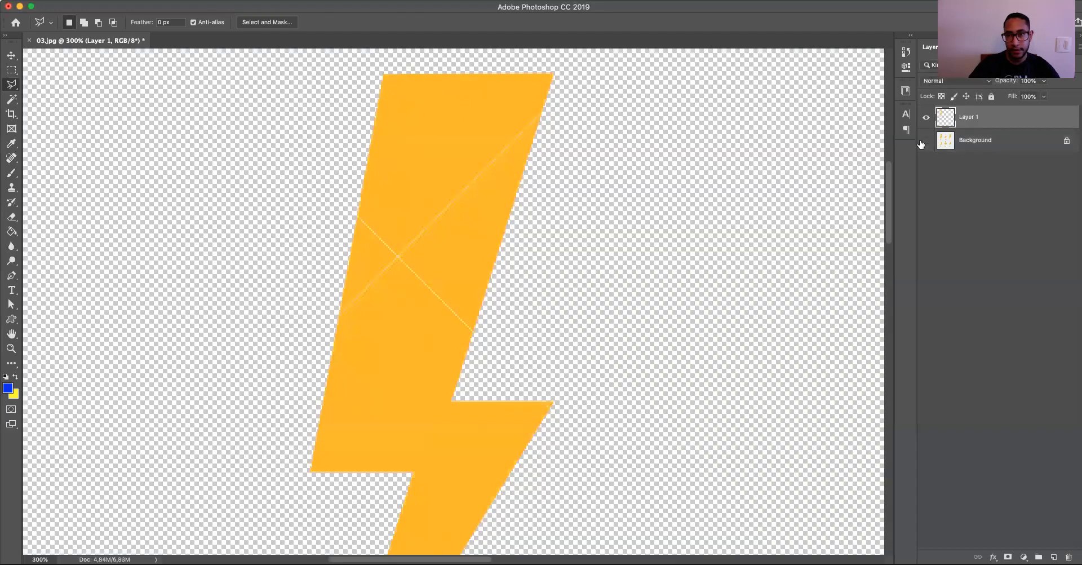
click(926, 140)
key(Delete)
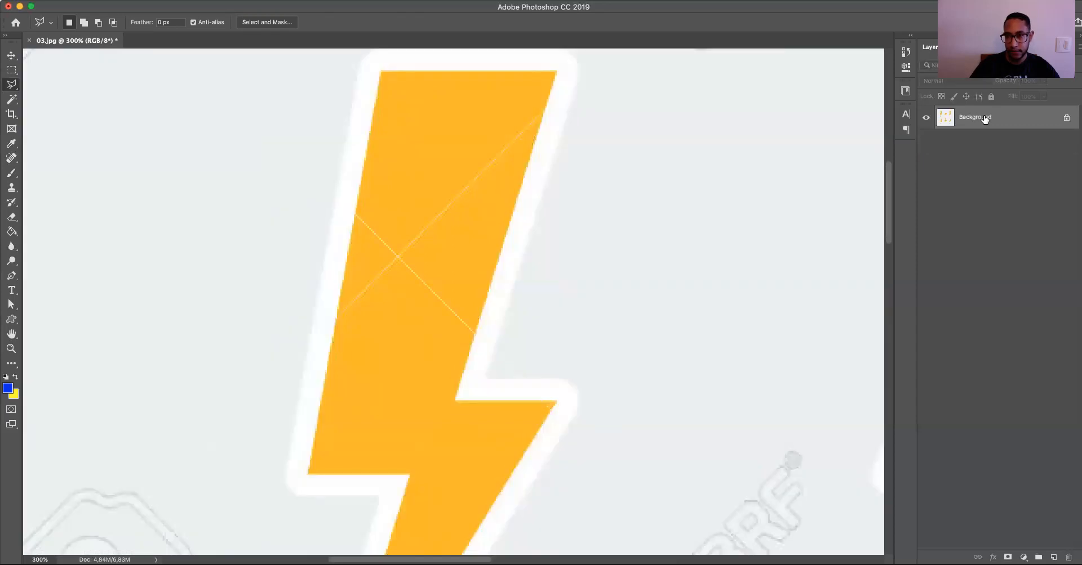
Place a rough, inaccurate series of Polygonal Lasso points around the upper-left lightning bolt
key(super+minus)
scroll(383, 91, down, 3)
click(404, 92)
click(374, 358)
click(441, 375)
click(345, 528)
click(484, 325)
click(428, 297)
click(541, 148)
click(465, 108)
click(413, 100)
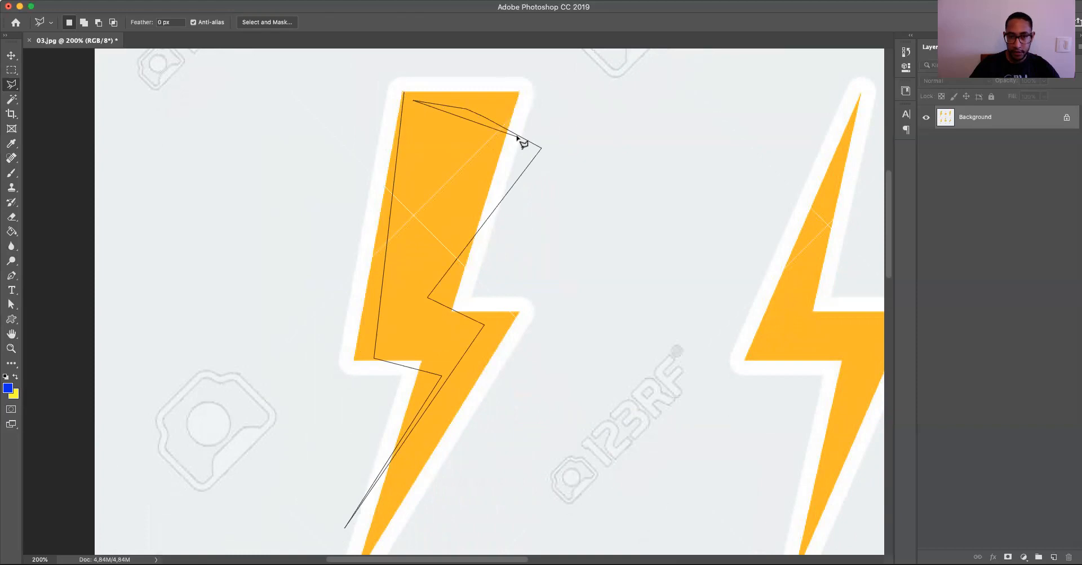
Remove all the points of the rough lasso outline one by one
key(BackSpace)
key(BackSpace)
key(BackSpace)
key(BackSpace)
key(BackSpace)
key(BackSpace)
key(BackSpace)
key(BackSpace)
key(BackSpace)
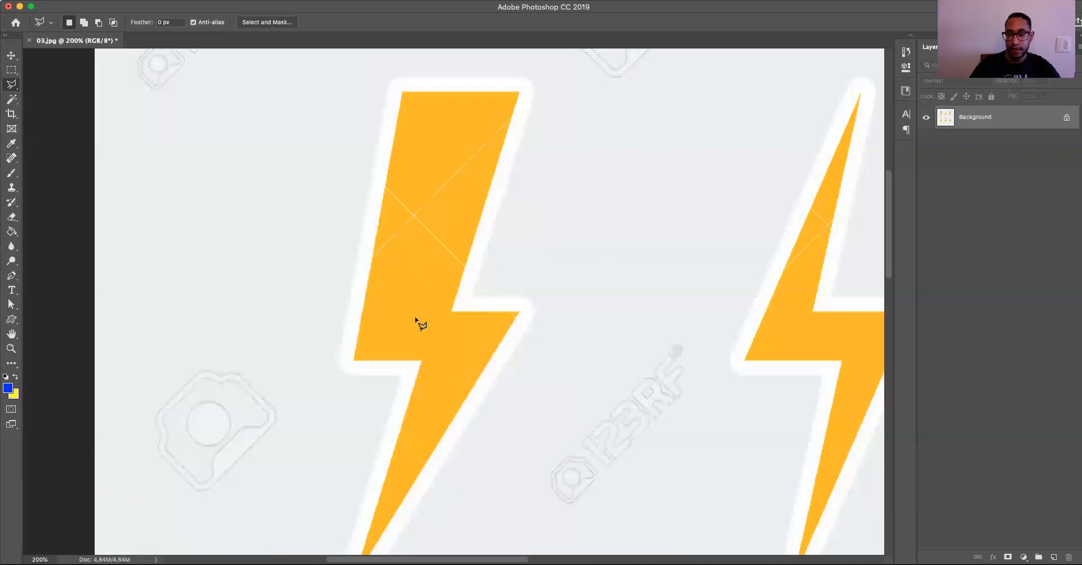
Start a new lasso outline at the bolt's upper-left corner, add stray points and remove all but the first
click(404, 92)
click(355, 357)
click(675, 271)
click(361, 537)
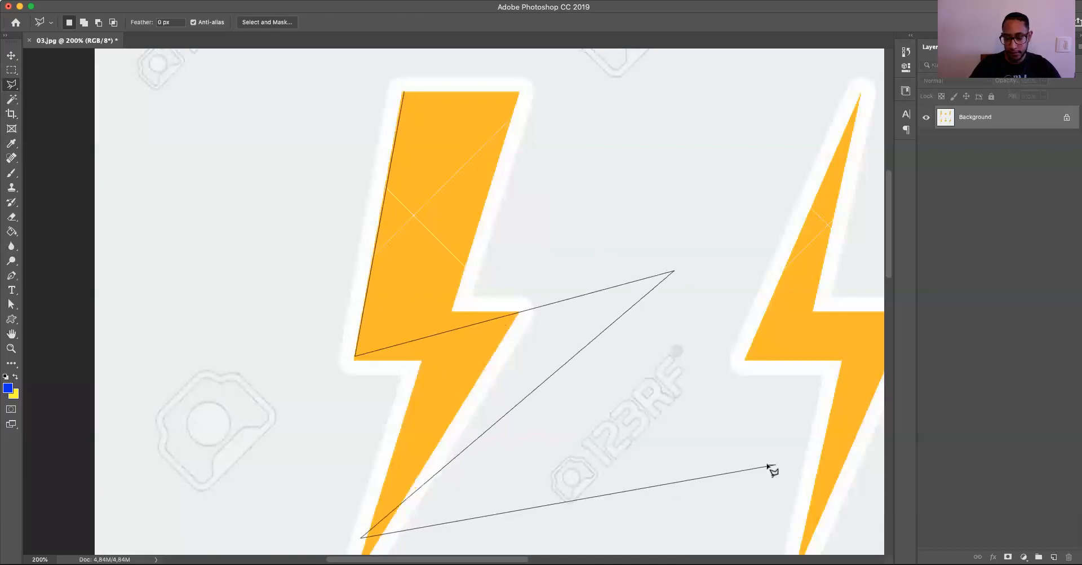
key(BackSpace)
key(BackSpace)
key(BackSpace)
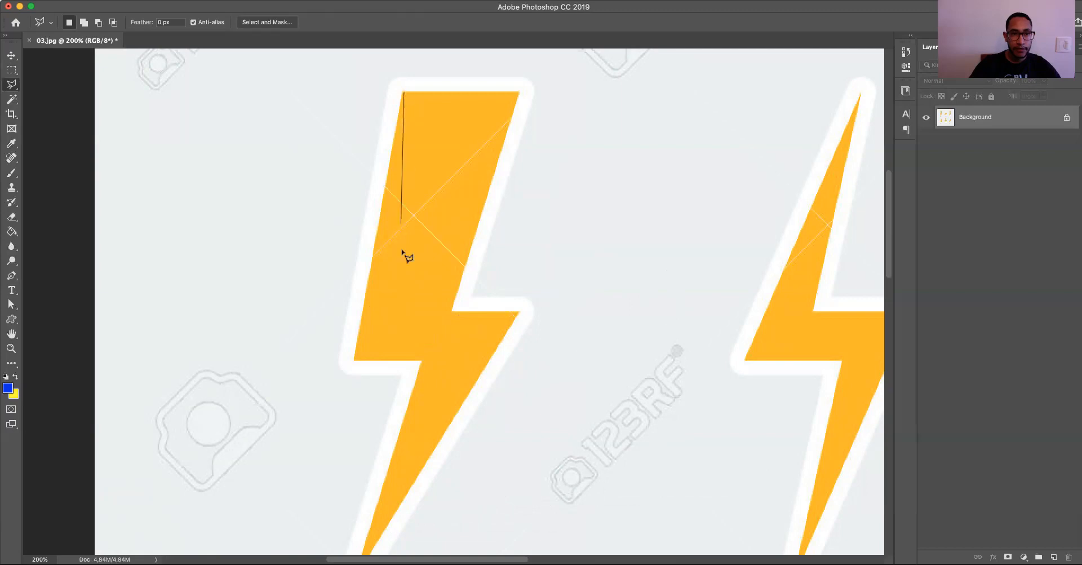
Close the lasso outline early at the bolt's lower inner corner and deselect the partial selection
click(355, 359)
double_click(422, 359)
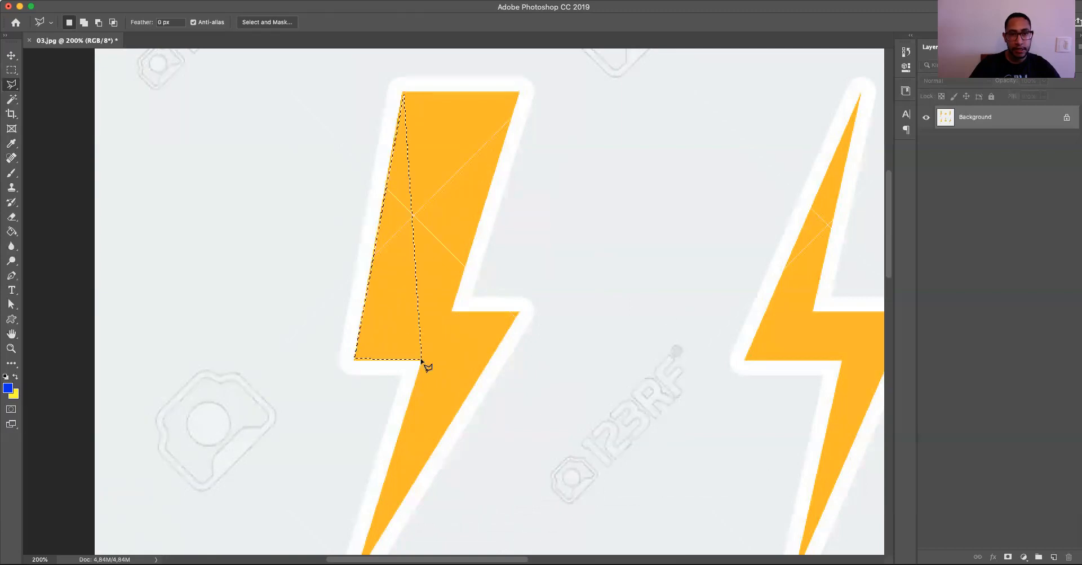
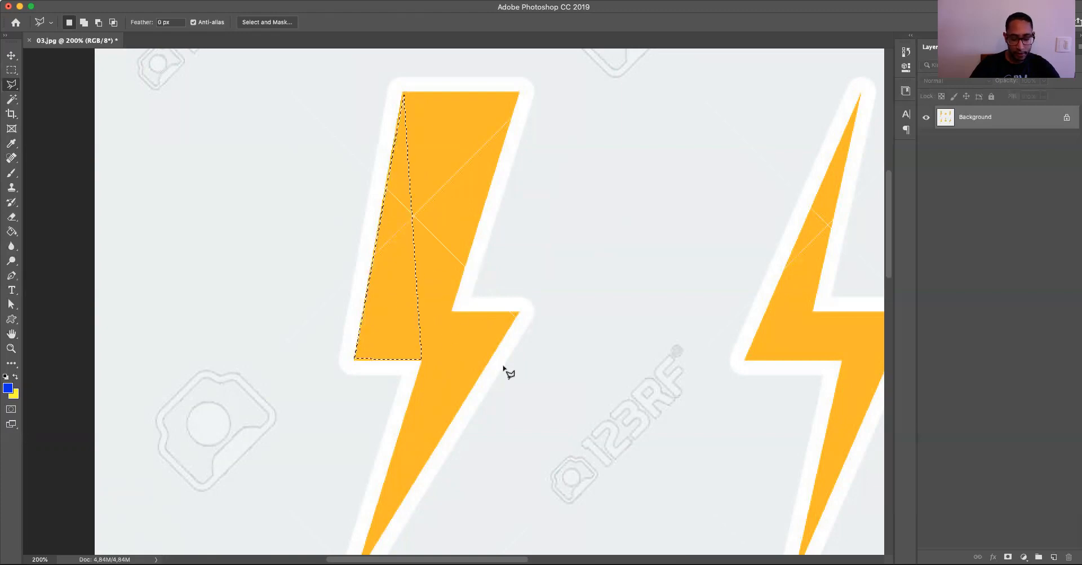
key(super+d)
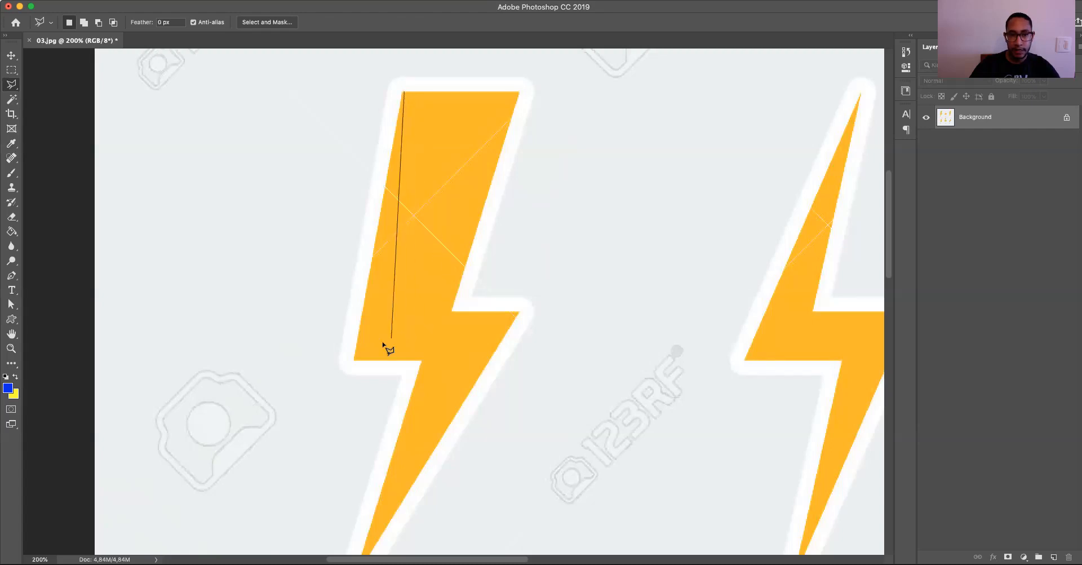
Outline the whole upper-left lightning bolt with the Polygonal Lasso, correcting misplaced points, and copy the selection to a new layer
click(356, 359)
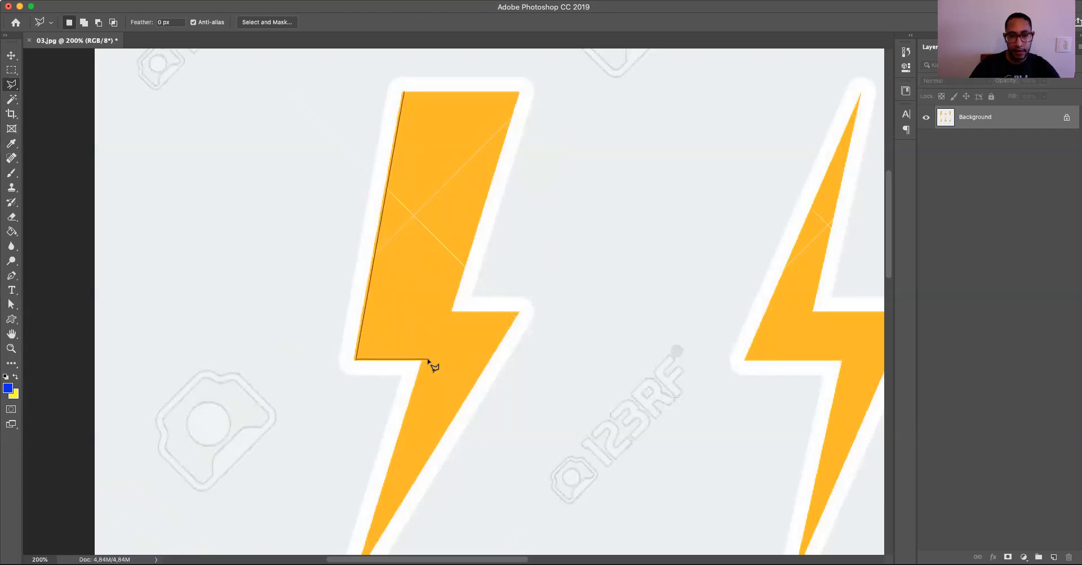
click(421, 359)
scroll(438, 380, down, 5)
scroll(437, 379, left, 2)
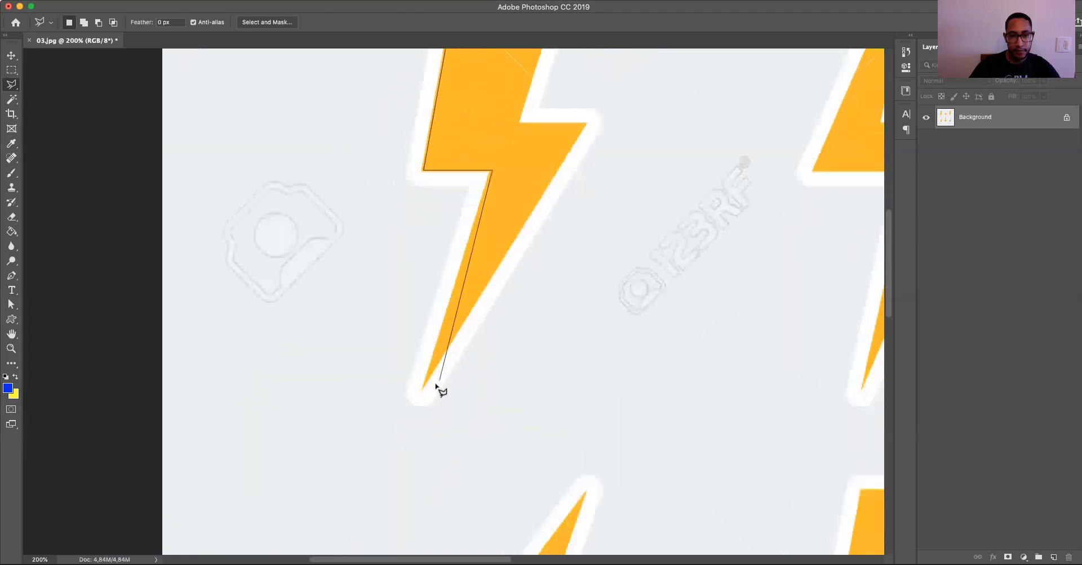
click(586, 123)
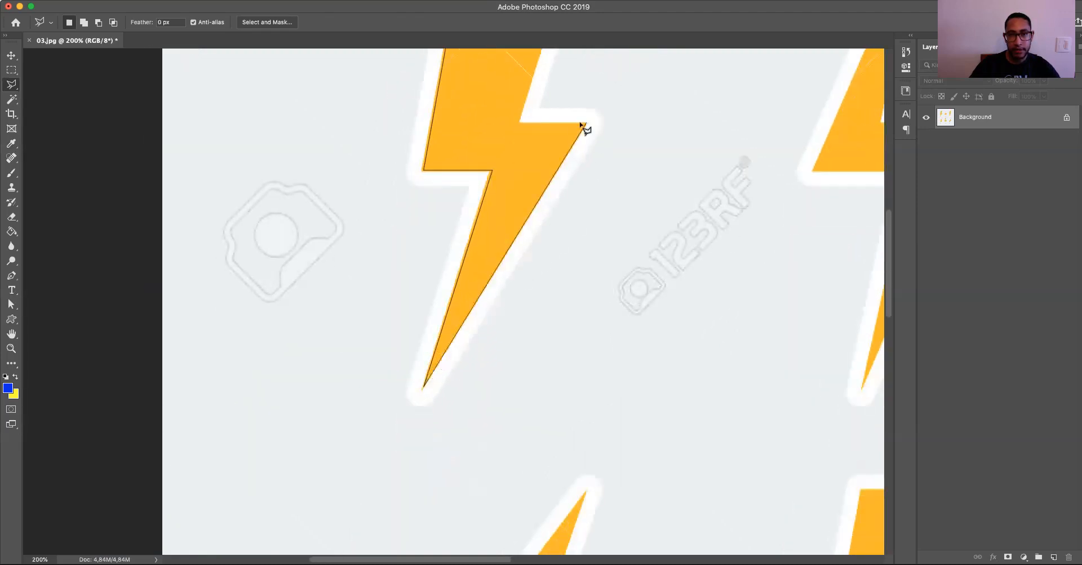
click(518, 123)
drag(527, 101, 505, 359)
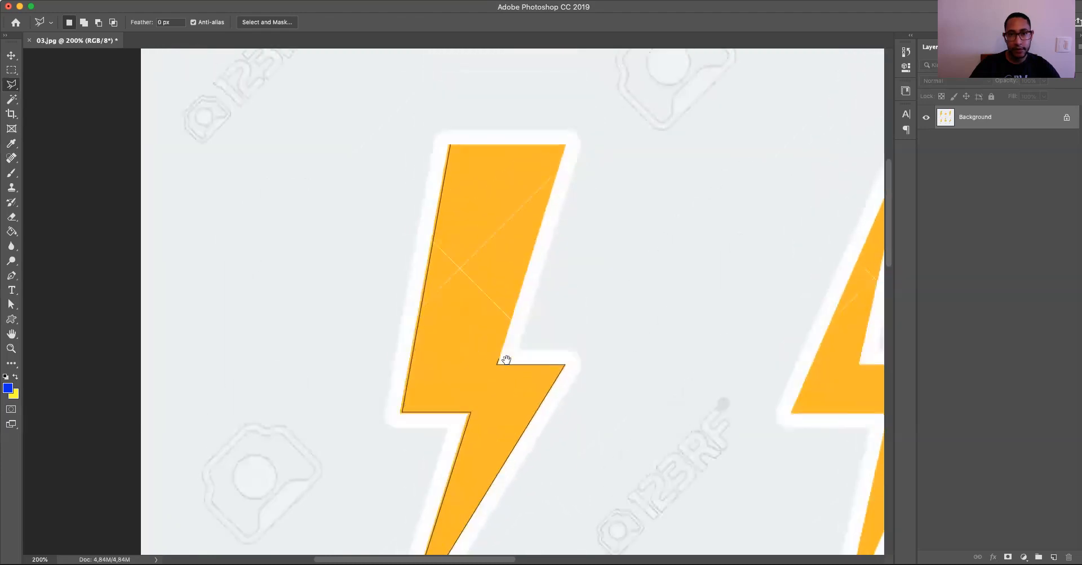
click(565, 145)
key(Delete)
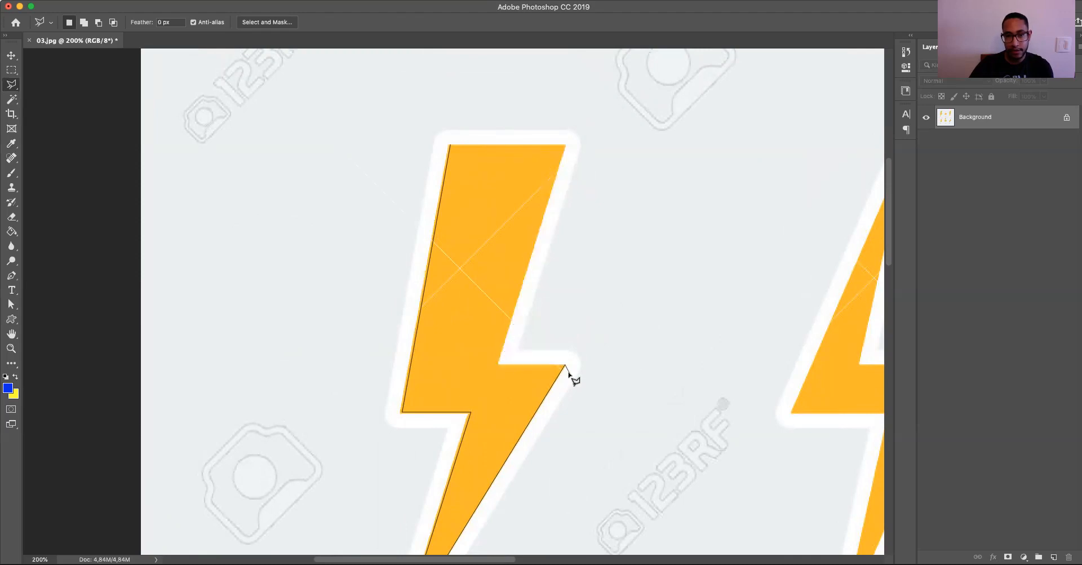
click(496, 364)
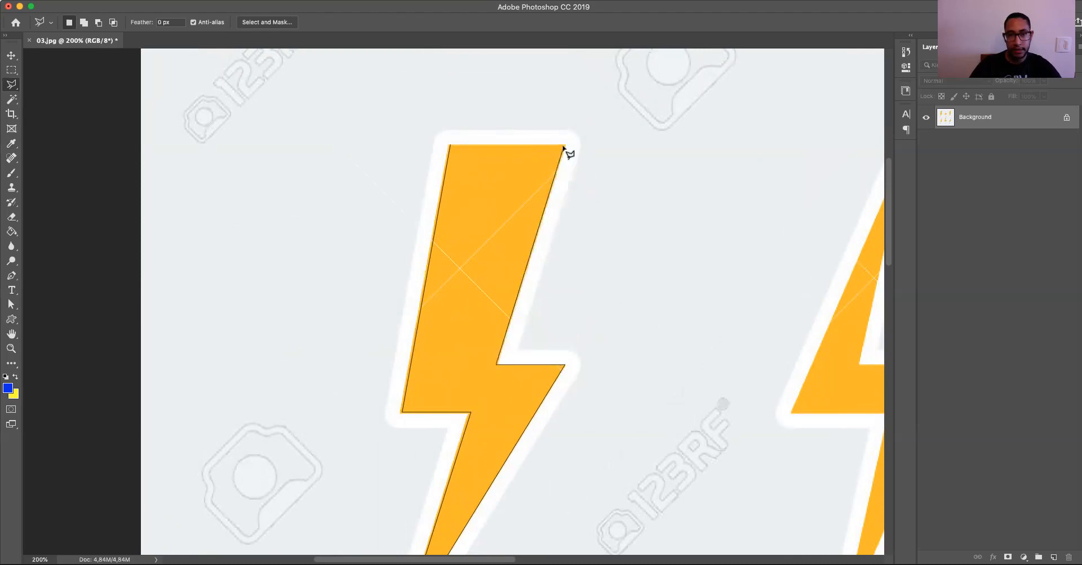
click(565, 145)
click(450, 145)
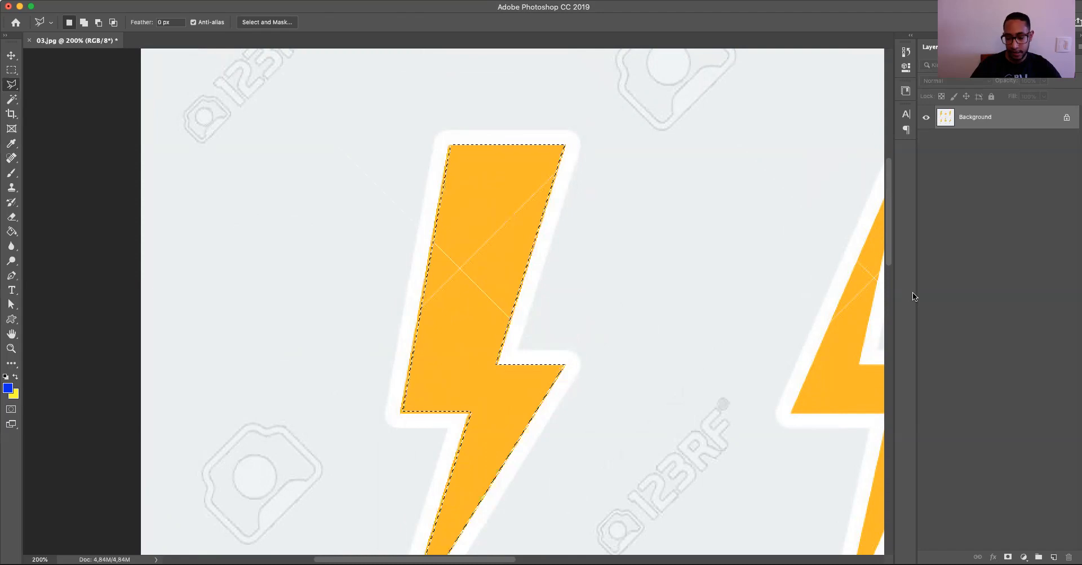
key(ctrl+j)
Outline the middle lightning bolt of the upper row with the Polygonal Lasso and close the selection
scroll(559, 256, right, 10)
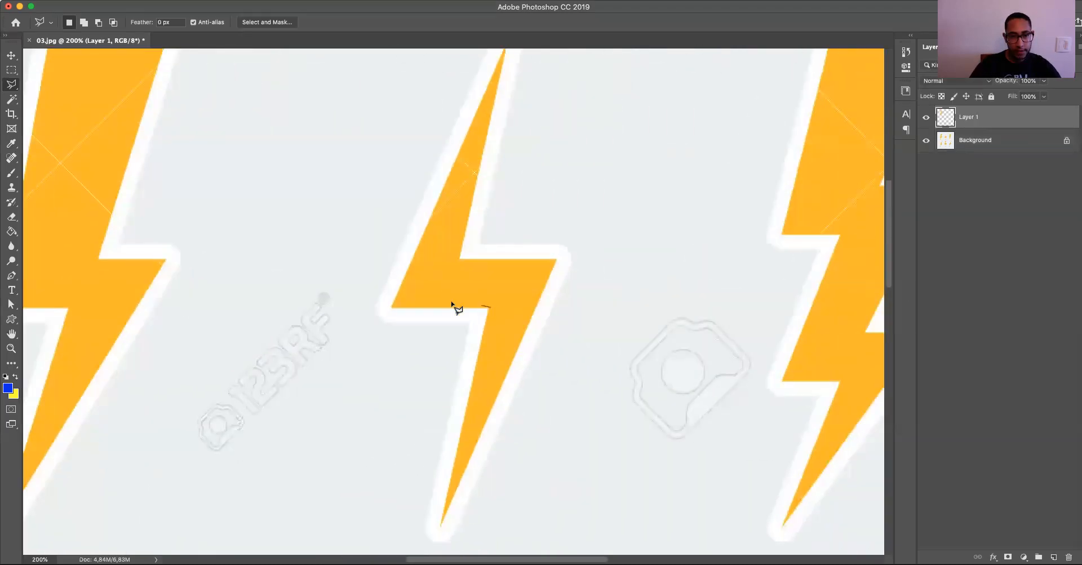
click(393, 307)
scroll(418, 338, up, 5)
click(486, 215)
click(440, 429)
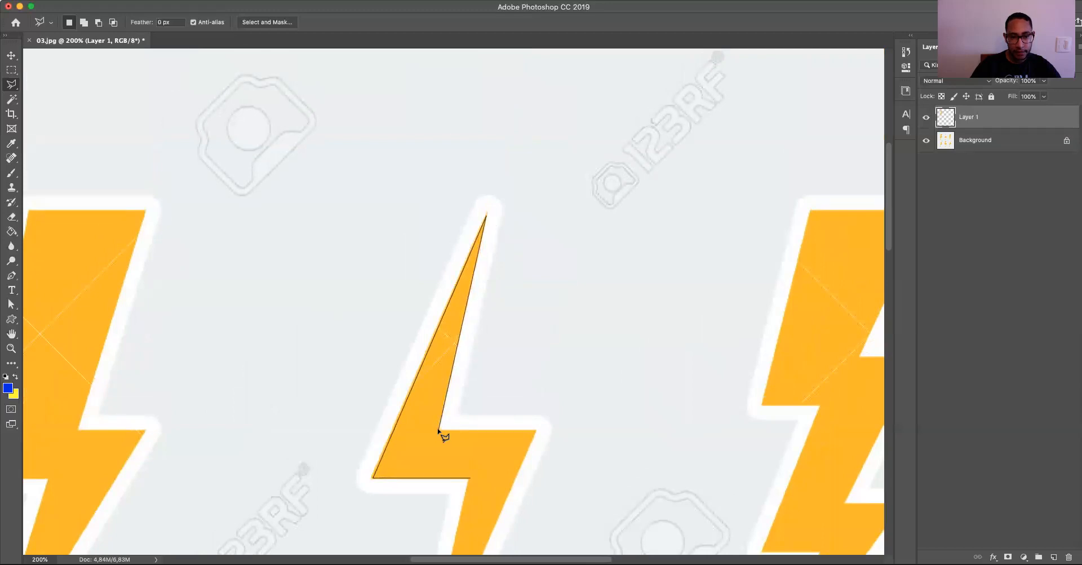
click(536, 431)
scroll(510, 456, down, 5)
scroll(509, 456, left, 2)
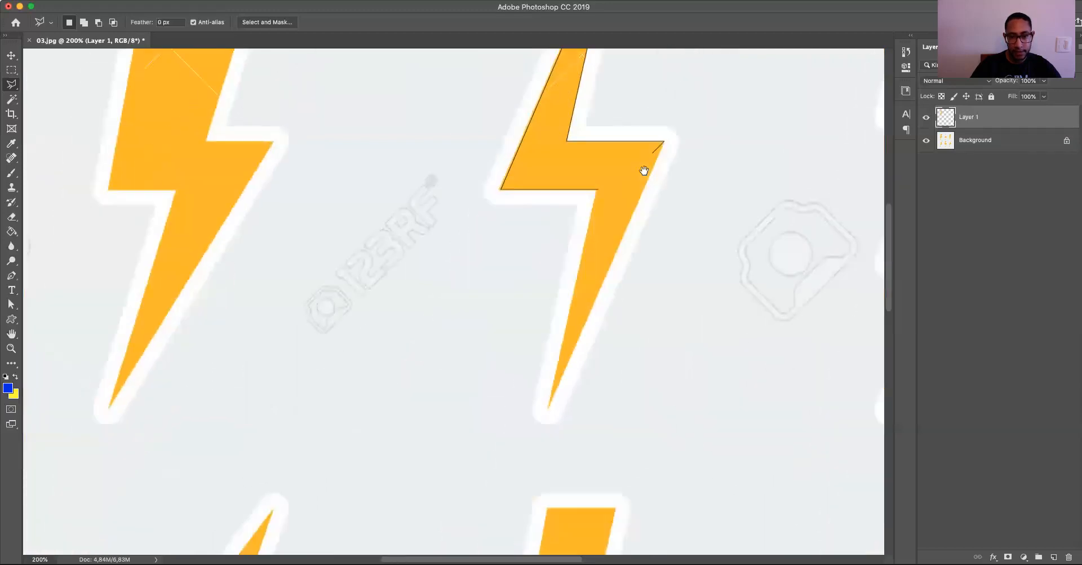
click(550, 407)
click(599, 188)
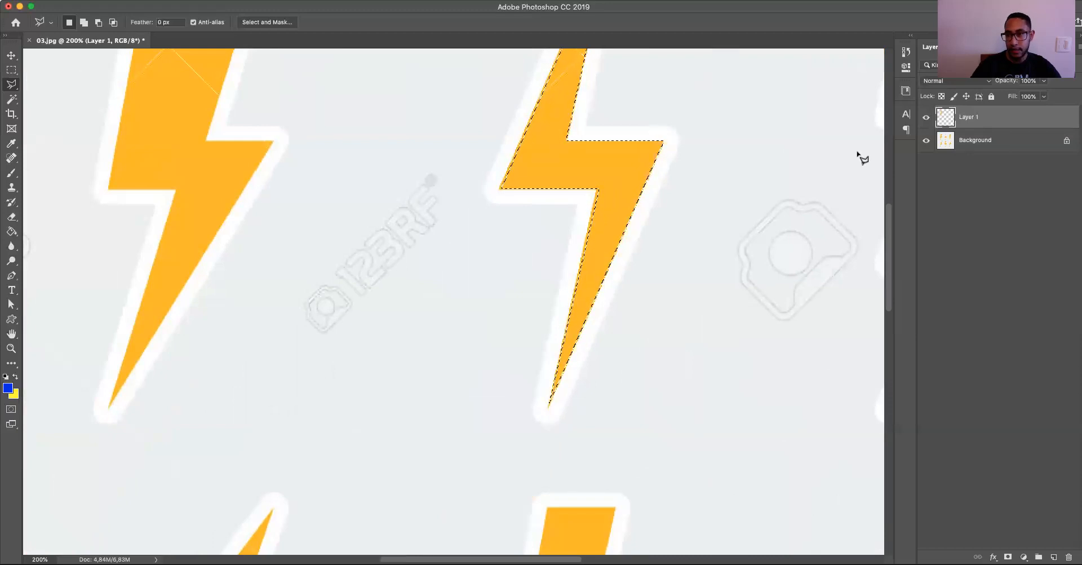
Copy the selected middle bolt from the Background layer to a new layer and hide the Background
click(1012, 142)
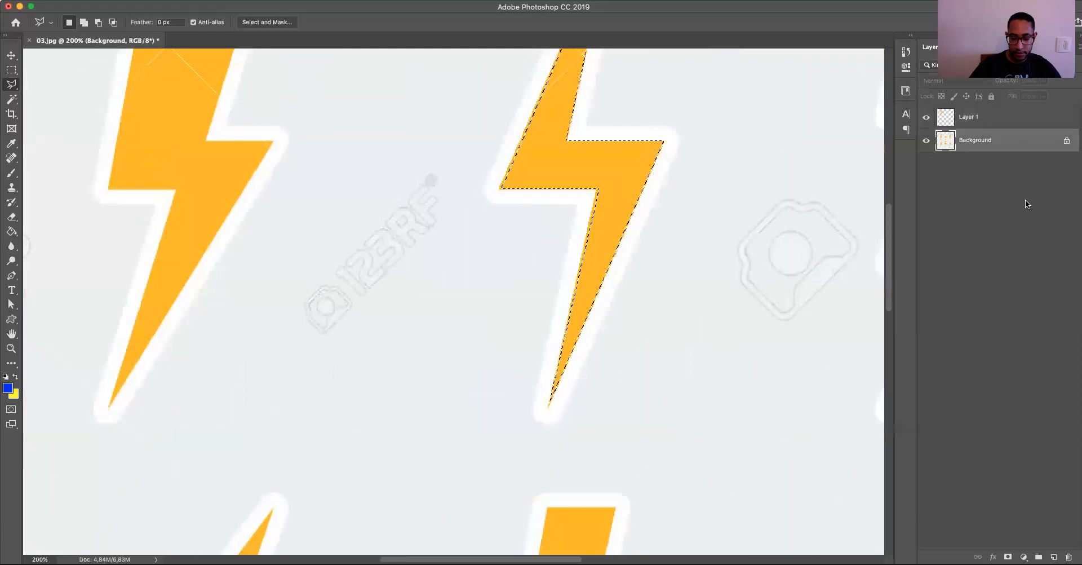
key(ctrl+j)
key(ctrl+minus)
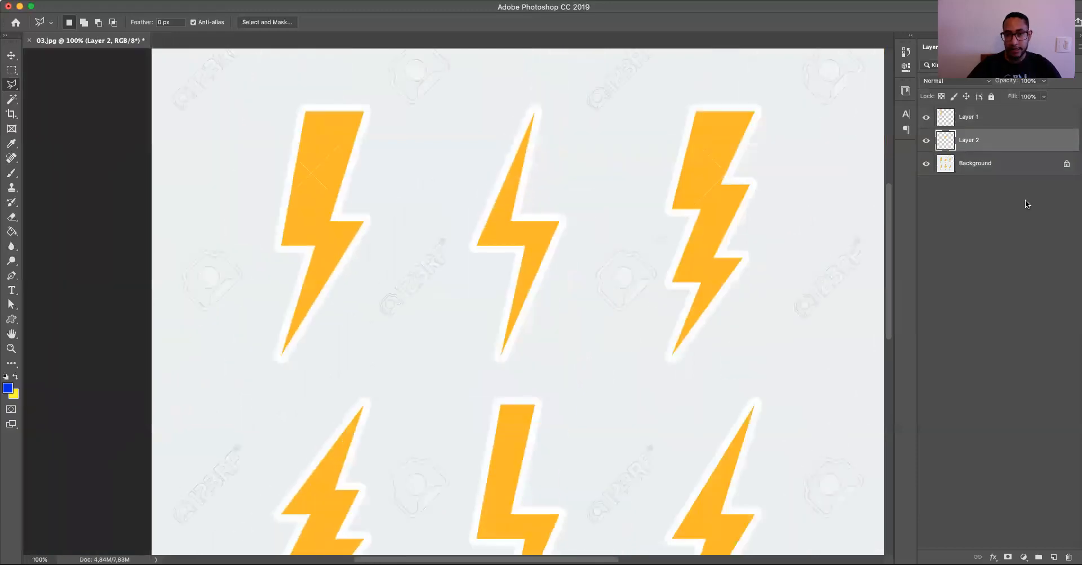
click(926, 164)
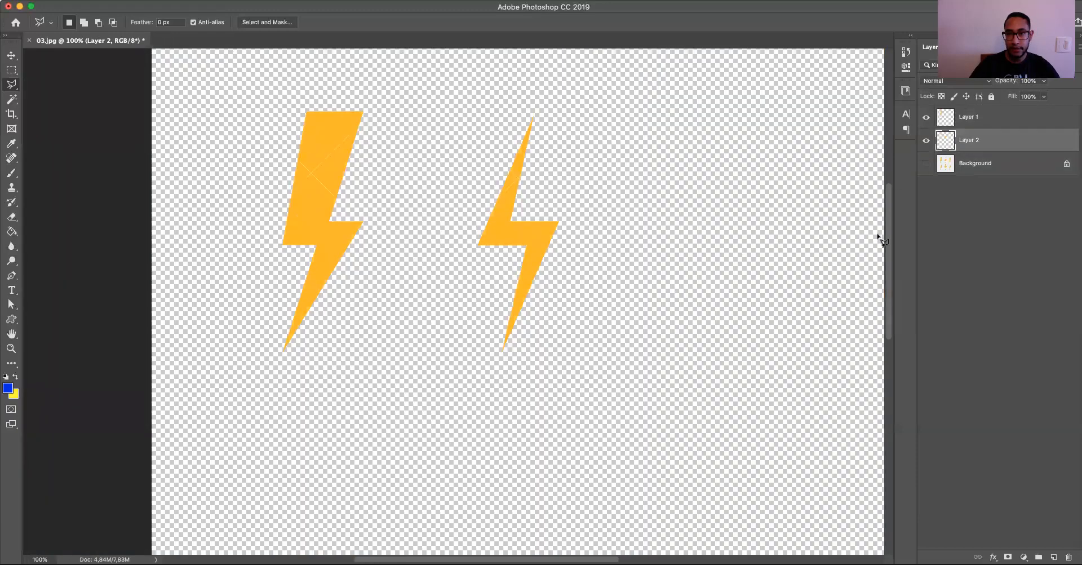
Show the Background layer of 03.jpg again and make Layer 1 the active layer
click(926, 164)
key(v)
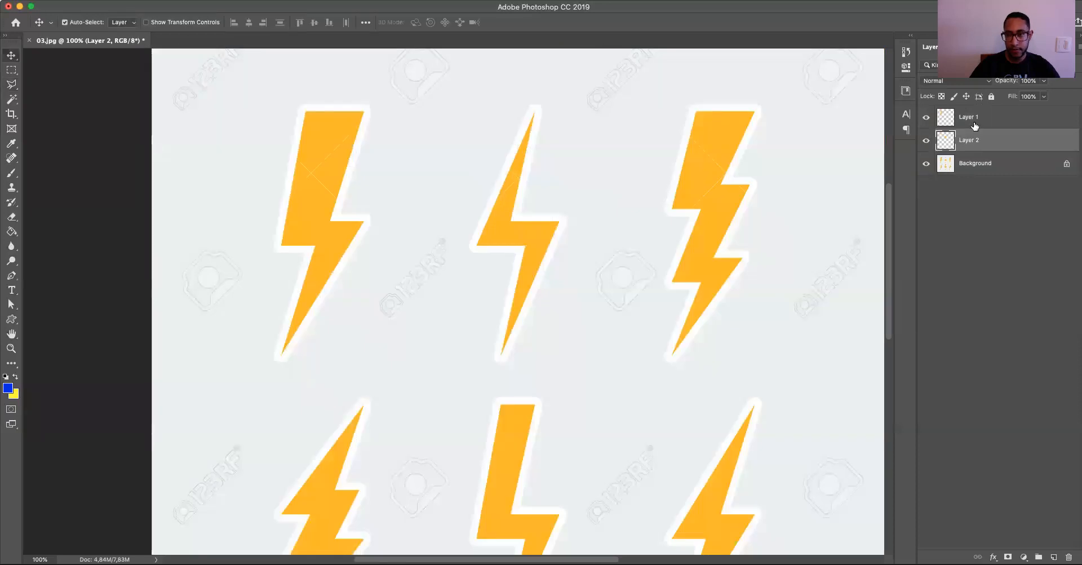
click(973, 121)
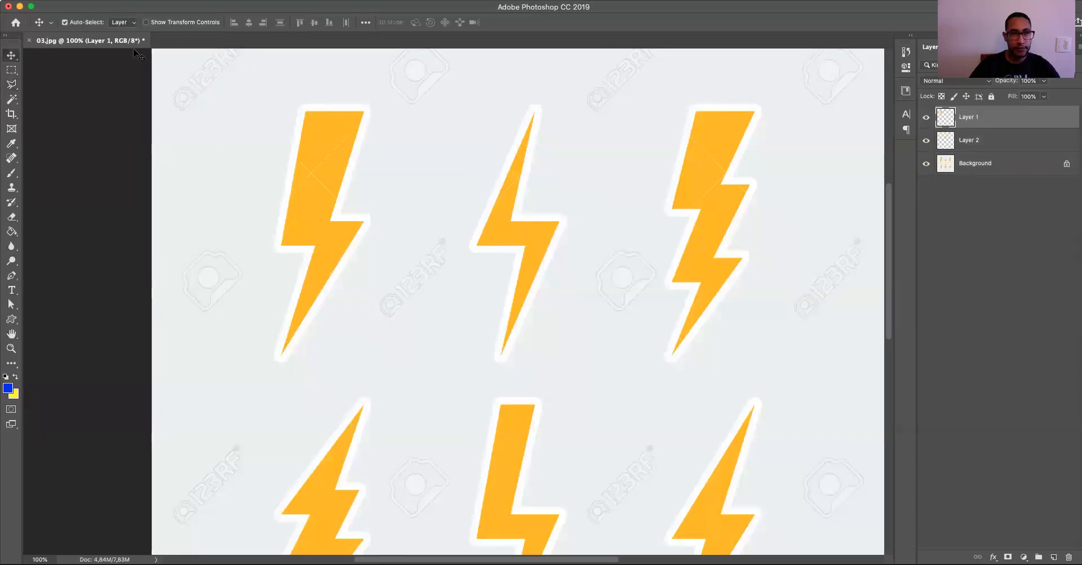
Close 03.jpg without saving and open vaso-de-porcelana-amarelo-201111091801021.jpg, leaving its missing profile as is without color management
click(11, 84)
right_click(11, 84)
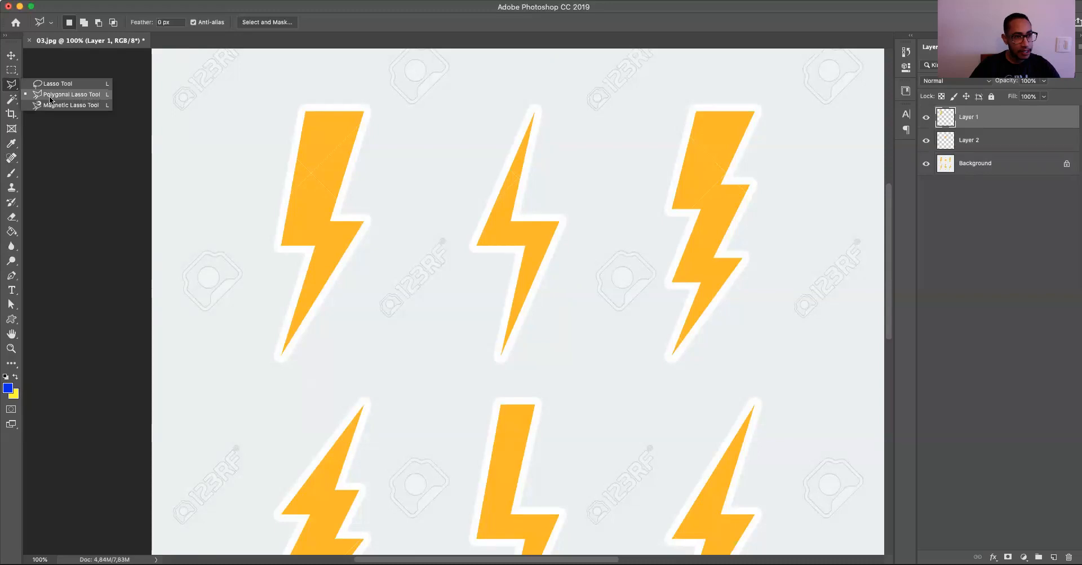
click(29, 41)
click(485, 192)
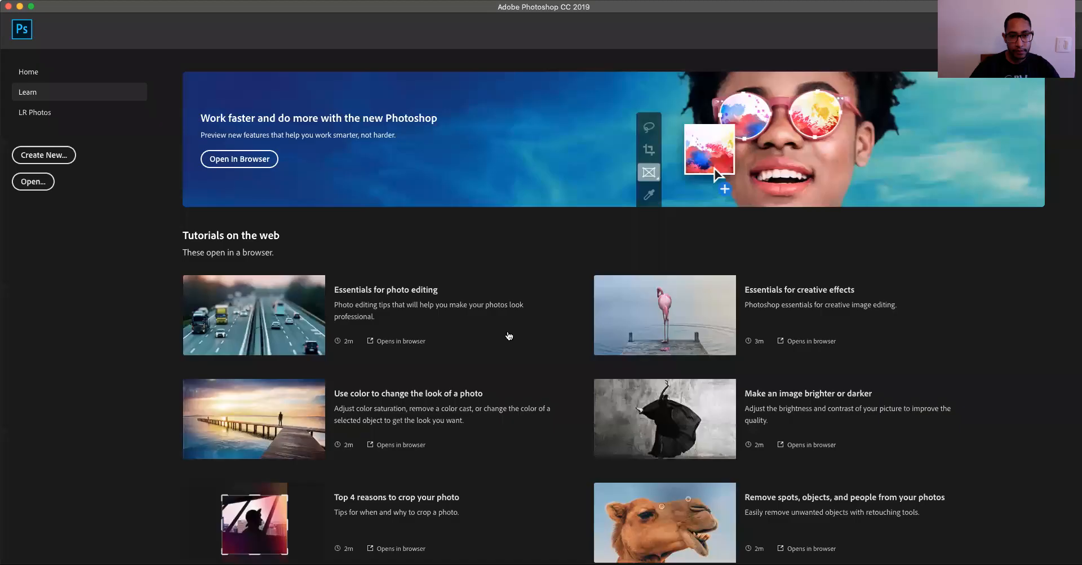
click(486, 564)
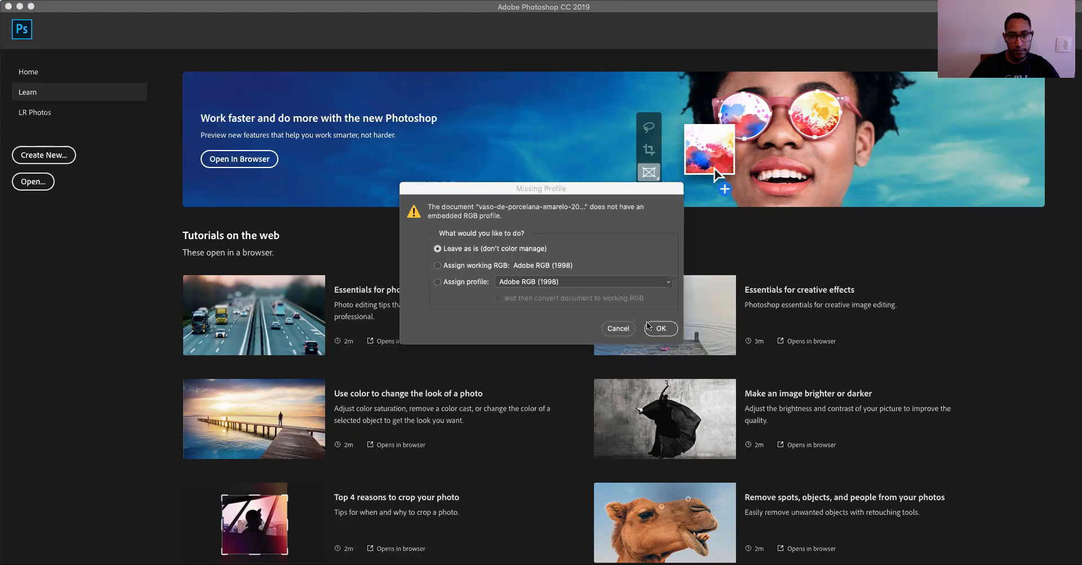
click(648, 327)
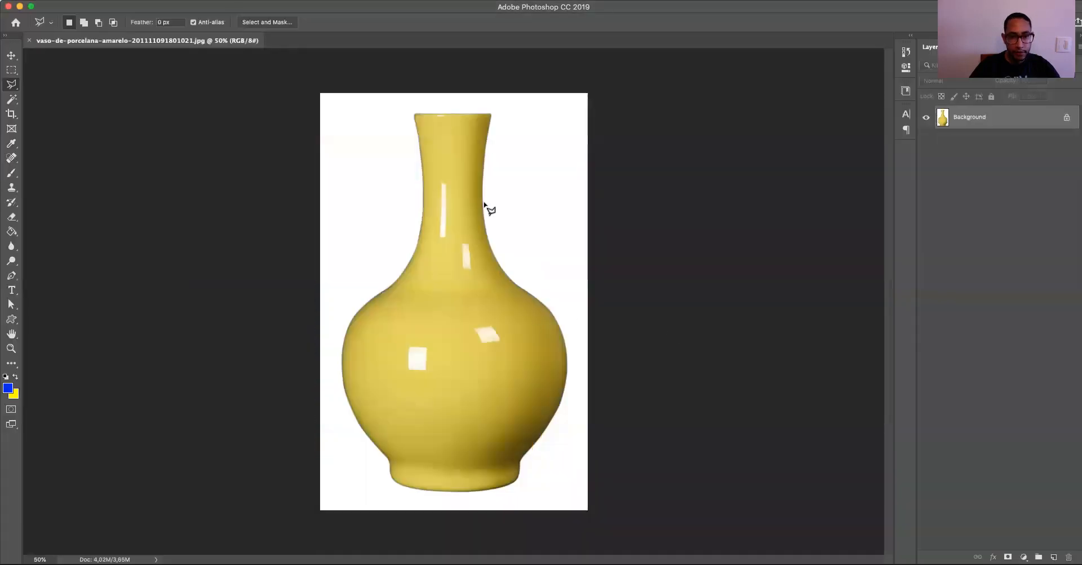
Trace the vase with the Magnetic Lasso from the rim's left corner, down the right side and around the body, removing stray points
right_click(13, 88)
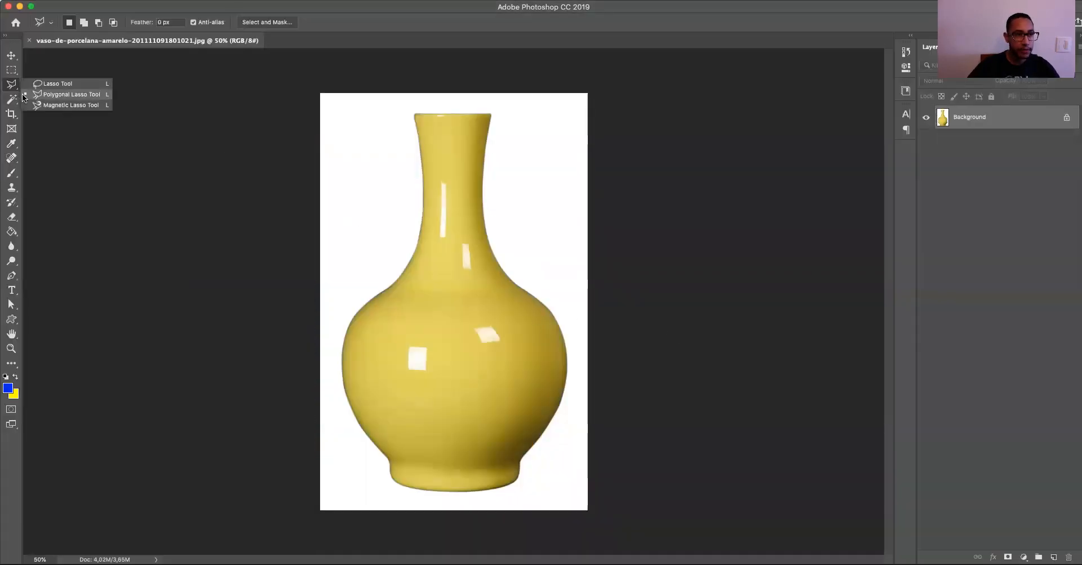
click(58, 96)
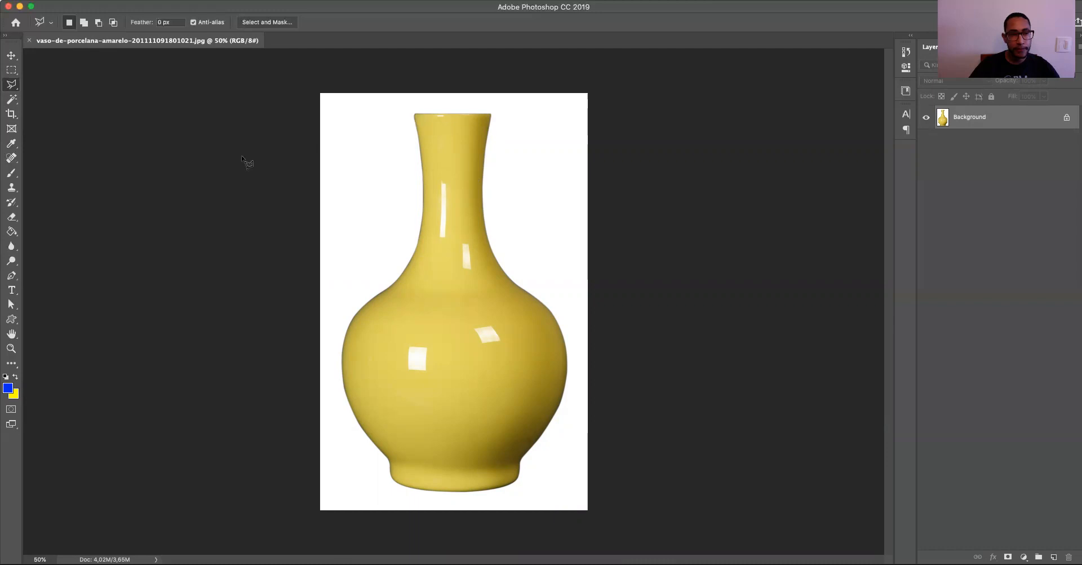
right_click(14, 85)
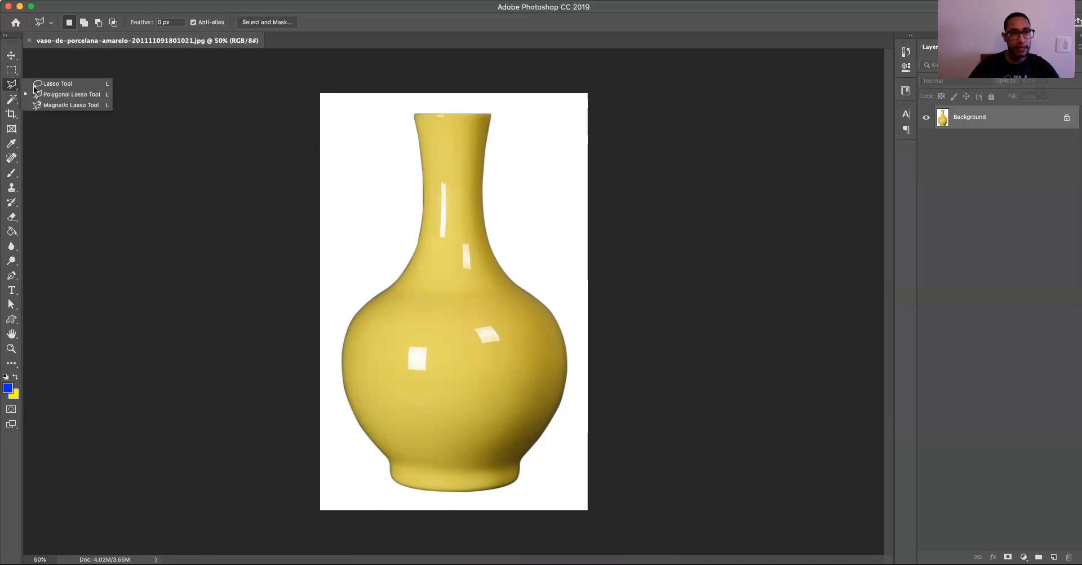
click(83, 104)
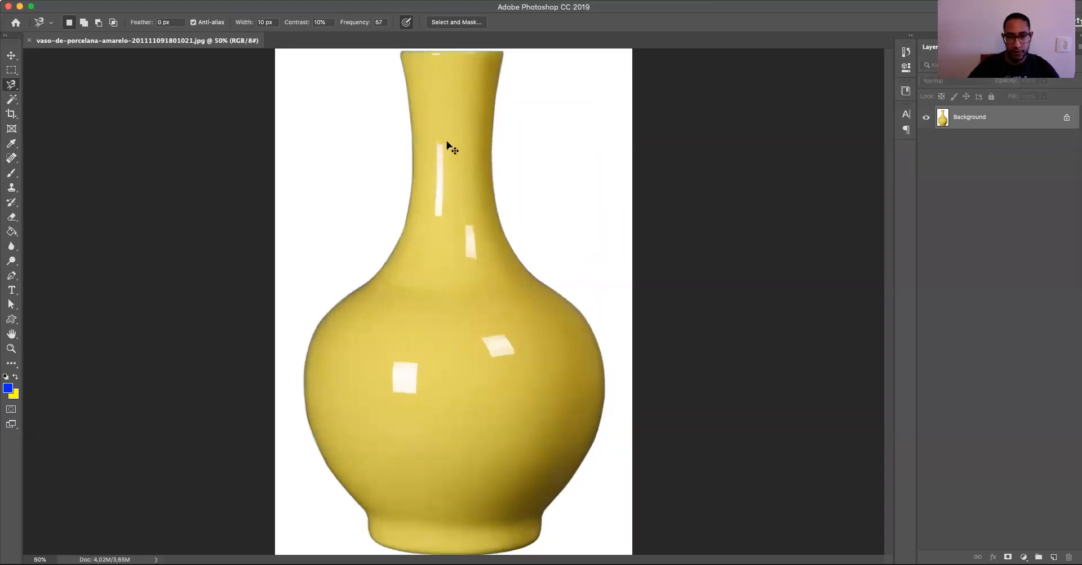
scroll(447, 144, up, 5)
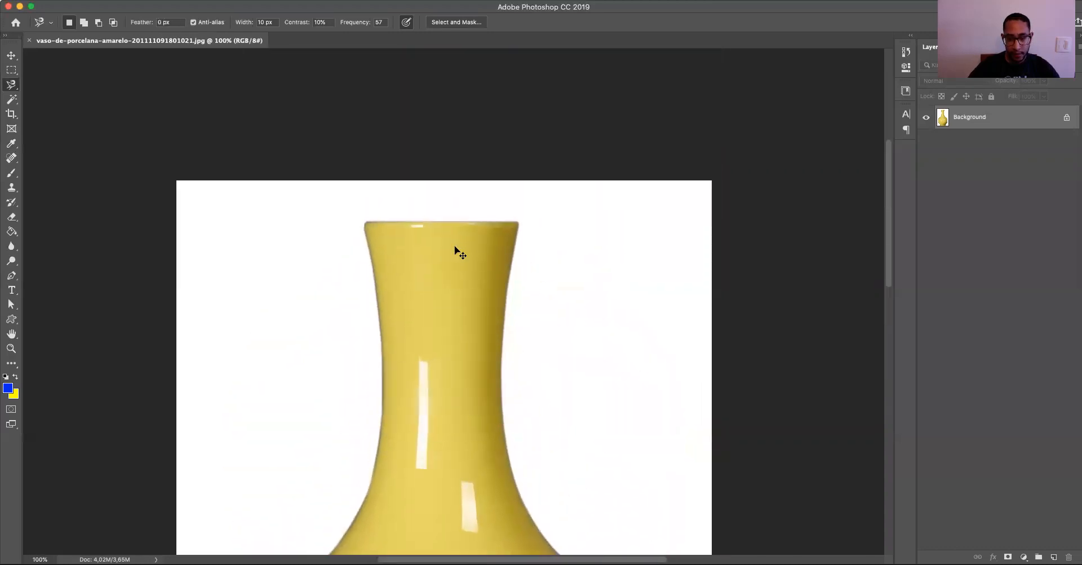
scroll(456, 249, up, 2)
scroll(415, 234, up, 3)
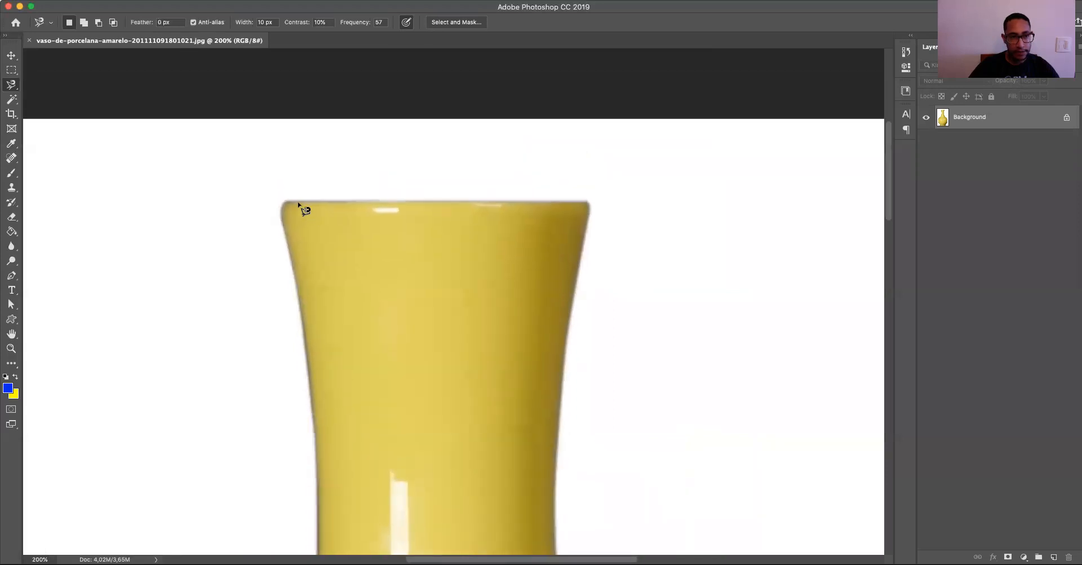
key(super+minus)
drag(451, 303, 431, 140)
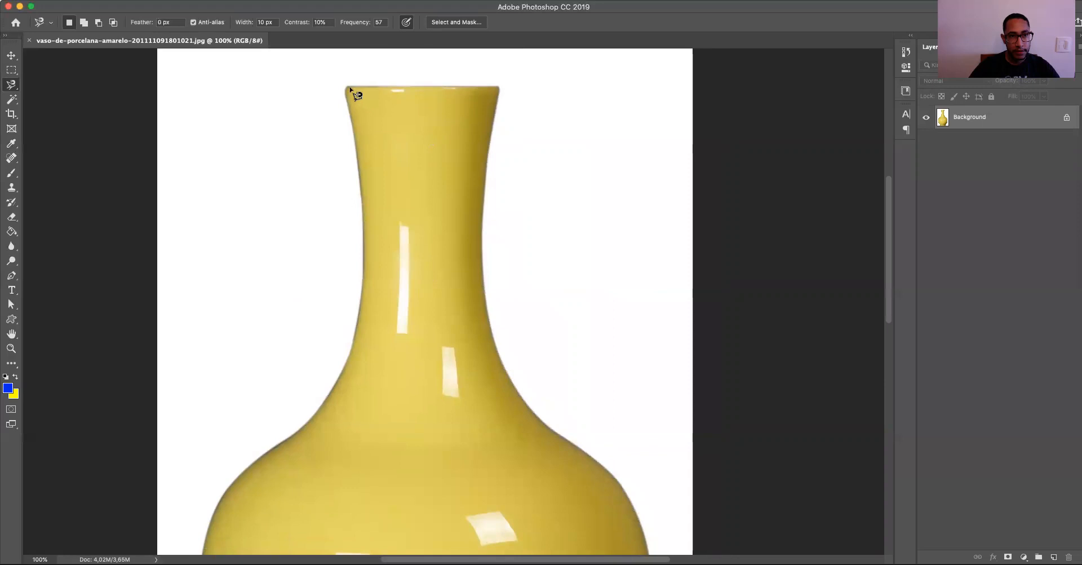
key(super+minus)
drag(428, 278, 405, 175)
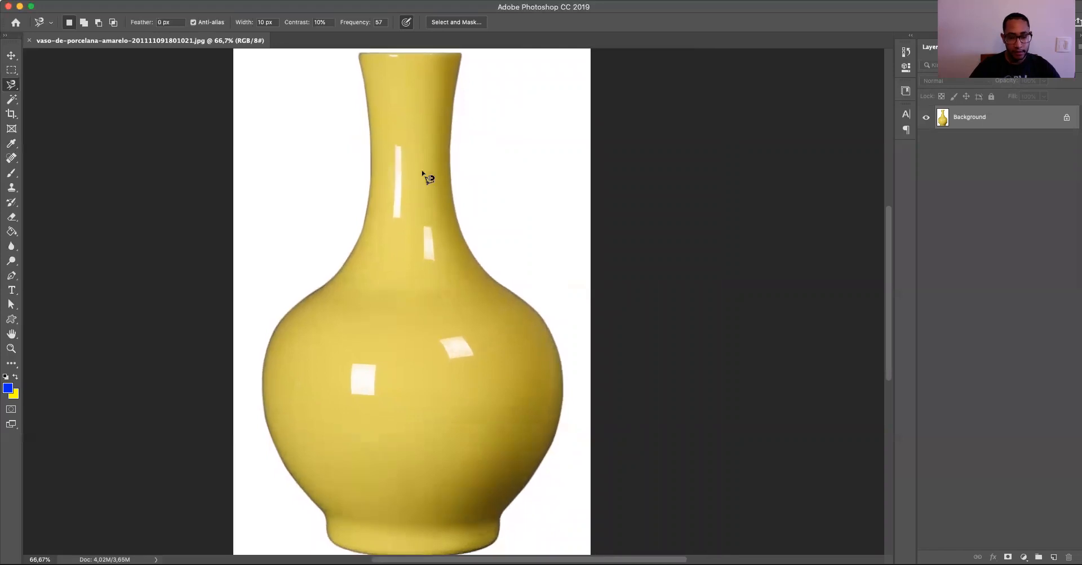
click(361, 53)
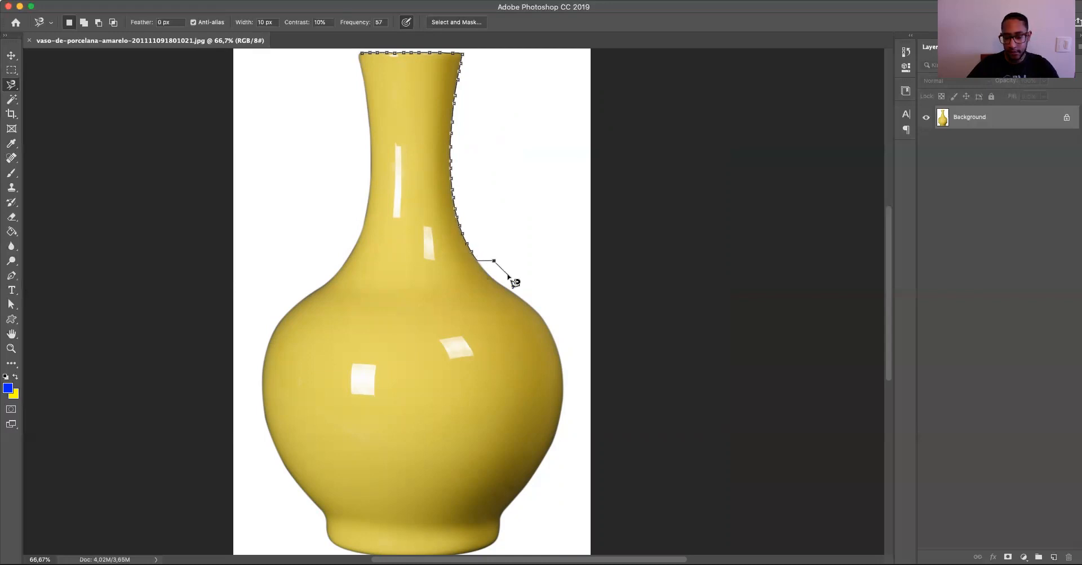
key(BackSpace)
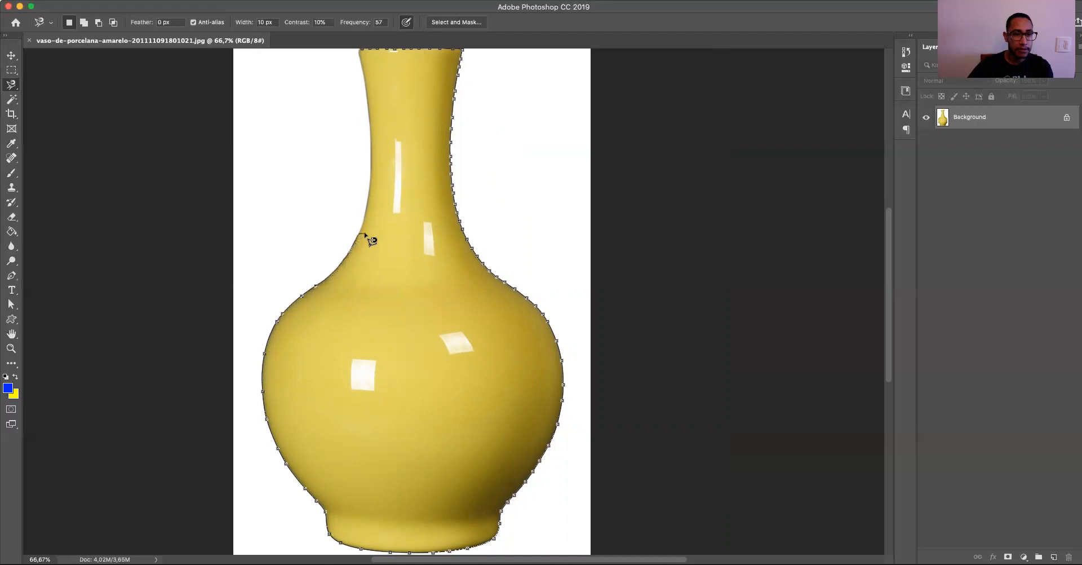
Continue the Magnetic Lasso outline up the left side of the neck, removing misplaced points, and close it at the rim's left corner
drag(362, 223, 355, 386)
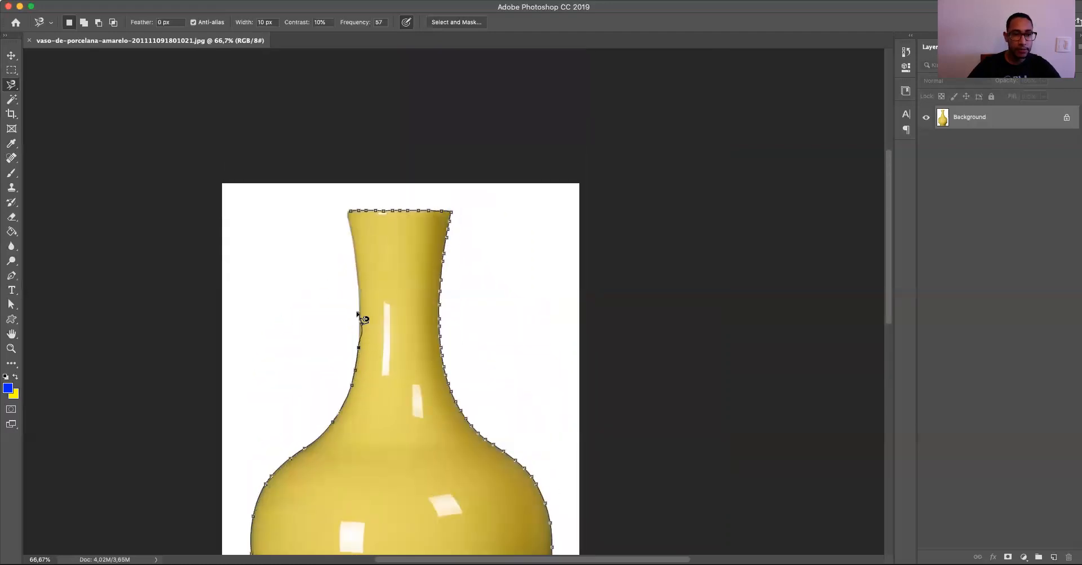
key(BackSpace)
drag(359, 338, 348, 219)
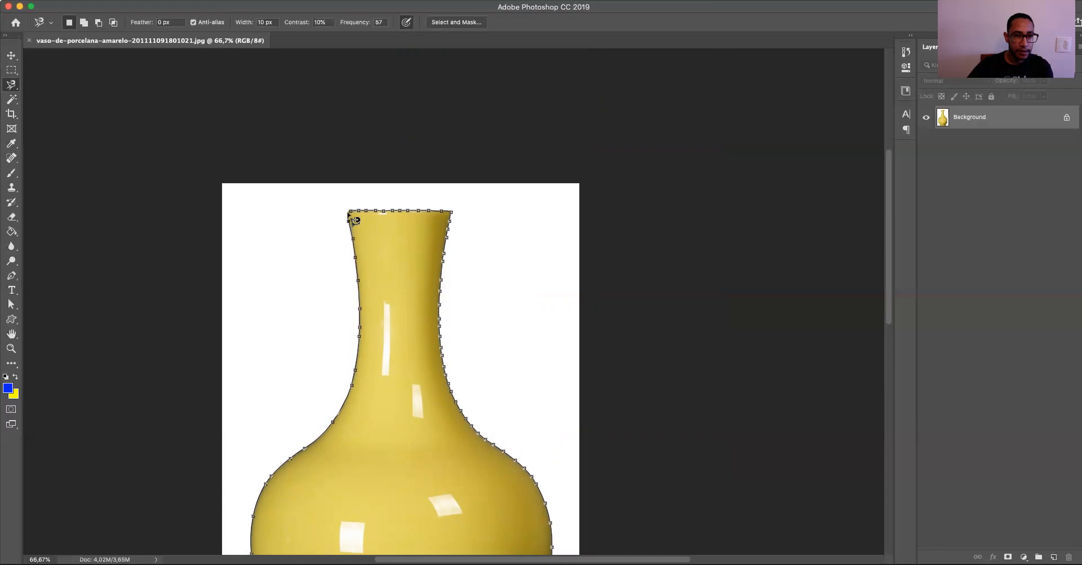
click(350, 212)
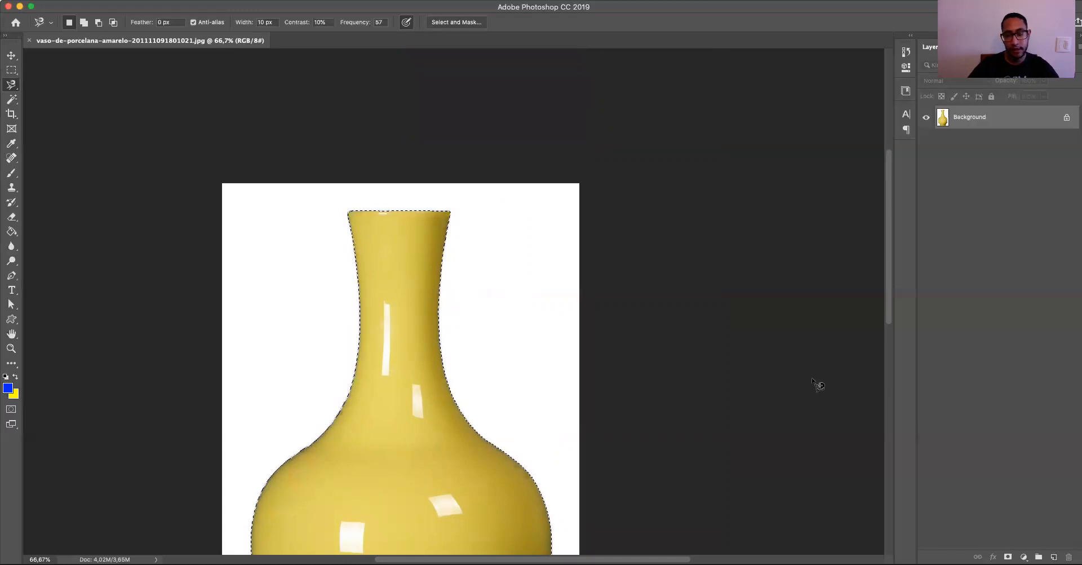
Copy the selected vase to a new layer and hide the Background layer
key(super+j)
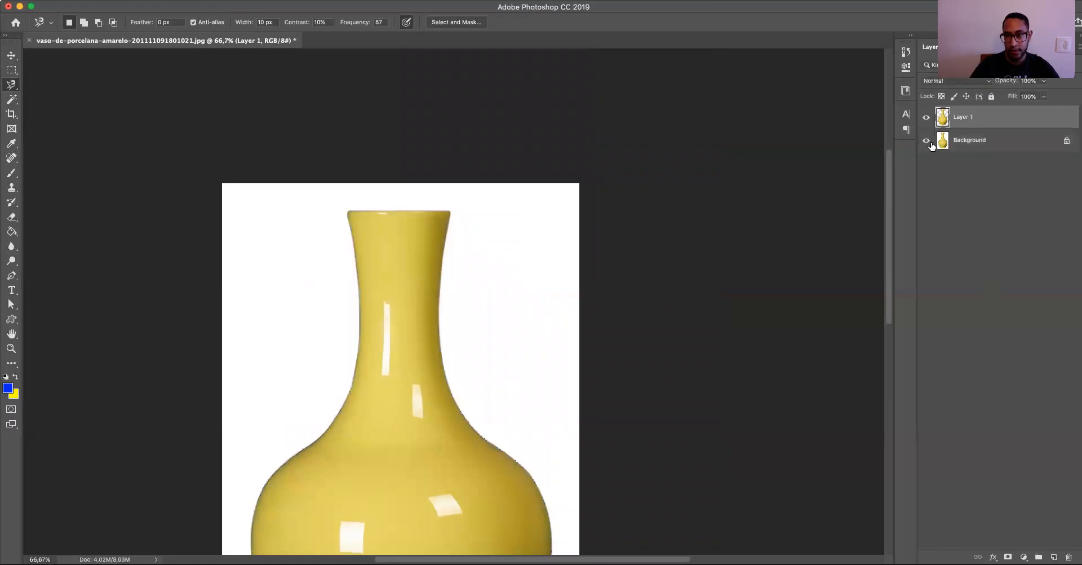
click(927, 141)
drag(413, 448, 403, 355)
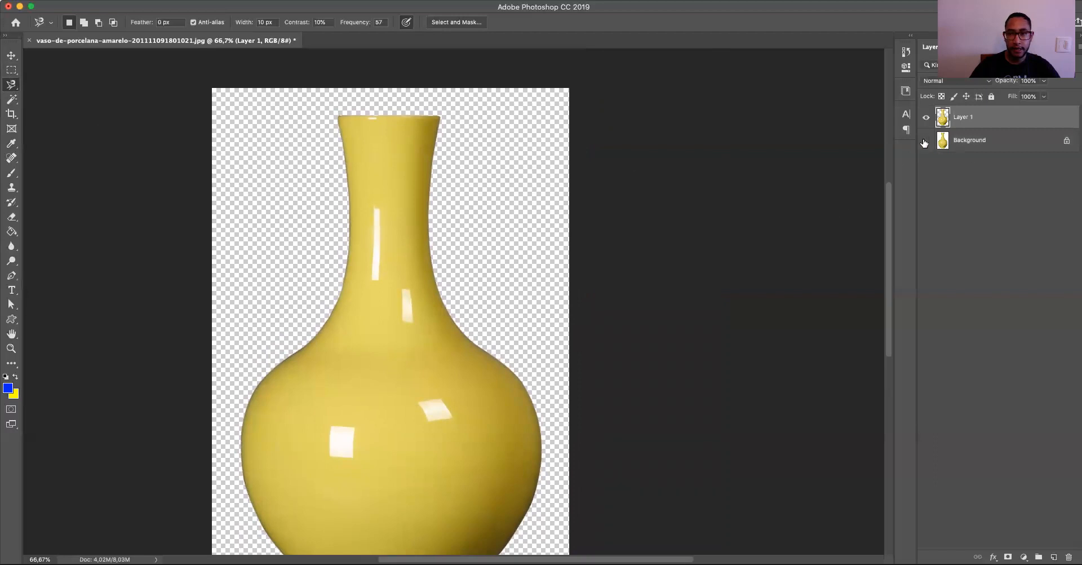
Fill a new layer beneath the cut-out vase with the blue foreground color and delete that layer
click(961, 145)
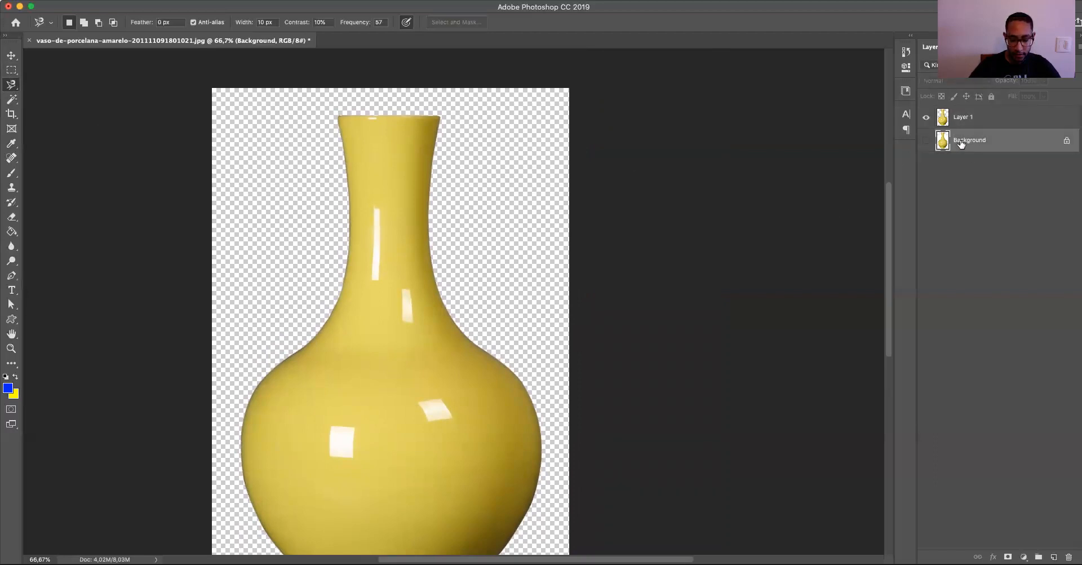
key(super+shift+alt+n)
key(alt+BackSpace)
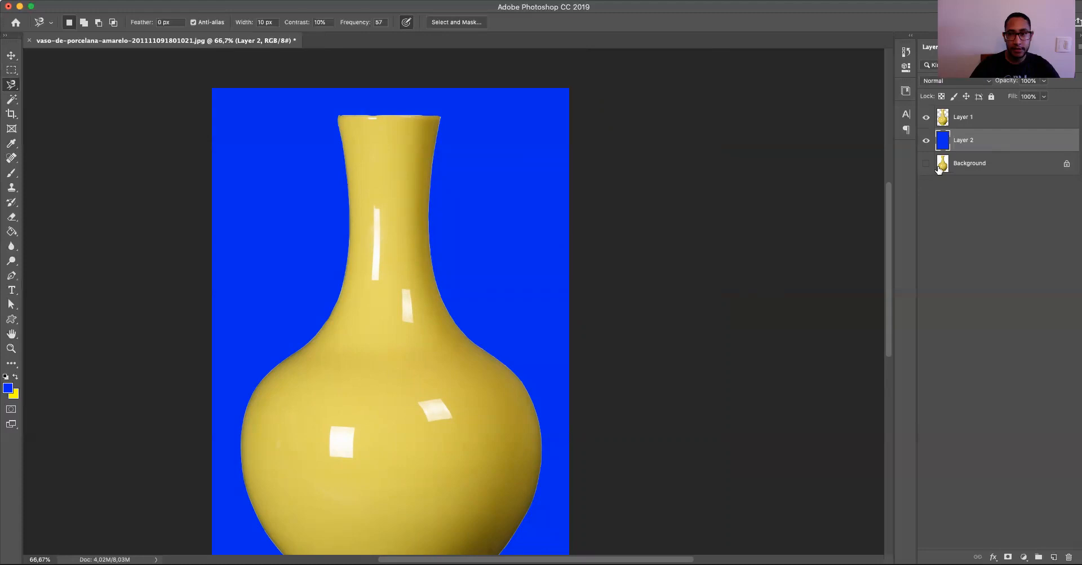
key(BackSpace)
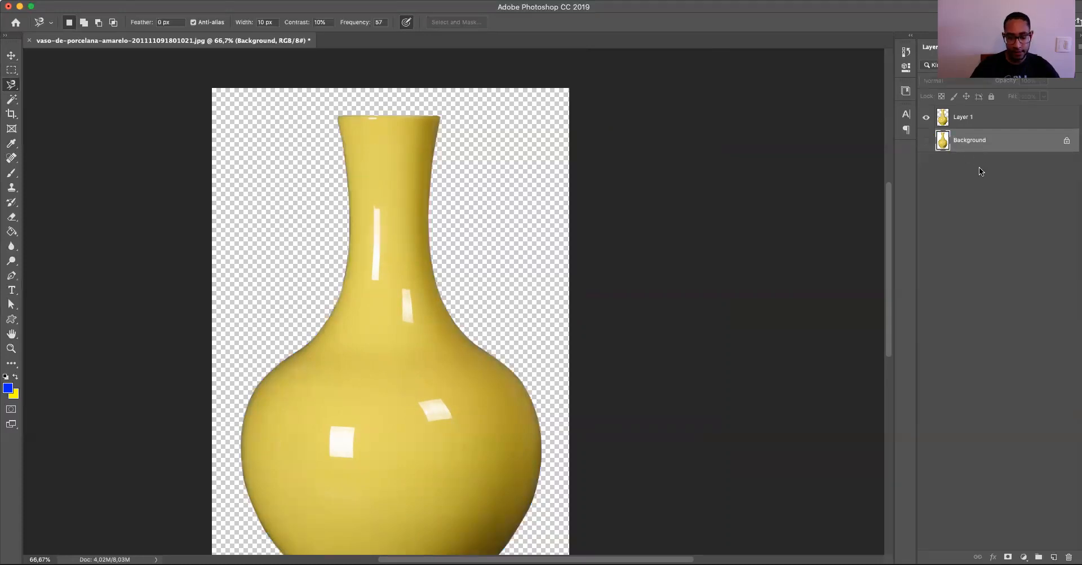
key(v)
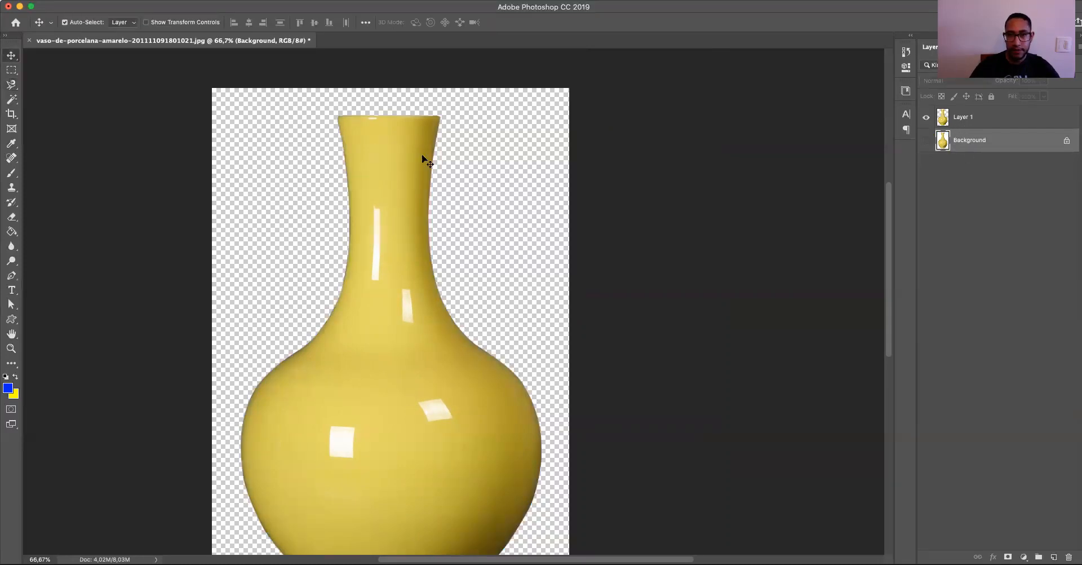
Draw freehand Lasso selections around the long neck highlight and around the neck and upper body, deselecting each
click(14, 89)
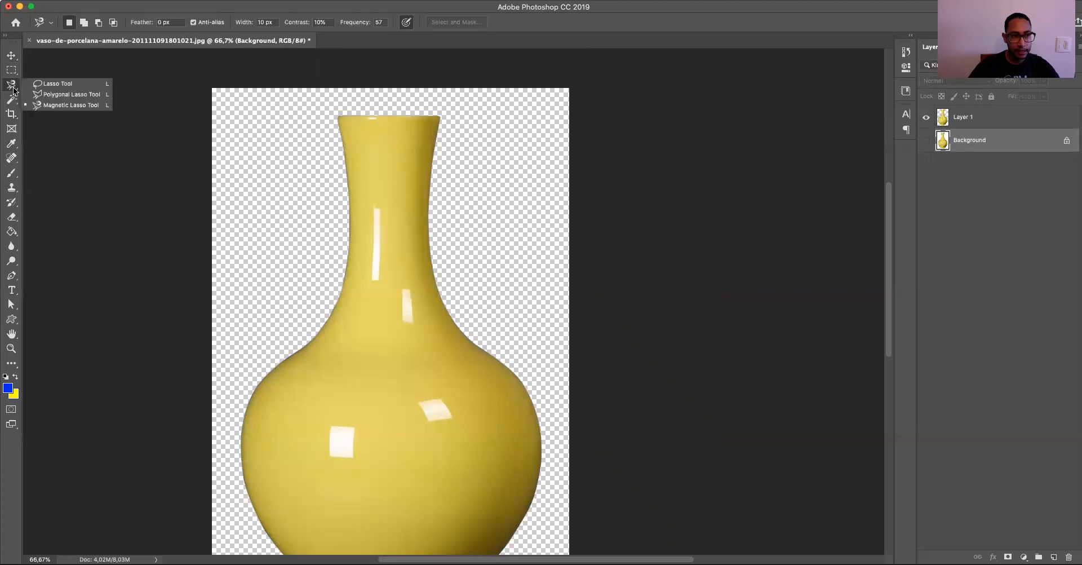
click(59, 84)
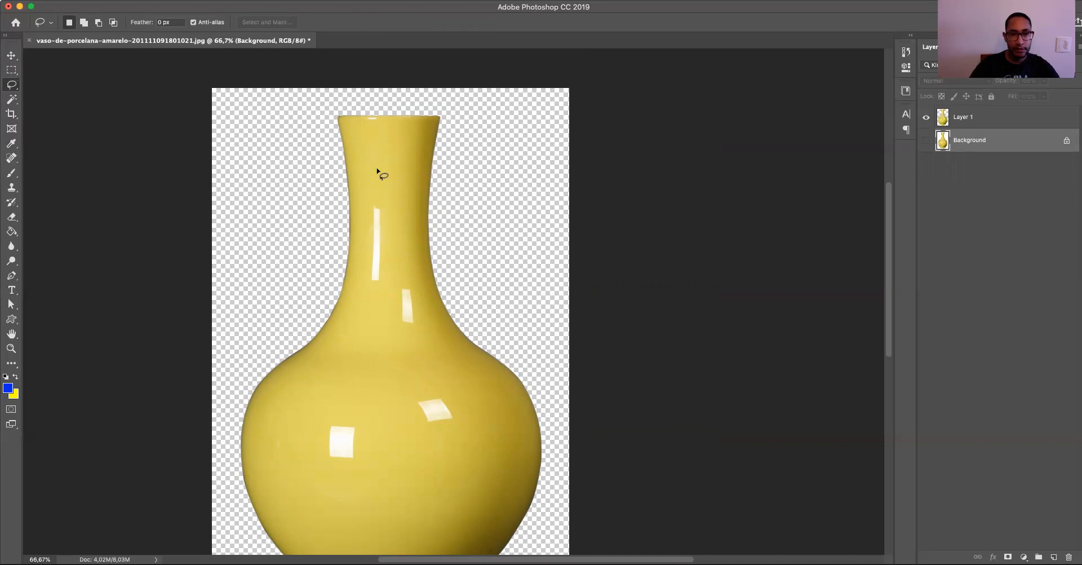
mouse_move(378, 182)
mouse_down()
mouse_move(363, 229)
mouse_move(365, 295)
mouse_move(403, 276)
mouse_move(418, 204)
mouse_move(381, 167)
mouse_move(357, 307)
mouse_move(383, 296)
mouse_move(395, 214)
mouse_move(370, 186)
mouse_up()
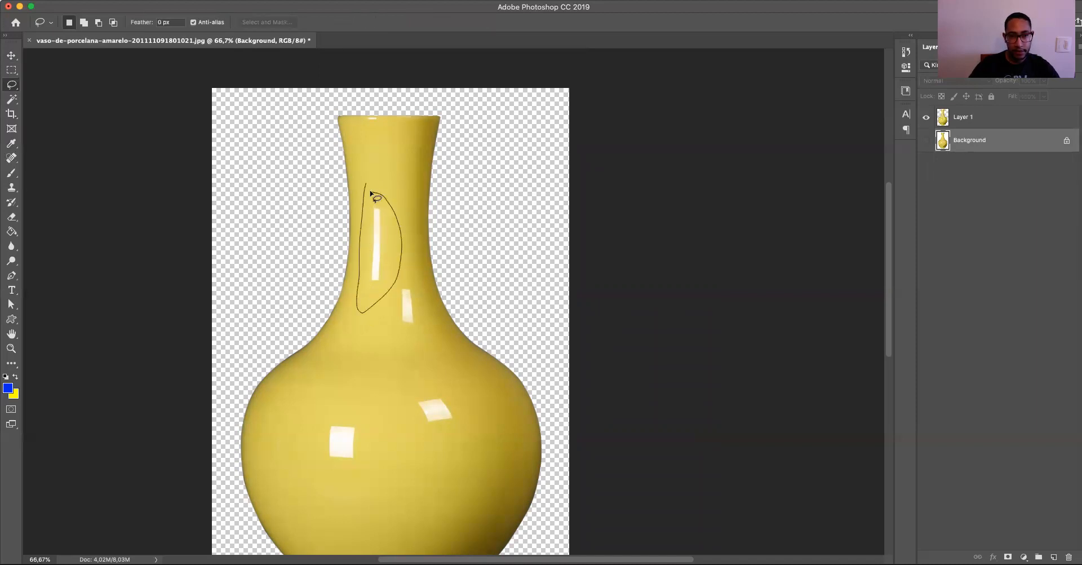
click(426, 225)
mouse_move(352, 142)
mouse_down()
mouse_move(359, 241)
mouse_move(326, 379)
mouse_move(355, 410)
mouse_move(405, 405)
mouse_move(429, 369)
mouse_move(412, 185)
mouse_move(423, 128)
mouse_move(349, 137)
mouse_up()
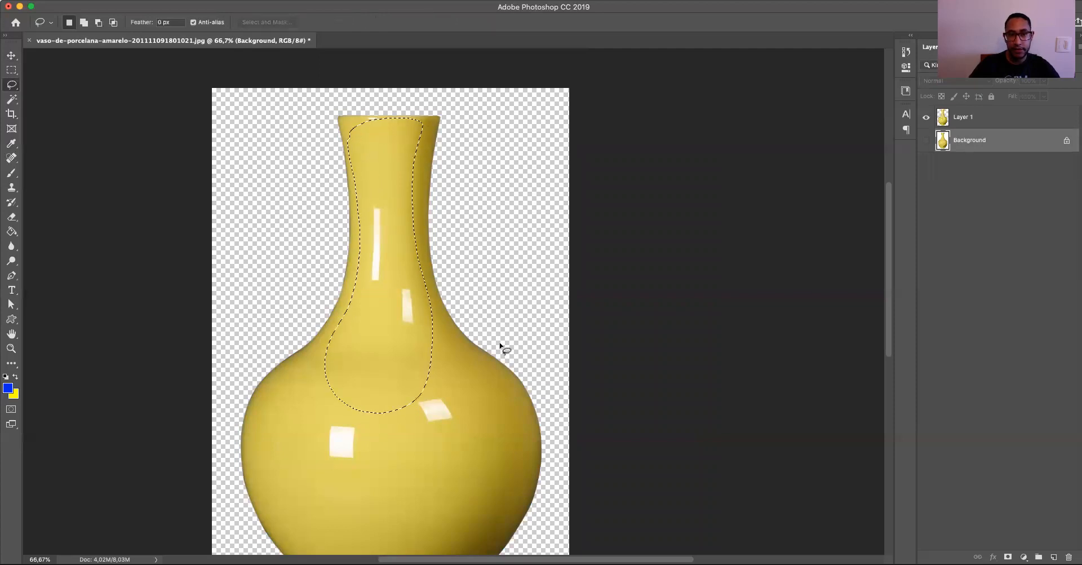
click(500, 344)
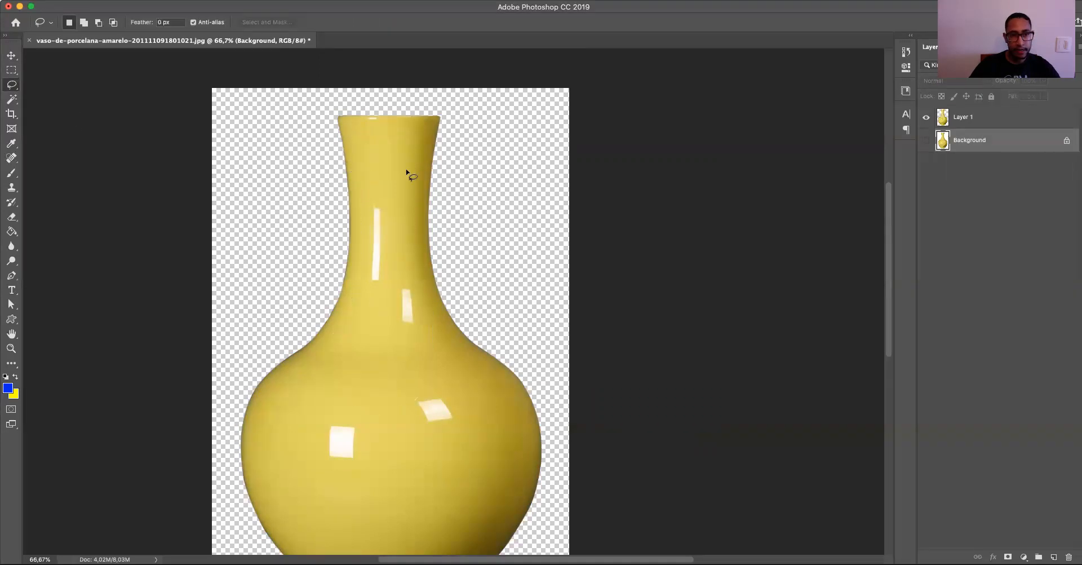
Draw further freehand Lasso selections on the vase, including one around the right-hand highlight on the body, and deselect them
mouse_move(362, 153)
mouse_down()
mouse_move(364, 310)
mouse_move(395, 271)
mouse_move(397, 207)
mouse_move(366, 161)
mouse_up()
click(442, 322)
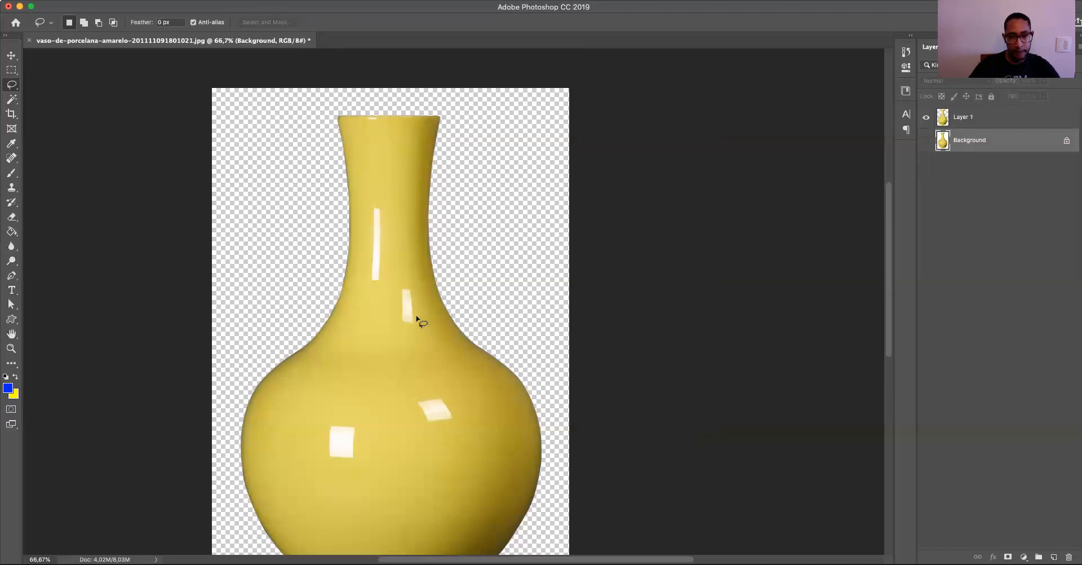
mouse_move(451, 394)
mouse_down()
mouse_move(414, 392)
mouse_move(400, 426)
mouse_move(426, 435)
mouse_move(463, 426)
mouse_move(451, 395)
mouse_up()
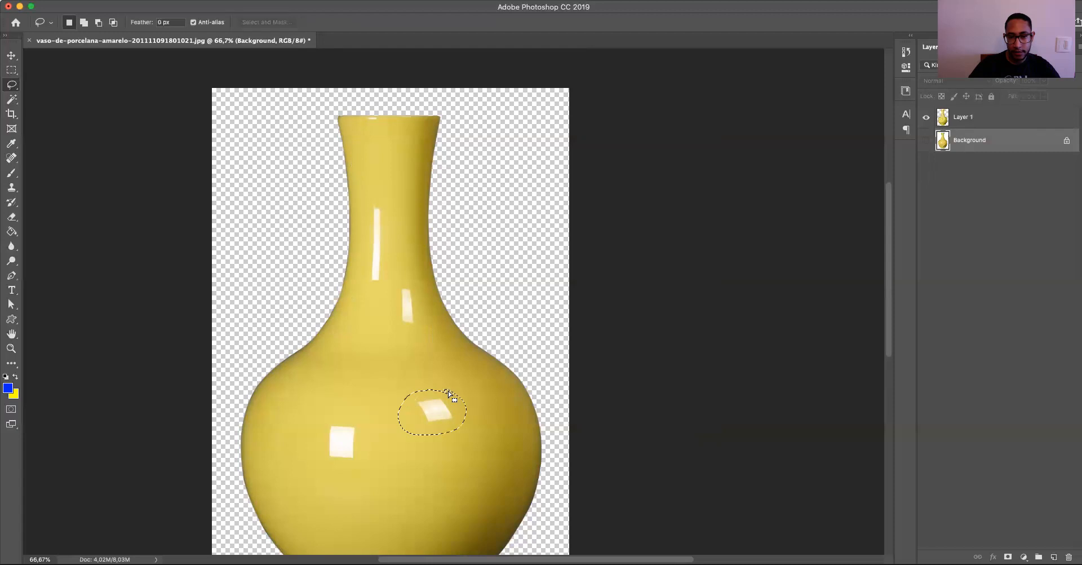
click(482, 407)
Deselect, close the yellow vase document without saving it, and open vaso-mp-alto.jpg
key(v)
click(11, 84)
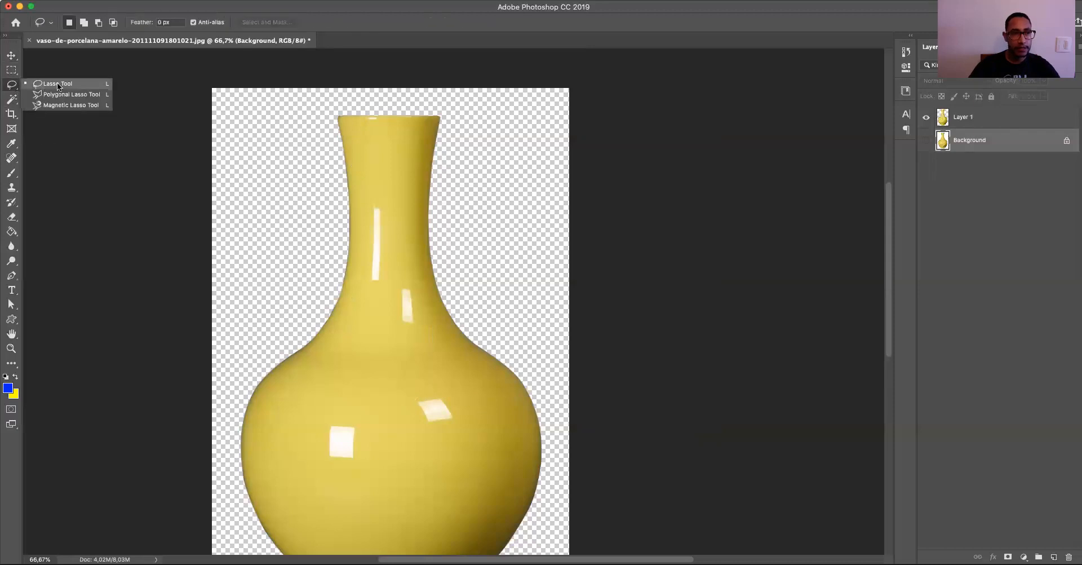
click(86, 83)
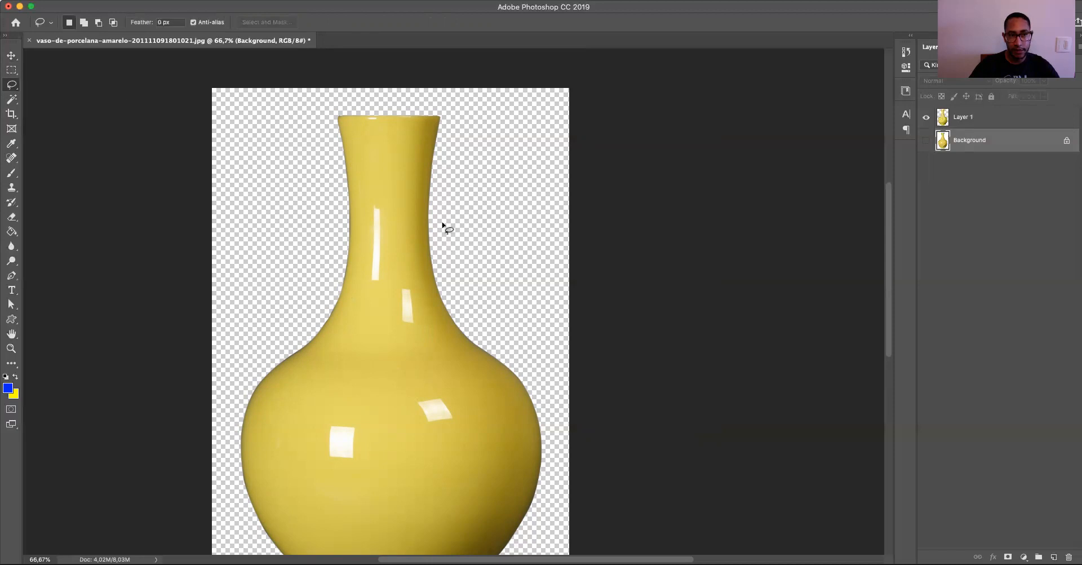
click(29, 41)
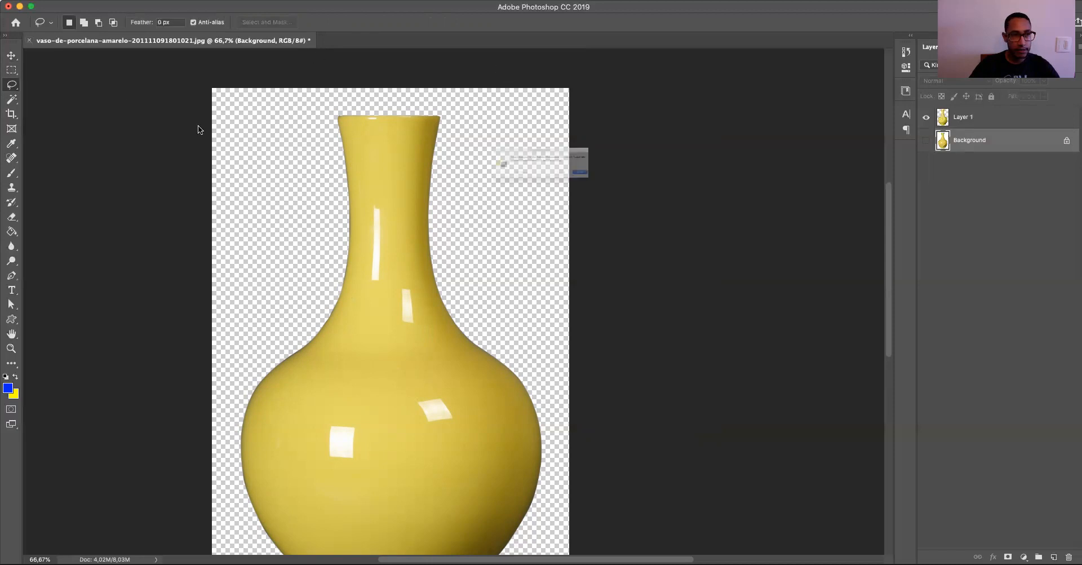
click(485, 188)
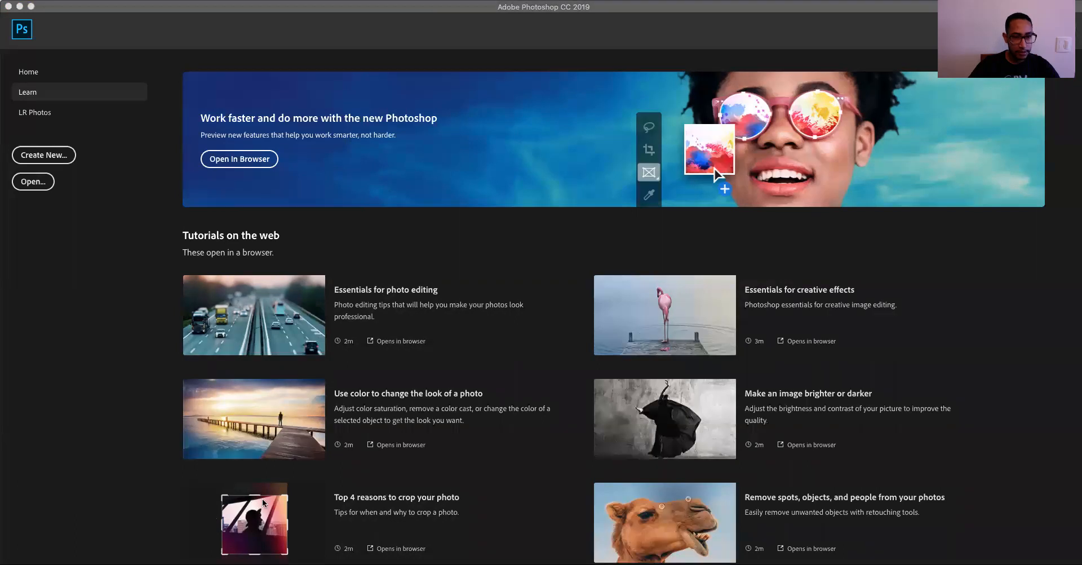
click(668, 319)
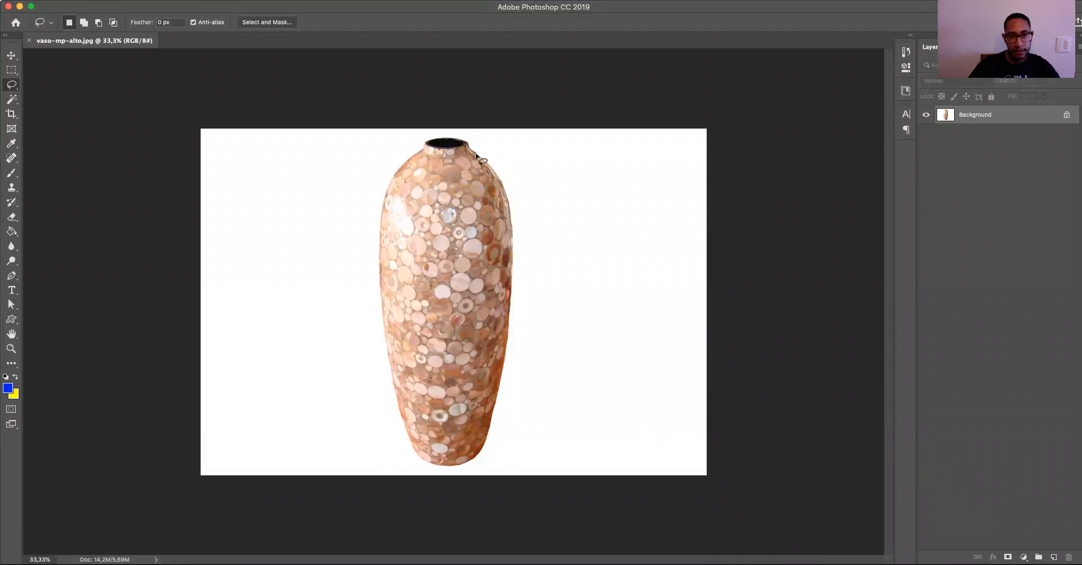
Trace the mosaic vase with a freehand Lasso selection, copy it to a new layer, and hide the Background layer
mouse_move(504, 202)
mouse_down()
mouse_move(511, 320)
mouse_move(495, 412)
mouse_move(465, 463)
mouse_move(444, 467)
mouse_move(422, 454)
mouse_move(393, 369)
mouse_move(389, 230)
mouse_move(395, 193)
mouse_move(428, 148)
mouse_move(473, 147)
mouse_up()
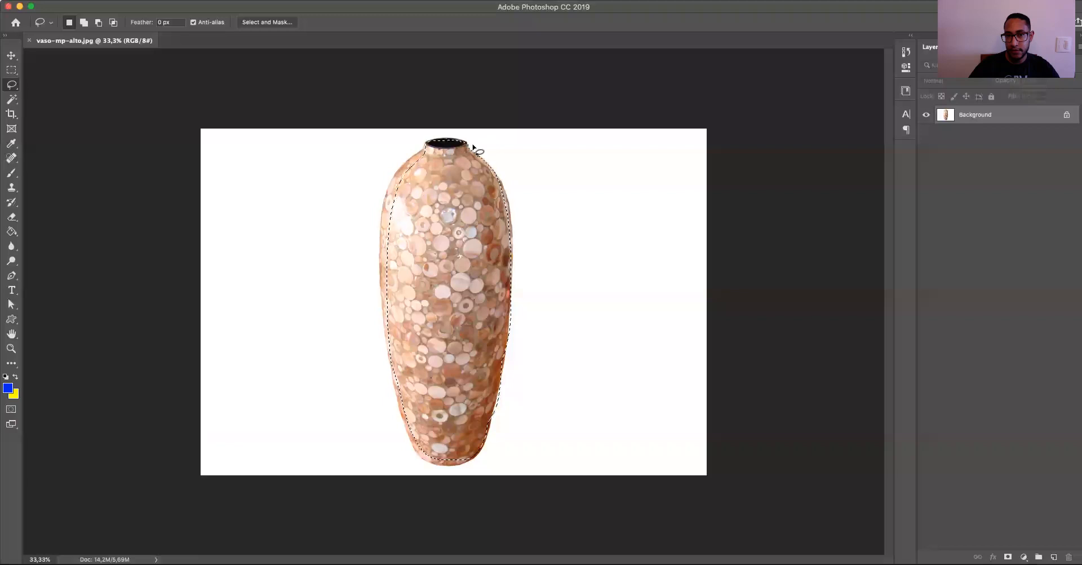
key(super+j)
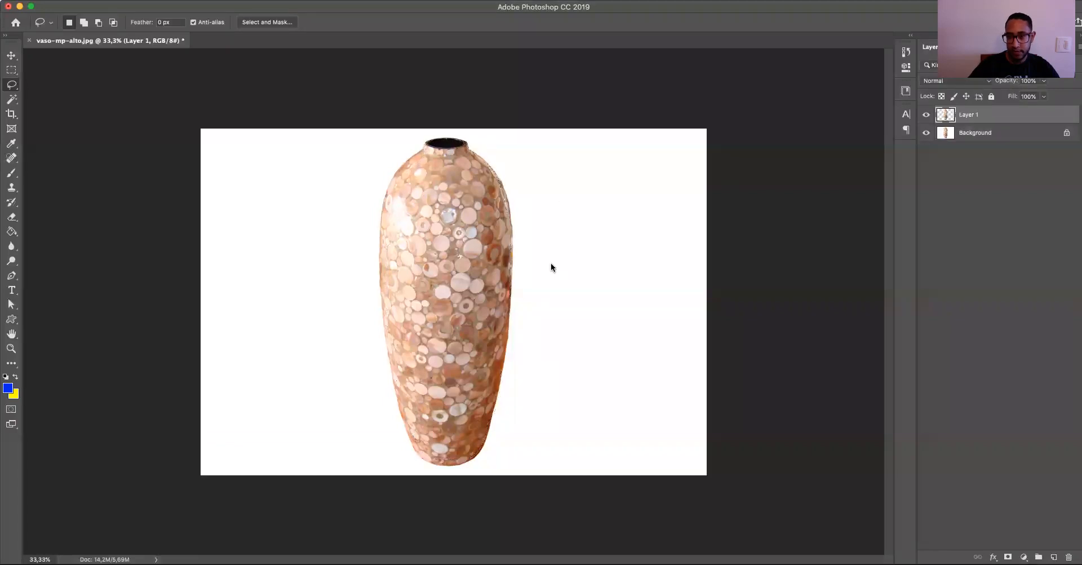
click(926, 134)
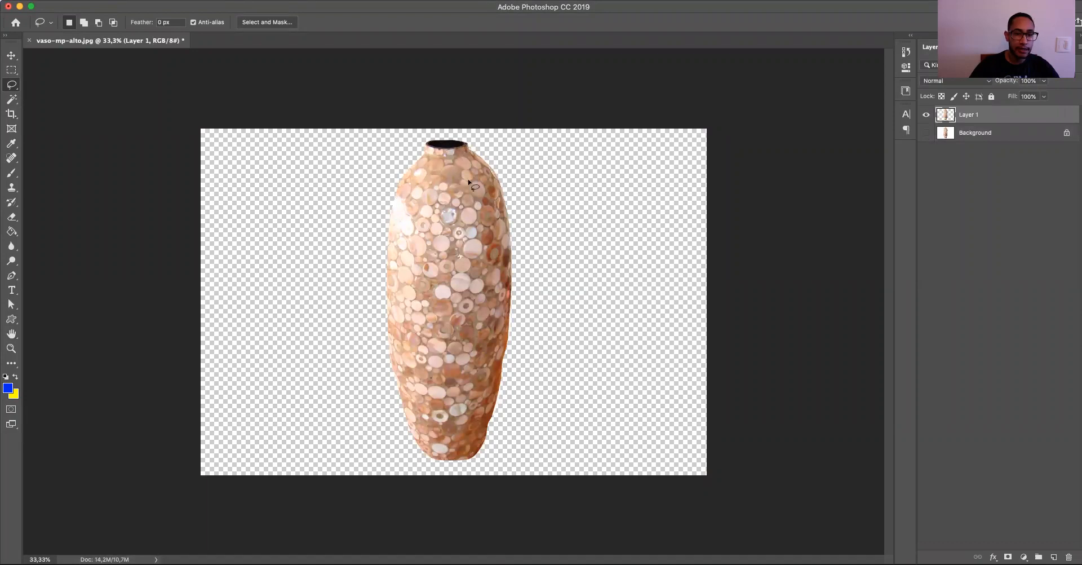
Close the mosaic vase document without saving and reopen the yellow vase image vaso-de-porcelana-amarelo-201111091801021.jpg
right_click(12, 86)
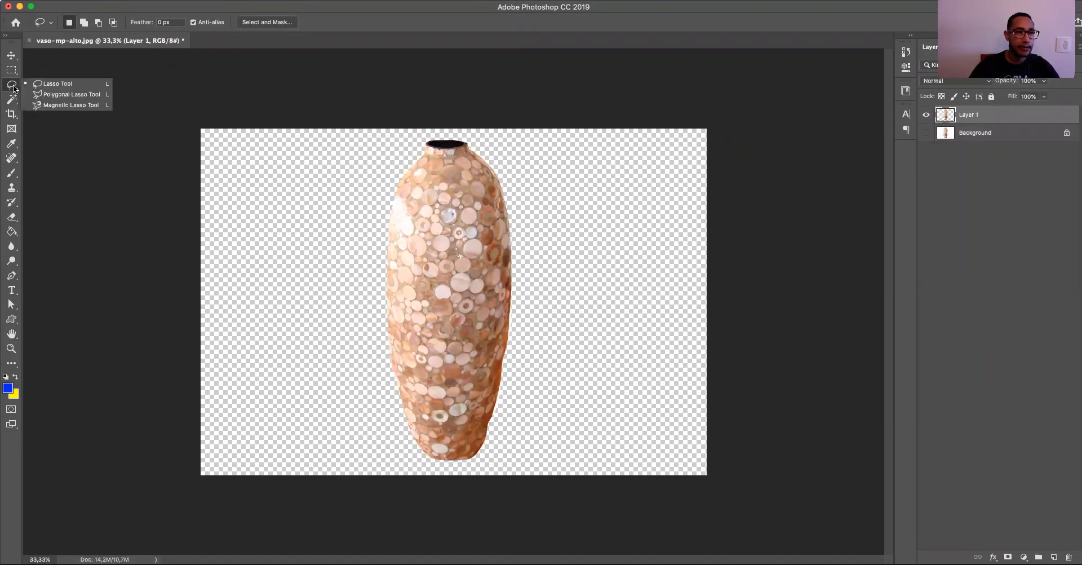
click(53, 97)
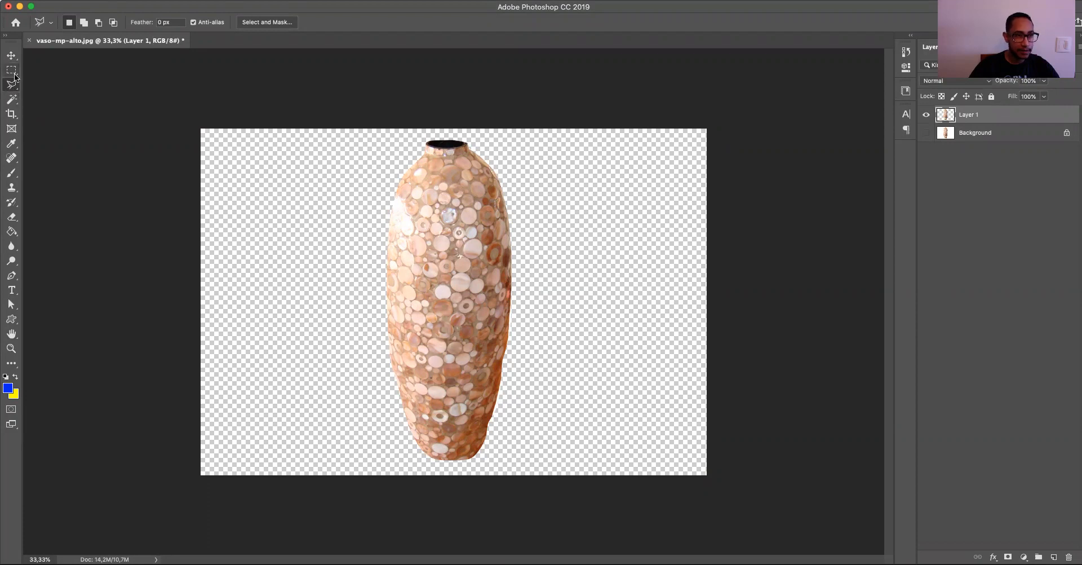
click(11, 55)
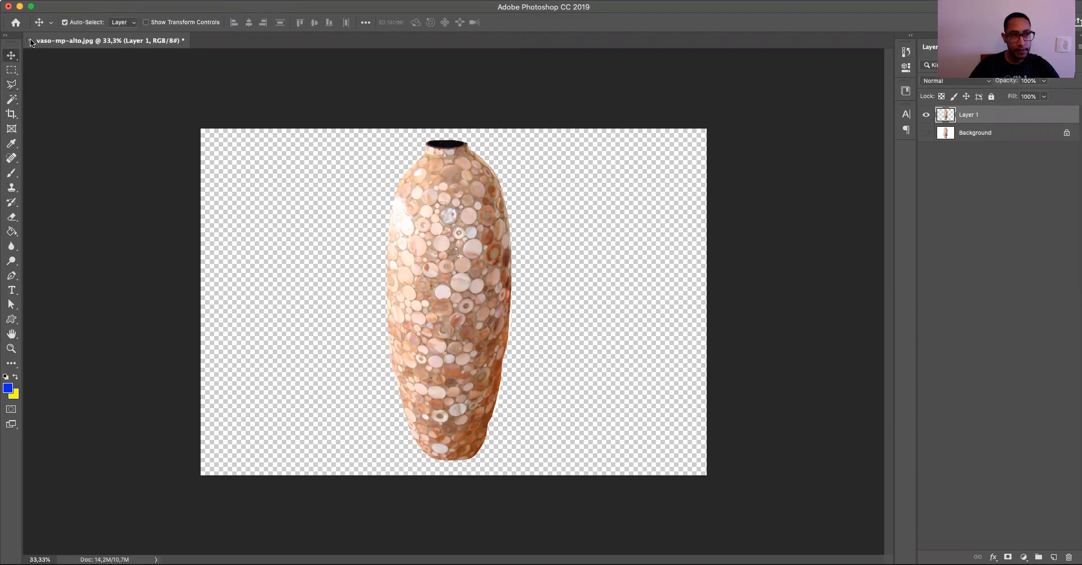
click(30, 41)
click(484, 190)
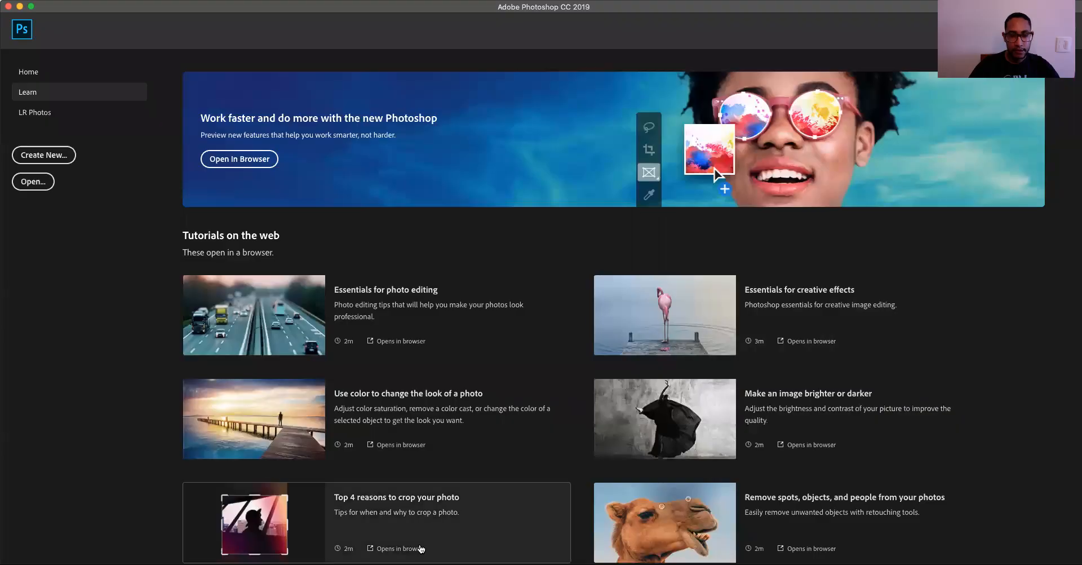
key(super+Tab)
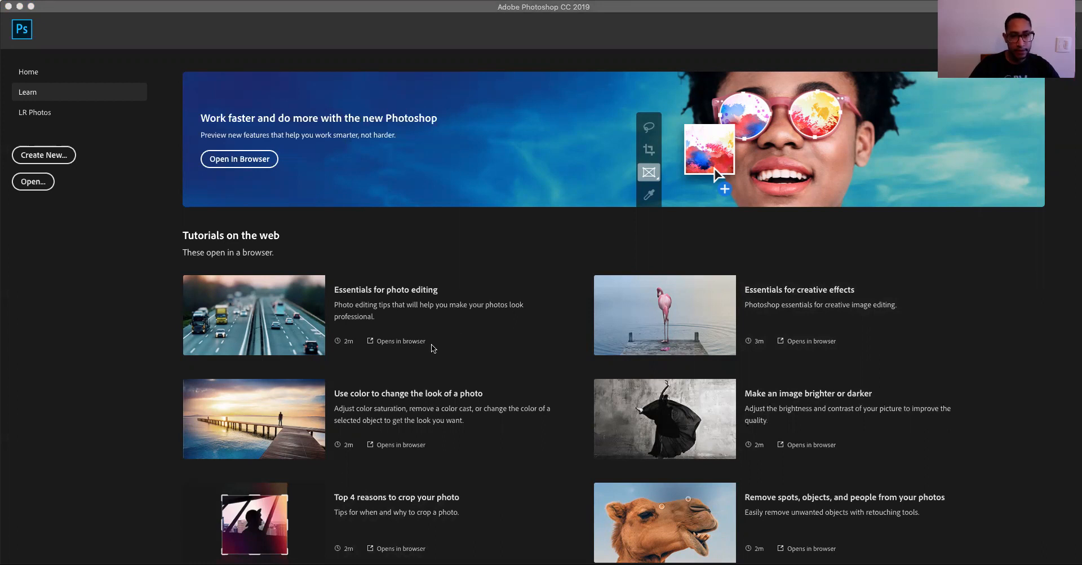
click(662, 331)
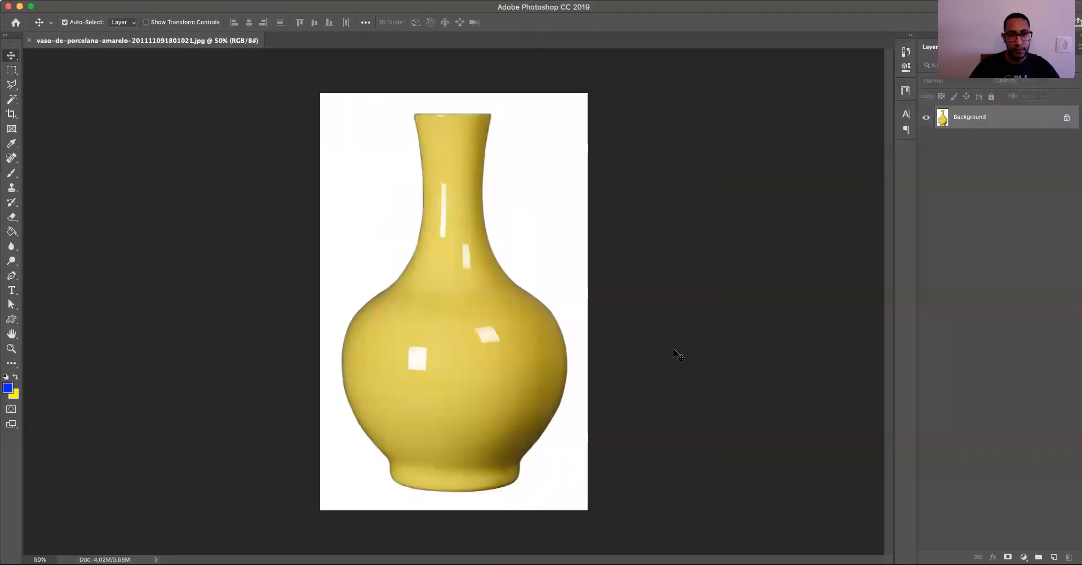
click(12, 85)
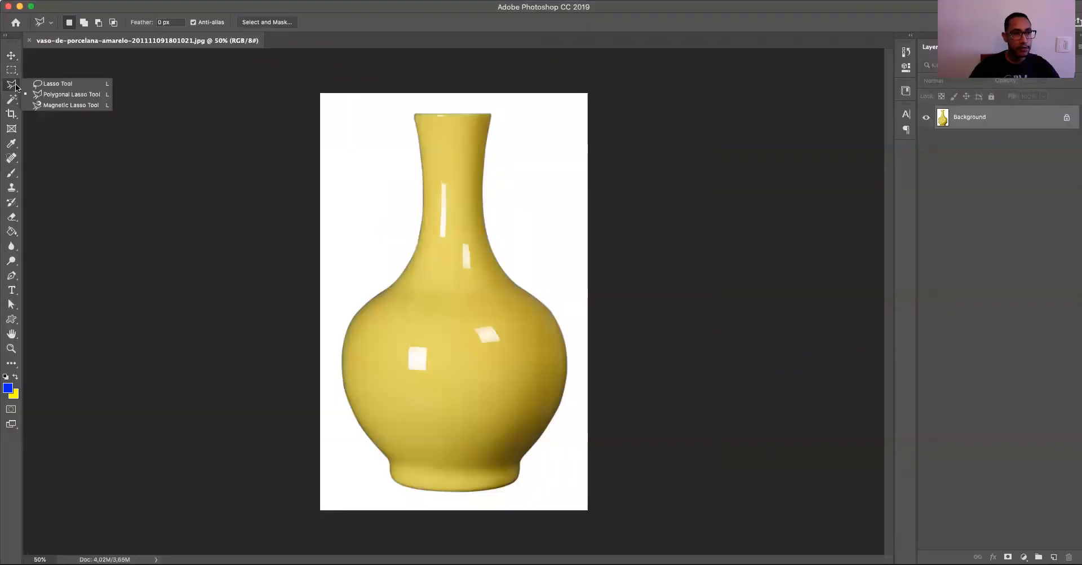
click(11, 58)
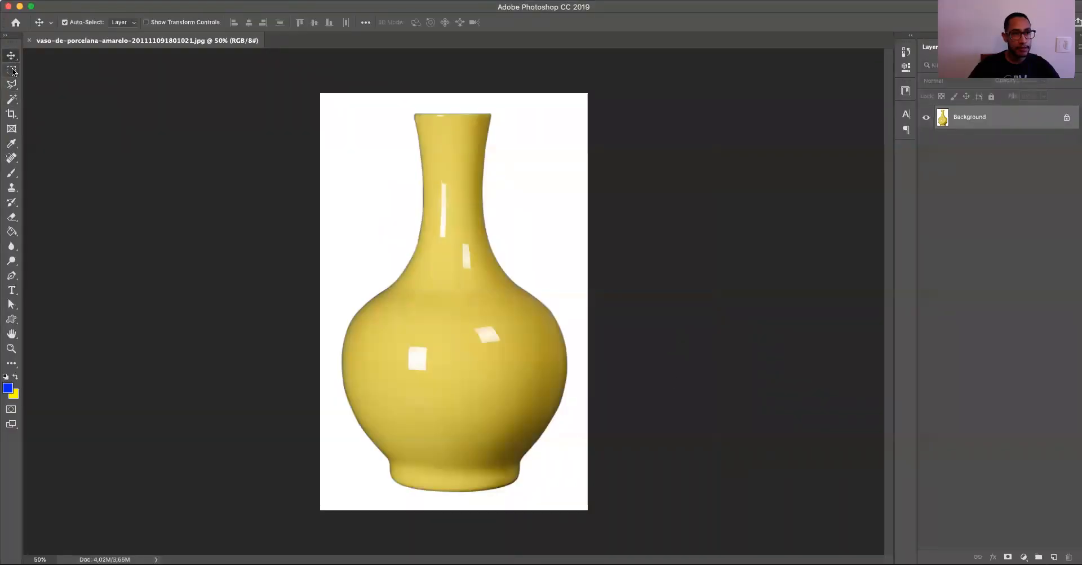
click(11, 74)
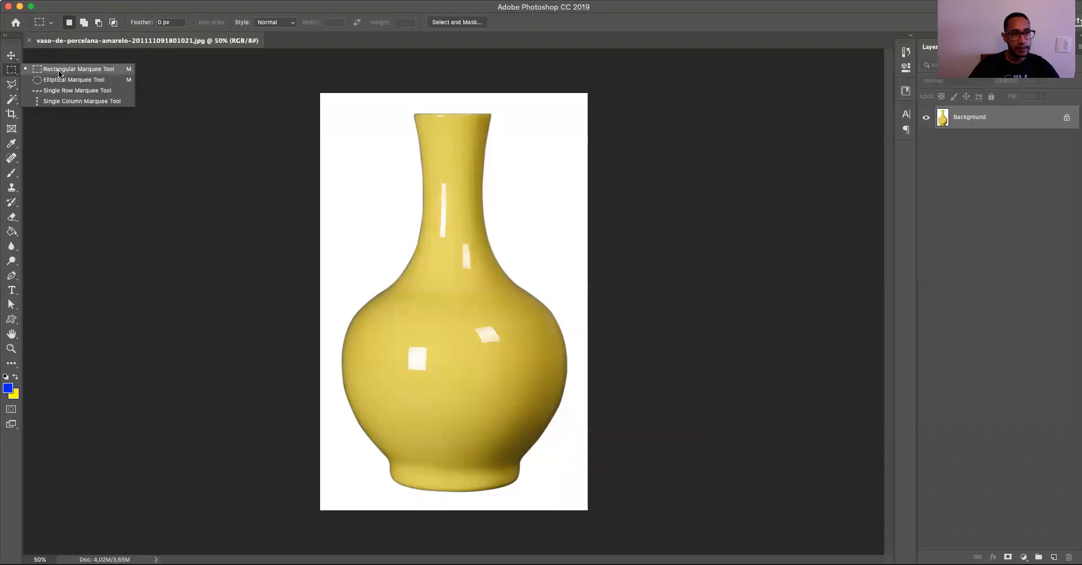
click(59, 74)
click(11, 85)
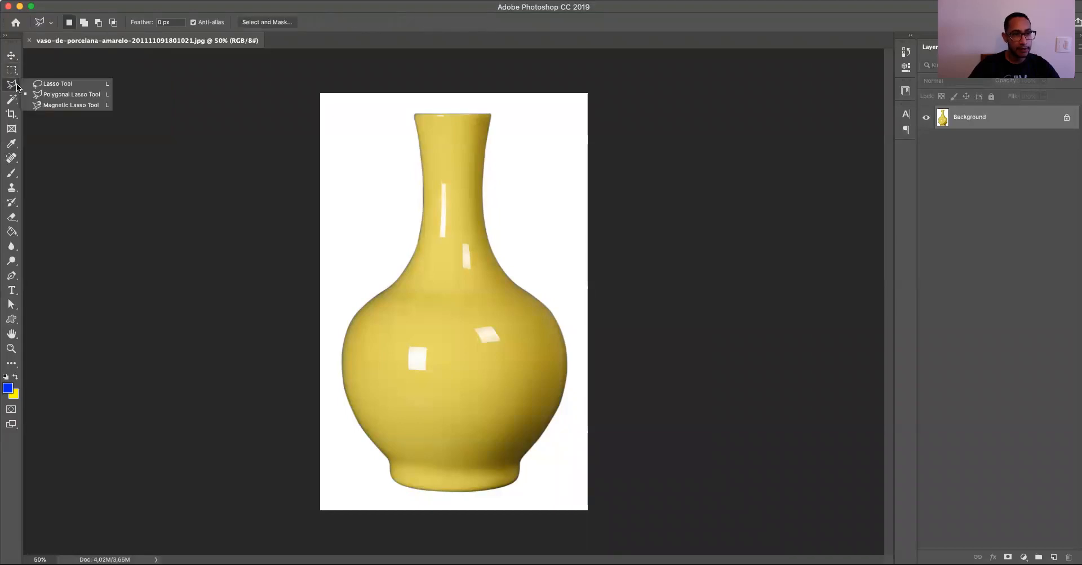
click(67, 104)
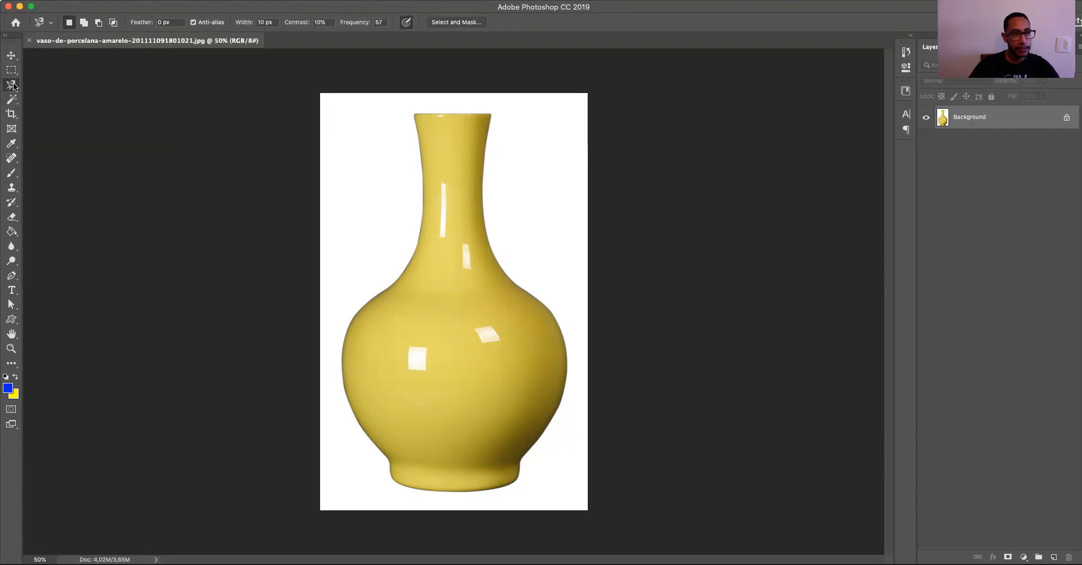
click(13, 86)
click(49, 94)
Unlock the Background layer and select the white area around the vase using the Magic Wand with a tolerance of 80
click(13, 101)
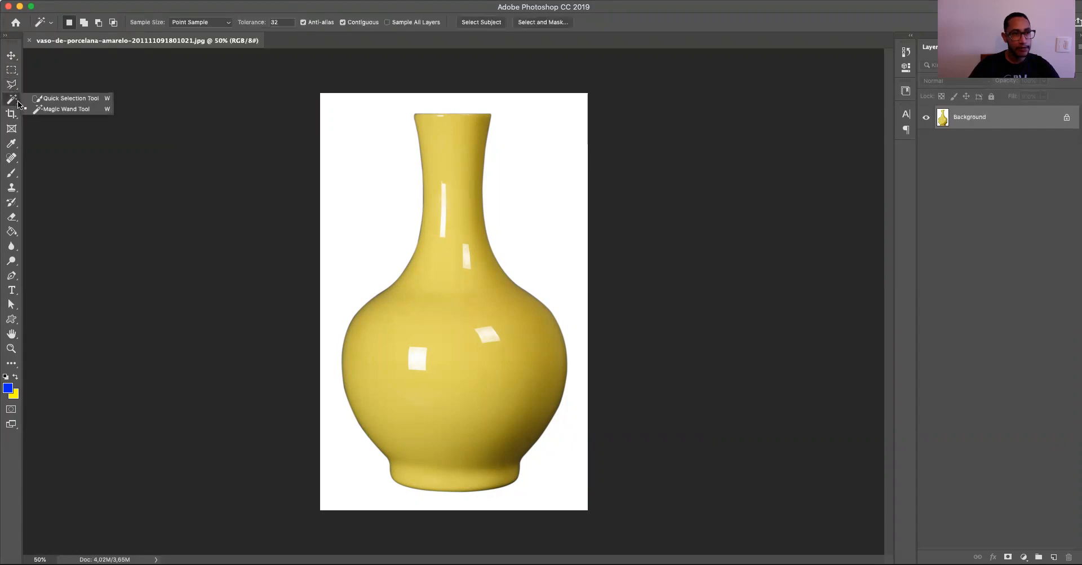
click(66, 107)
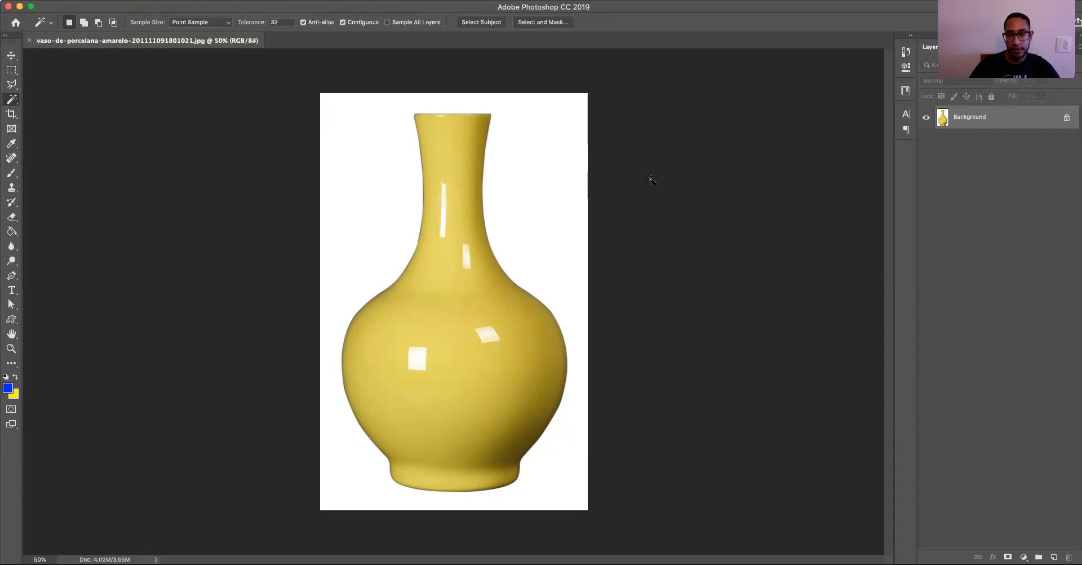
click(1067, 118)
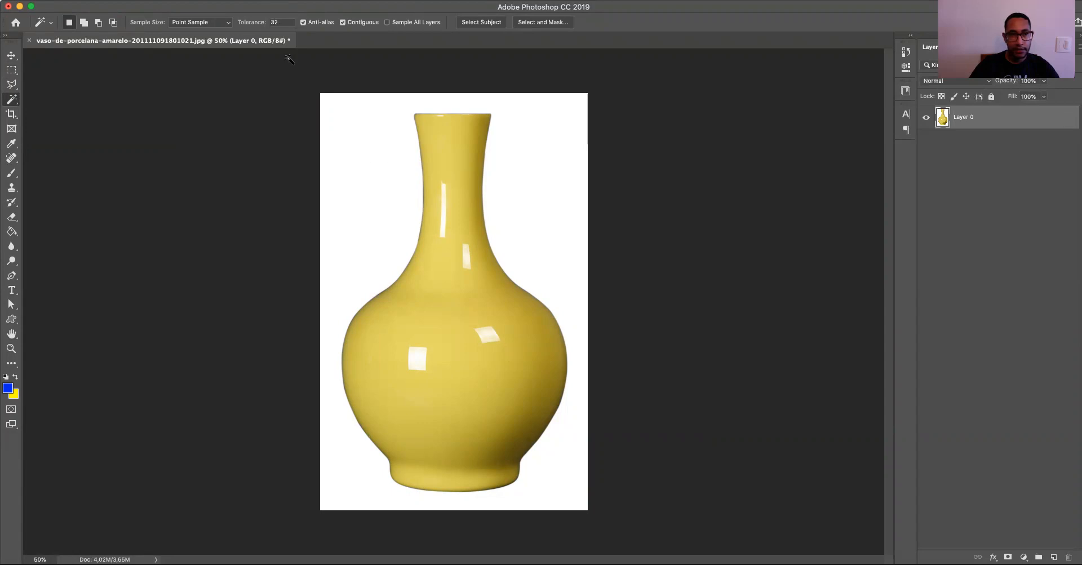
click(284, 22)
text(80)
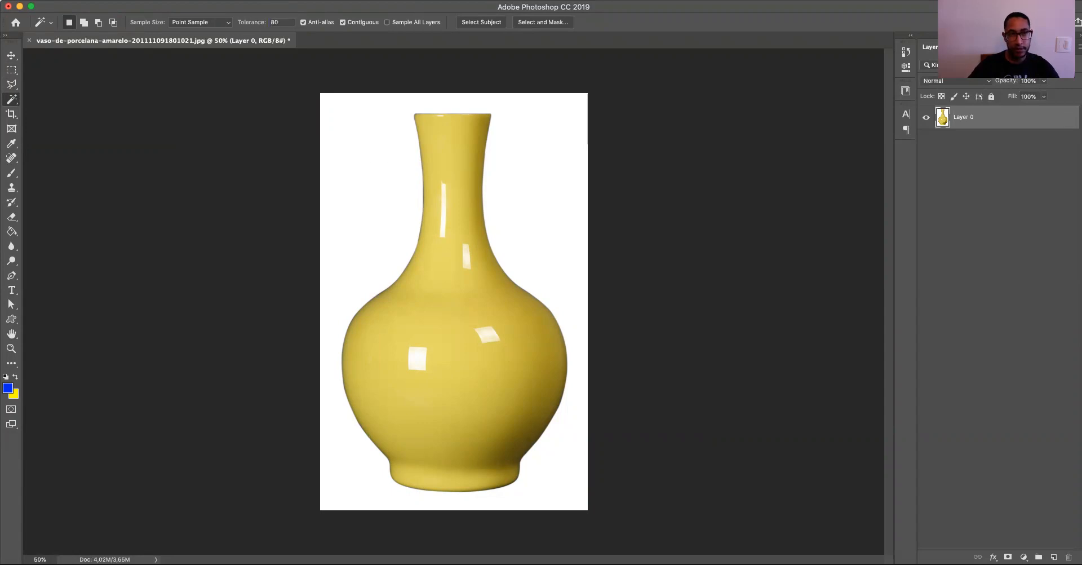
click(543, 217)
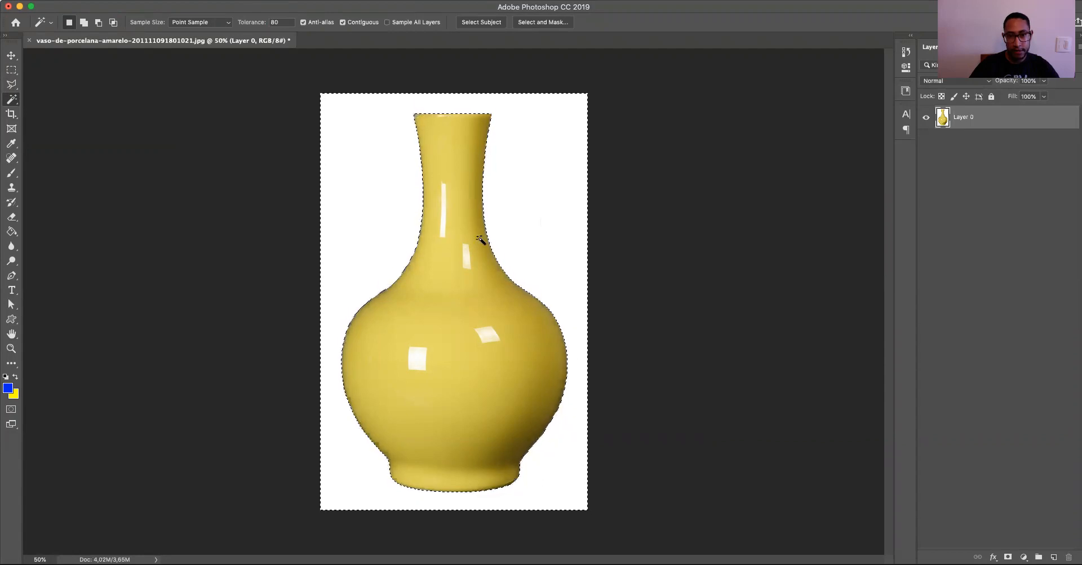
Set the Magic Wand tolerance to 1, select the white area around the vase, inspect the selection edge, and deselect
double_click(277, 22)
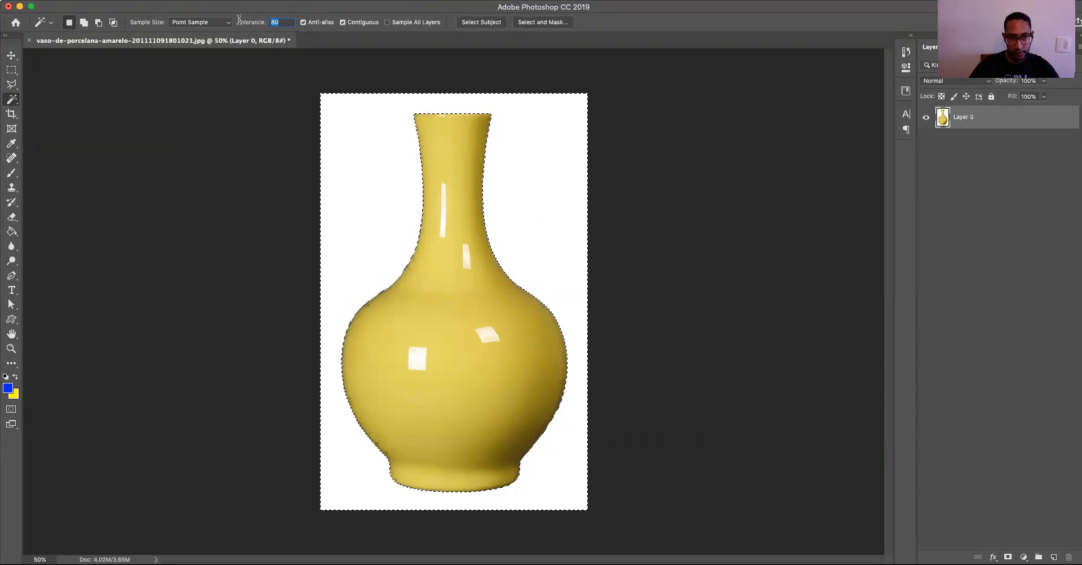
text(1)
click(598, 205)
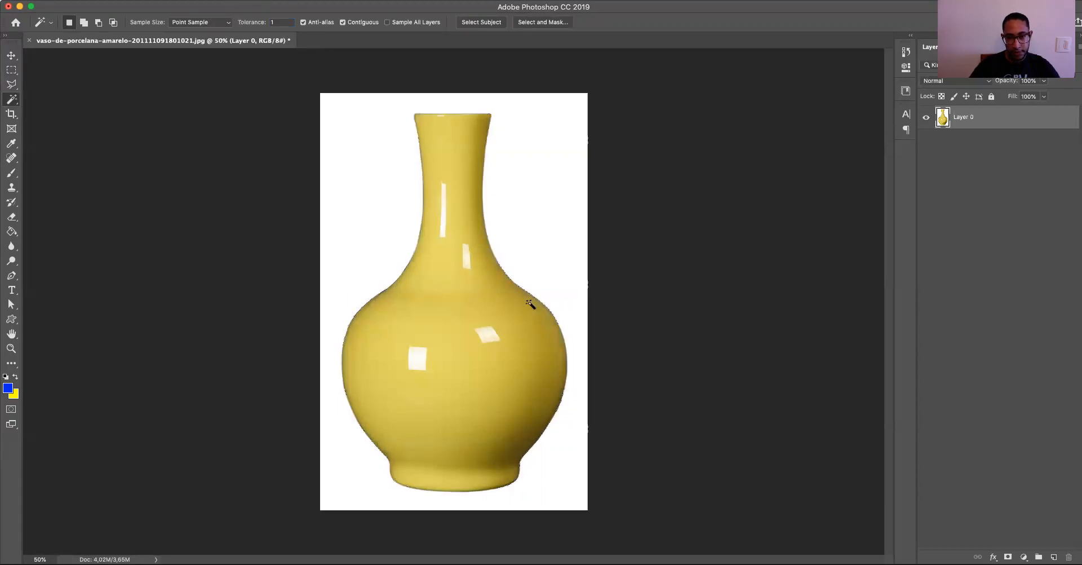
click(550, 305)
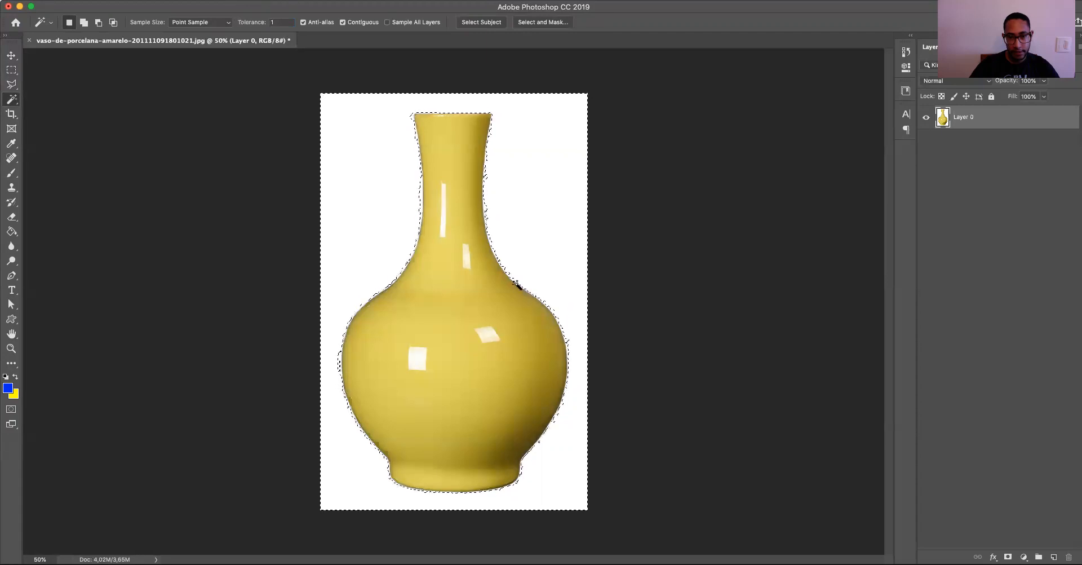
key(super+plus)
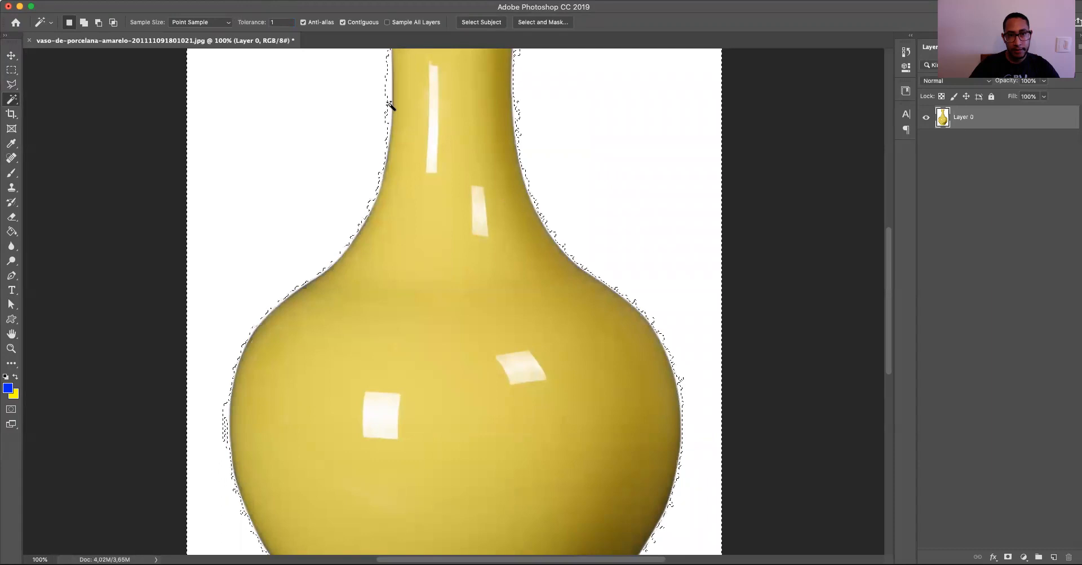
key(super+d)
Set the Magic Wand tolerance to 80 and reselect the white area around the vase
text(80)
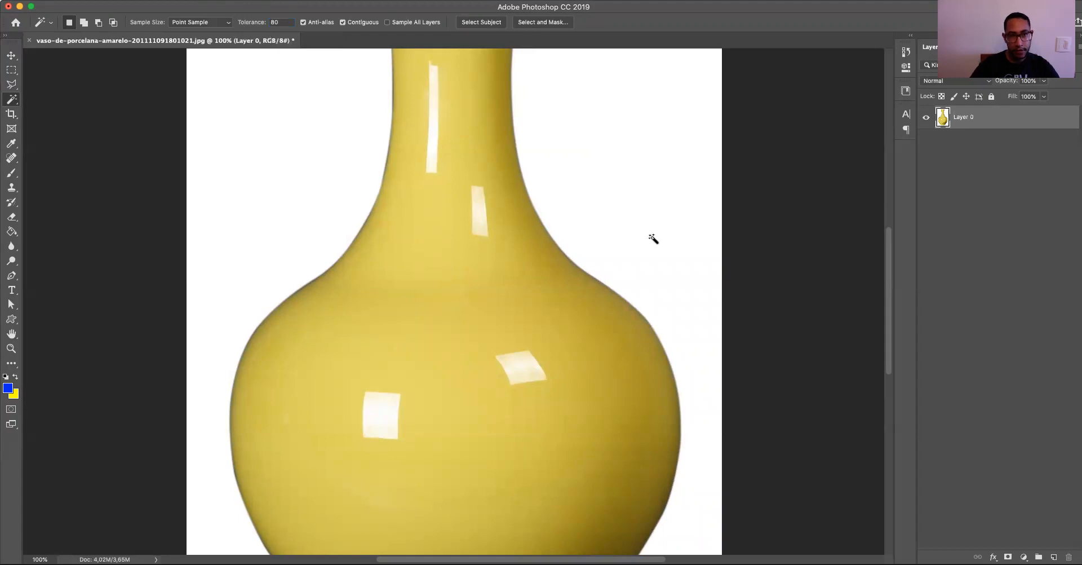
click(664, 256)
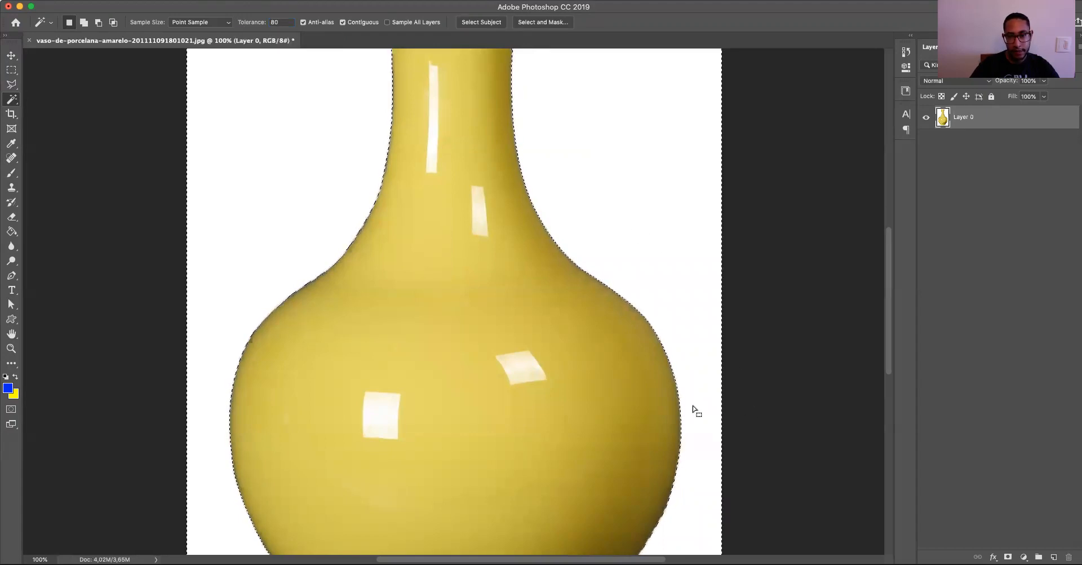
key(super+minus)
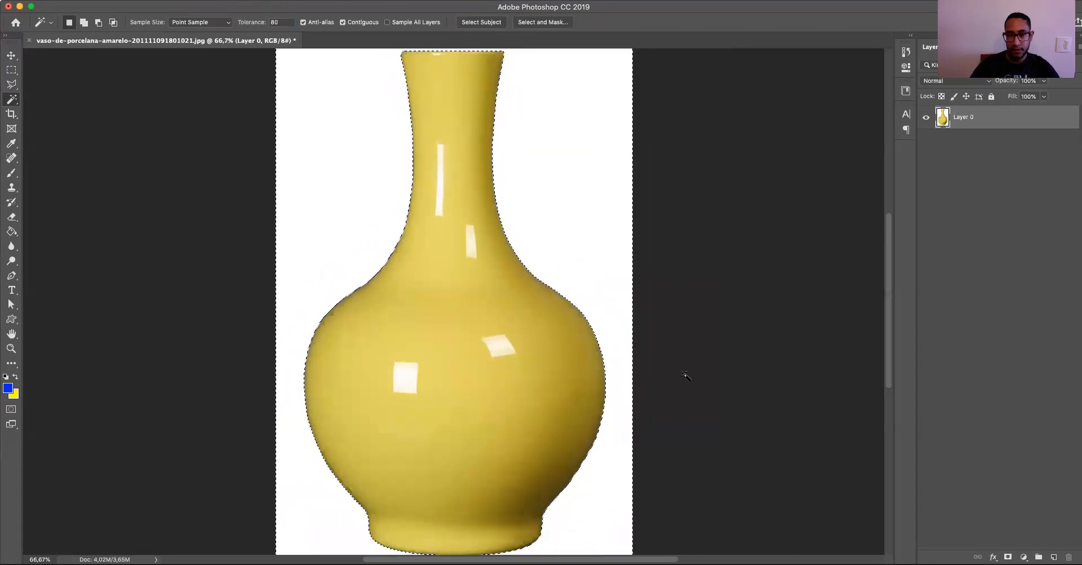
key(super+minus)
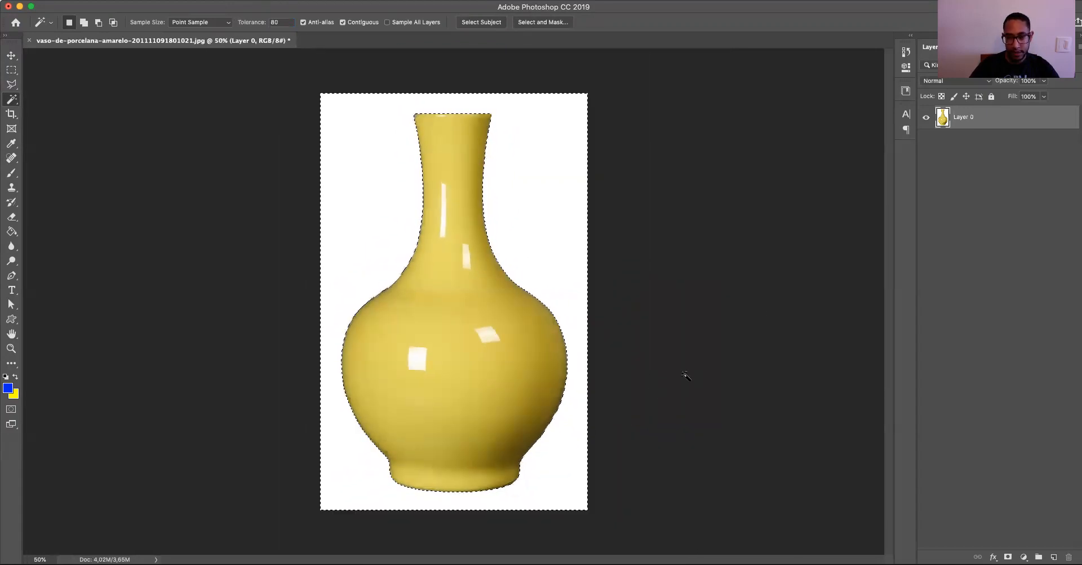
Try deleting the selected white area around the vase, check the cut edge up close, and undo the deletion
key(Delete)
key(super+plus)
key(super+plus)
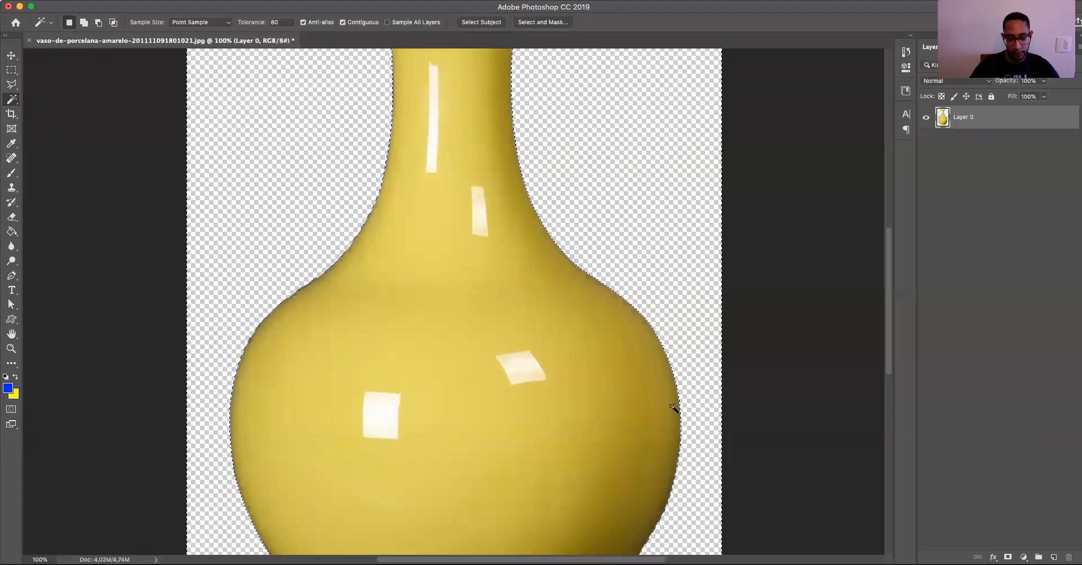
key(super+z)
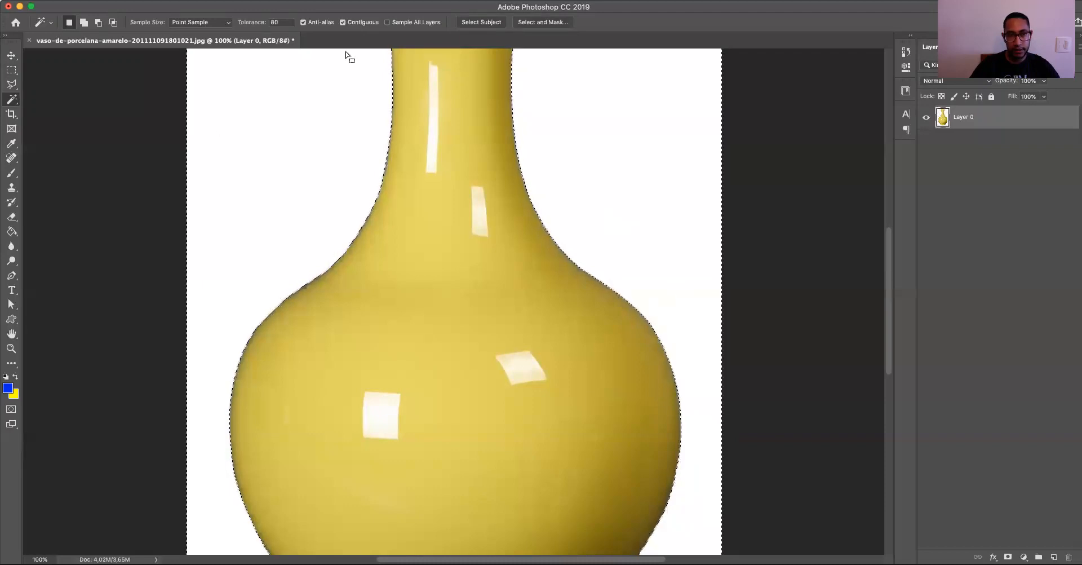
Delete the selected white area around the vase and clear the selection
key(Delete)
key(super+d)
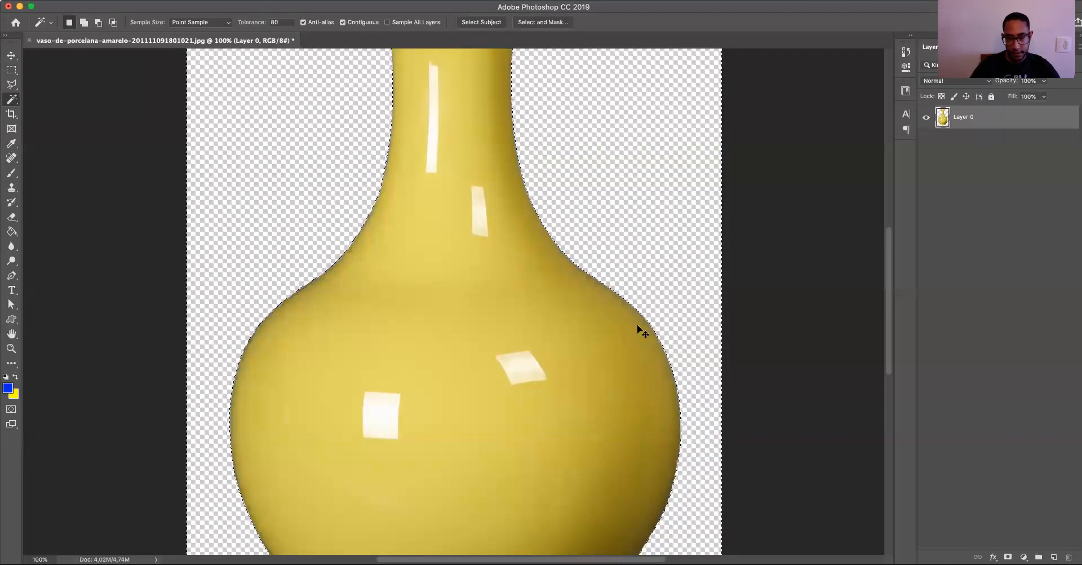
Place a new layer beneath the vase, fill it with yellow and then blue, and inspect the vase's cut edge against it
key(super+shift+alt+n)
drag(1021, 123, 999, 187)
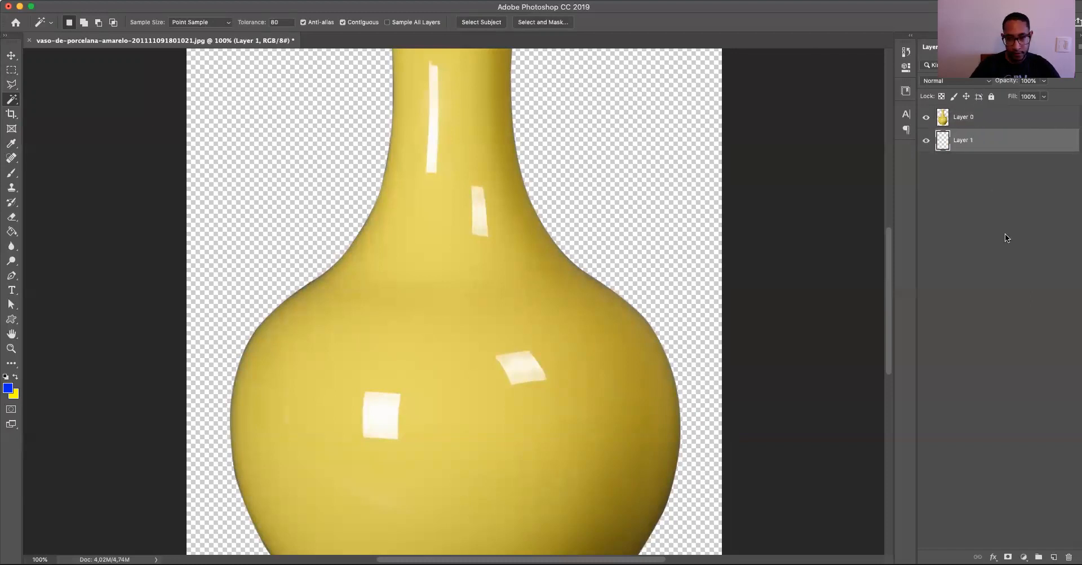
key(super+BackSpace)
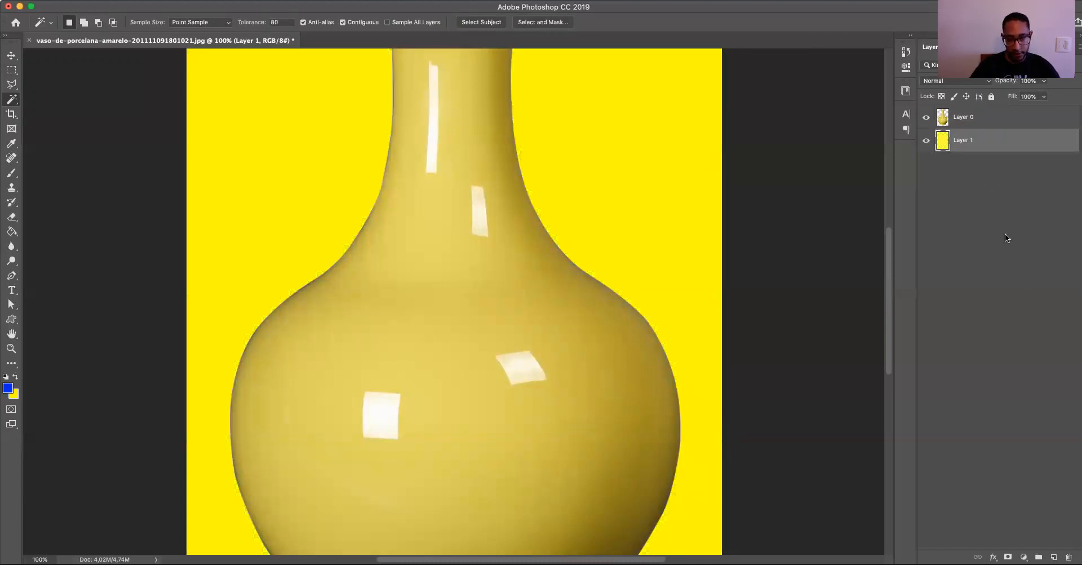
key(alt+BackSpace)
key(super+plus)
key(super+plus)
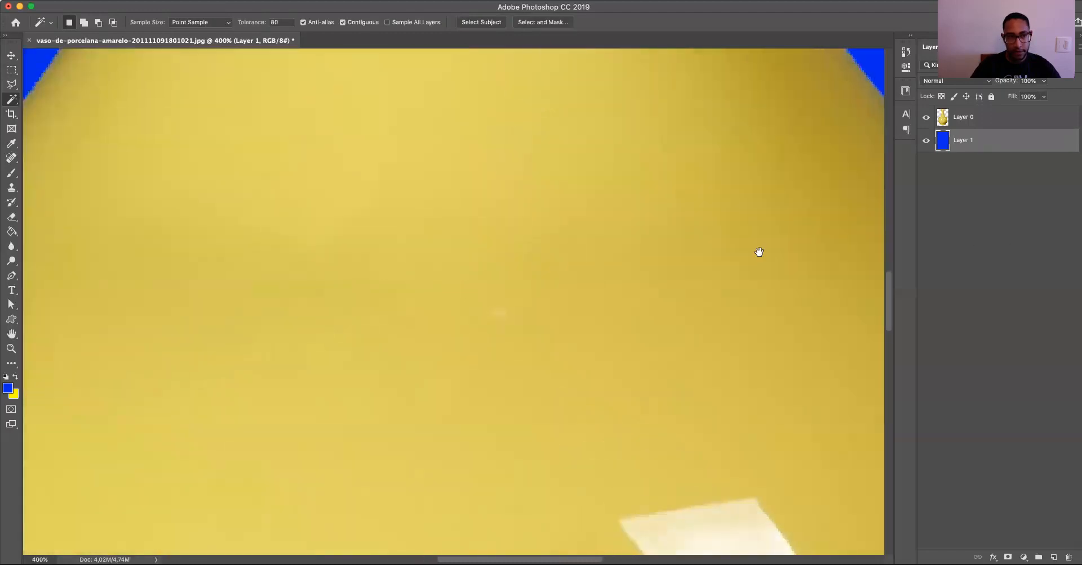
drag(66, 55, 495, 250)
key(super+plus)
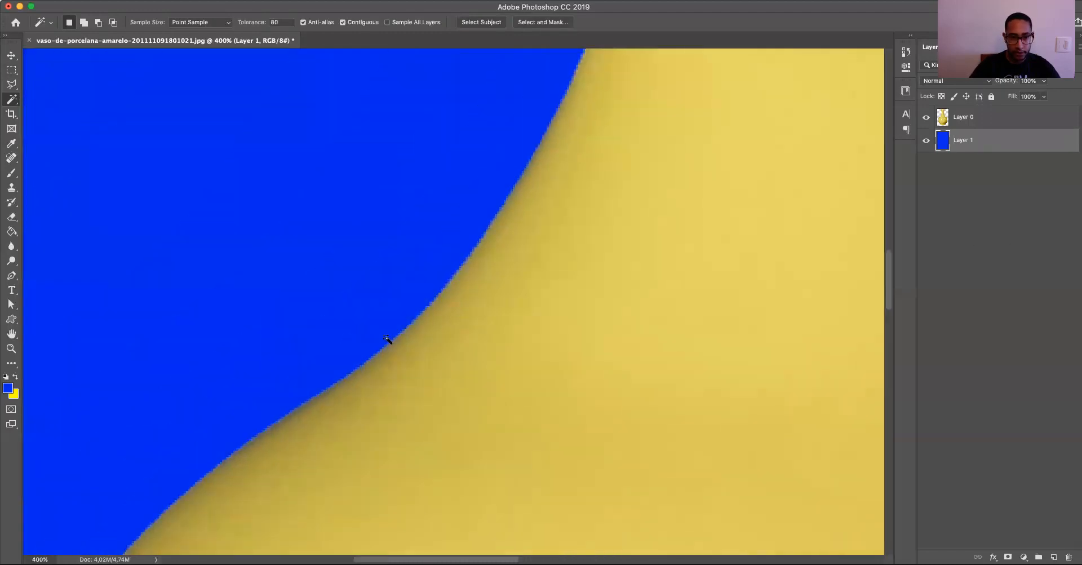
scroll(789, 237, right, 15)
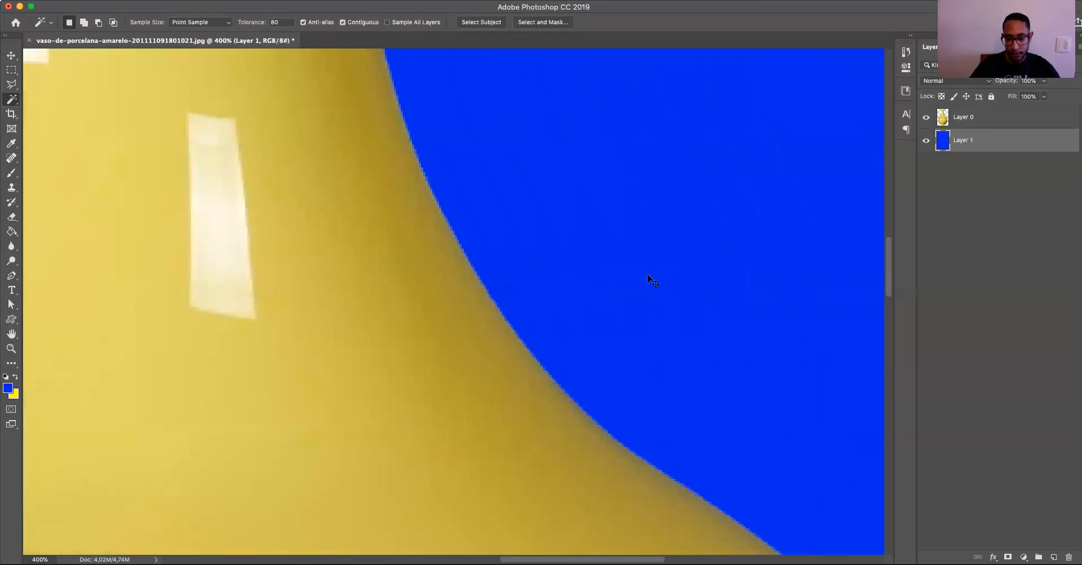
scroll(648, 280, down, 5)
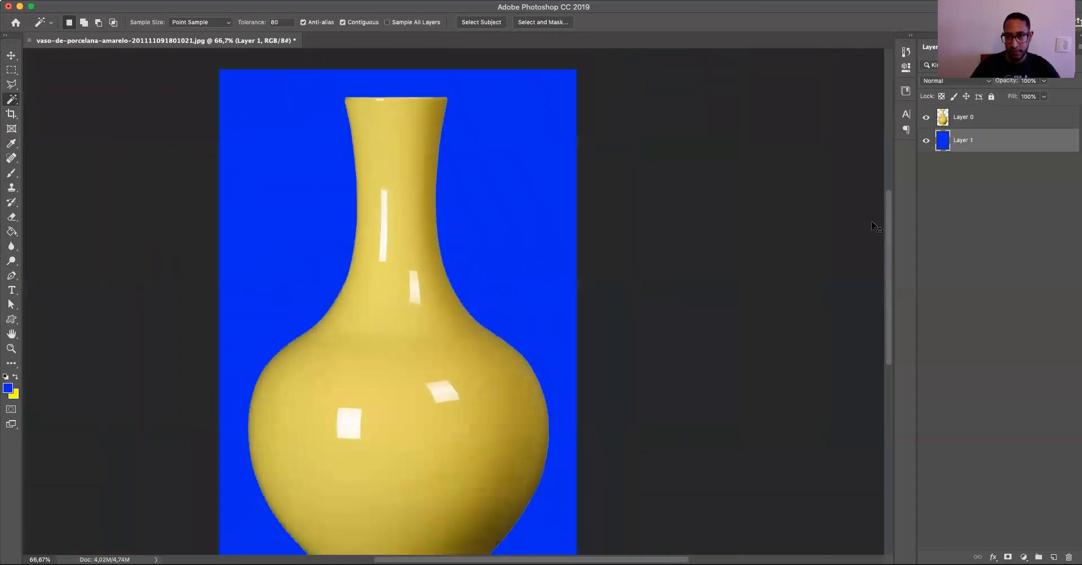
Undo the backdrop layer and the background deletion, and reselect the white area around the vase
key(super+z)
key(super+z)
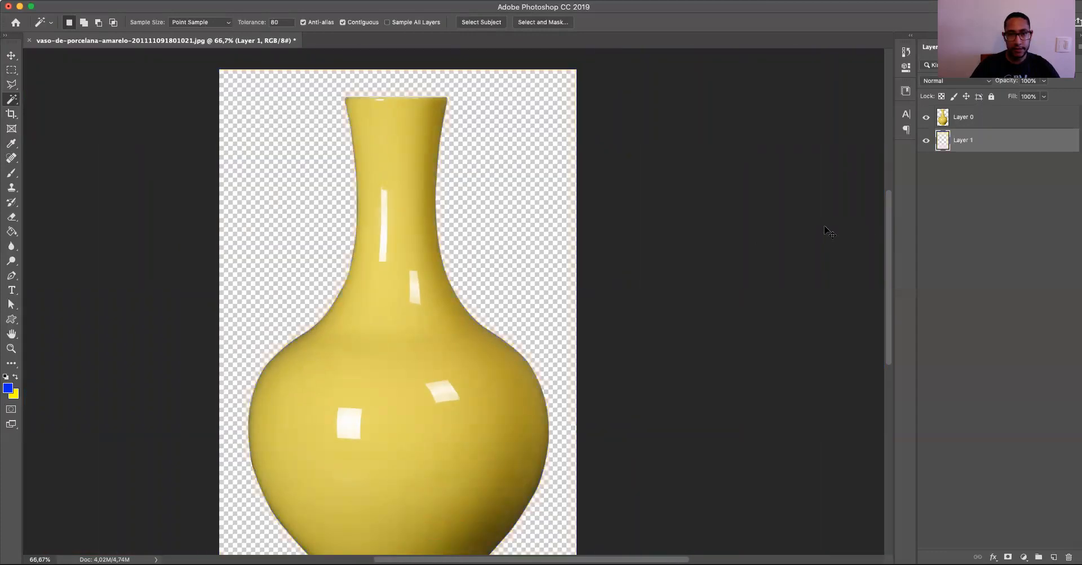
key(super+z)
key(super+z)
key(super+z)
click(489, 197)
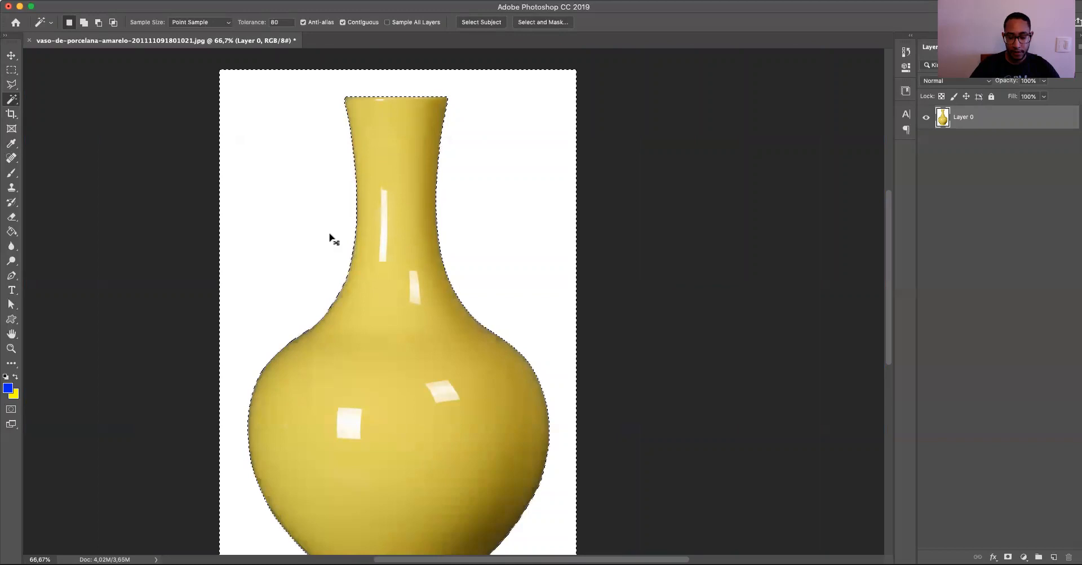
Expand the selection of the white area by 1 pixel toward the vase
key(super+plus)
drag(329, 234, 397, 311)
key(super+plus)
click(247, 0)
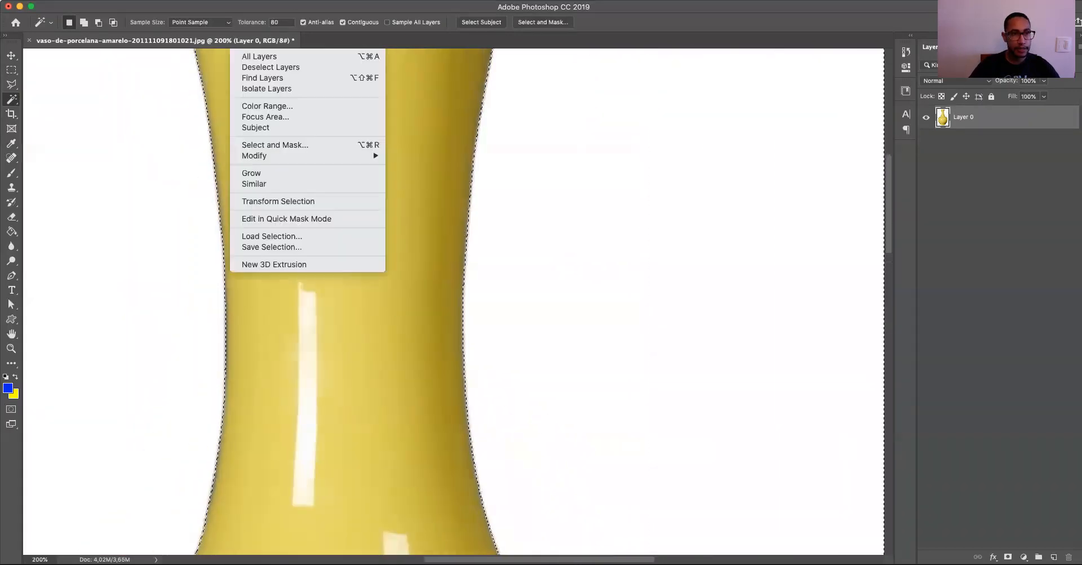
mouse_move(331, 157)
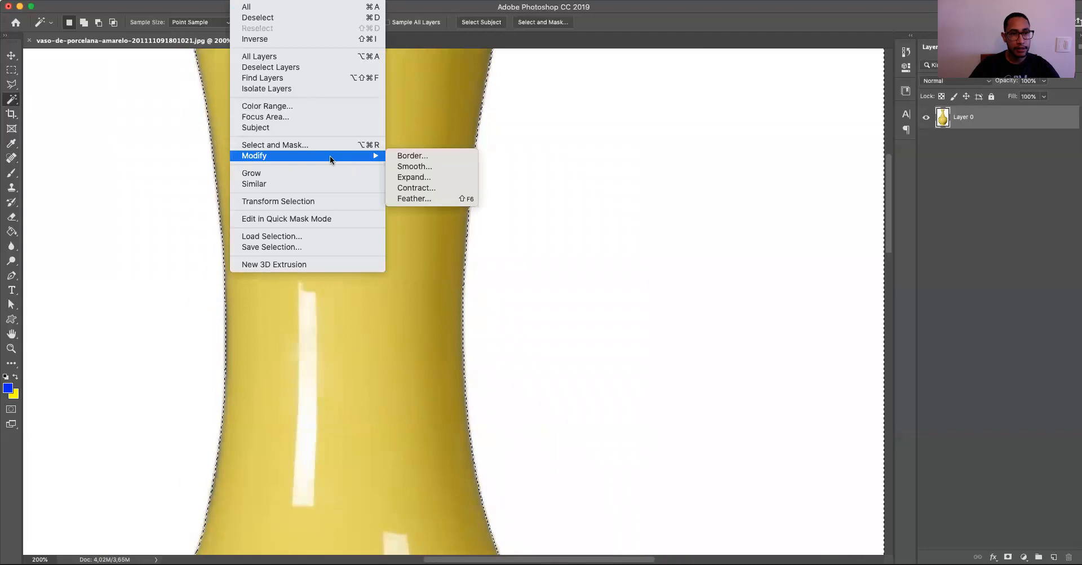
click(435, 175)
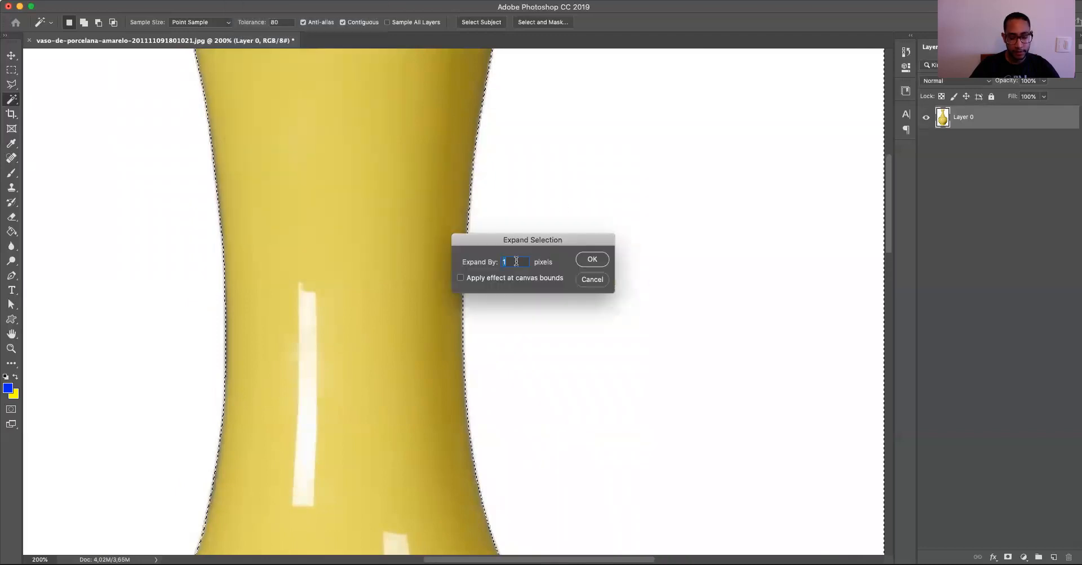
key(Return)
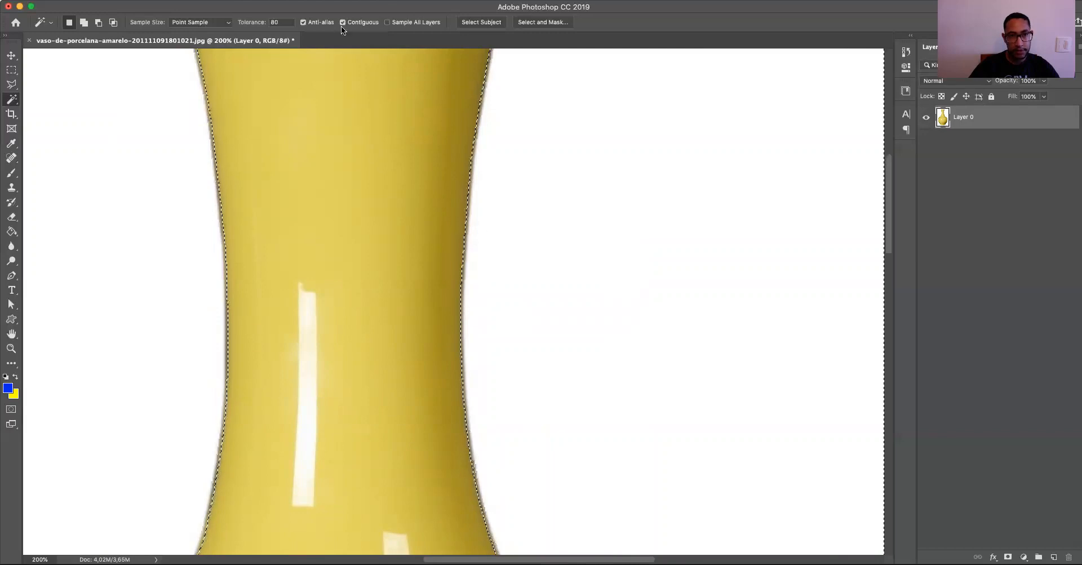
Contract the white-area selection by 1 pixel
click(248, 1)
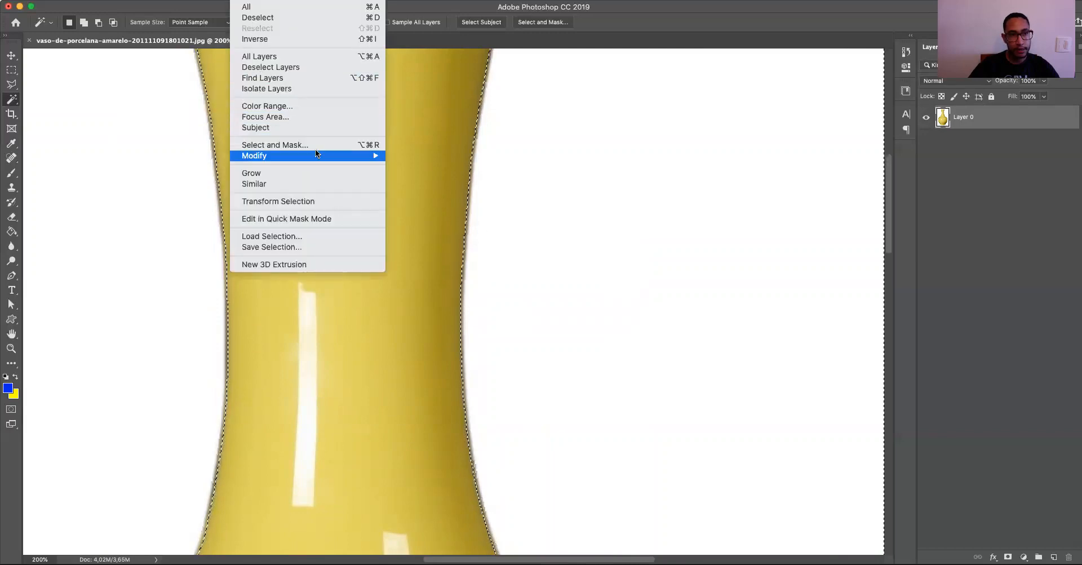
mouse_move(315, 154)
click(428, 186)
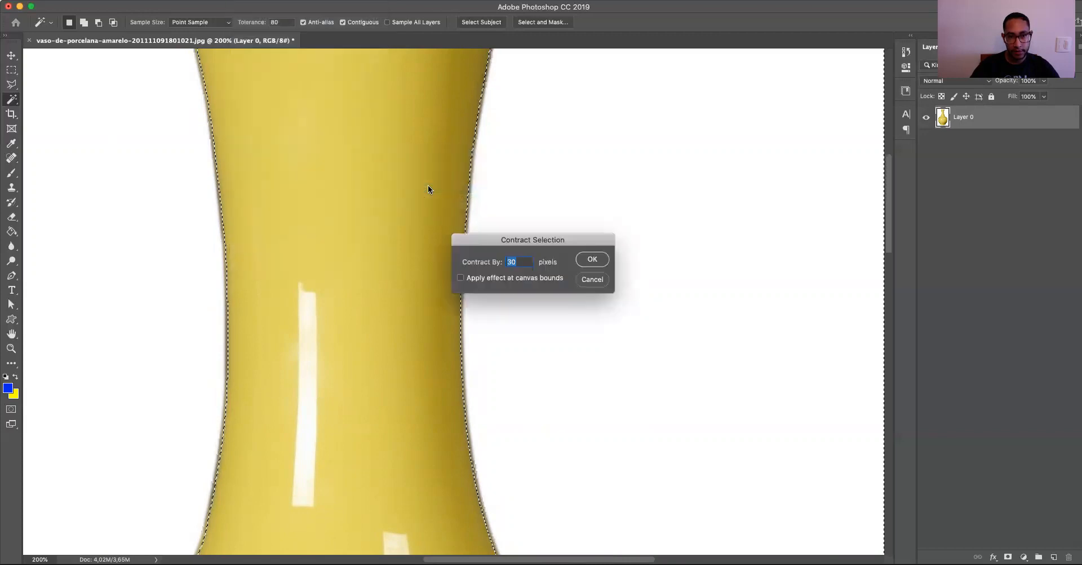
text(1)
key(Return)
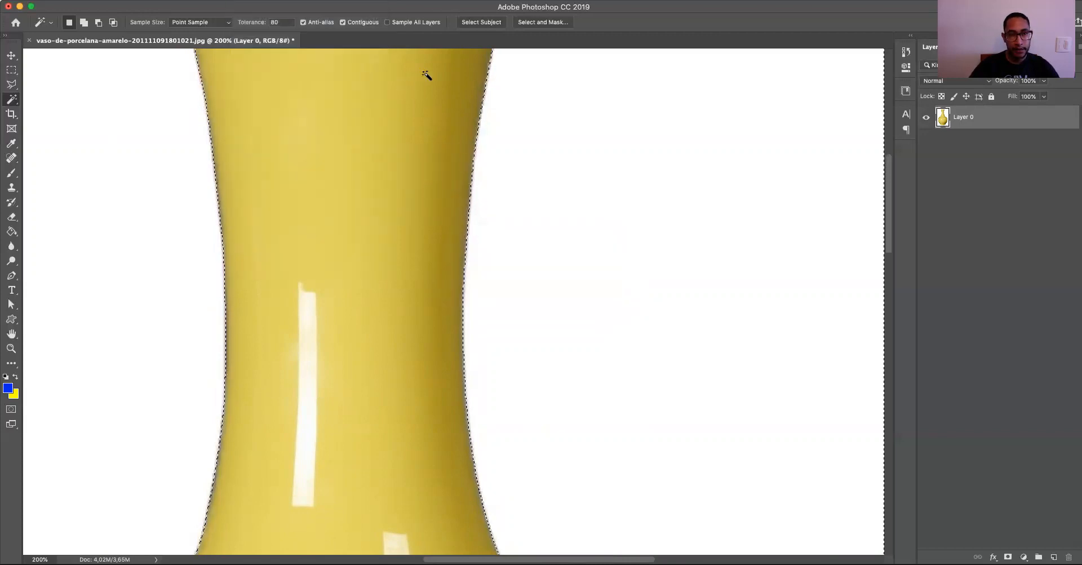
Expand the selection by 1 pixel again, delete the white area around the vase, and deselect
click(243, 0)
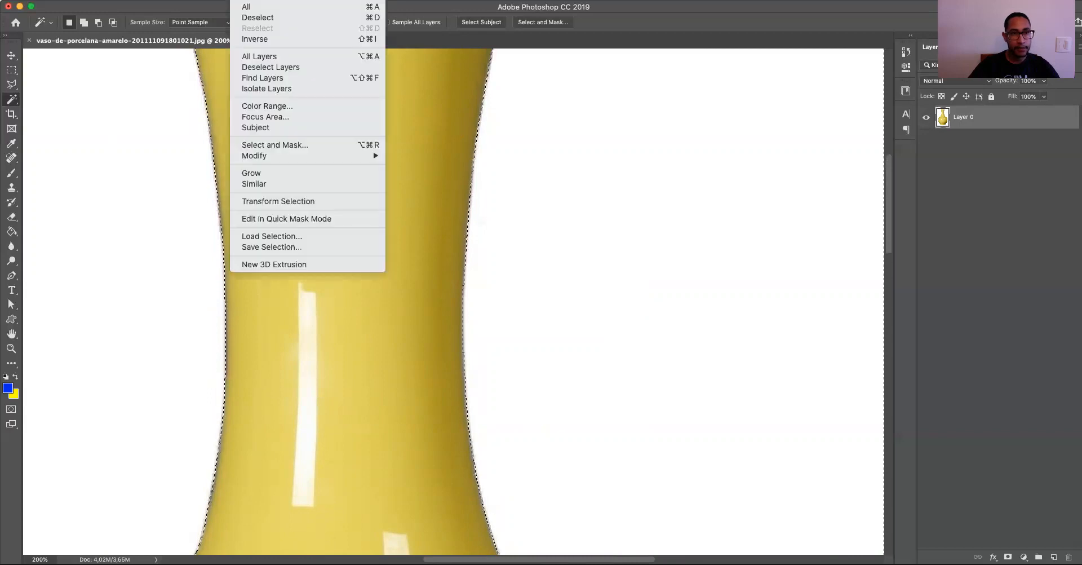
mouse_move(340, 155)
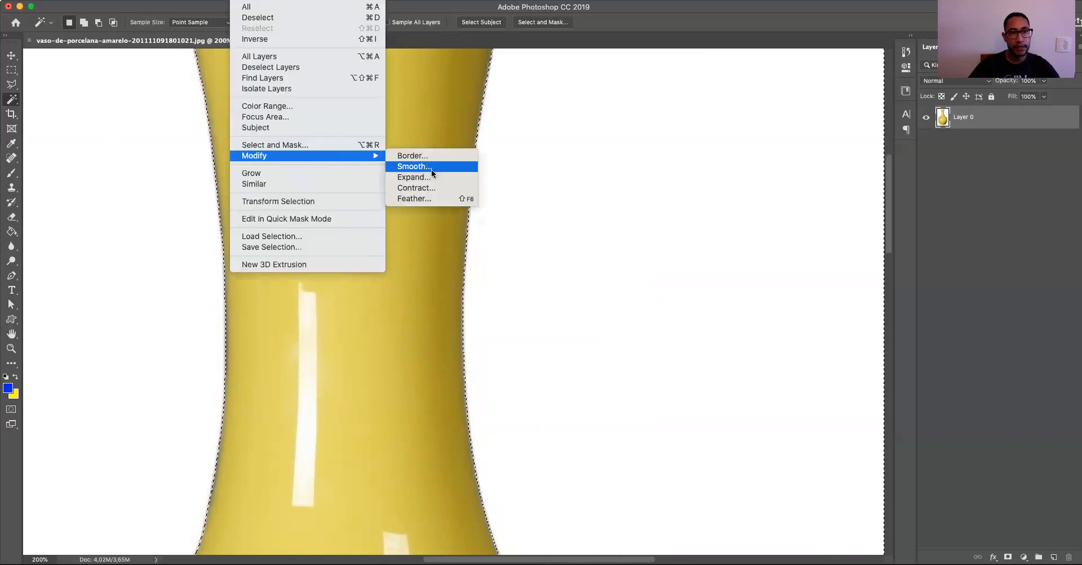
click(420, 177)
text(1)
key(Return)
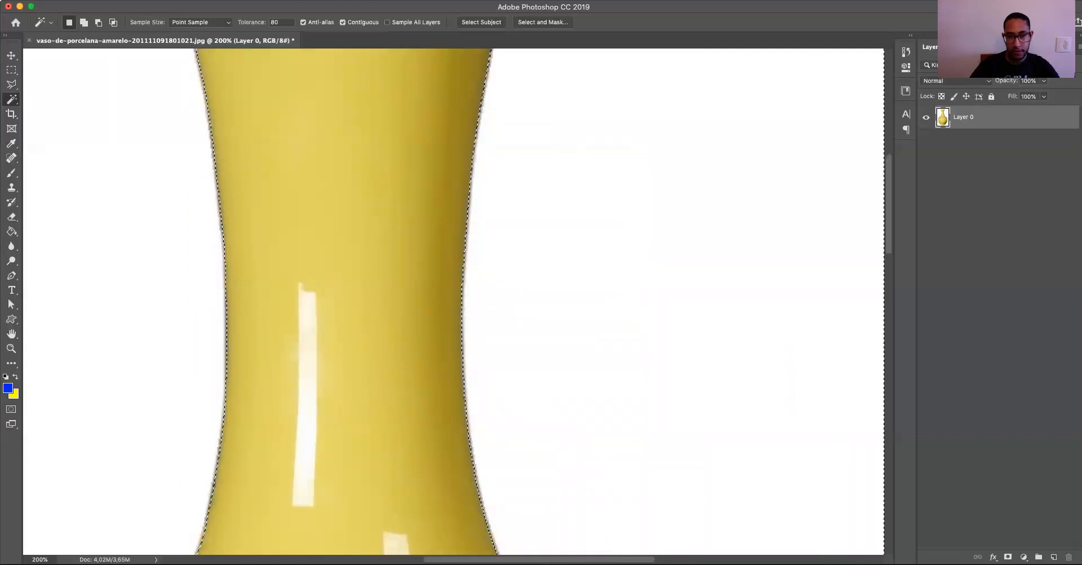
key(Delete)
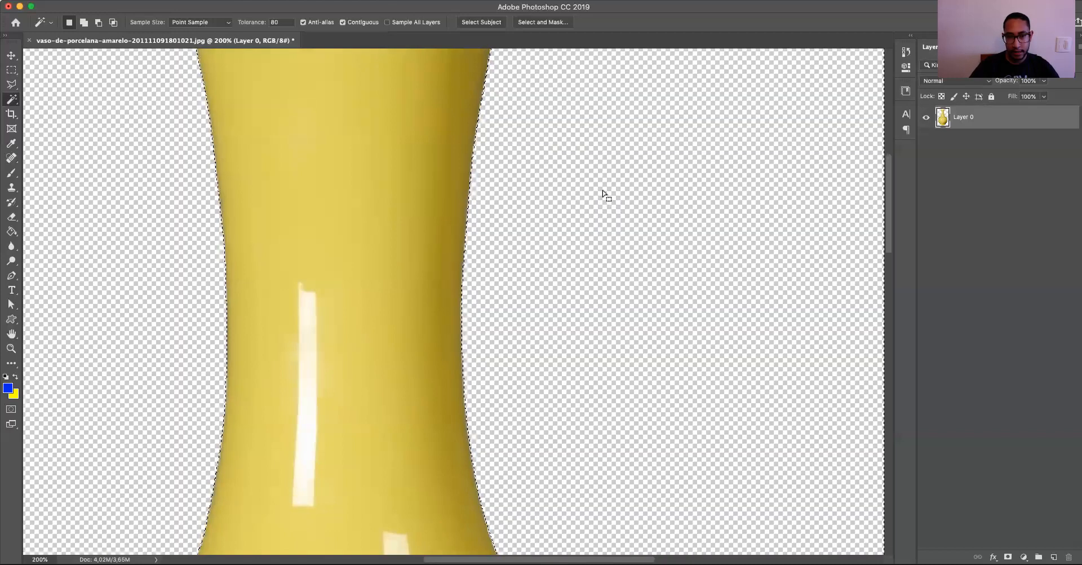
key(ctrl+d)
Add a new layer beneath the vase, fill it with blue, and check the cut edge along the neck and body
key(v)
key(ctrl+shift+alt+n)
drag(983, 121, 983, 152)
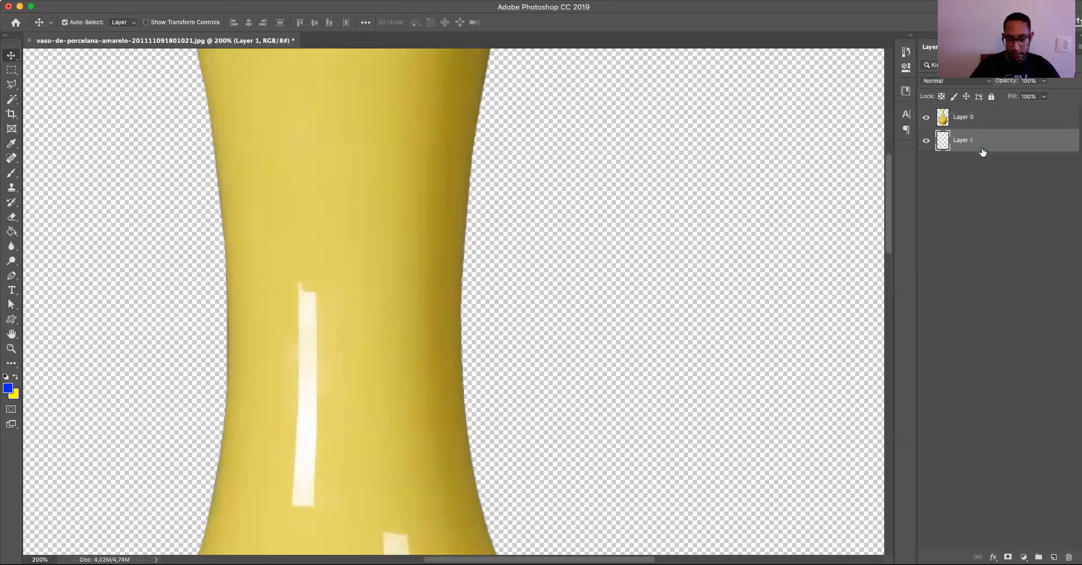
key(alt+BackSpace)
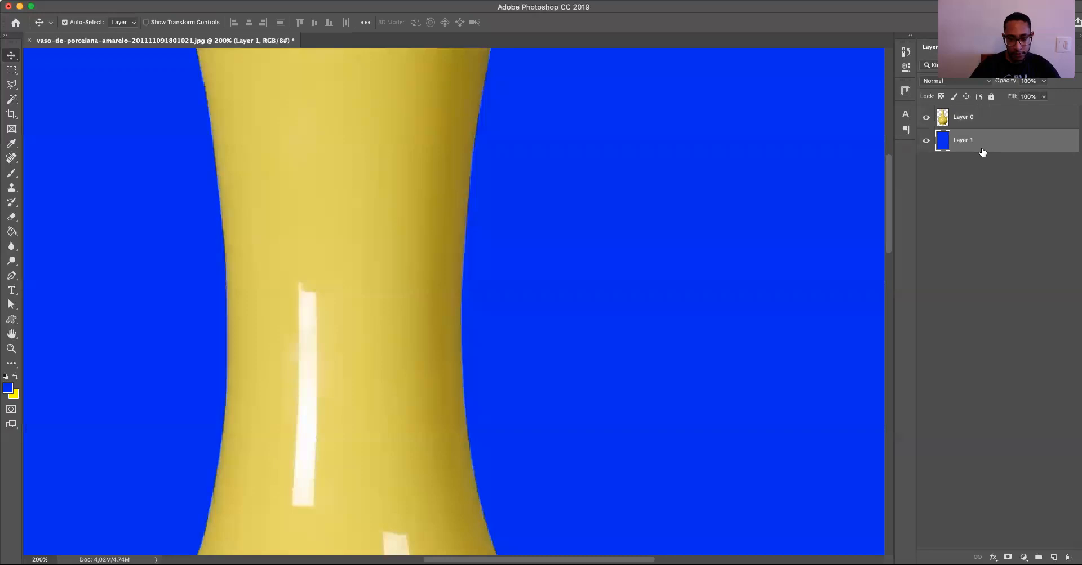
key(ctrl+minus)
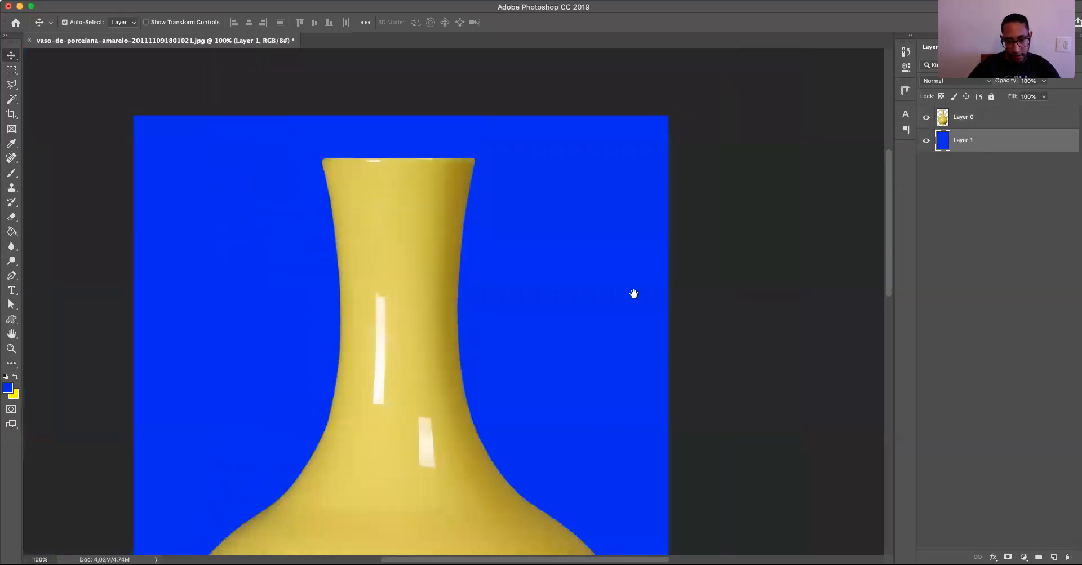
drag(633, 293, 551, 235)
drag(457, 314, 497, 238)
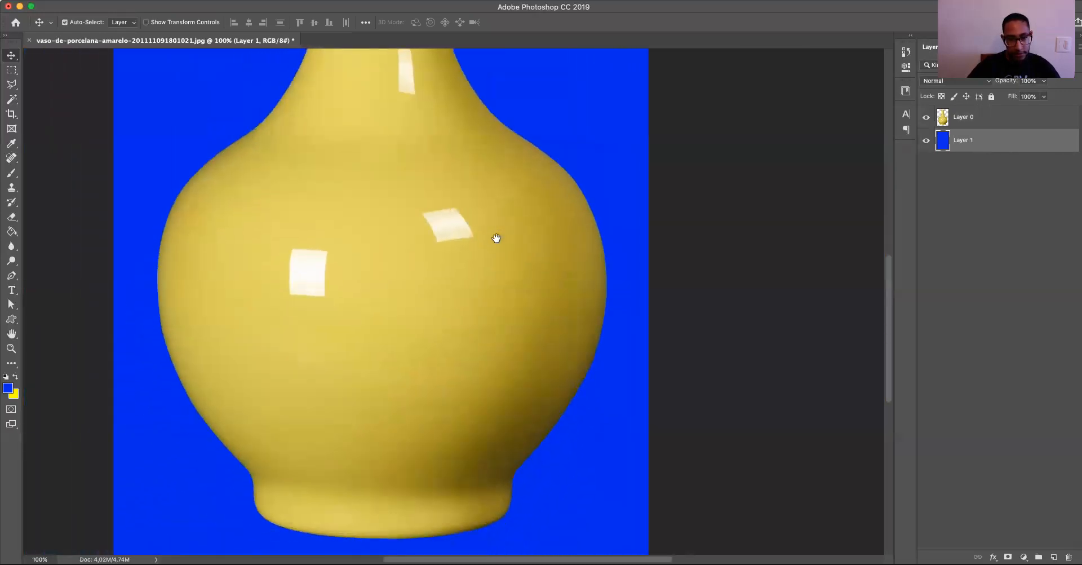
scroll(516, 287, up, 5)
key(ctrl+minus)
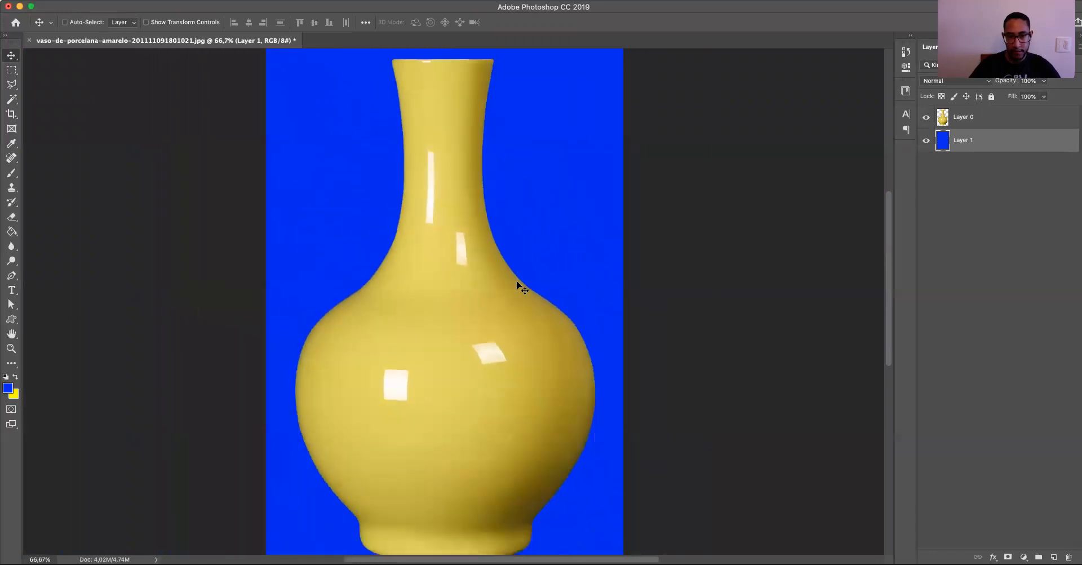
Undo the blue backdrop layer, the background deletion and the selection around the vase
key(ctrl+z)
key(ctrl+z)
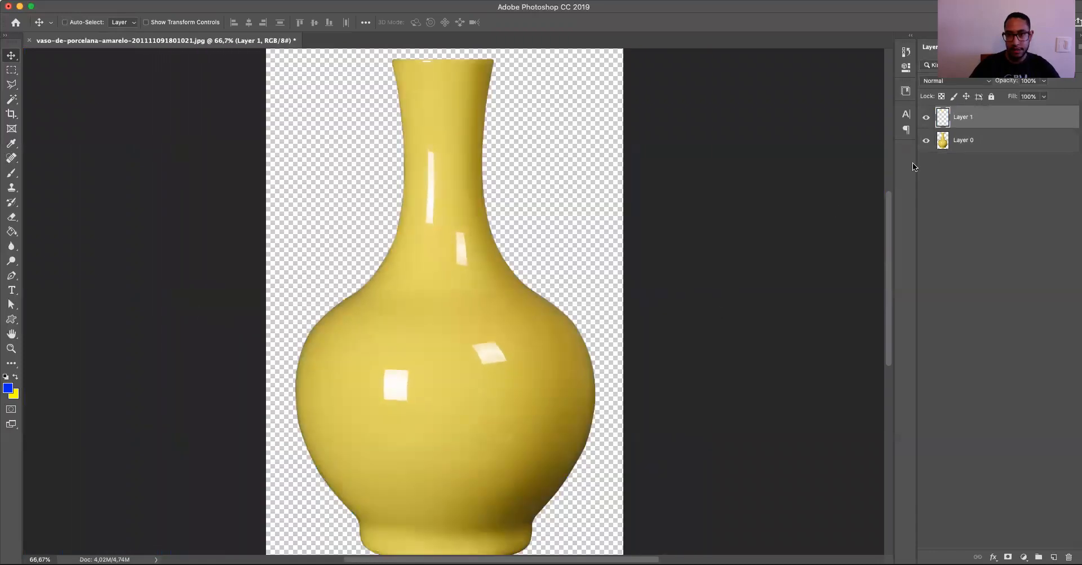
key(ctrl+z)
key(ctrl+z)
key(ctrl+z)
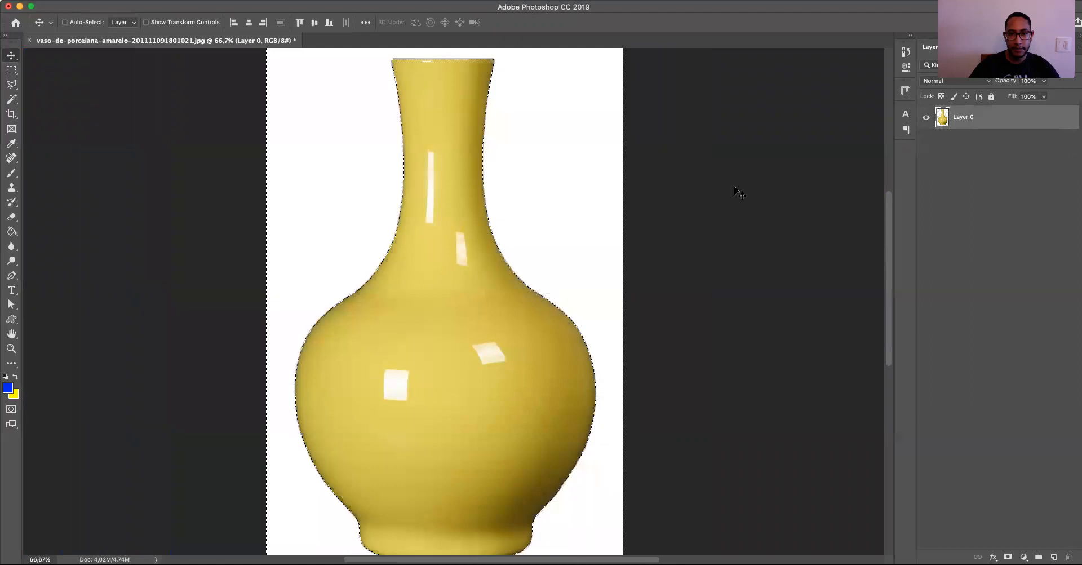
key(ctrl+z)
Select the whole yellow vase with the Quick Selection tool by brushing from its neck down to its body
click(12, 100)
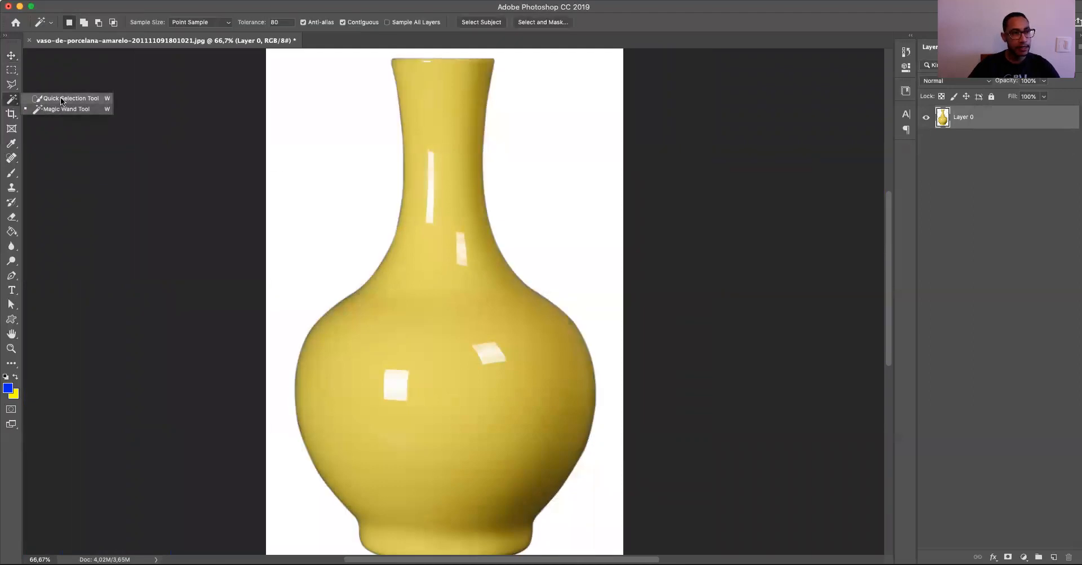
click(84, 100)
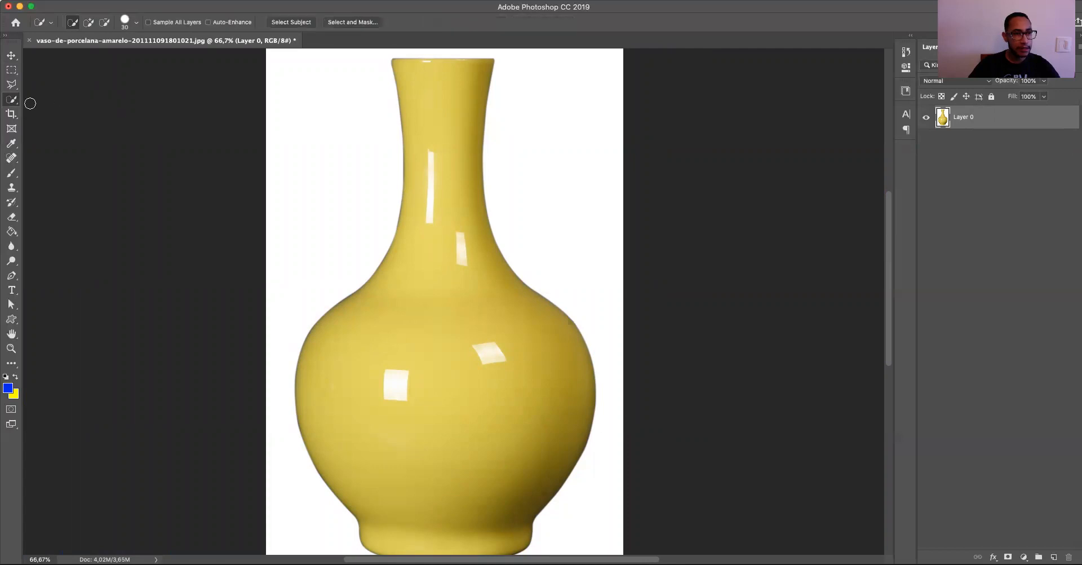
click(9, 101)
click(58, 106)
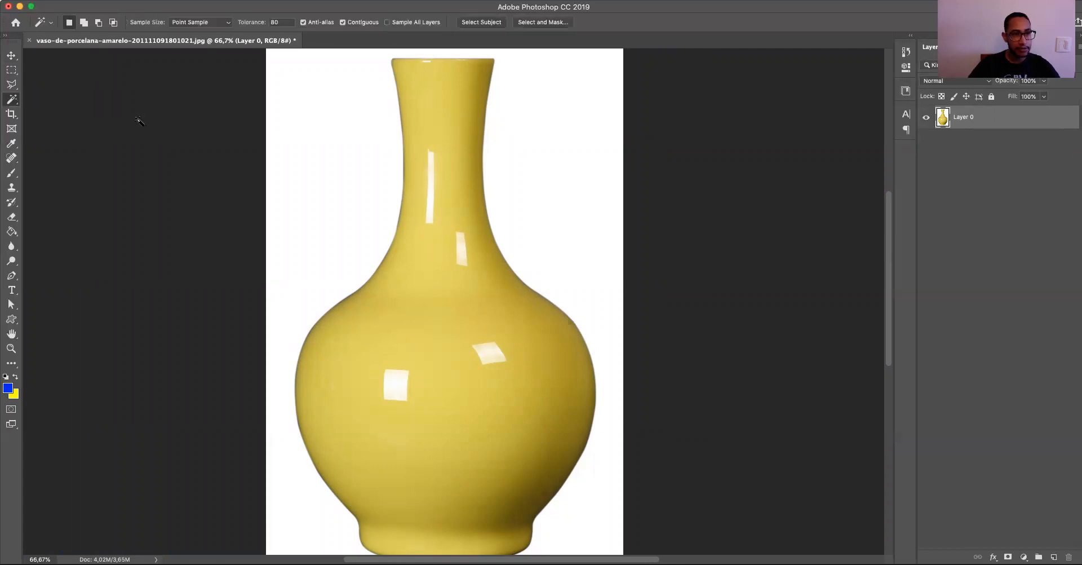
click(16, 103)
click(57, 100)
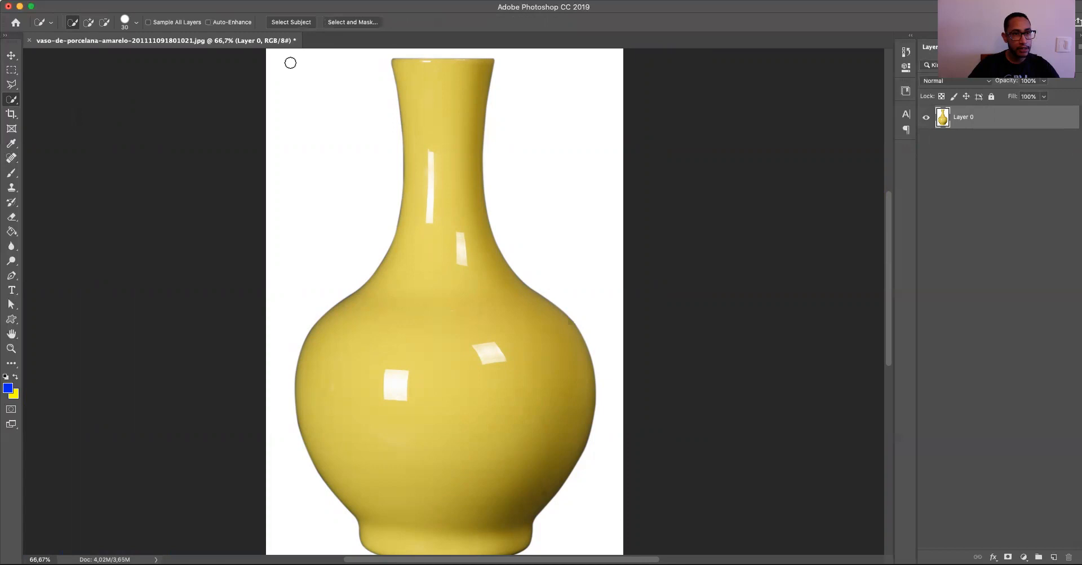
mouse_move(432, 103)
mouse_down()
mouse_move(432, 292)
mouse_move(473, 305)
mouse_move(506, 366)
mouse_up()
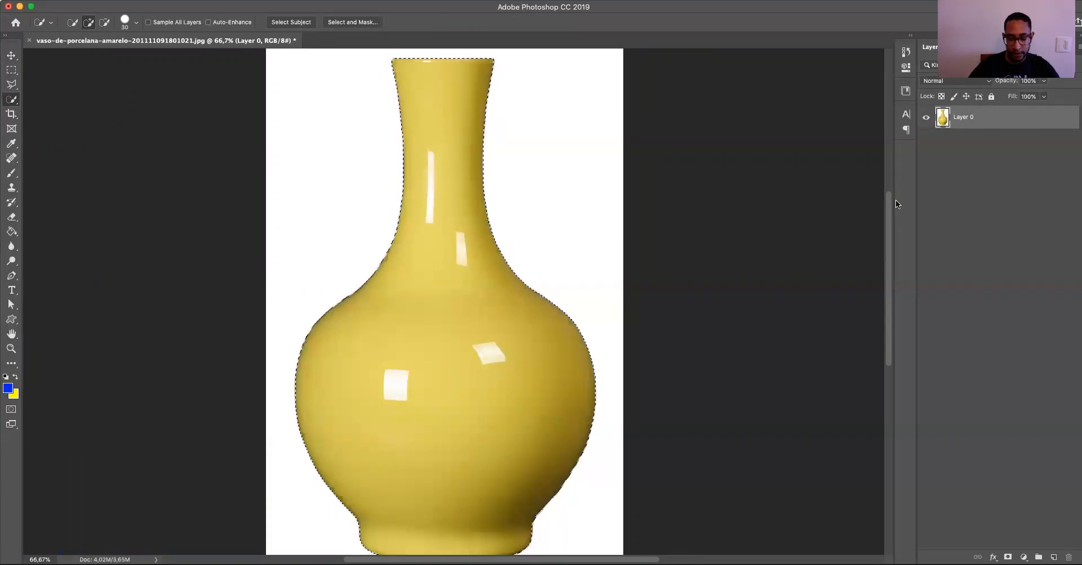
Copy the selected vase onto its own layer and toggle the original layer's visibility to check the cutout
key(ctrl+j)
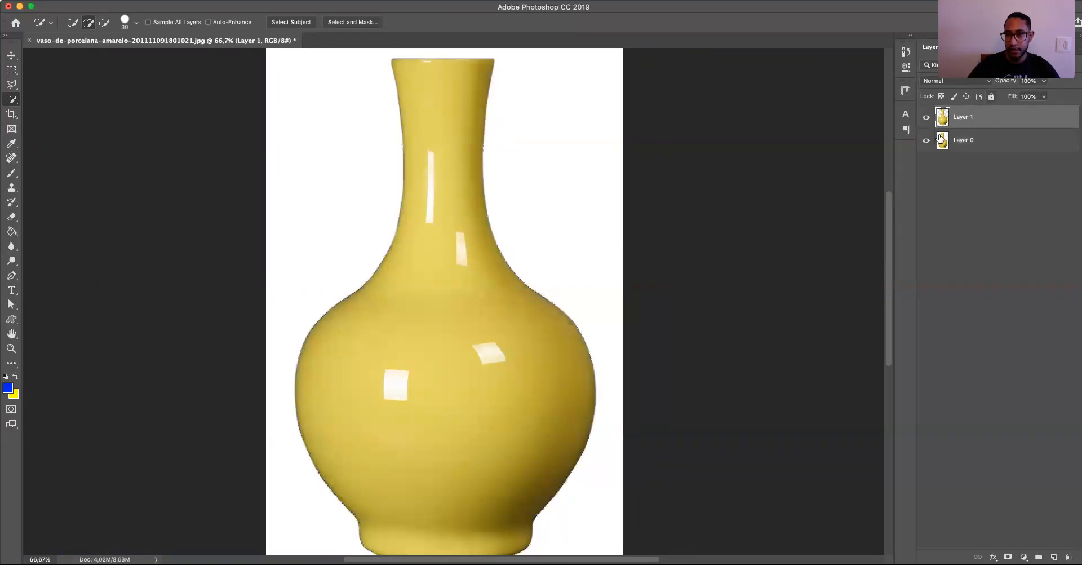
click(927, 141)
click(928, 140)
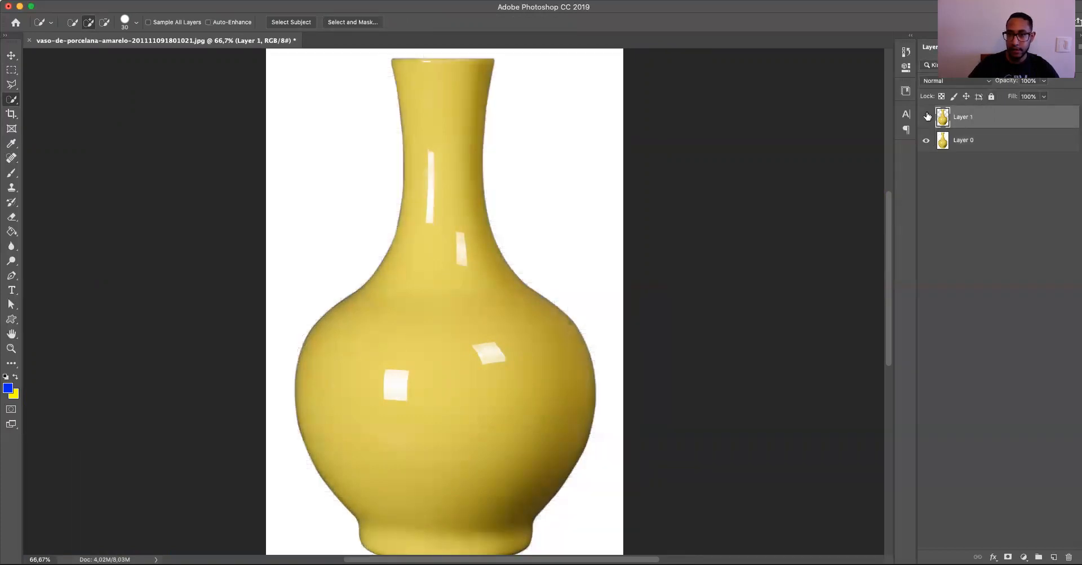
Load the copied vase layer's outline as a selection over the original layer, reactivate the copied layer, and deselect
click(958, 142)
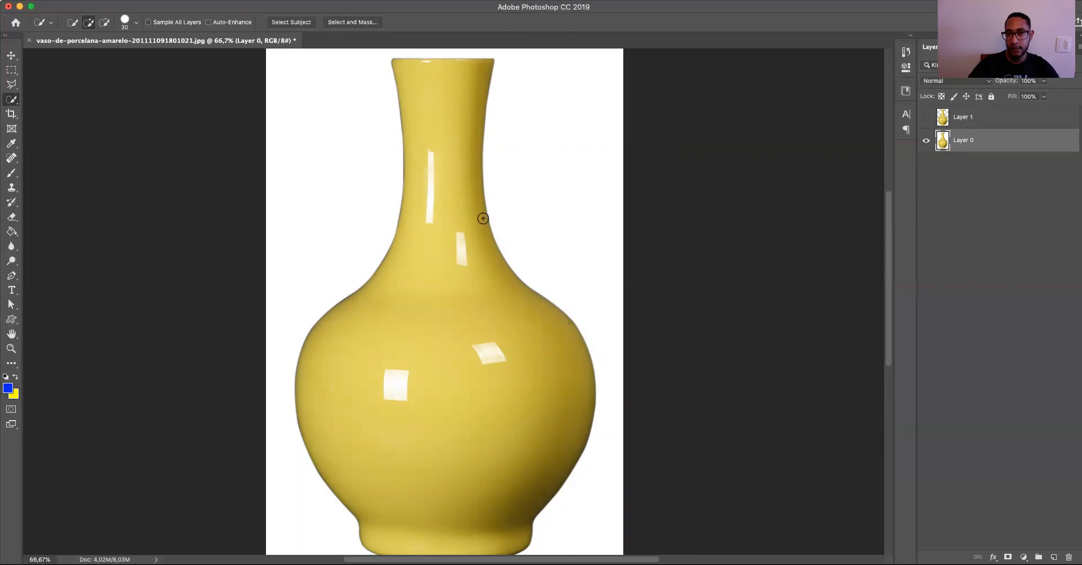
super+click(944, 119)
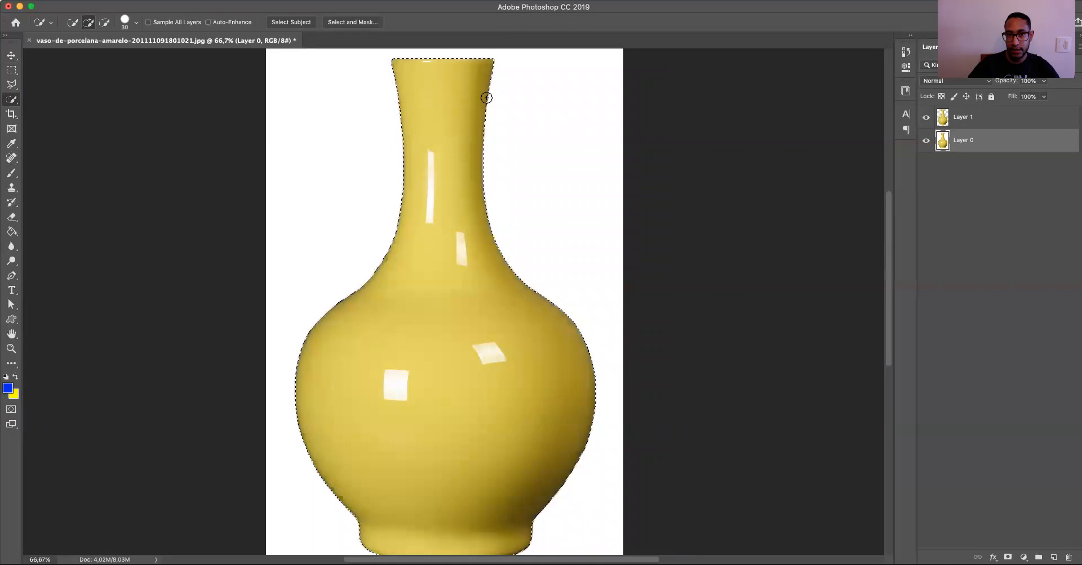
click(973, 117)
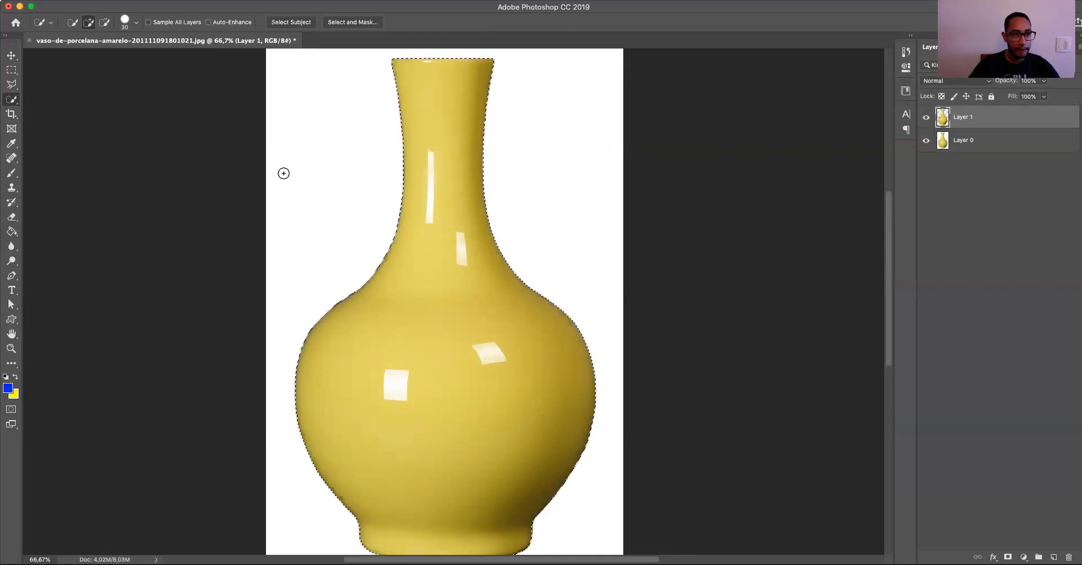
key(super+d)
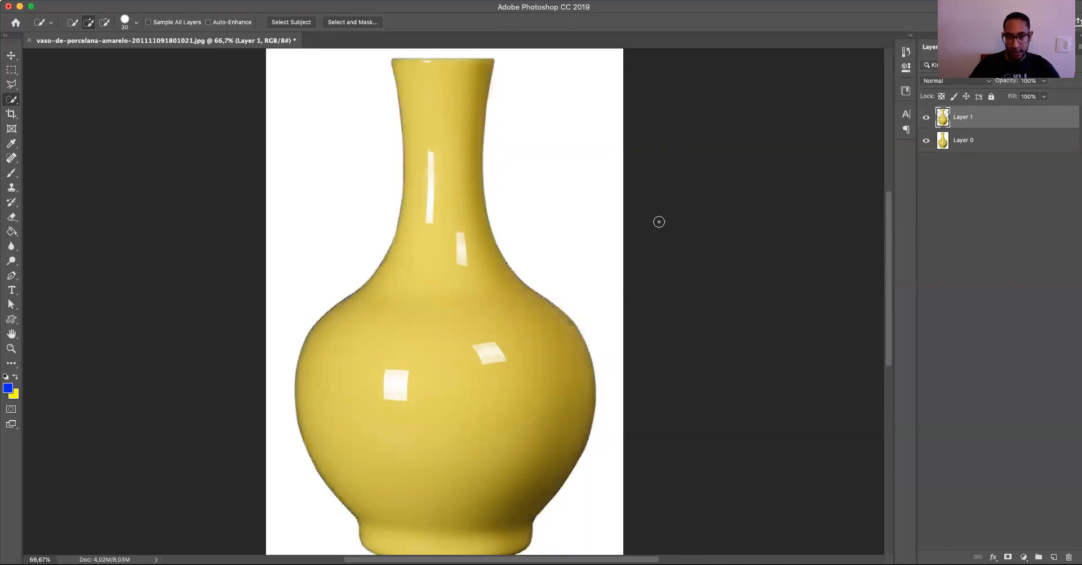
Select both layers with the Move tool active, and close the vase document without saving the changes
key(v)
shift+click(979, 140)
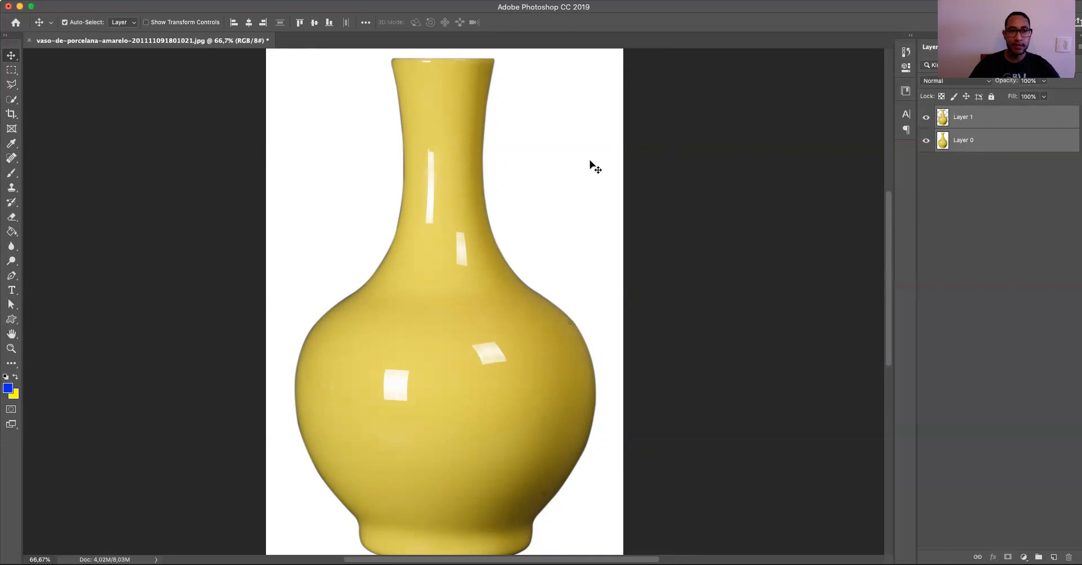
click(29, 41)
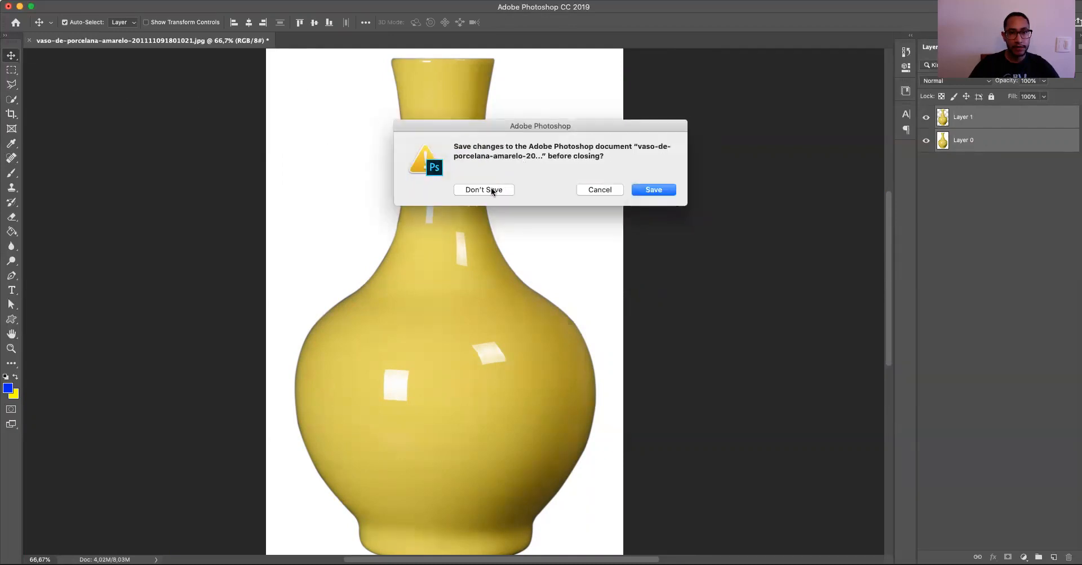
click(485, 189)
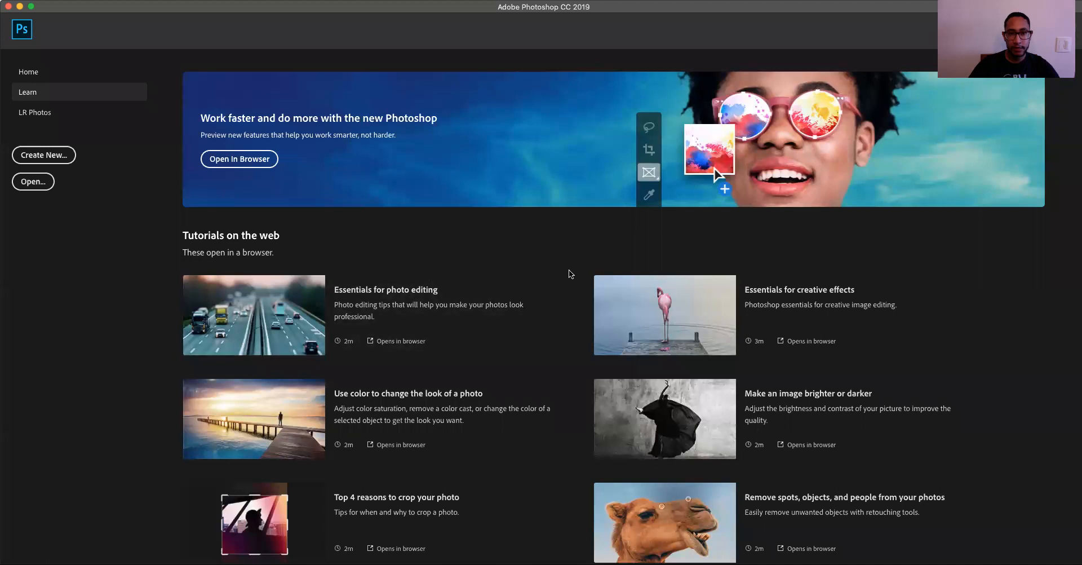